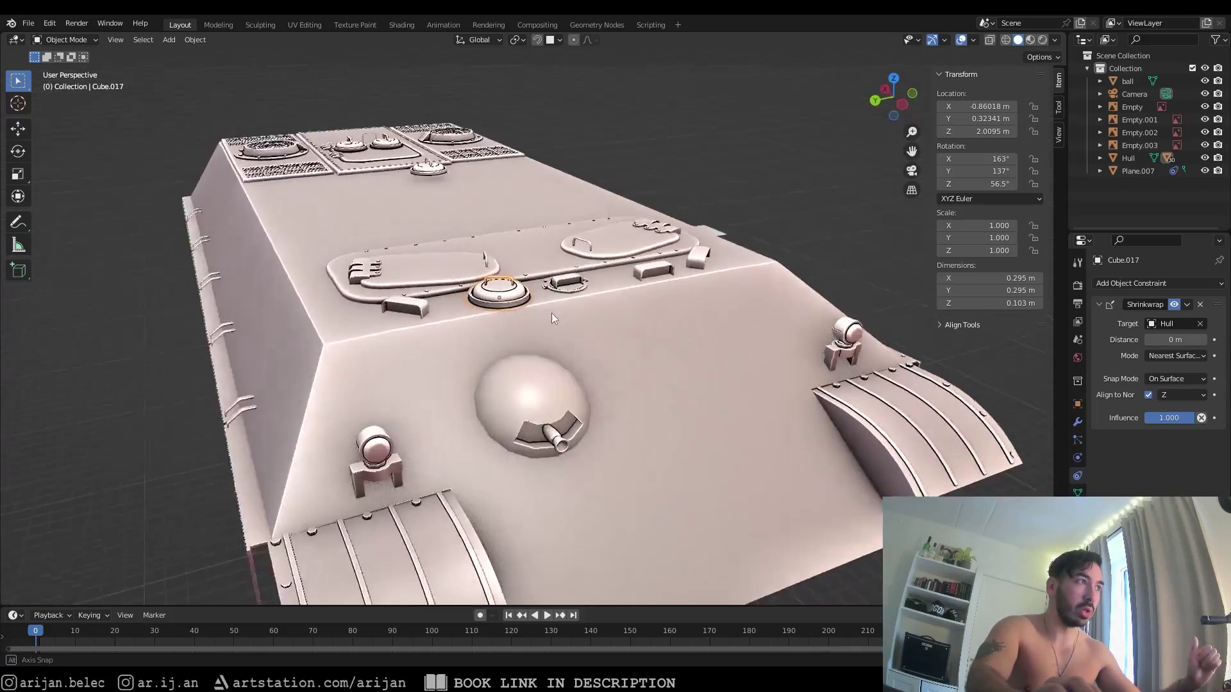
Slide the round hatch over the hull's sloped front plate so that it follows the surface
scroll(561, 340, down, 2)
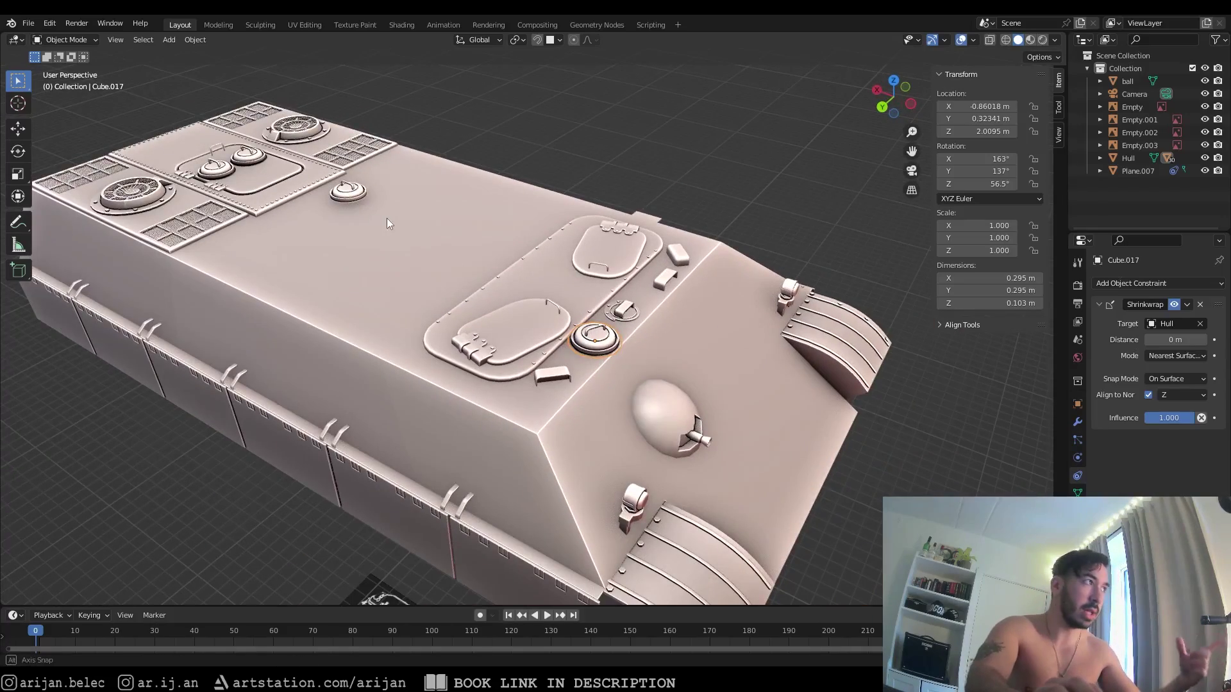
middle_drag(386, 218, 433, 225)
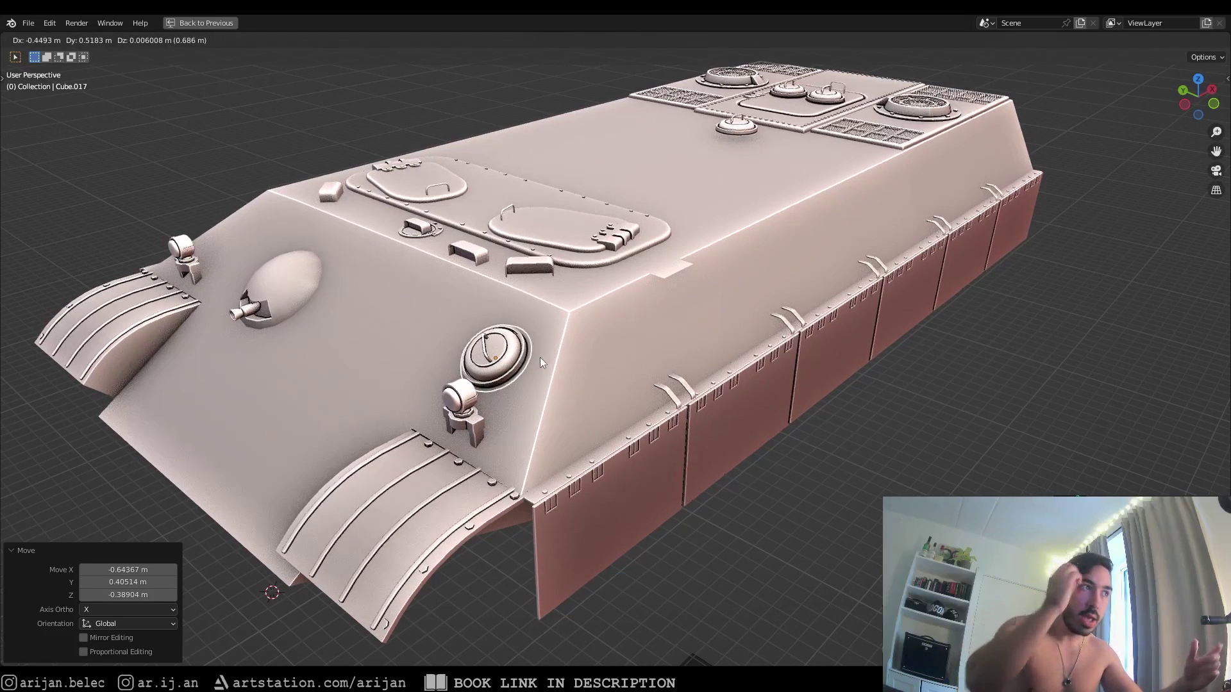
click(541, 371)
key(g)
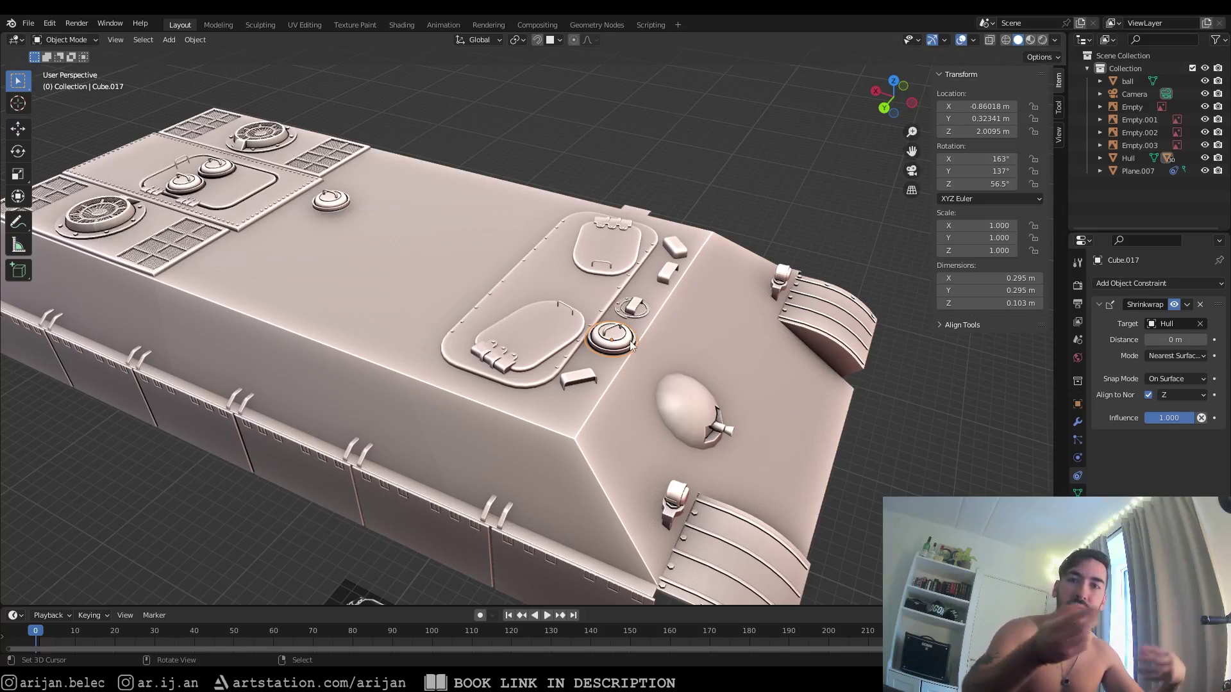
mouse_move(656, 325)
middle_down()
mouse_move(605, 340)
mouse_move(610, 303)
mouse_move(336, 258)
mouse_move(404, 276)
mouse_move(337, 347)
mouse_move(413, 314)
middle_up()
click(405, 275)
mouse_move(529, 304)
middle_down()
mouse_move(609, 319)
mouse_move(590, 314)
mouse_move(585, 347)
mouse_move(545, 316)
middle_up()
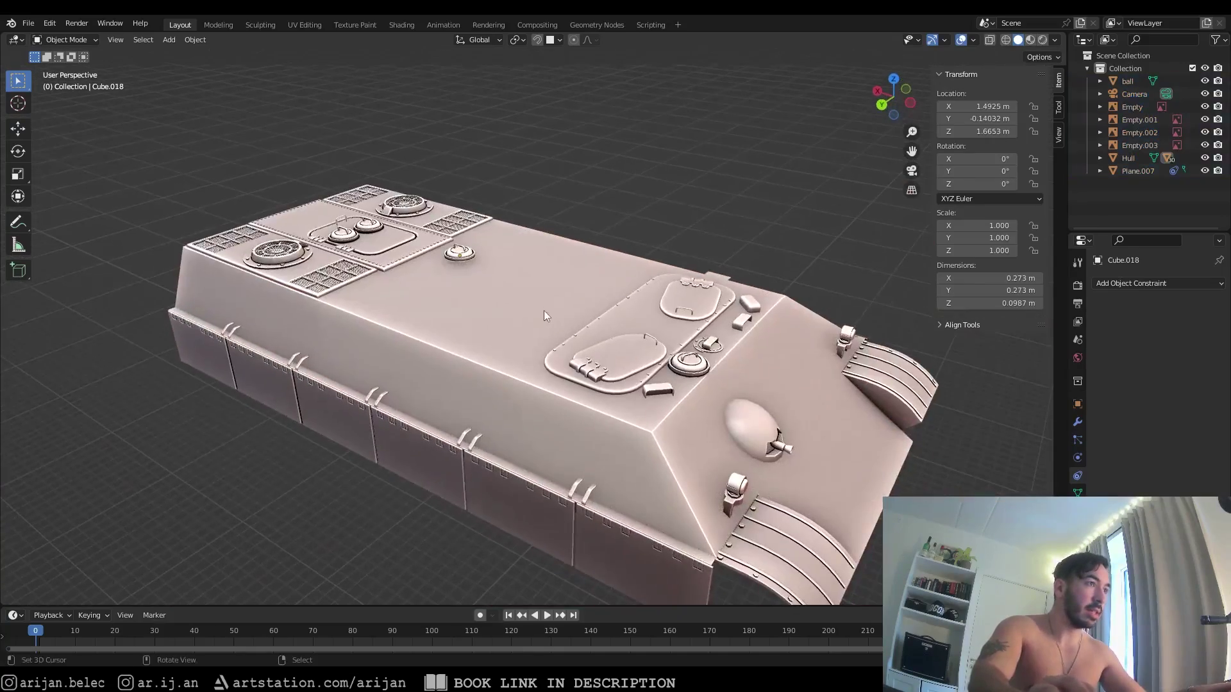
mouse_move(775, 388)
middle_down()
mouse_move(760, 398)
mouse_move(717, 361)
mouse_move(778, 385)
middle_up()
scroll(717, 361, up, 1)
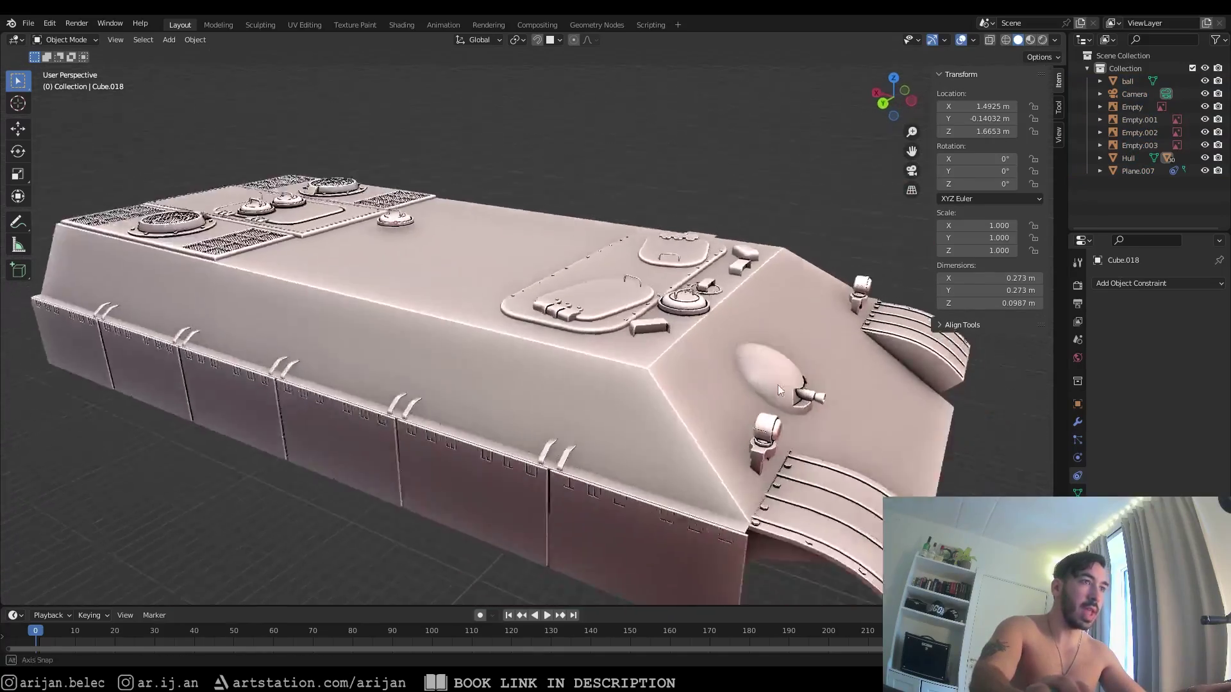
Select the round hatch beside the front crew hatches and move it onto the sloped front plate, next to the ball mount
mouse_move(718, 361)
shift+middle_down()
mouse_move(671, 340)
mouse_move(673, 381)
mouse_move(577, 391)
mouse_move(667, 410)
mouse_move(529, 252)
mouse_move(526, 317)
shift+middle_up()
right_click(577, 392)
scroll(667, 410, up, 1)
key(a)
right_click(619, 338)
key(g)
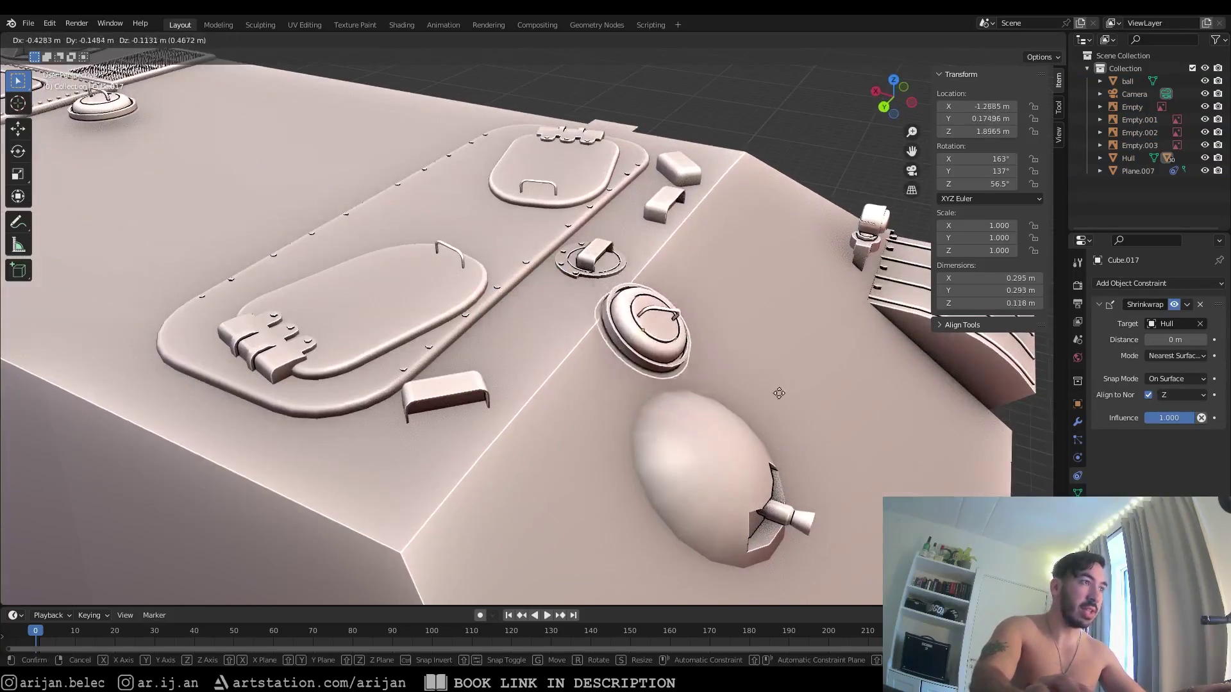
click(904, 391)
scroll(725, 417, down, 4)
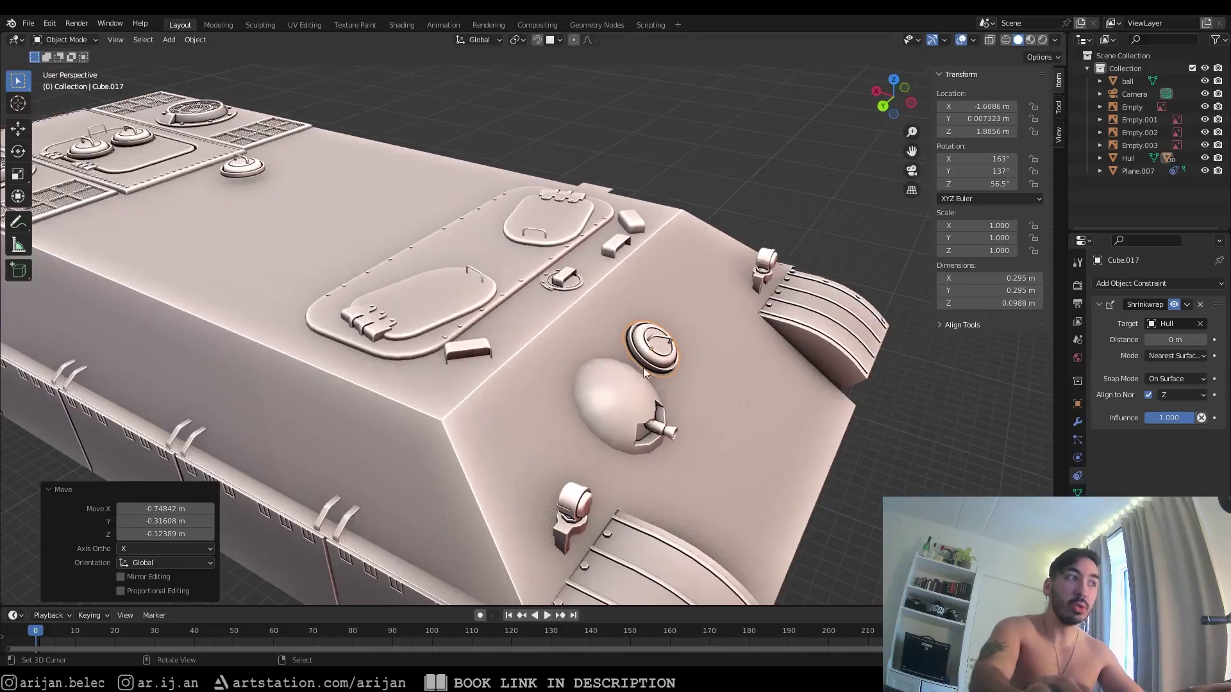
Slide the round hatch across the front plate to just above the headlight at the opposite corner
middle_drag(644, 368, 526, 372)
key(g)
click(710, 355)
middle_drag(709, 355, 453, 367)
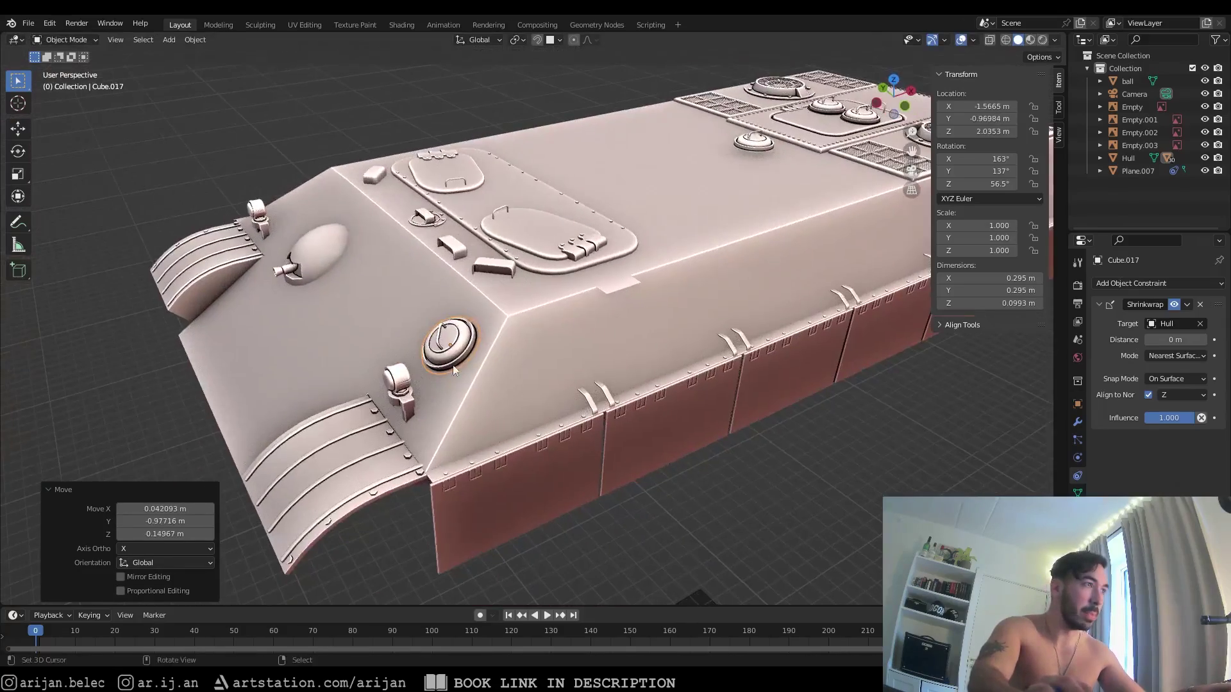
Move the round hatch around the corner onto the hull's side wall above the skirt plates, and deselect everything
key(g)
click(648, 434)
middle_drag(648, 434, 437, 346)
key(g)
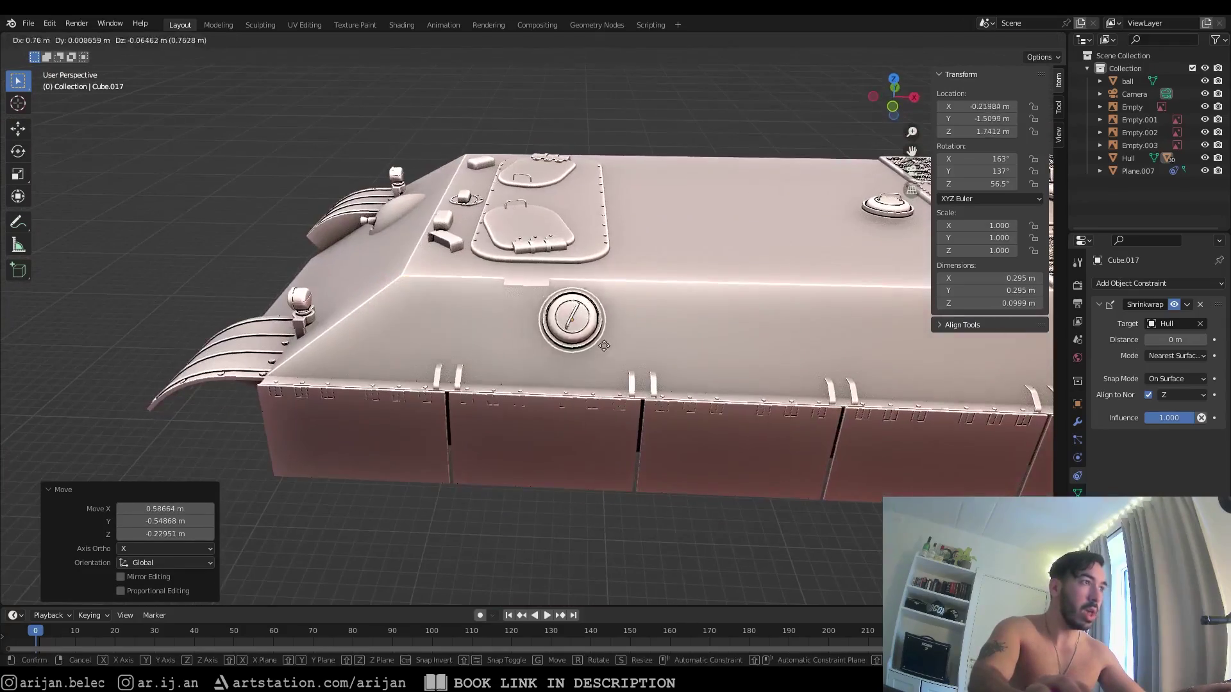
click(604, 345)
mouse_move(604, 345)
middle_down()
mouse_move(681, 364)
mouse_move(563, 359)
mouse_move(629, 338)
mouse_move(609, 279)
mouse_move(629, 316)
middle_up()
key(alt+a)
scroll(563, 359, up, 1)
scroll(630, 338, up, 5)
scroll(618, 264, down, 4)
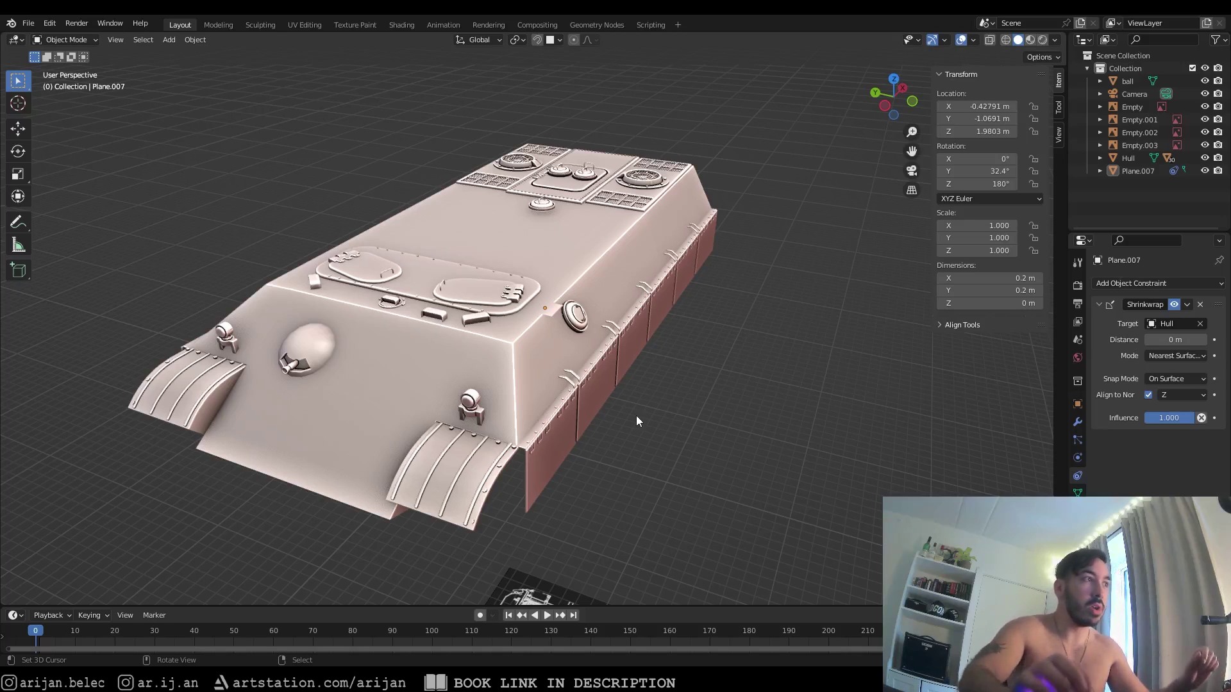
middle_drag(637, 422, 724, 431)
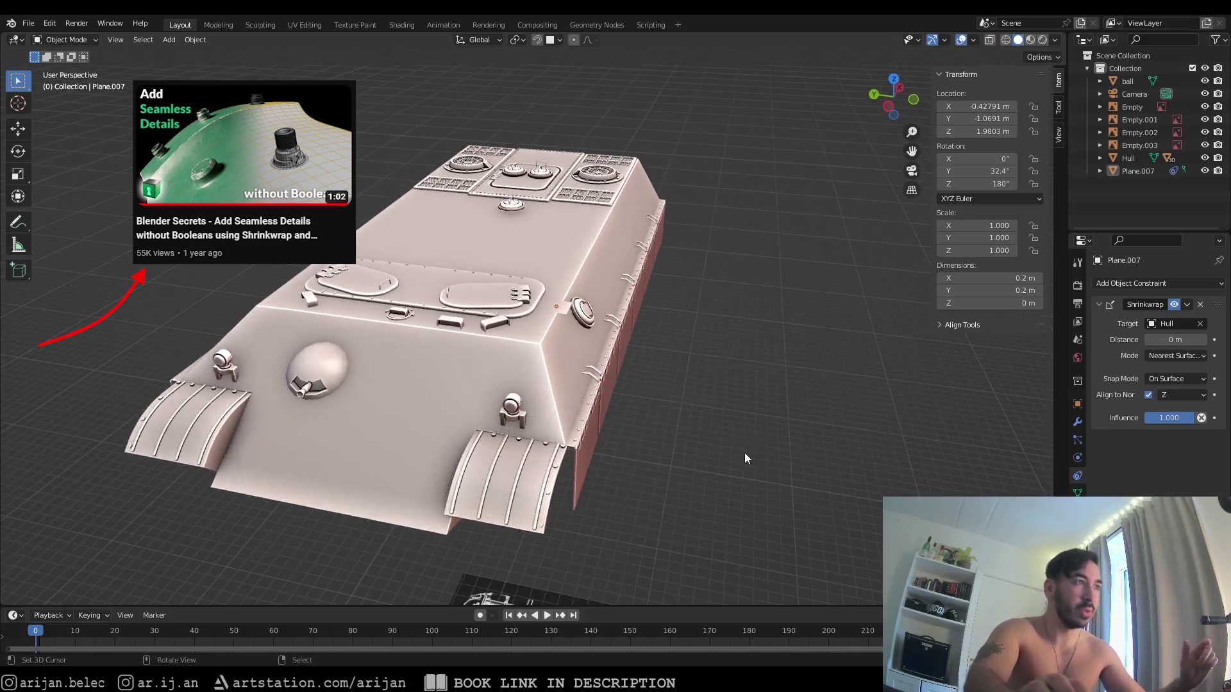
middle_drag(745, 453, 659, 456)
scroll(726, 440, up, 2)
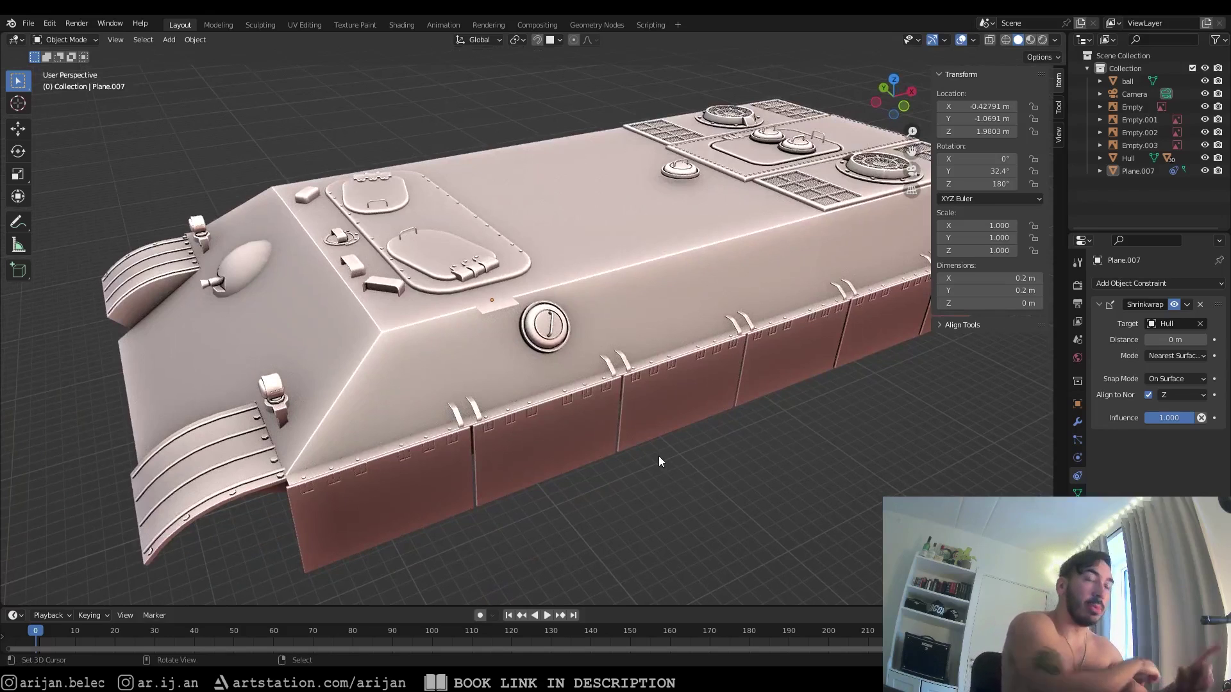
middle_drag(676, 412, 704, 401)
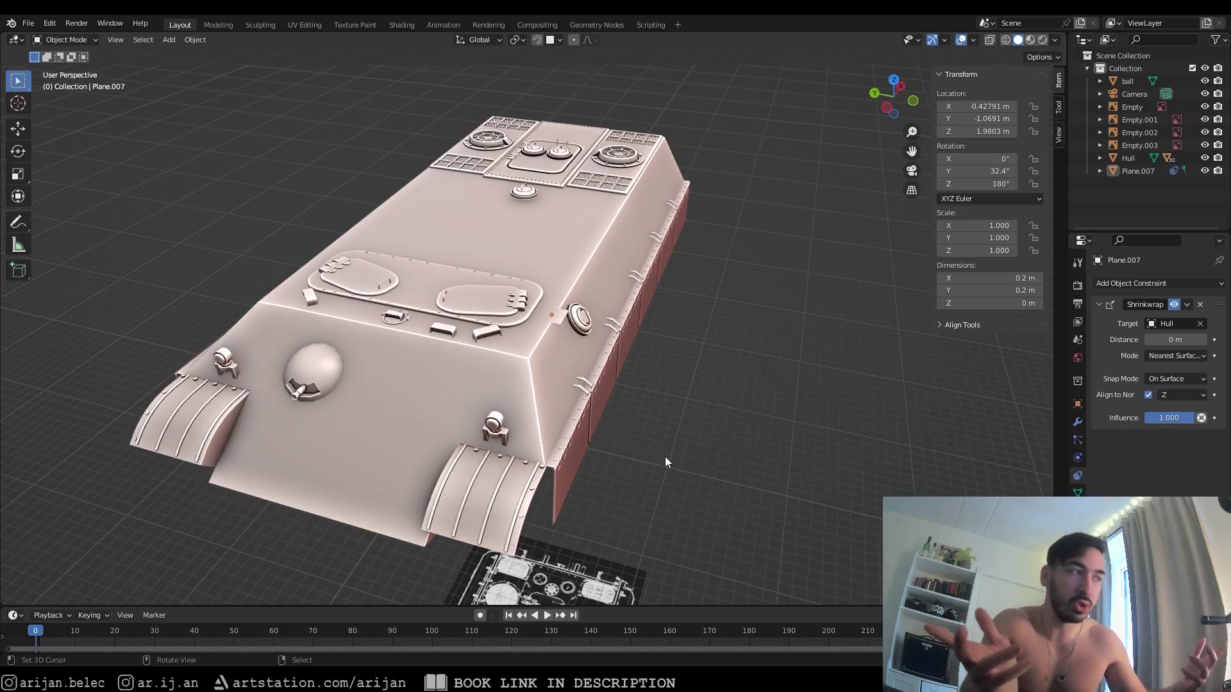
mouse_move(709, 446)
middle_down()
mouse_move(671, 431)
mouse_move(692, 440)
middle_up()
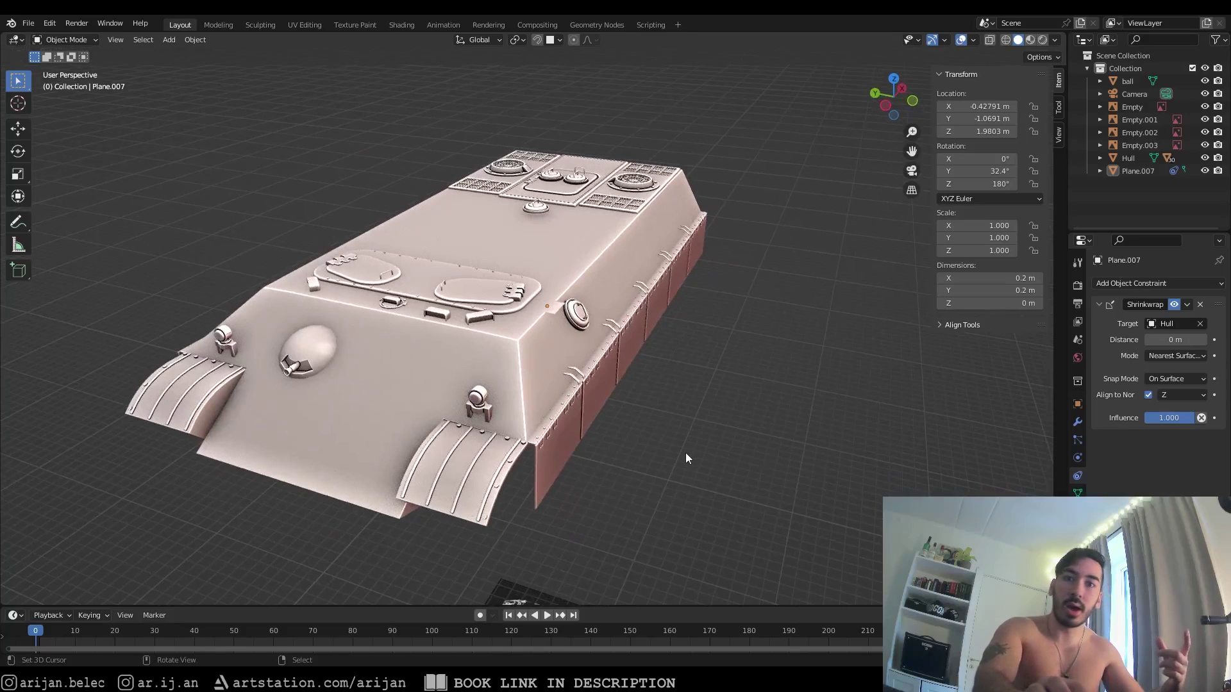
middle_drag(668, 473, 539, 425)
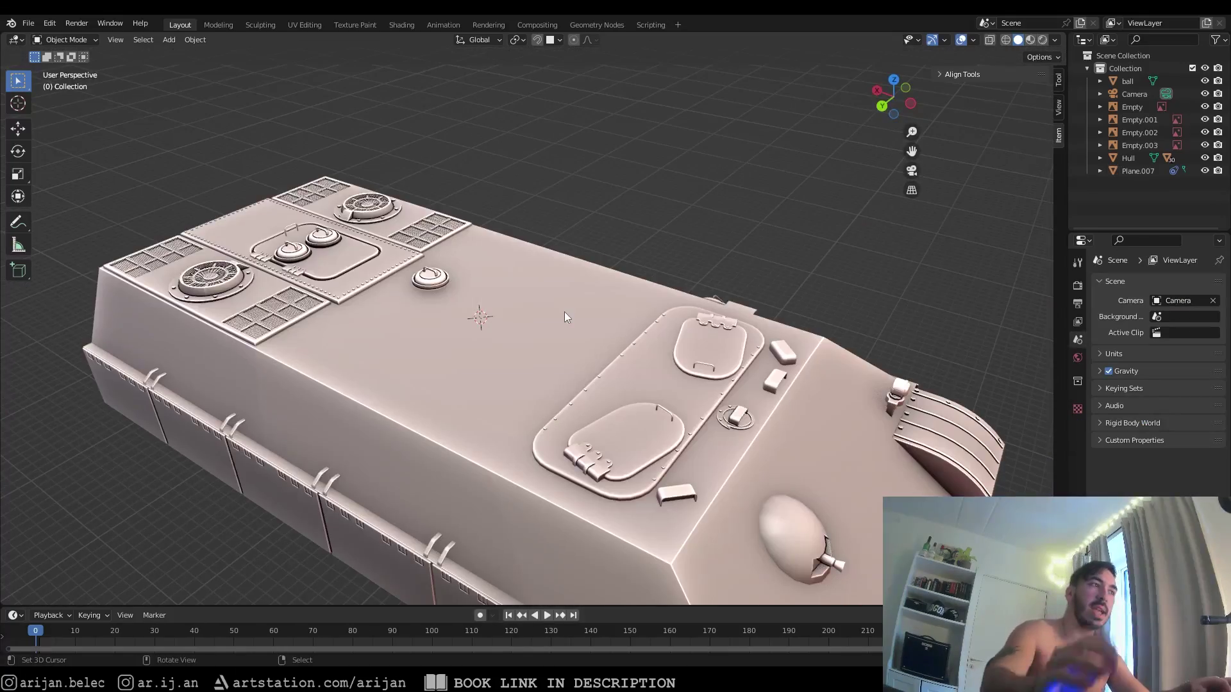
middle_drag(565, 311, 591, 353)
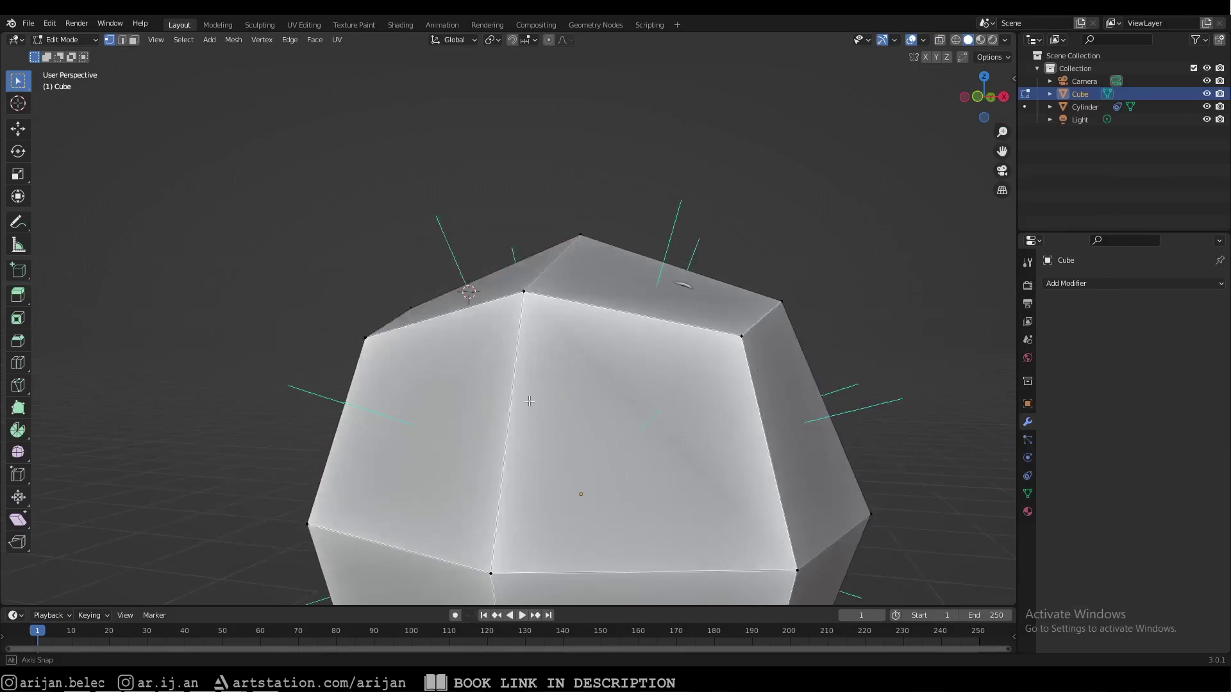
Select the handled cylinder hatch and slide it across the upper faces of the faceted cube
right_click(728, 324)
middle_drag(729, 324, 677, 311)
key(g)
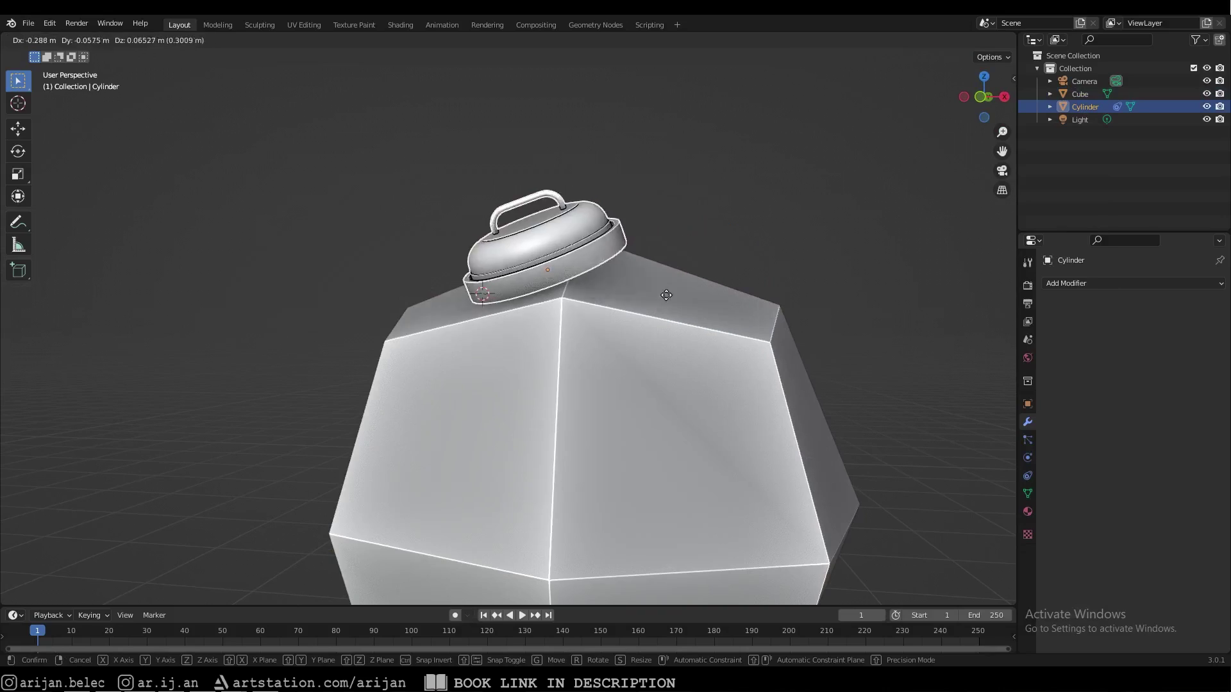
click(549, 325)
middle_drag(526, 321, 646, 396)
key(g)
click(535, 353)
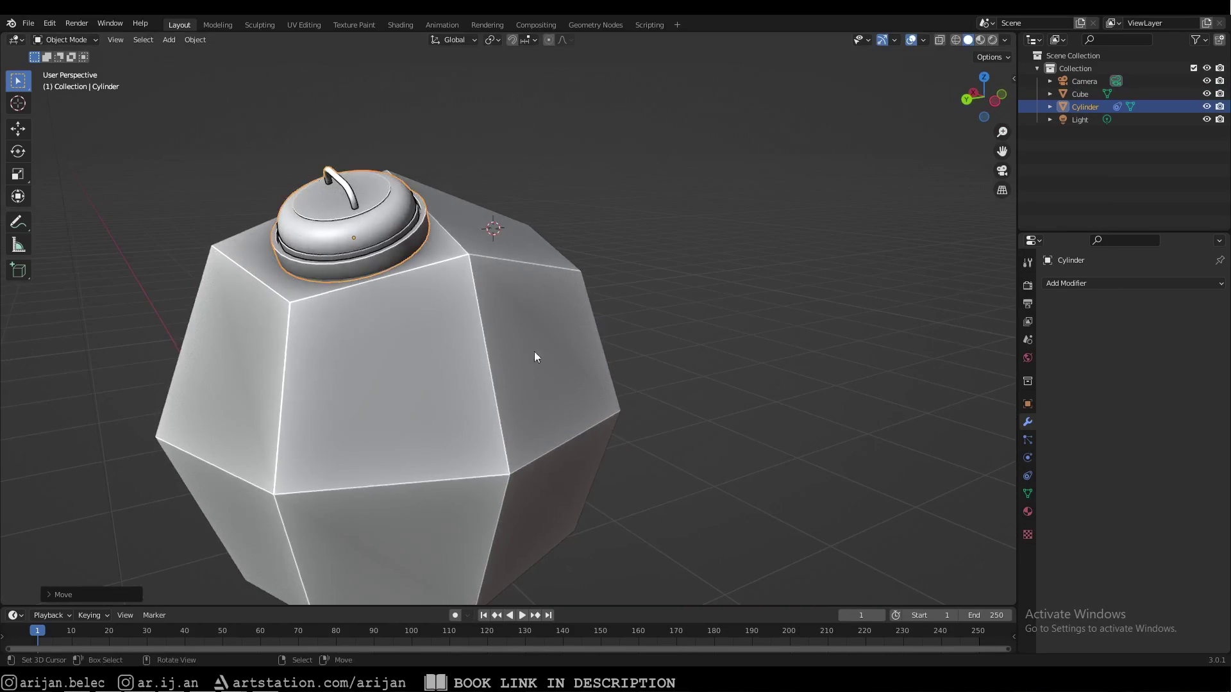
Inspect the faceted cube's mesh in Edit Mode from another angle
middle_drag(535, 352, 456, 340)
click(561, 313)
key(Tab)
middle_drag(561, 313, 411, 286)
scroll(411, 286, down, 5)
key(Tab)
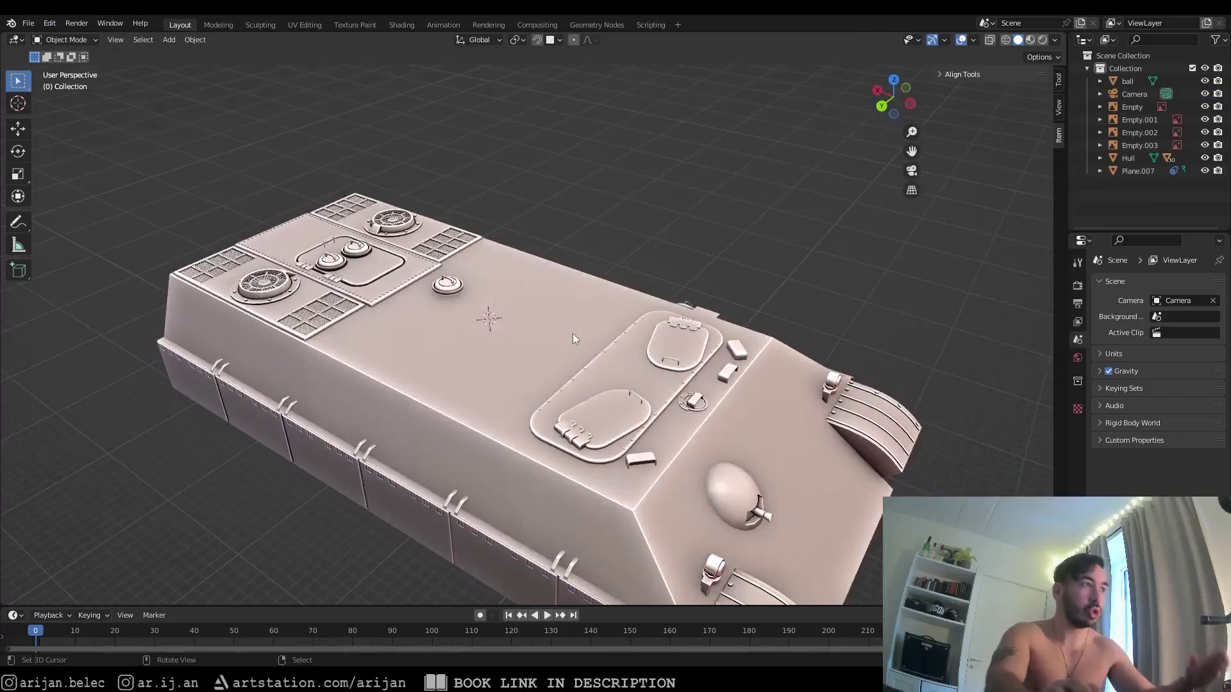
Add a plane on the middle of the hull roof and scale it by about 3.258 to 0.652 m wide
middle_drag(572, 334, 592, 333)
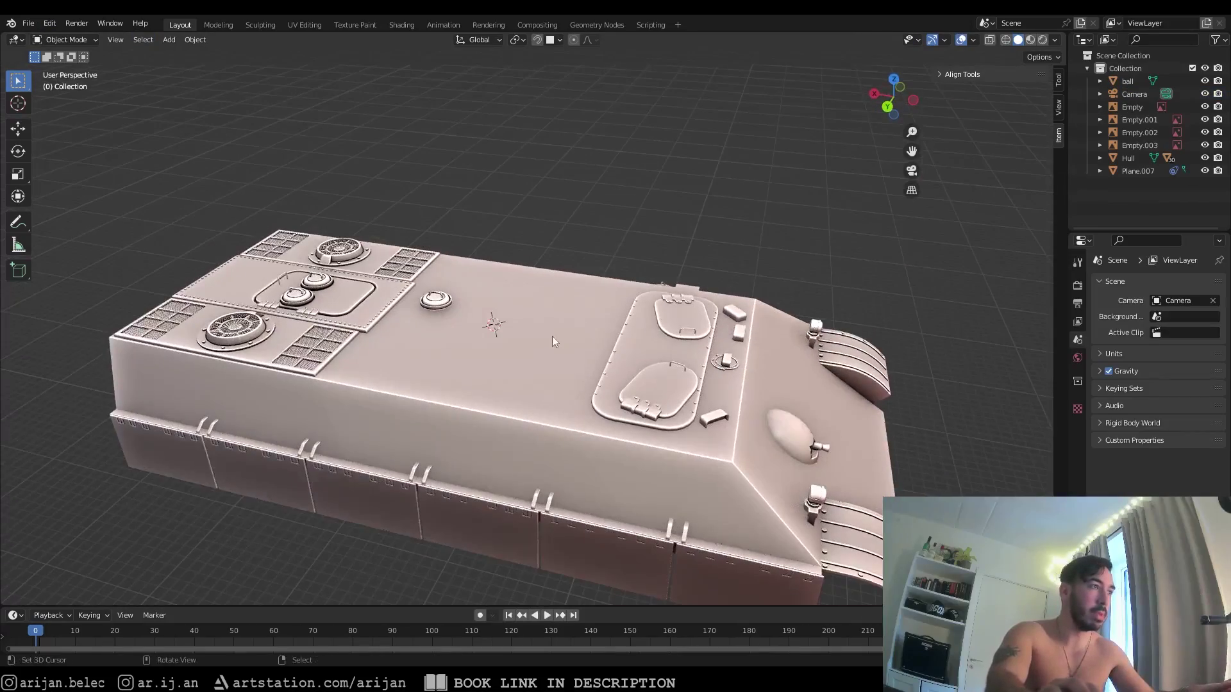
scroll(552, 336, up, 2)
key(shift+a)
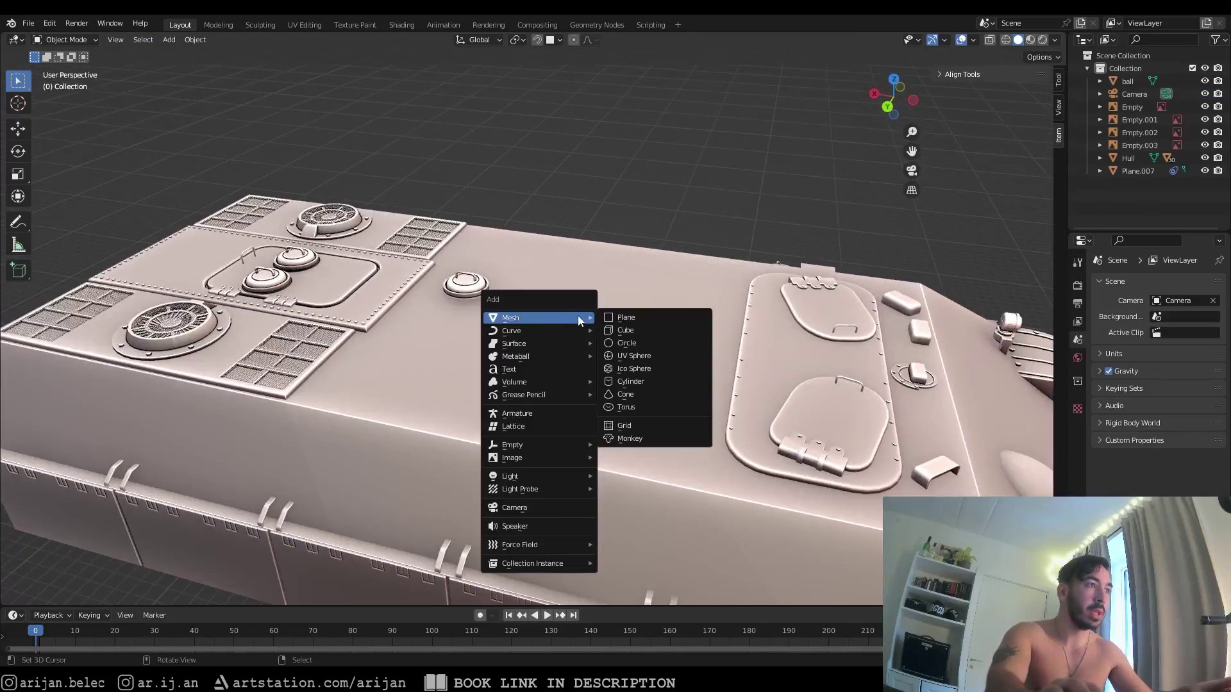
click(614, 317)
scroll(548, 333, up, 2)
scroll(548, 334, up, 3)
key(s)
click(621, 383)
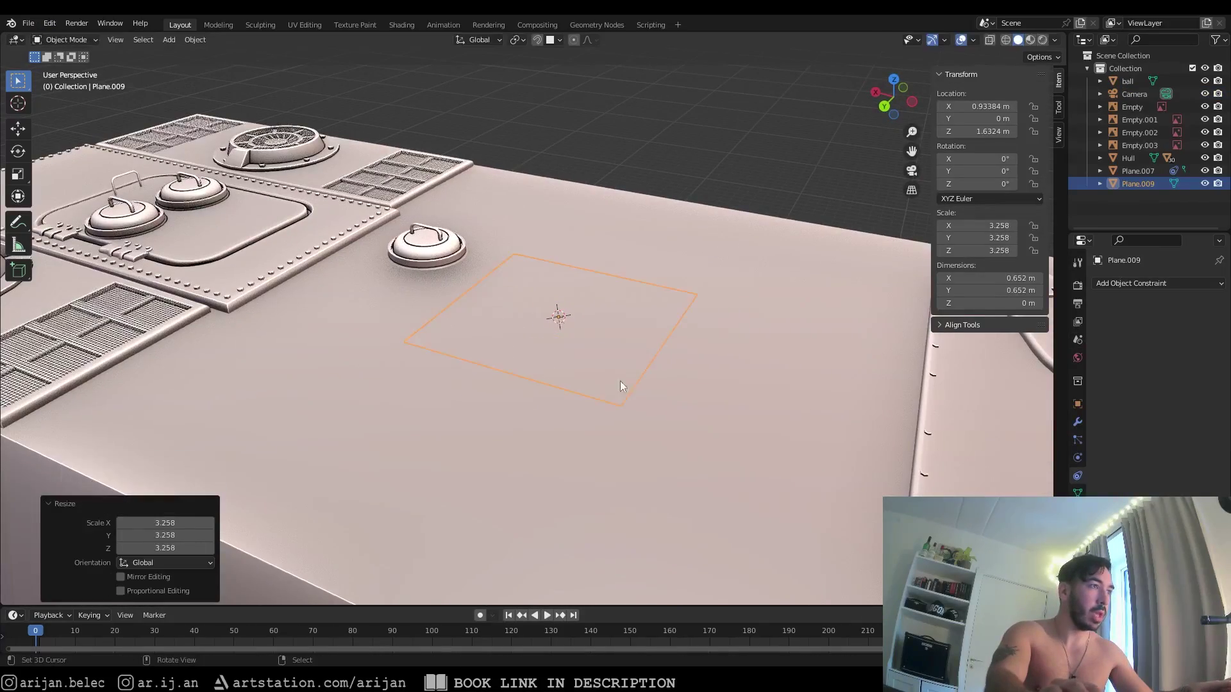
Enable snapping with Face Project, Align Rotation to Target and Project Individual Elements
mouse_move(545, 333)
middle_down()
mouse_move(453, 316)
mouse_move(605, 287)
mouse_move(569, 286)
mouse_move(589, 293)
mouse_move(549, 328)
mouse_move(560, 263)
middle_up()
key(shift+z)
key(shift+z)
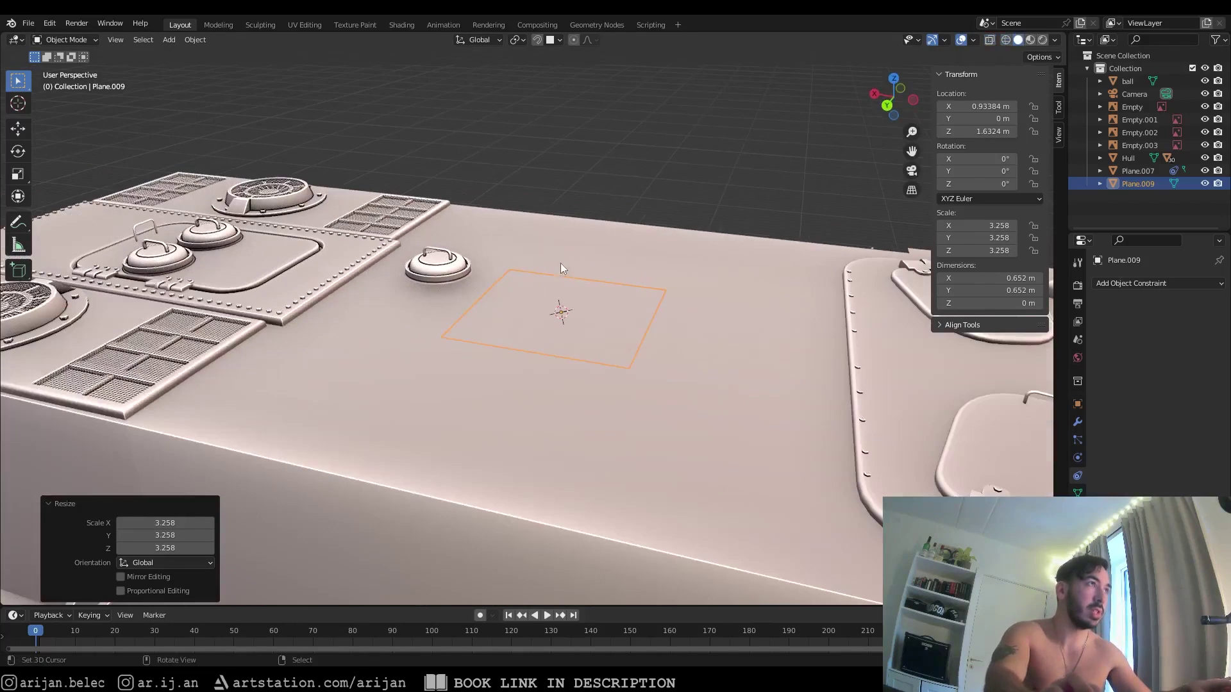
click(555, 40)
click(555, 38)
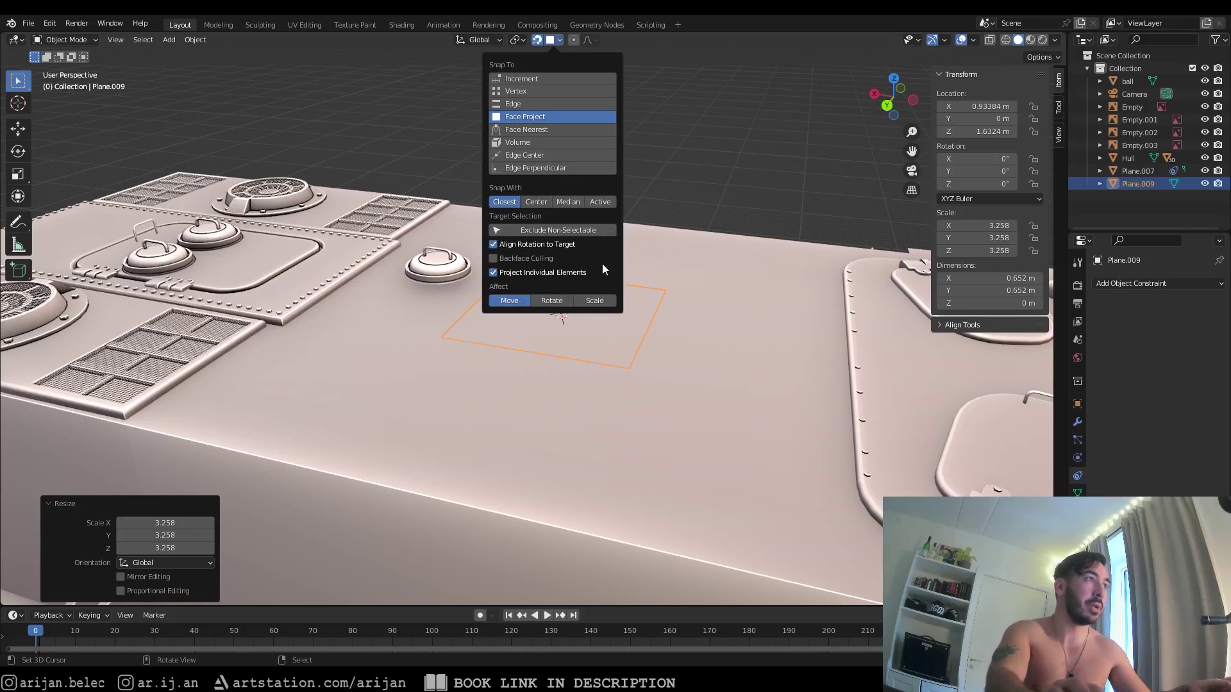
Move the plane over the hull surface and place it on the edge between roof and side wall
middle_drag(602, 263, 456, 296)
key(g)
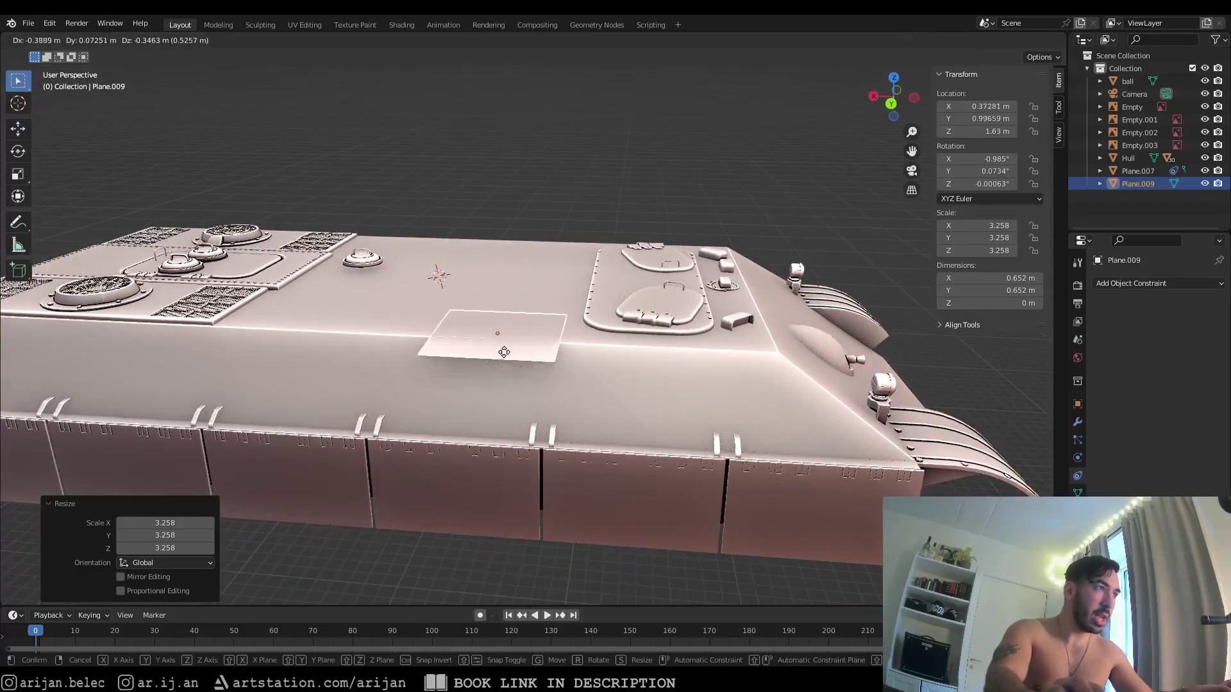
click(529, 379)
middle_drag(530, 380, 438, 280)
key(g)
click(397, 309)
scroll(438, 281, up, 4)
scroll(540, 355, down, 3)
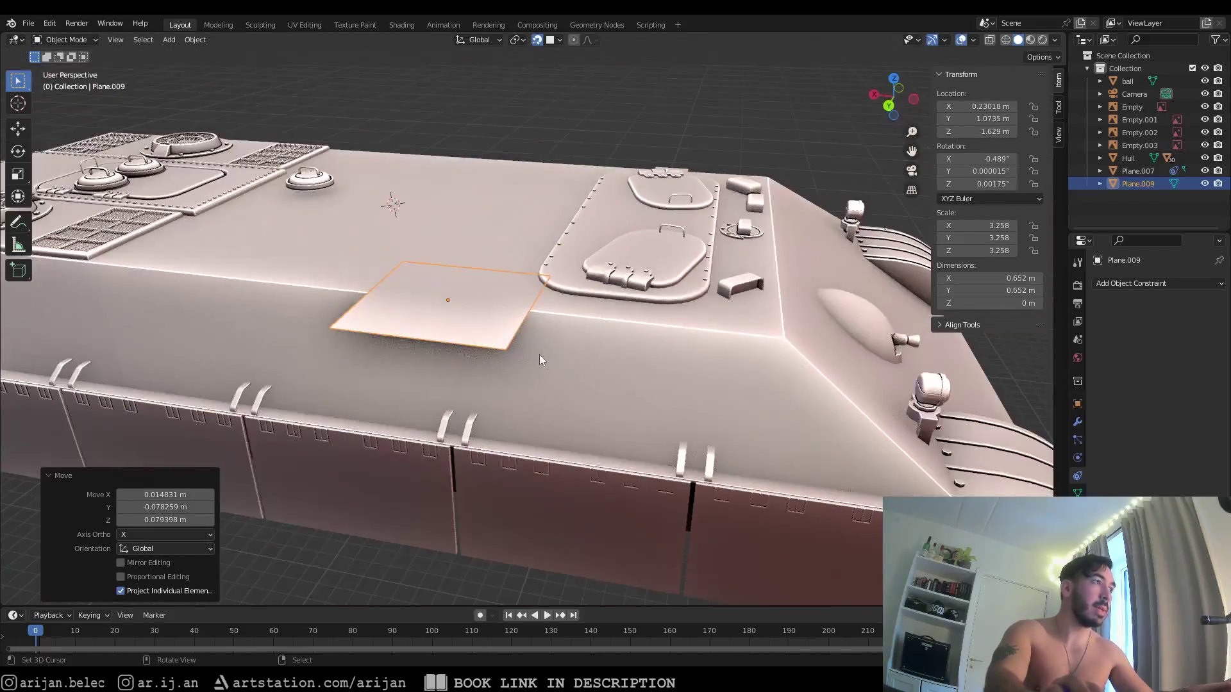
Scale the plane down to about 0.12 m wide
key(s)
click(461, 318)
scroll(455, 352, up, 4)
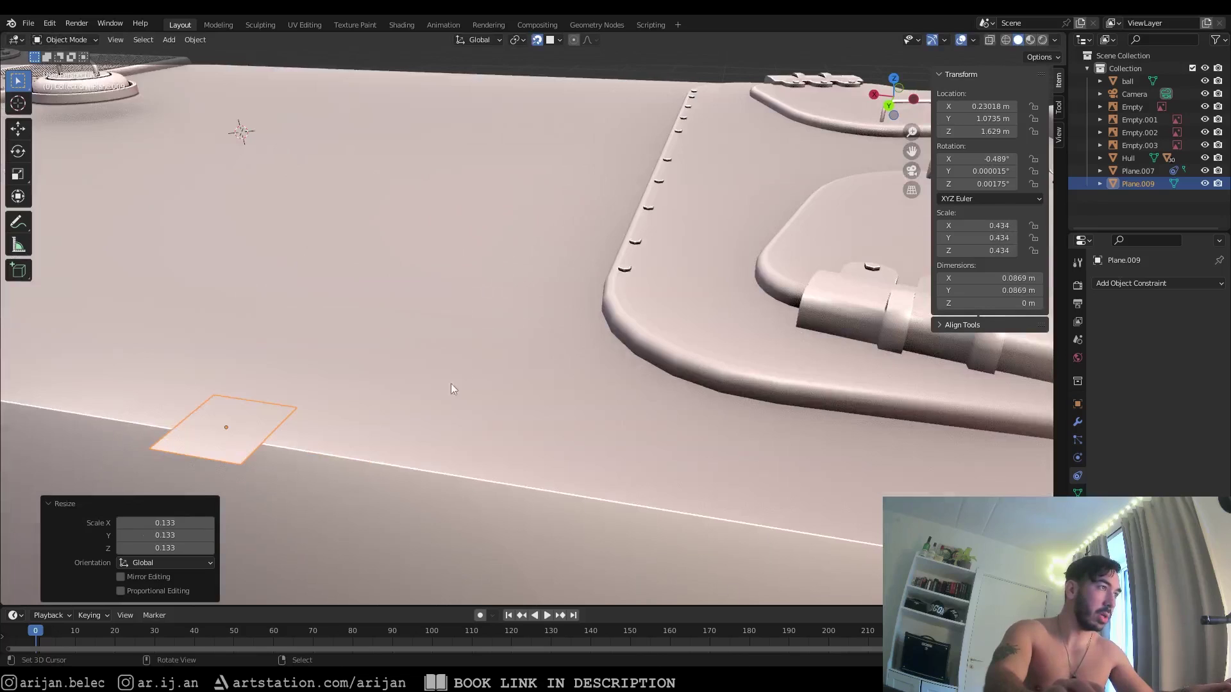
key(s)
click(436, 480)
Move the small plane across the roof and over the raised front hatch frame and hinges, snapping it to their surfaces
key(g)
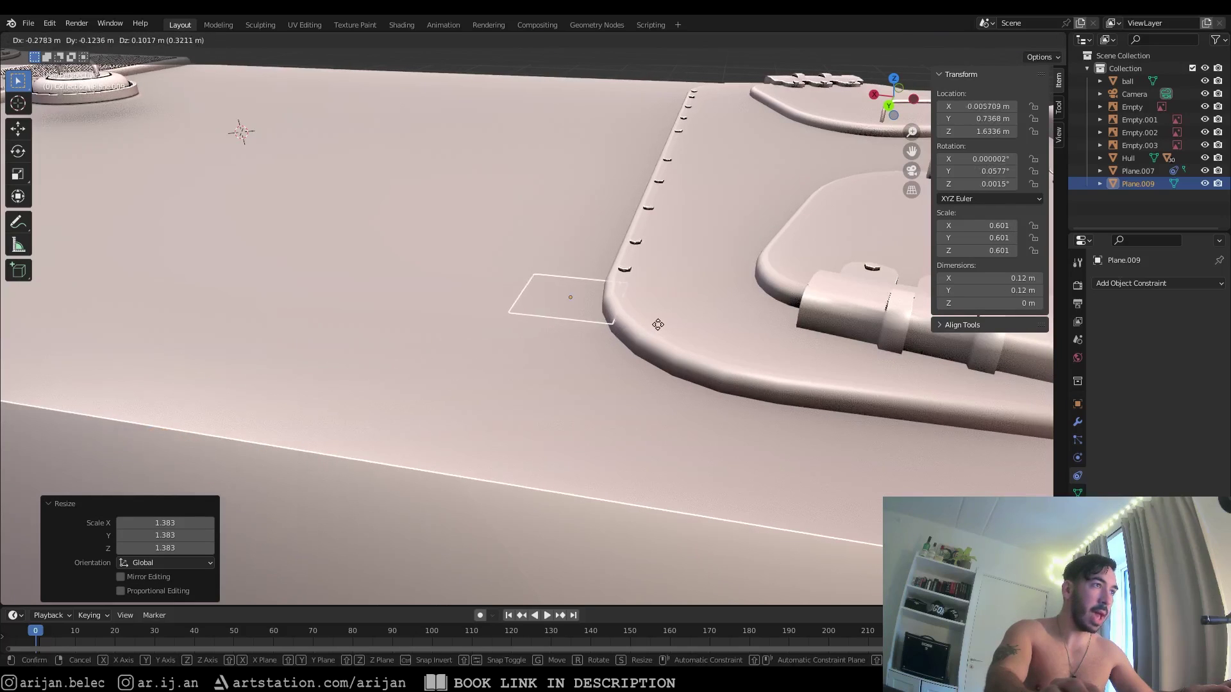
click(717, 320)
mouse_move(663, 363)
middle_down()
mouse_move(645, 340)
mouse_move(644, 353)
middle_up()
key(g)
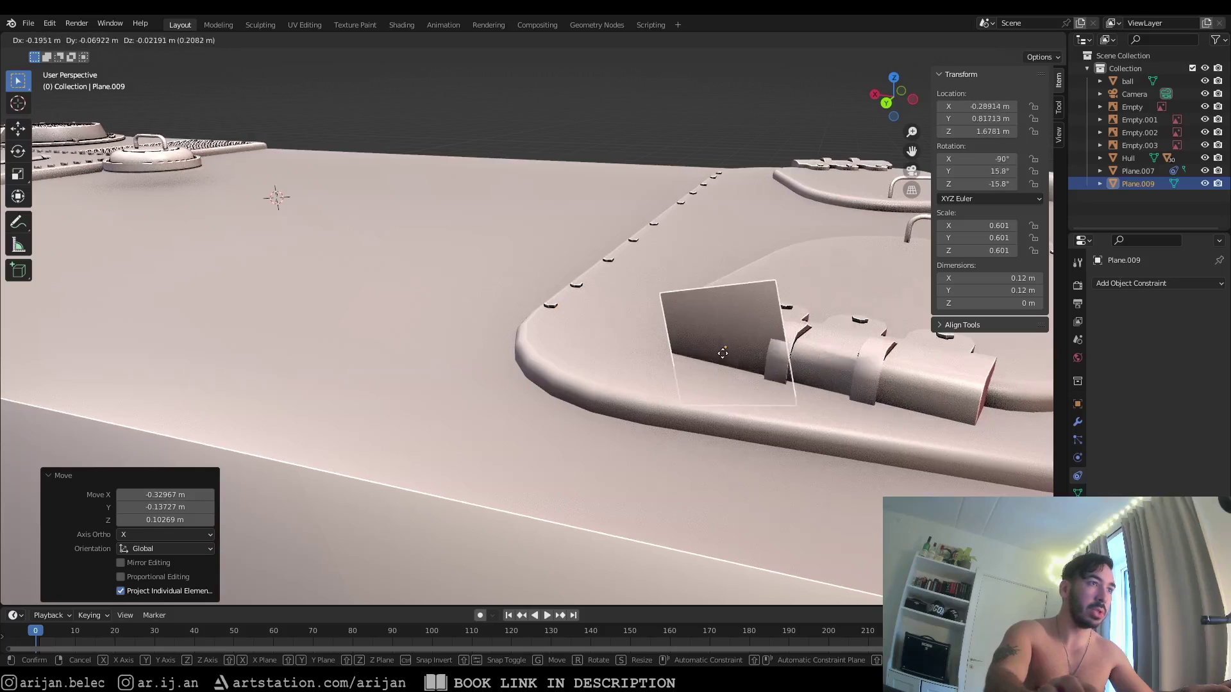
click(786, 337)
middle_drag(786, 337, 587, 348)
key(g)
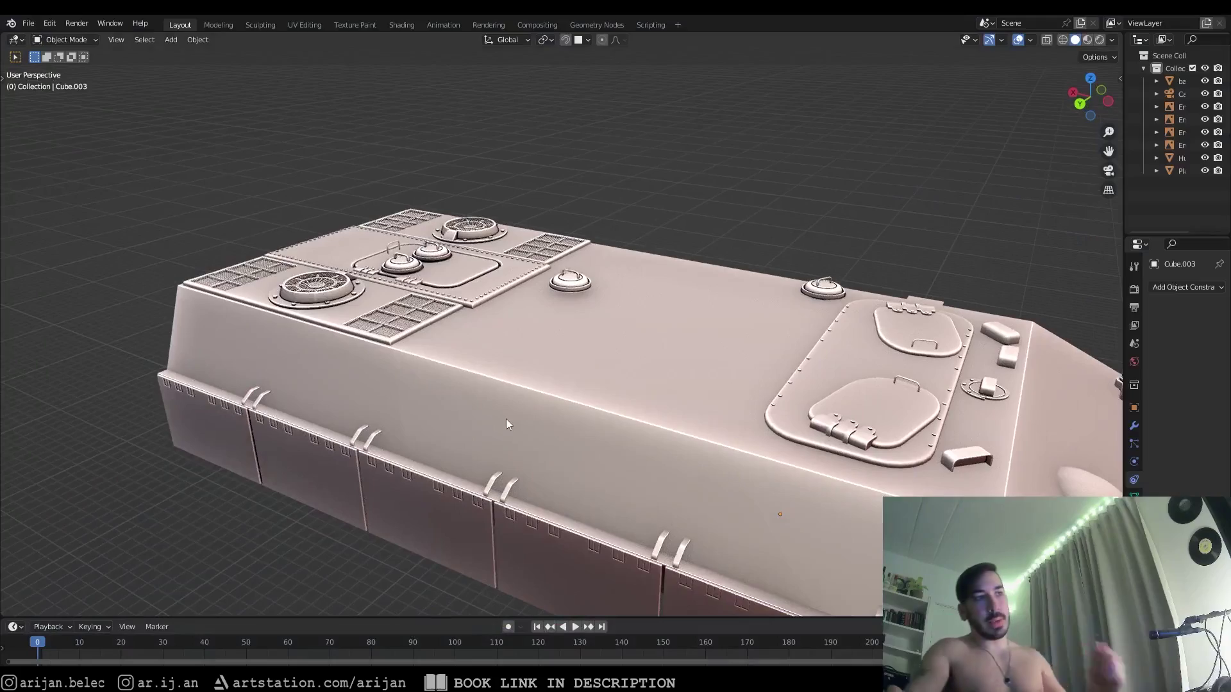
Select the central riveted panel on the rear deck and examine its geometry up close in Edit Mode
middle_drag(508, 414, 544, 324)
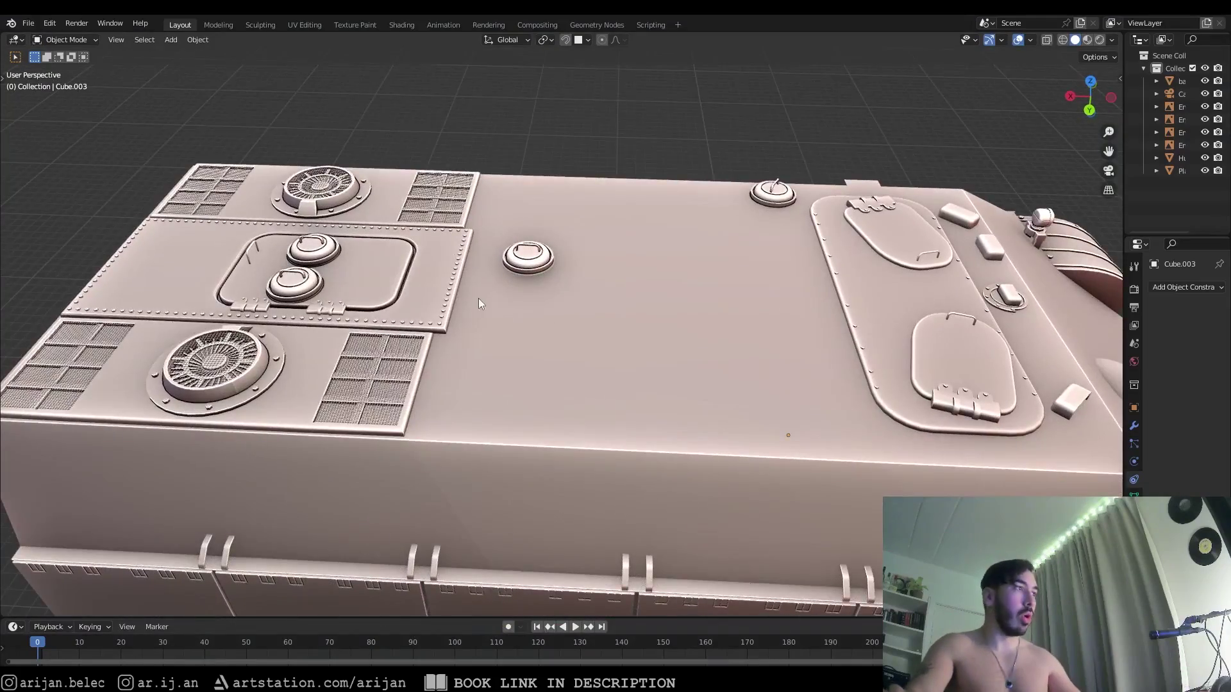
middle_drag(478, 298, 418, 275)
mouse_move(419, 274)
shift+middle_down()
mouse_move(540, 356)
mouse_move(585, 341)
mouse_move(551, 311)
mouse_move(608, 349)
mouse_move(523, 307)
mouse_move(564, 313)
shift+middle_up()
scroll(542, 355, up, 2)
click(509, 379)
key(Tab)
scroll(585, 341, up, 3)
scroll(551, 311, down, 4)
scroll(564, 321, up, 3)
key(Tab)
scroll(622, 360, down, 3)
middle_drag(440, 301, 426, 311)
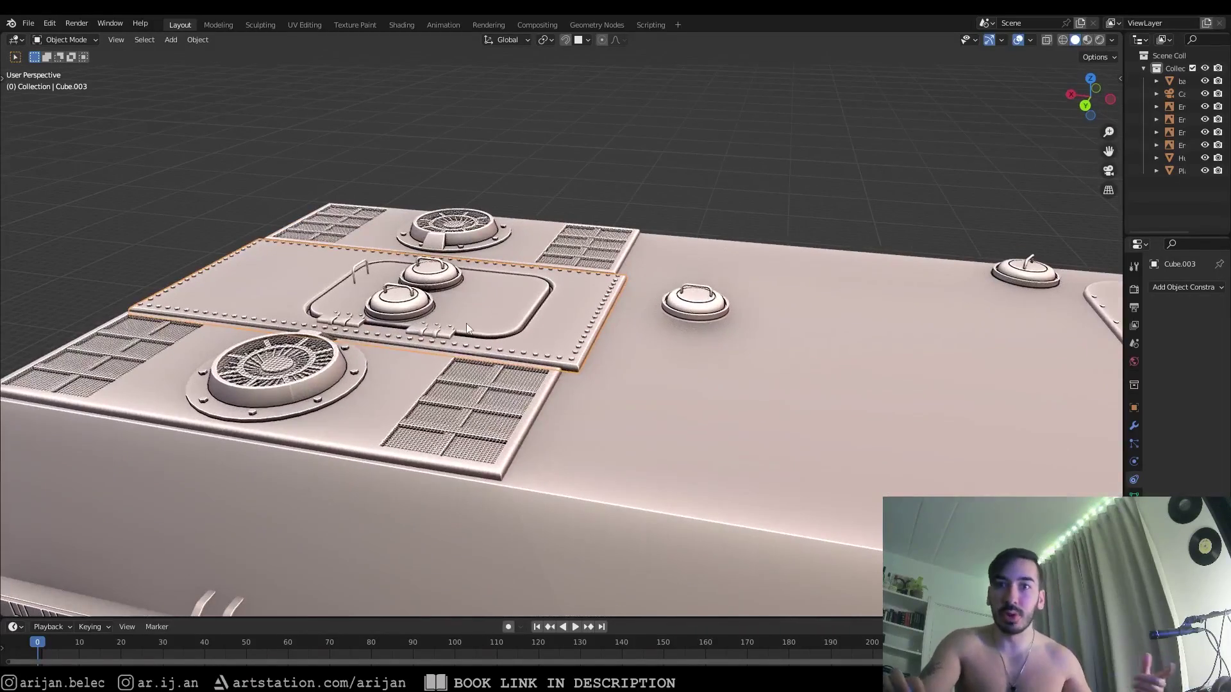
Examine the central rear panel's mesh in Edit Mode, focusing on its two round vent caps and hatch
key(Tab)
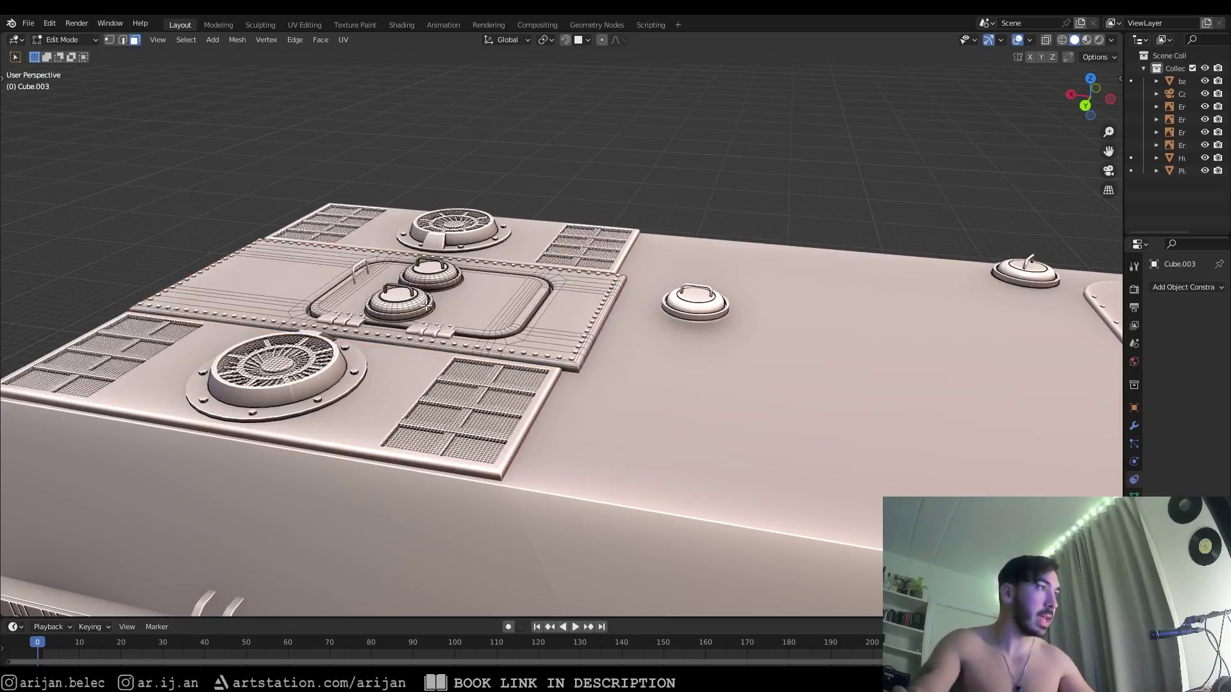
scroll(512, 315, up, 2)
middle_drag(470, 300, 477, 330)
scroll(477, 331, up, 2)
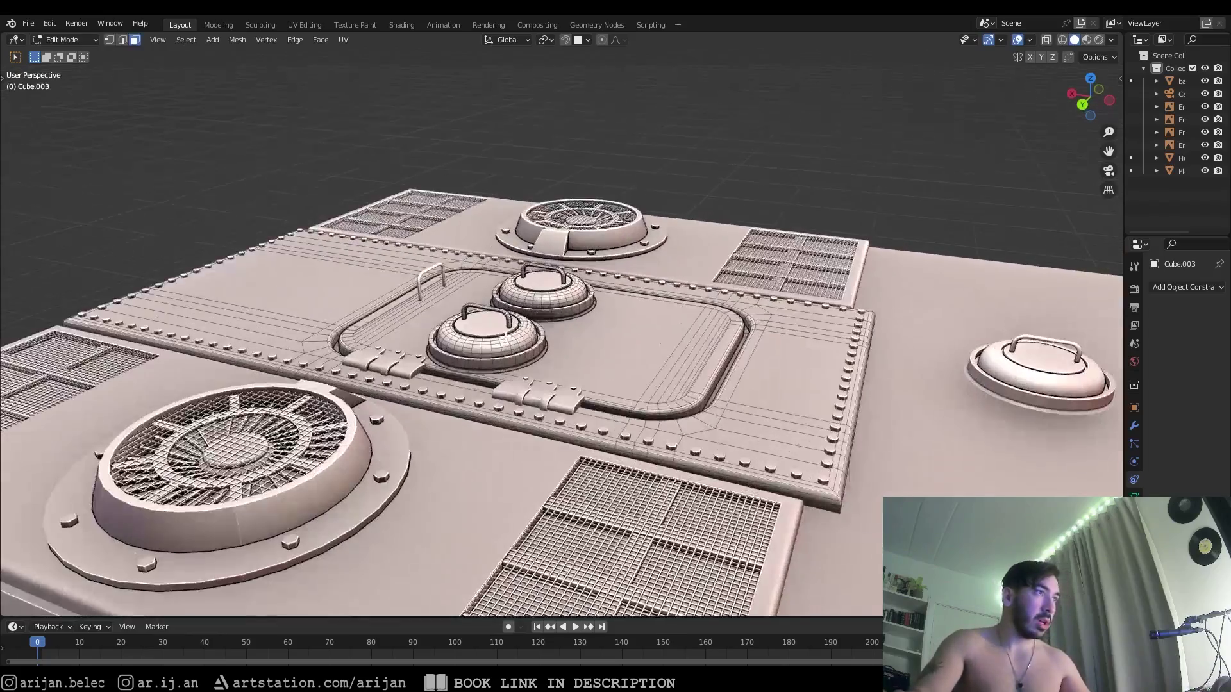
key(a)
shift+middle_drag(436, 295, 484, 314)
key(alt+a)
key(b)
key(KP_Decimal)
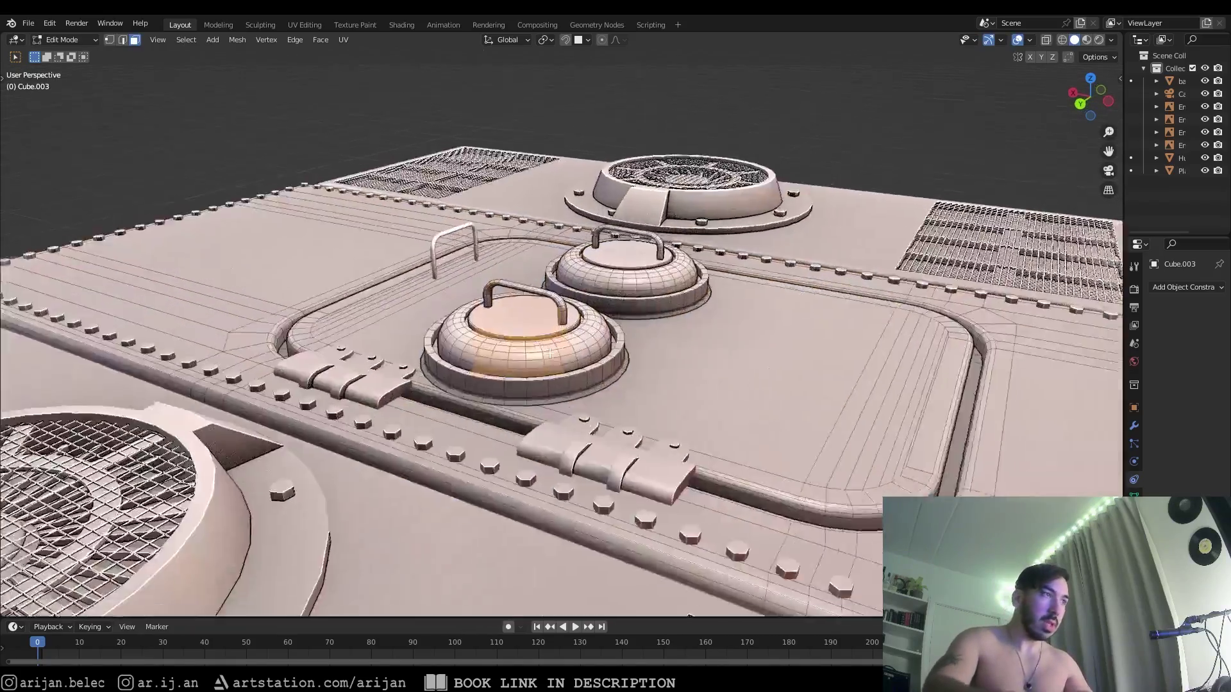
scroll(550, 353, down, 6)
key(Tab)
middle_drag(632, 343, 494, 326)
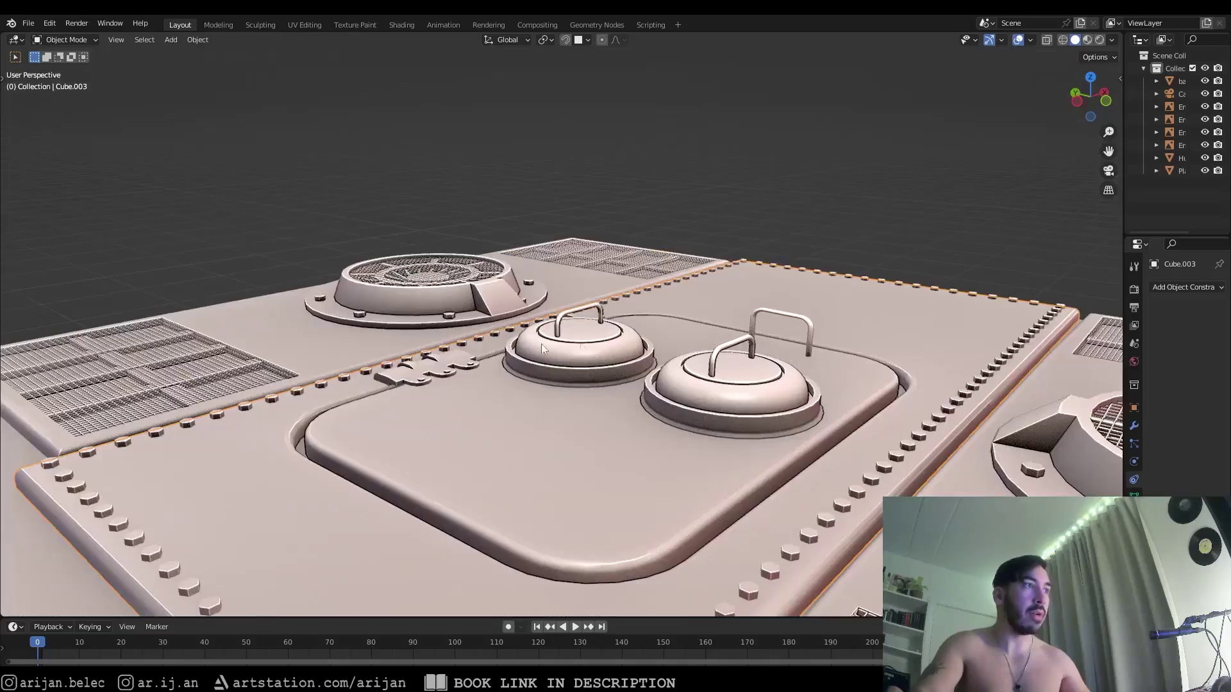
scroll(541, 344, down, 3)
middle_drag(564, 347, 593, 356)
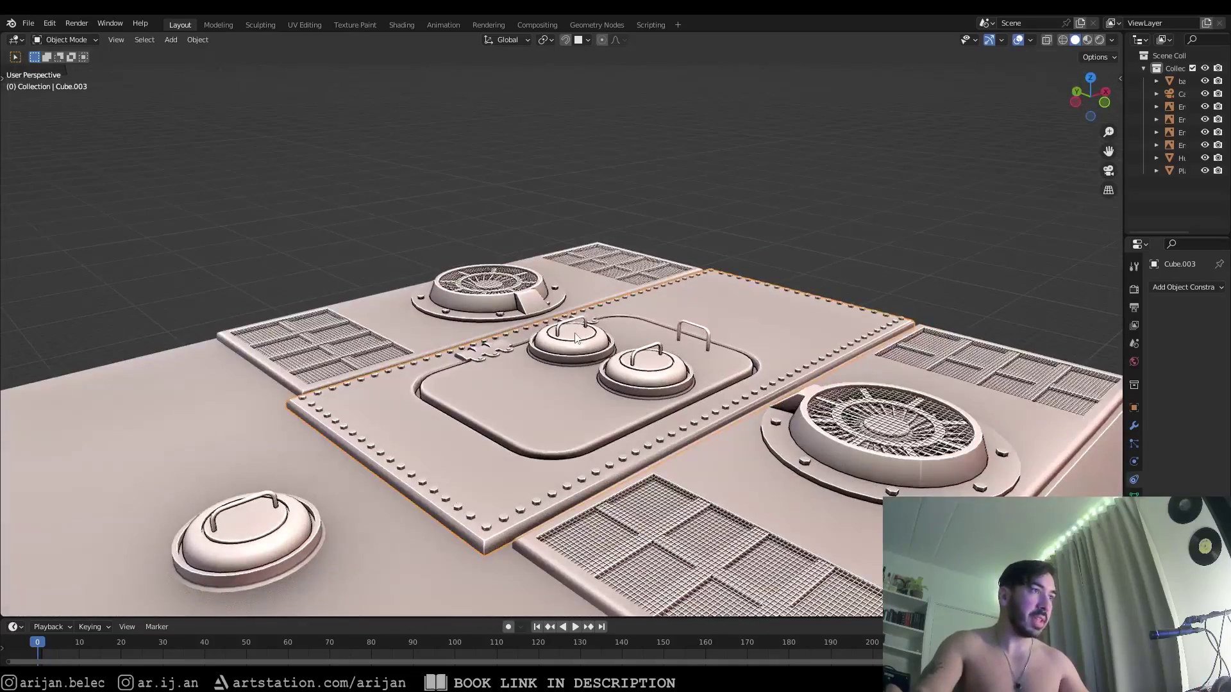
scroll(632, 362, up, 2)
scroll(536, 376, down, 4)
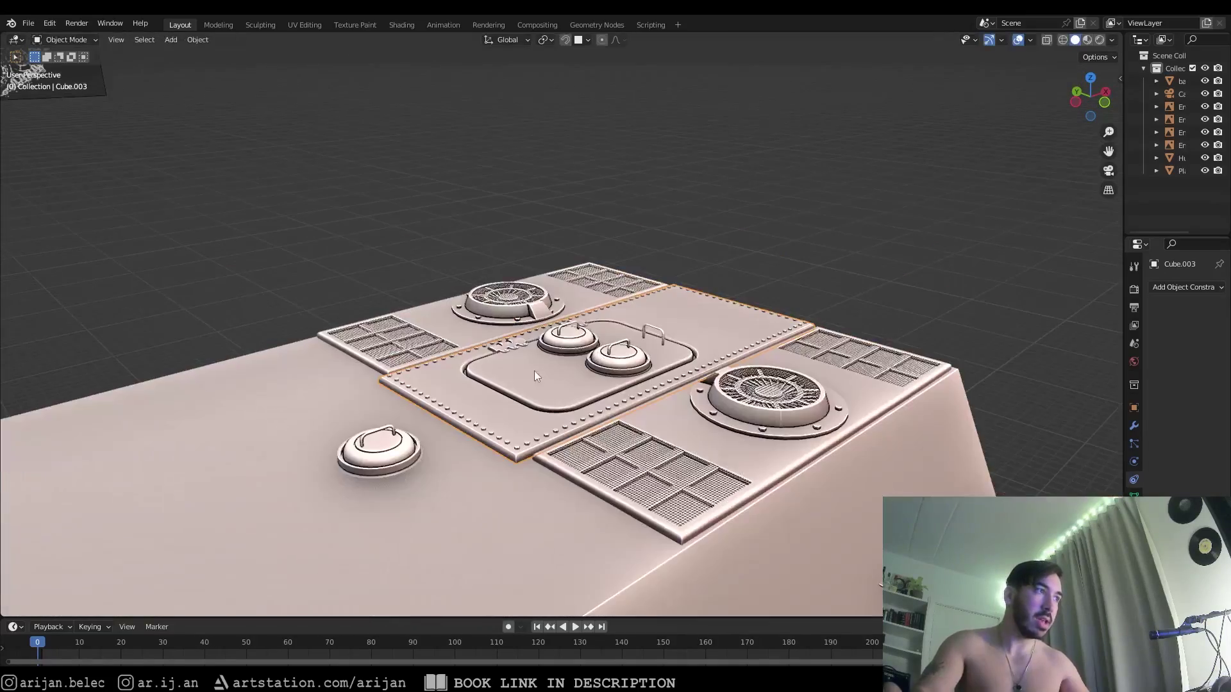
Test-move the single round cap in front of the rear panel to check whether it is separate from the hull
click(378, 474)
key(g)
right_click(478, 522)
click(499, 516)
key(g)
click(500, 518)
middle_drag(565, 385, 591, 373)
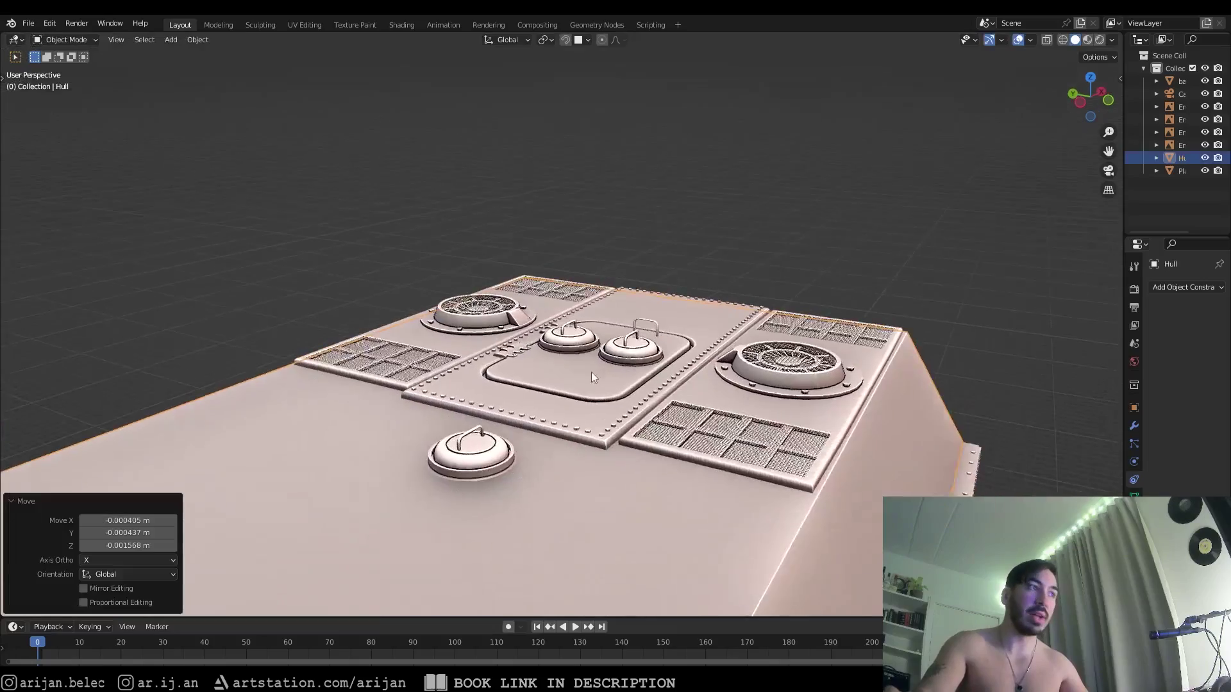
Inspect the mesh of the round cap nearest the hatch hinges up close in Edit Mode
click(580, 342)
key(Tab)
scroll(580, 344, up, 6)
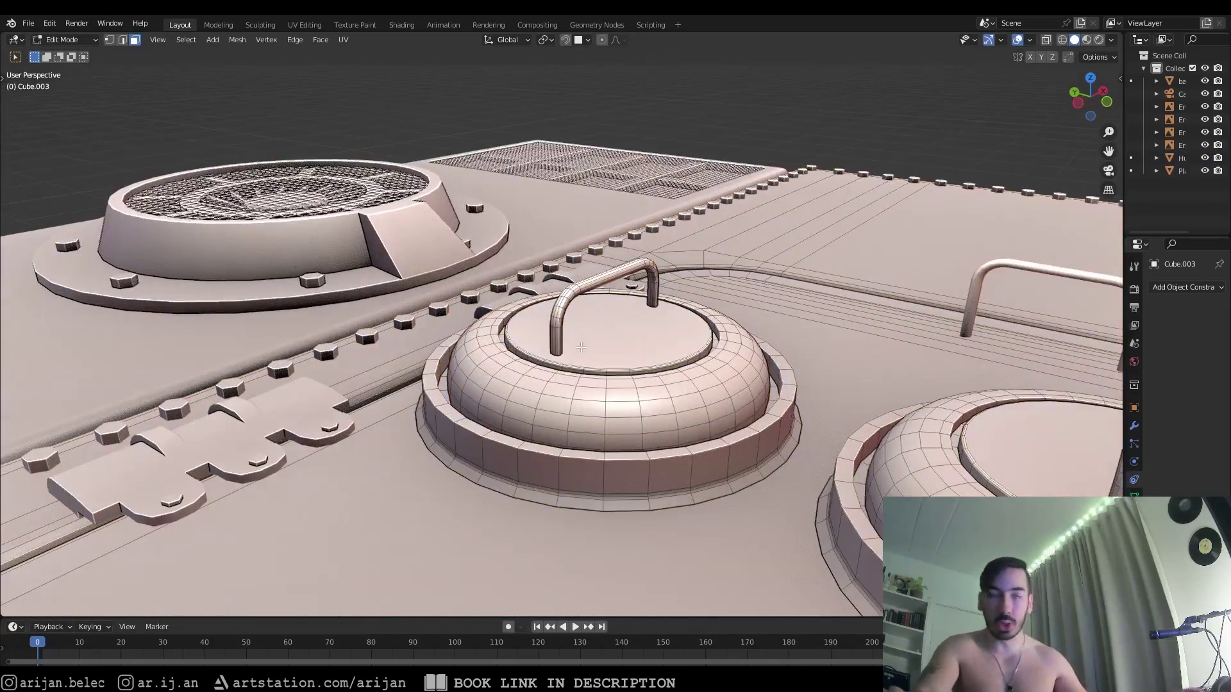
middle_drag(579, 346, 581, 370)
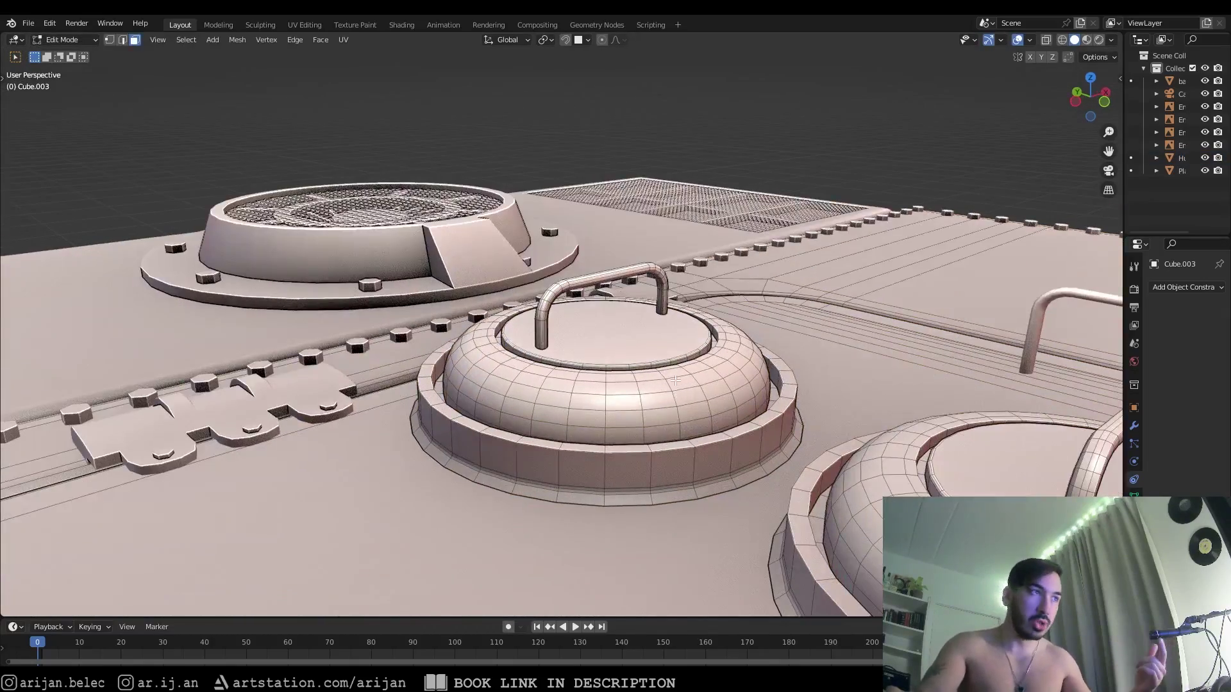
middle_drag(675, 381, 691, 380)
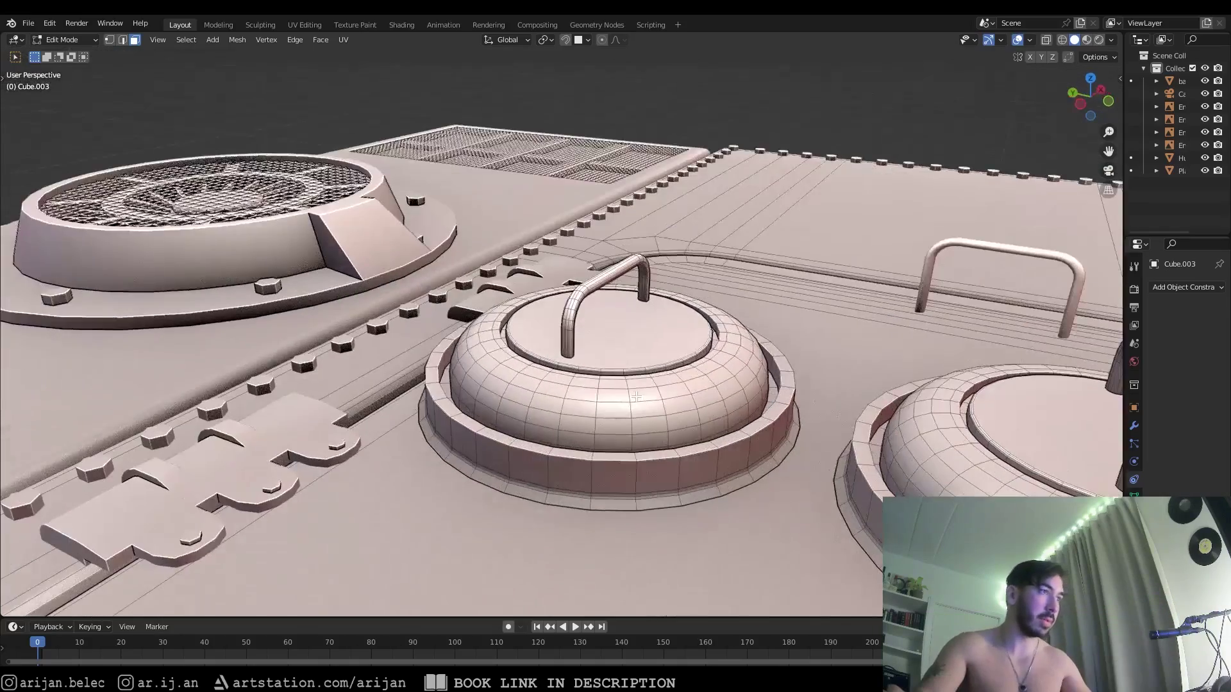
middle_drag(638, 435, 610, 354)
key(Tab)
scroll(564, 382, down, 8)
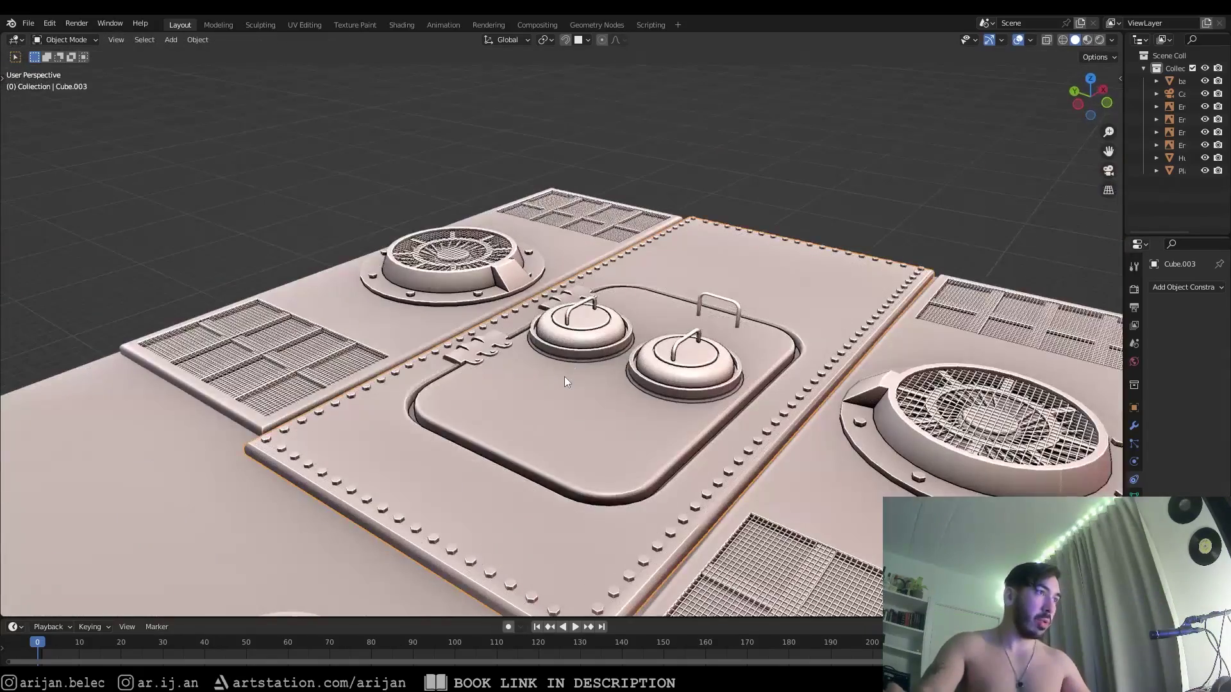
Select all linked geometry of the round cap beside the hatch hinges in Edit Mode, including its handle
key(Tab)
scroll(589, 321, up, 3)
key(alt+a)
scroll(571, 353, up, 5)
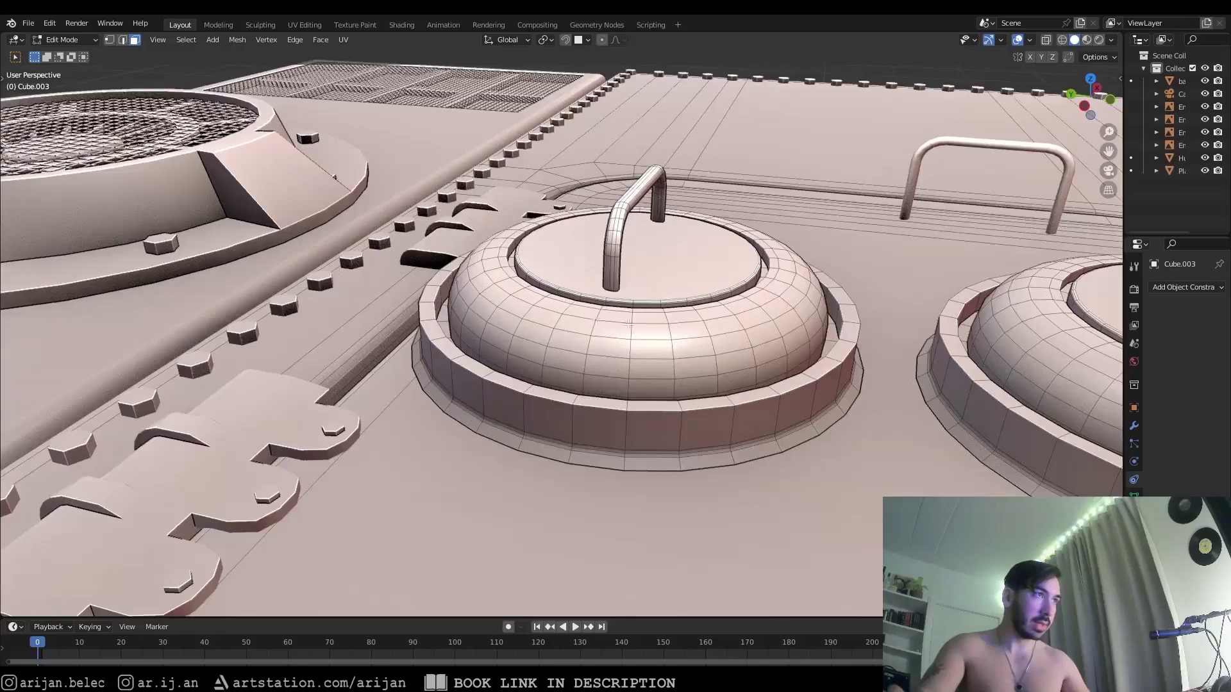
scroll(542, 354, down, 2)
key(l)
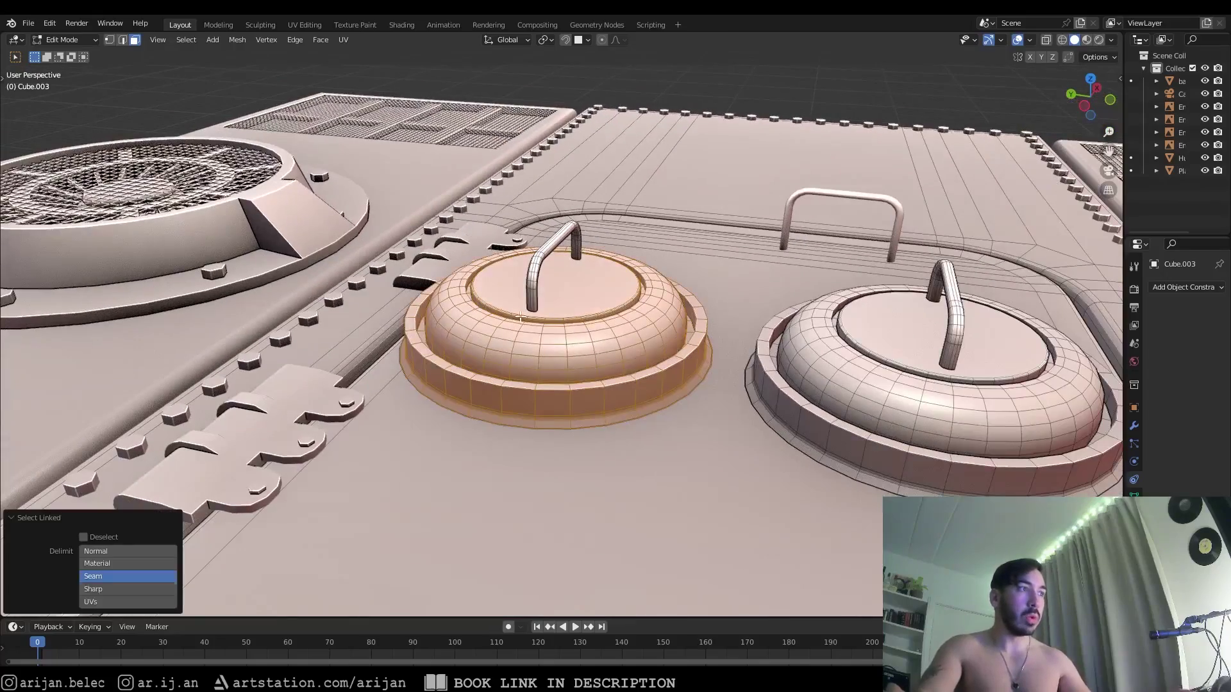
middle_drag(542, 355, 551, 304)
scroll(551, 304, down, 3)
scroll(549, 288, up, 4)
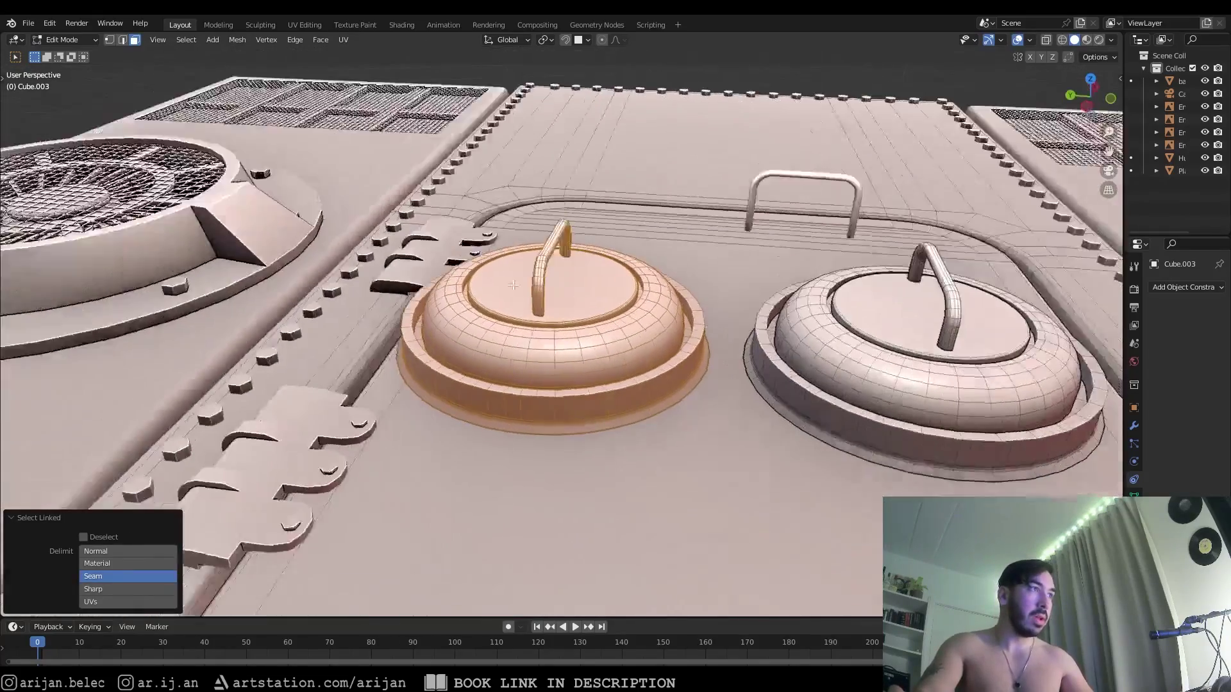
middle_drag(559, 320, 508, 246)
scroll(545, 269, up, 2)
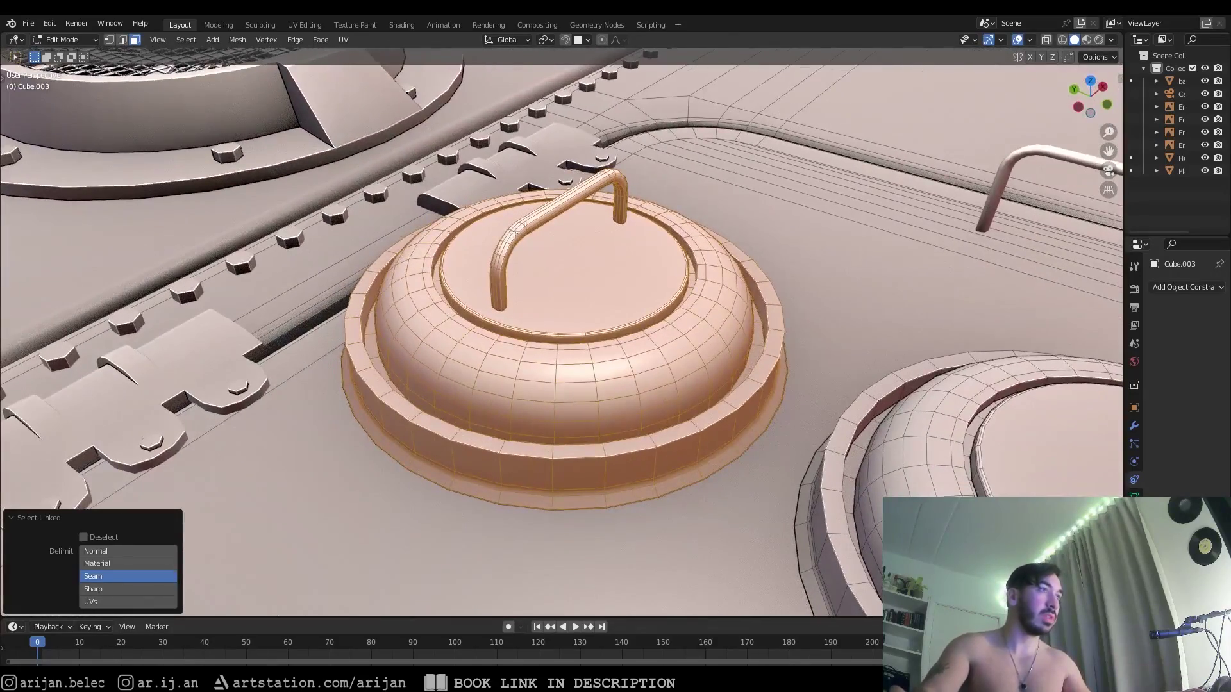
scroll(513, 295, down, 6)
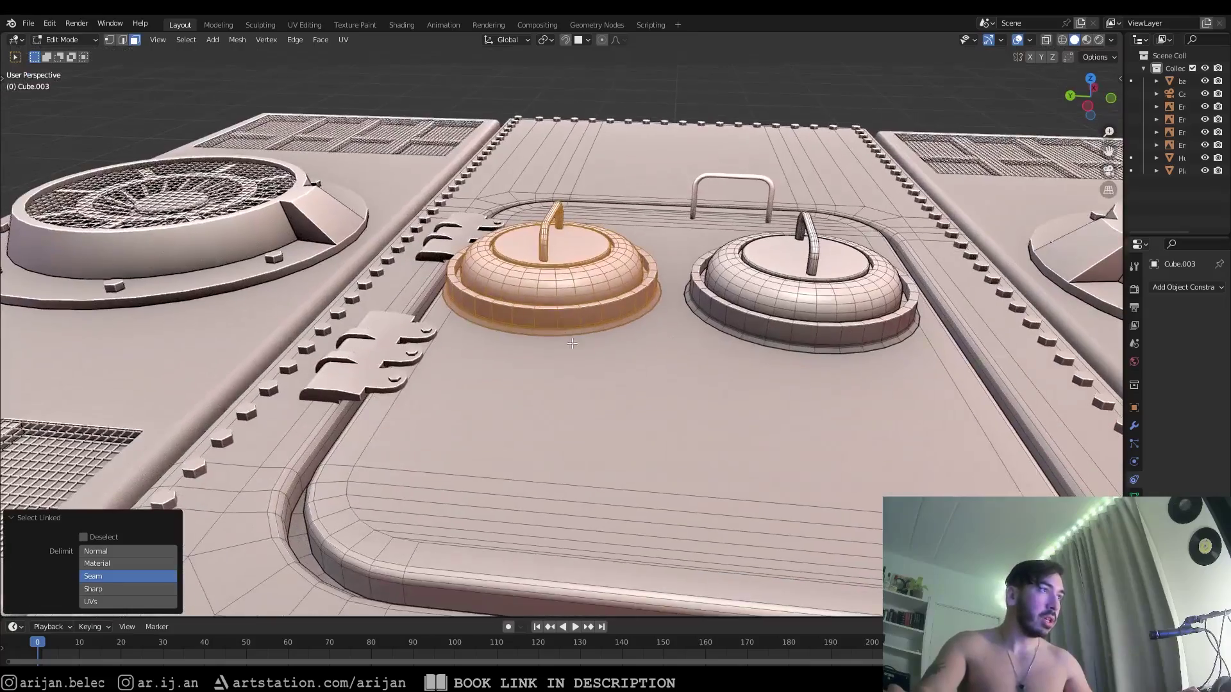
middle_drag(572, 344, 577, 316)
Duplicate the selected cap and move the copy about -0.41 m in X, 0.35 m in Y and 0.52 m in Z, clear of the hull
key(g)
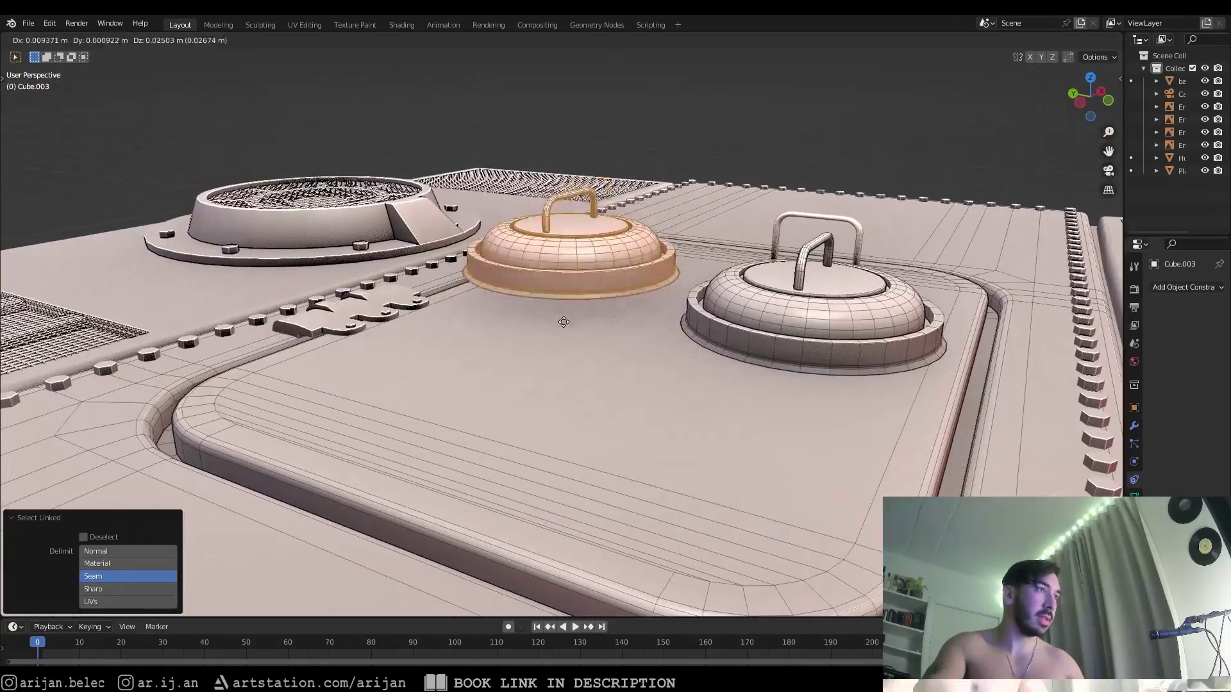
scroll(584, 307, down, 3)
middle_drag(713, 443, 666, 437)
click(516, 255)
scroll(515, 256, down, 3)
shift+middle_drag(516, 255, 674, 416)
key(g)
click(570, 292)
mouse_move(570, 292)
middle_down()
mouse_move(588, 393)
mouse_move(648, 385)
middle_up()
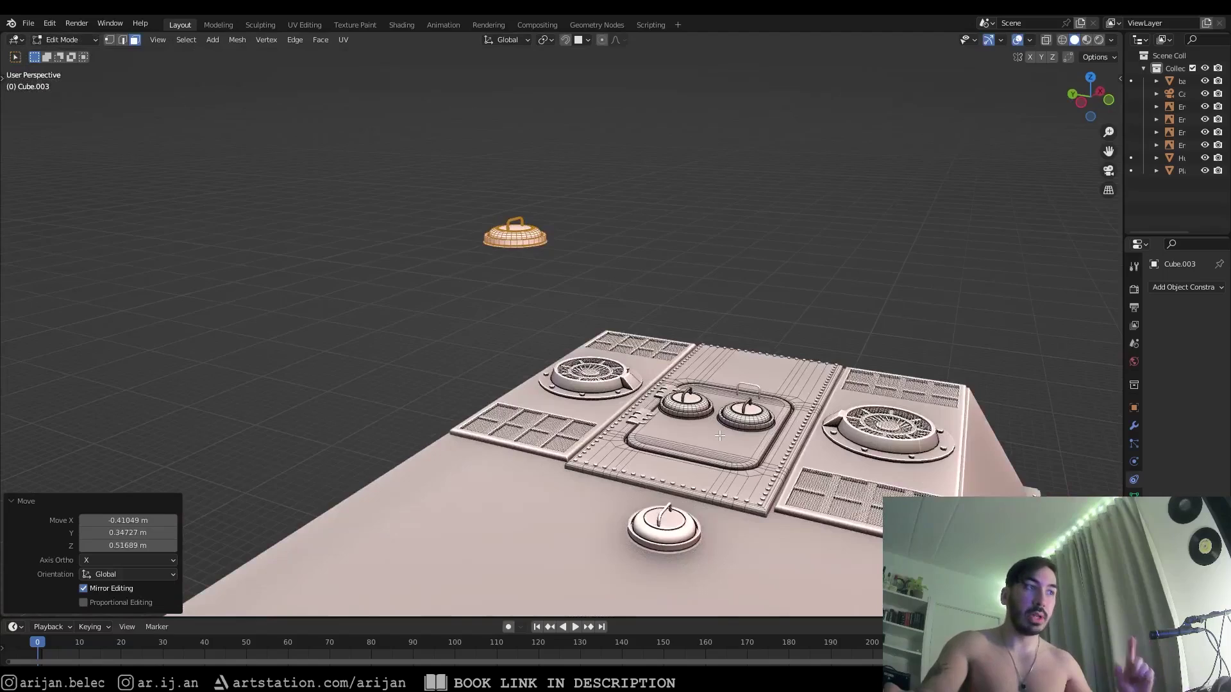
key(Tab)
key(g)
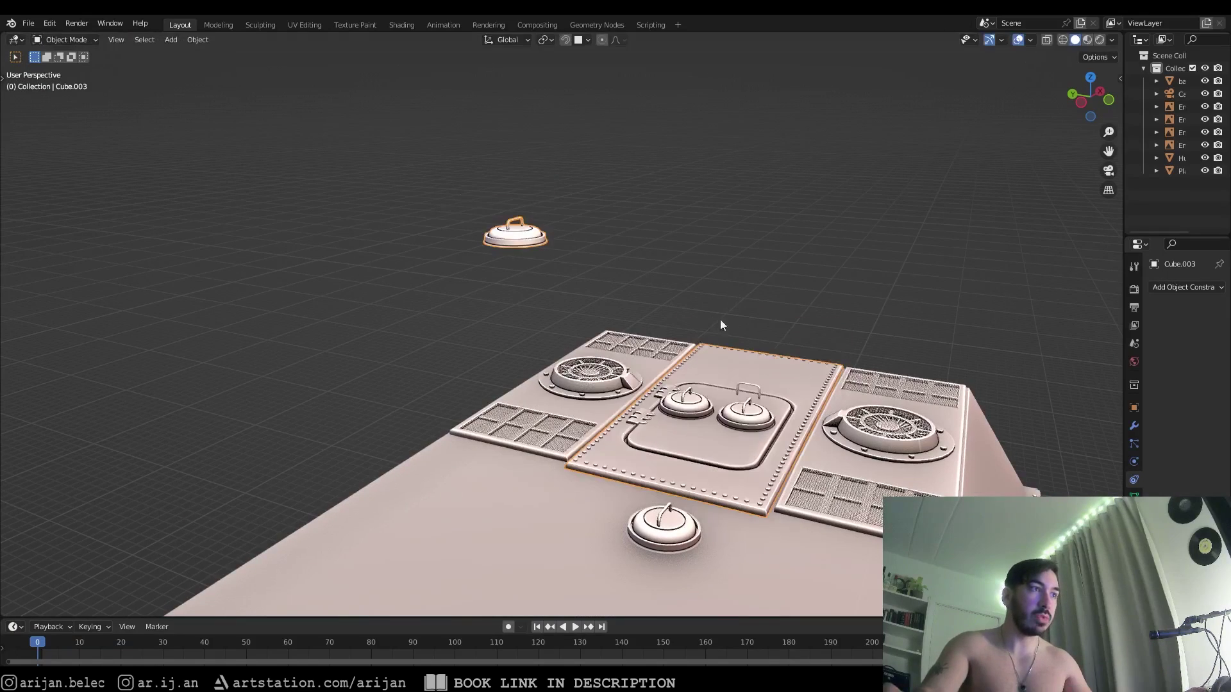
right_click(779, 219)
key(Tab)
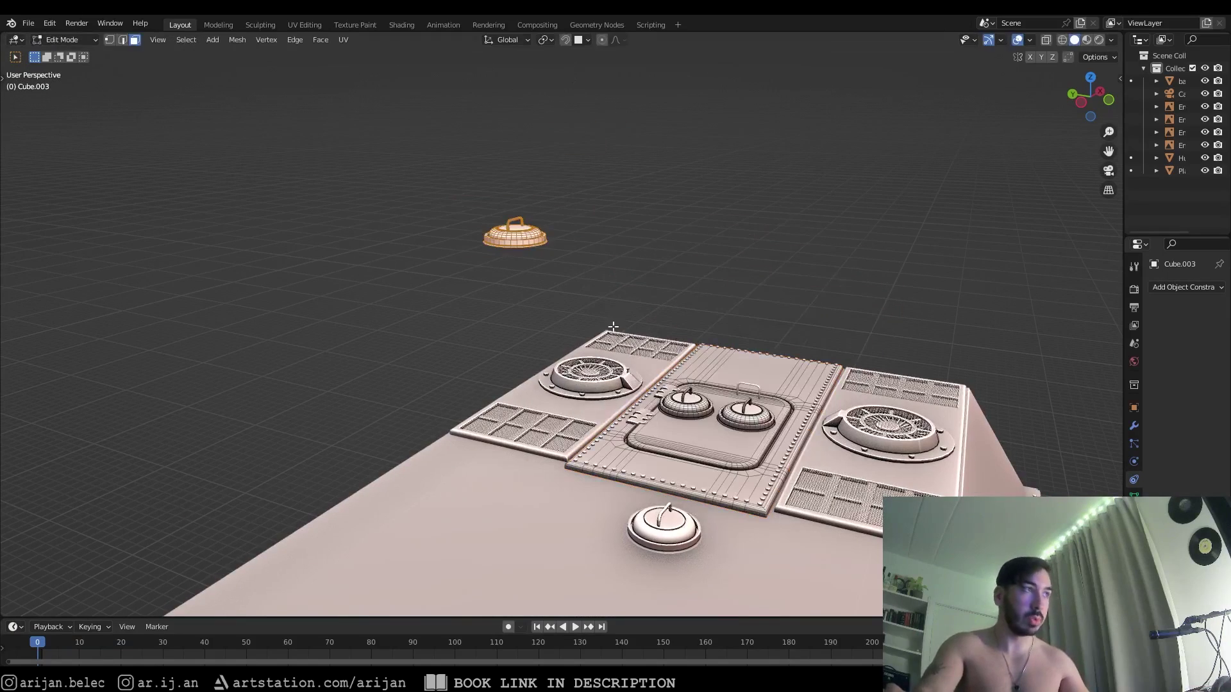
Shift the duplicated cap a little farther from the hull in Edit Mode
key(g)
click(556, 250)
mouse_move(556, 250)
shift+middle_down()
mouse_move(582, 277)
mouse_move(564, 269)
shift+middle_up()
scroll(577, 275, up, 2)
scroll(568, 270, down, 2)
key(g)
click(560, 270)
scroll(585, 297, up, 2)
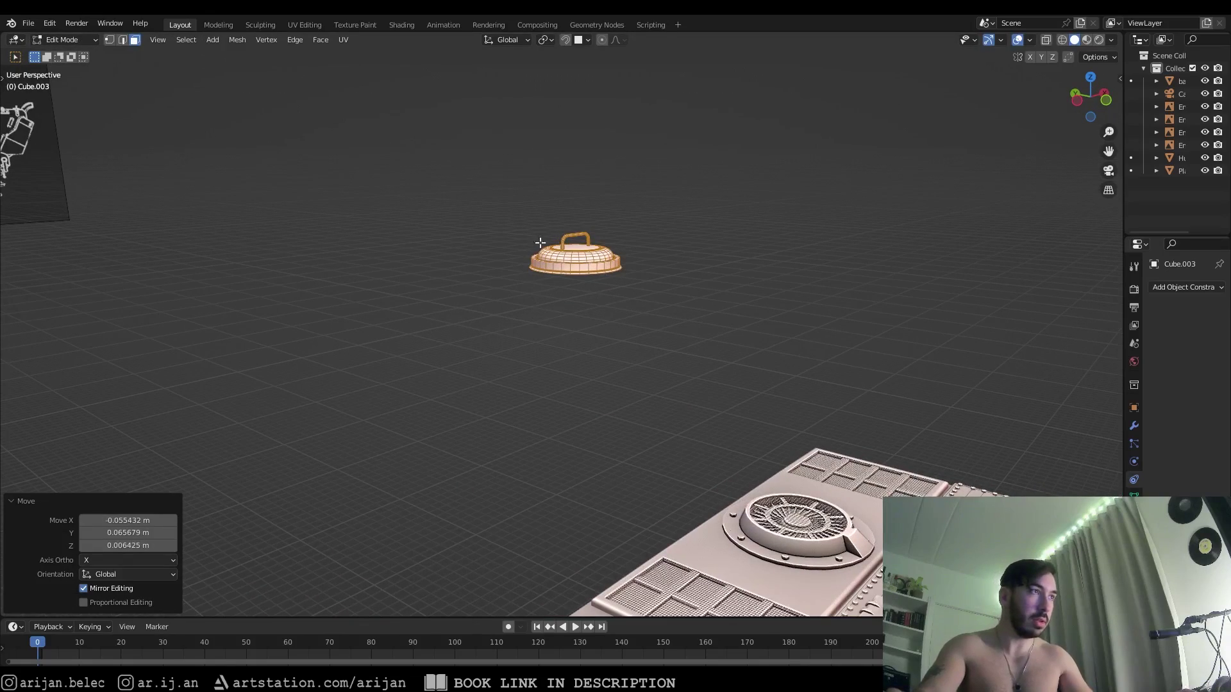
Separate the selected cap geometry from the rear panel into its own object and return to Object Mode
key(p)
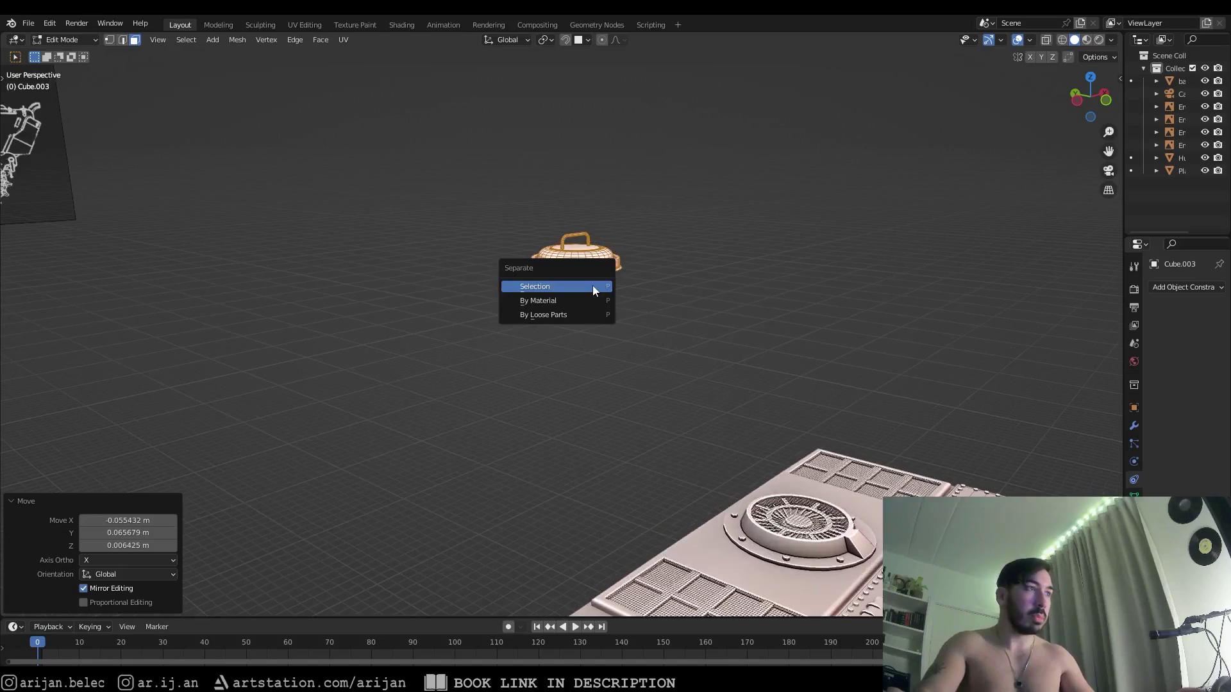
click(556, 287)
middle_drag(576, 289, 627, 314)
key(Tab)
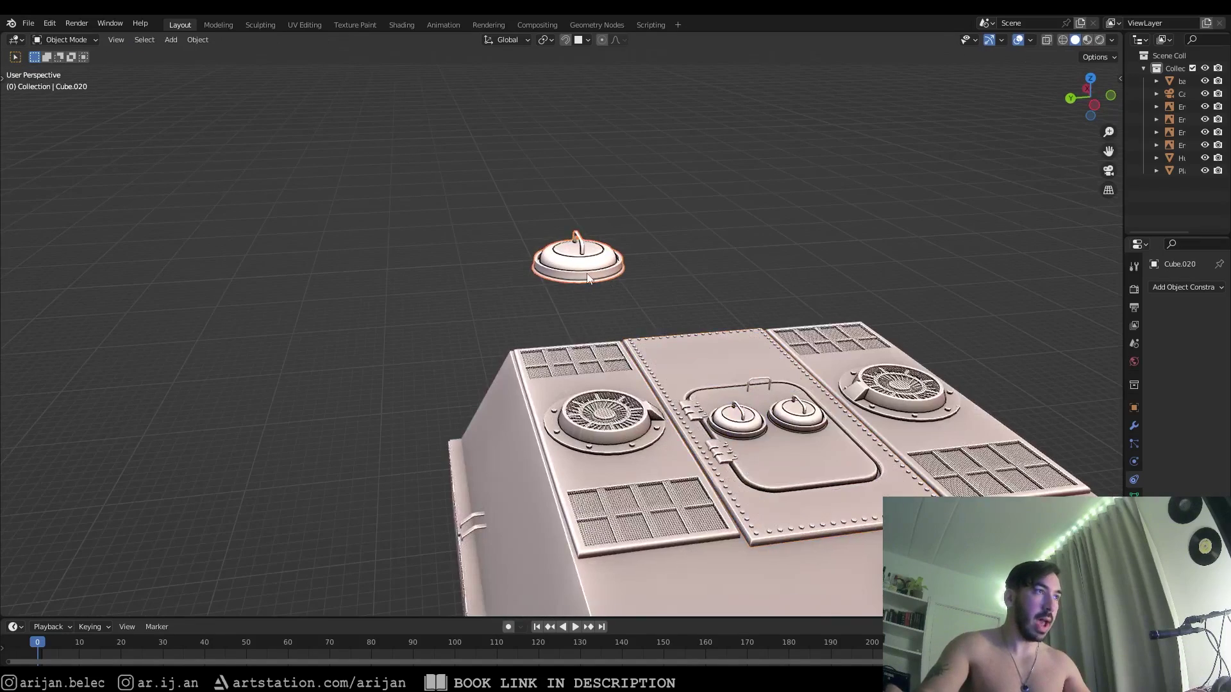
scroll(588, 277, down, 3)
key(g)
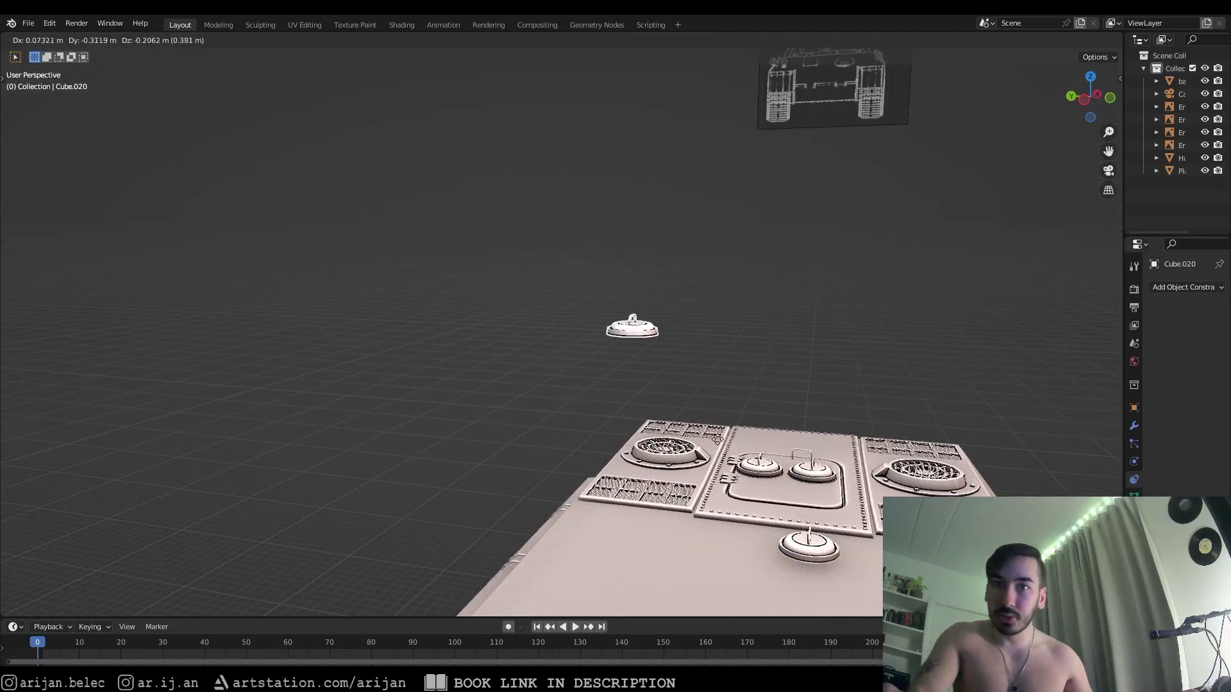
right_click(707, 430)
scroll(808, 475, down, 5)
key(g)
right_click(655, 427)
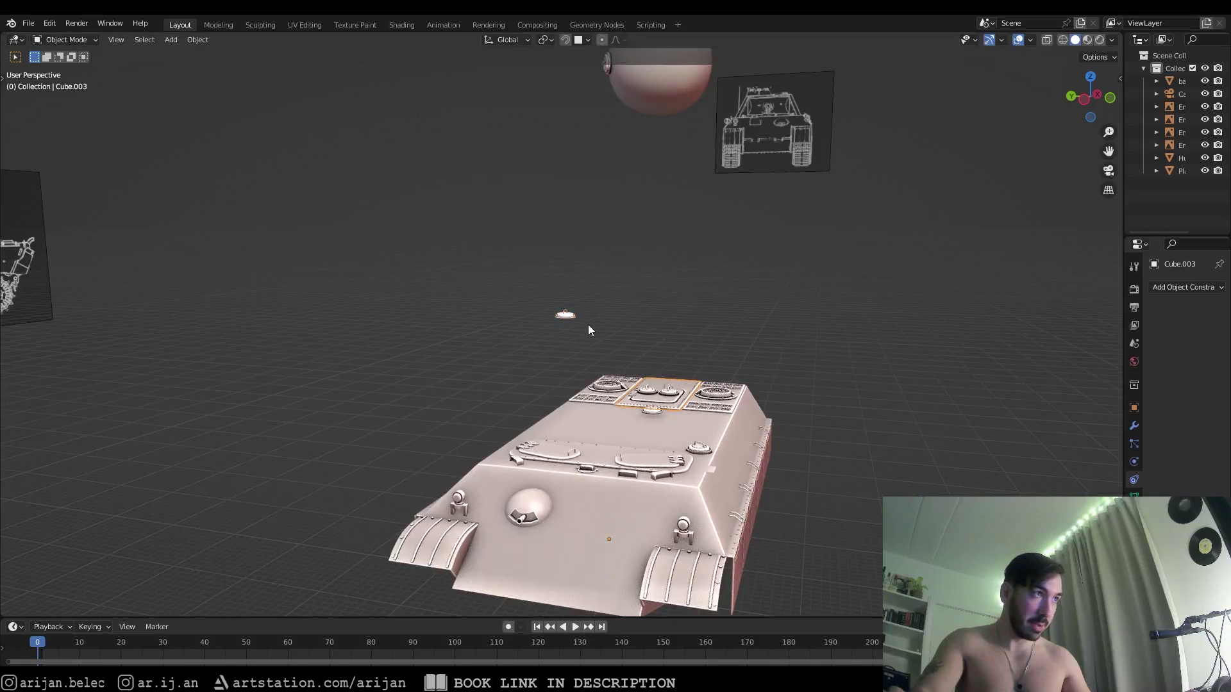
Select the bottom edge loop of the separated cap in vertex mode, and return to Object Mode
click(565, 314)
scroll(567, 311, up, 6)
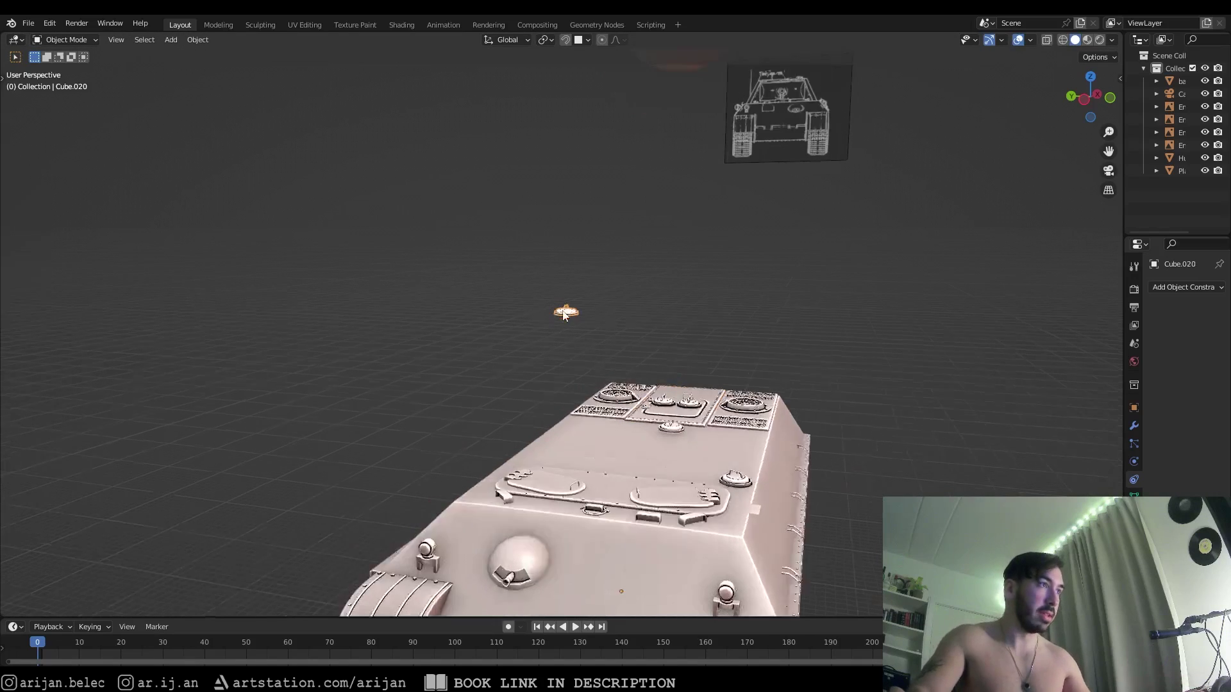
key(Tab)
middle_drag(526, 296, 598, 296)
key(1)
alt+click(586, 279)
mouse_move(593, 343)
middle_down()
mouse_move(641, 367)
mouse_move(612, 392)
mouse_move(678, 429)
middle_up()
key(Tab)
click(641, 367)
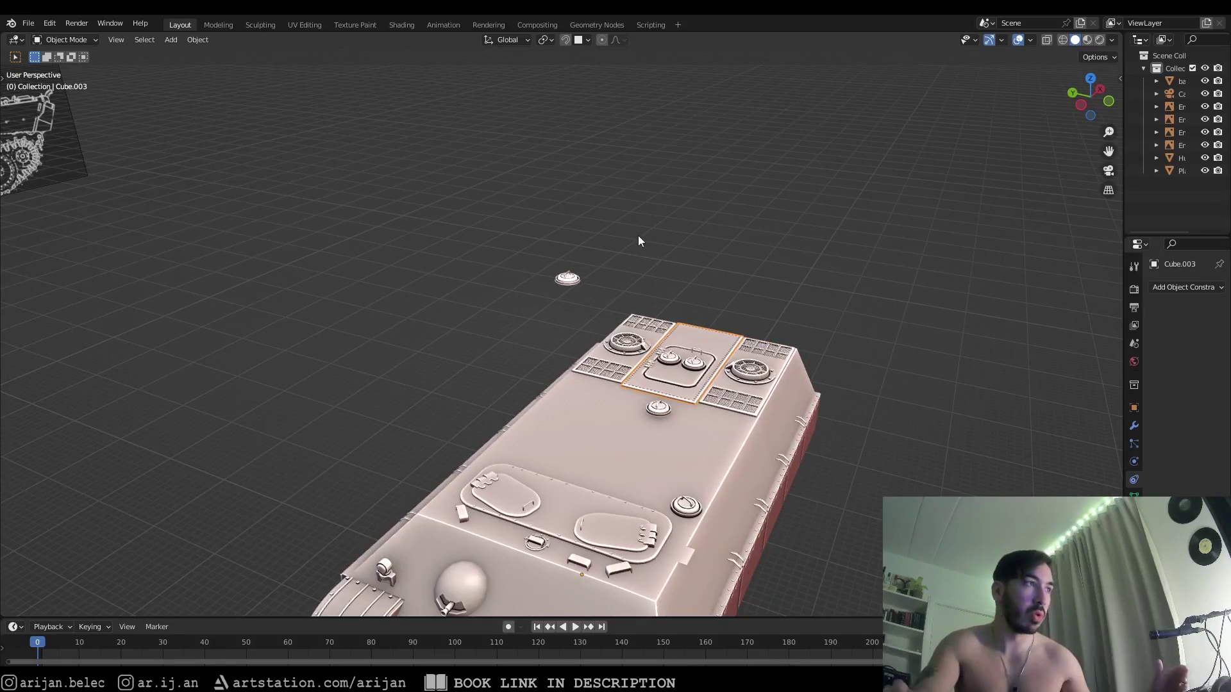
Delete the flared skirt vertices around the base of the separated cap
scroll(638, 236, up, 4)
click(583, 222)
key(Tab)
scroll(539, 286, up, 3)
shift+middle_drag(581, 235, 651, 267)
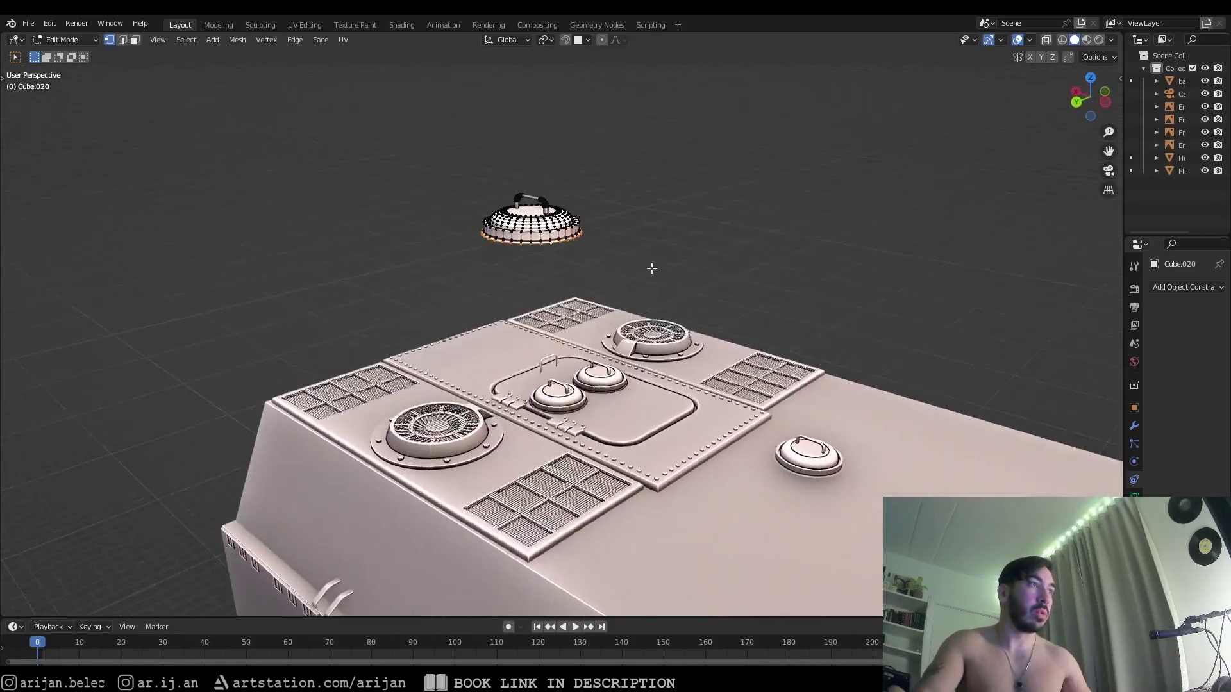
scroll(638, 316, up, 5)
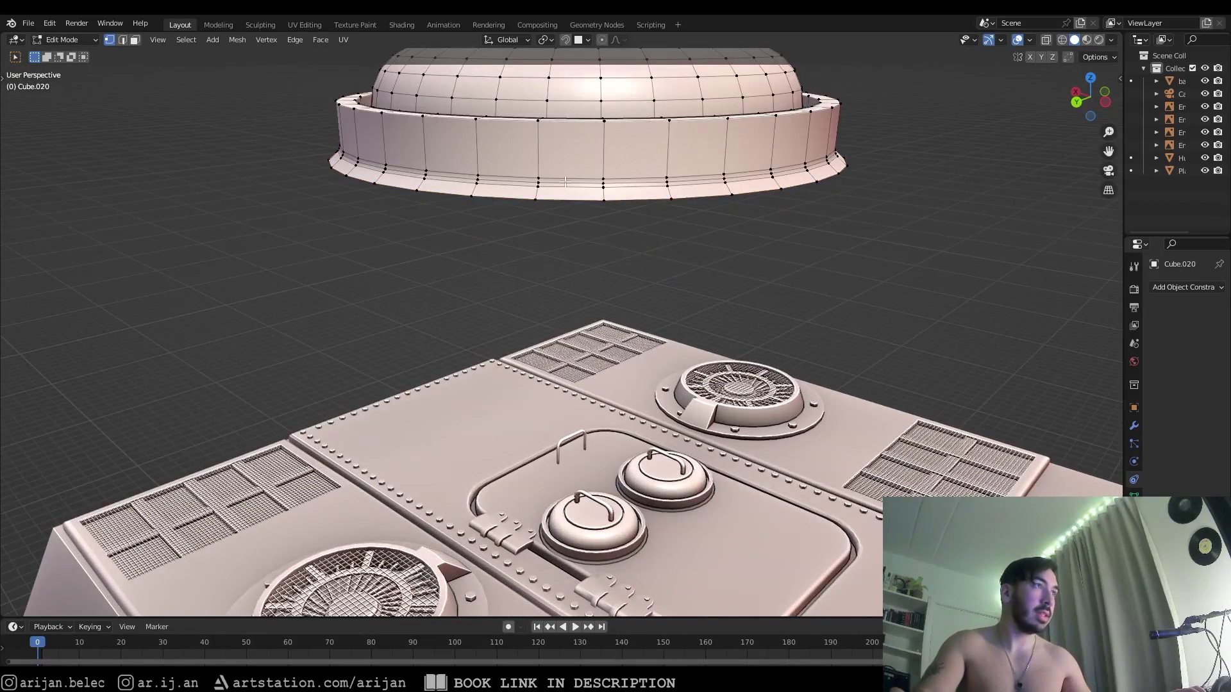
key(x)
click(559, 197)
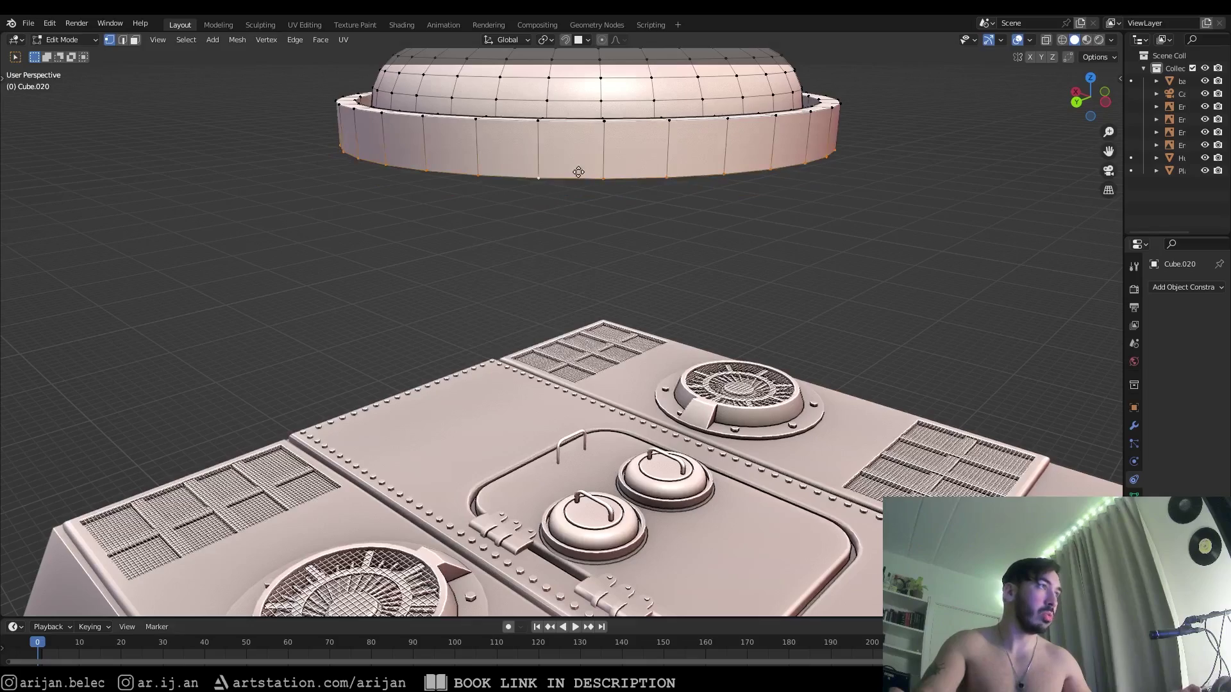
Move the cap's open bottom edge loop along Z and snap the 3D cursor to the loop's centre
key(z)
click(580, 191)
scroll(627, 300, down, 3)
middle_drag(627, 300, 659, 300)
key(Tab)
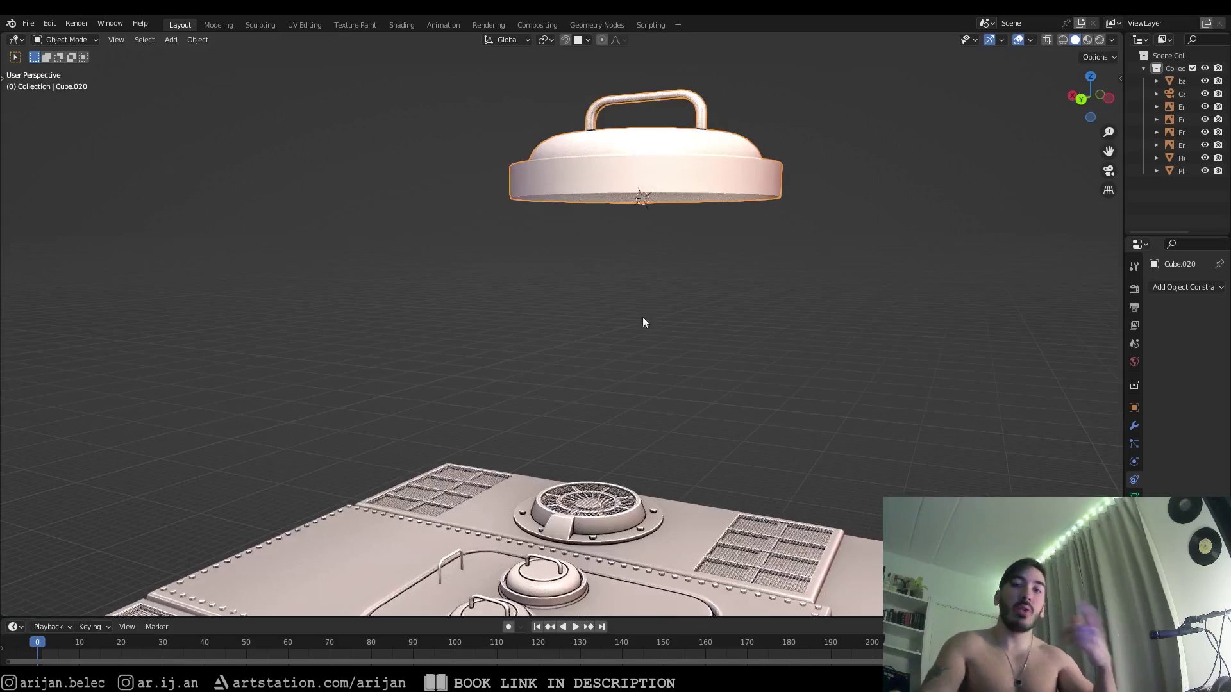
Inspect the cap's bottom edge loop and the 3D cursor position in Edit Mode from the front orthographic view
middle_drag(651, 322, 681, 330)
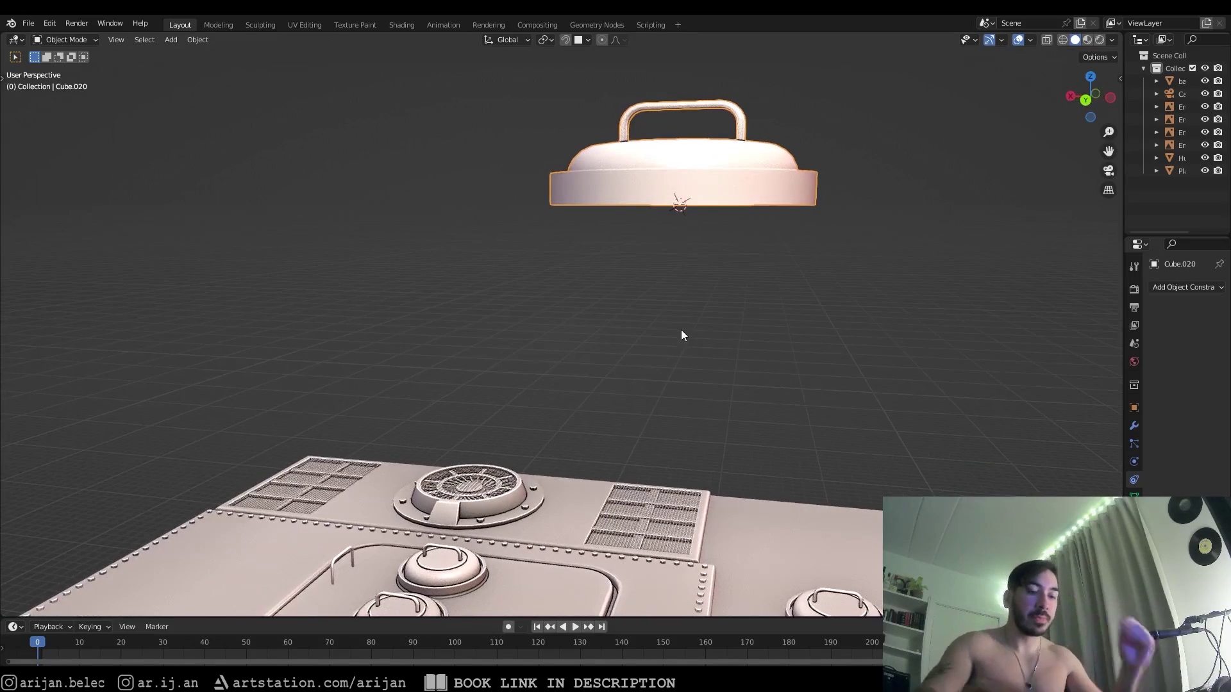
key(KP_1)
shift+middle_drag(635, 282, 745, 355)
scroll(608, 277, up, 3)
key(Tab)
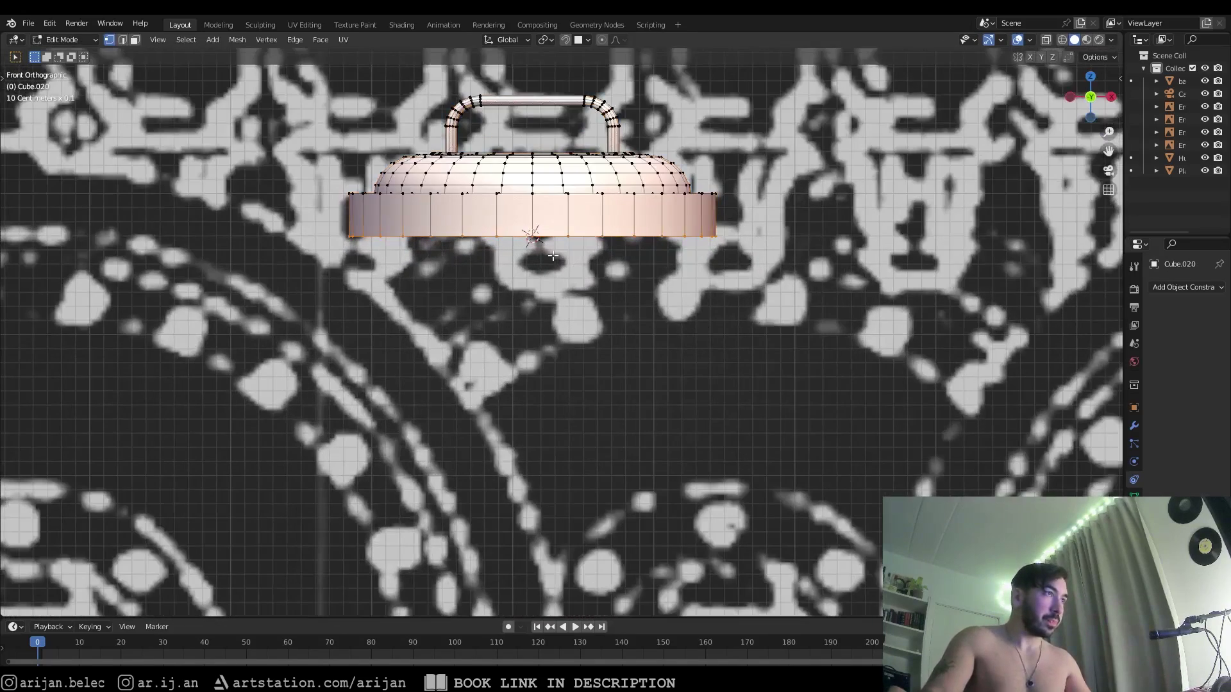
scroll(553, 256, up, 3)
middle_drag(552, 267, 567, 267)
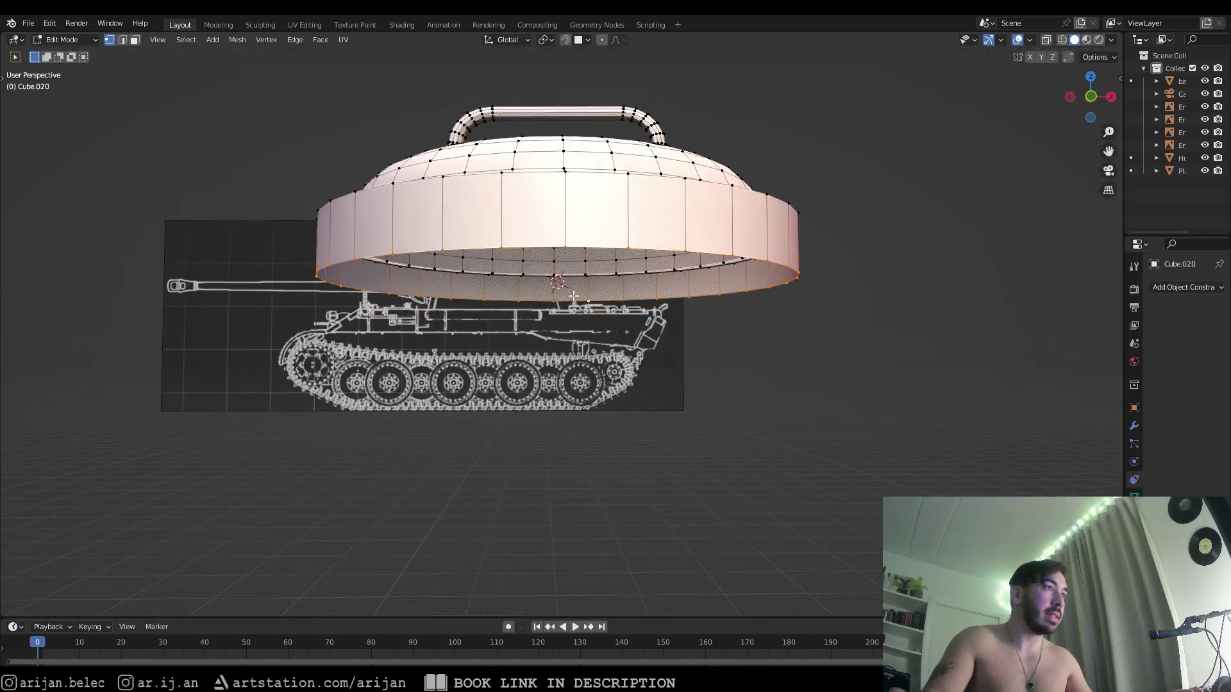
key(KP_1)
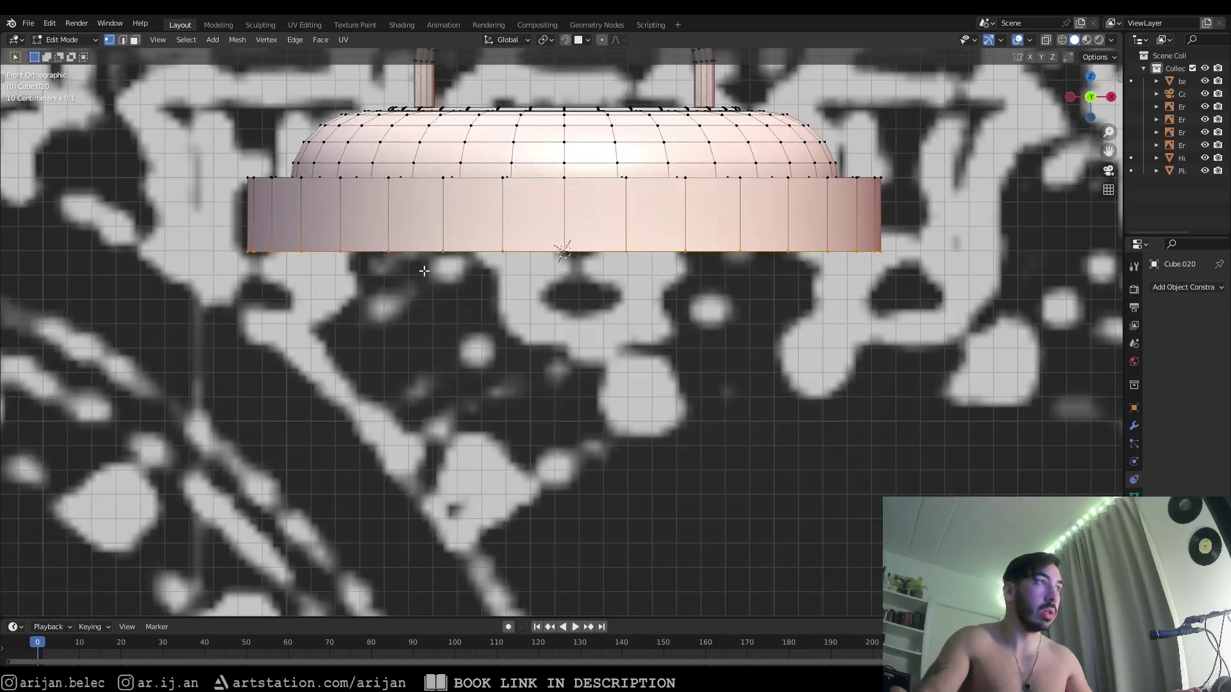
Snap the 3D cursor to the centre of the cap's selected bottom edge loop
scroll(424, 271, down, 3)
middle_drag(424, 271, 641, 321)
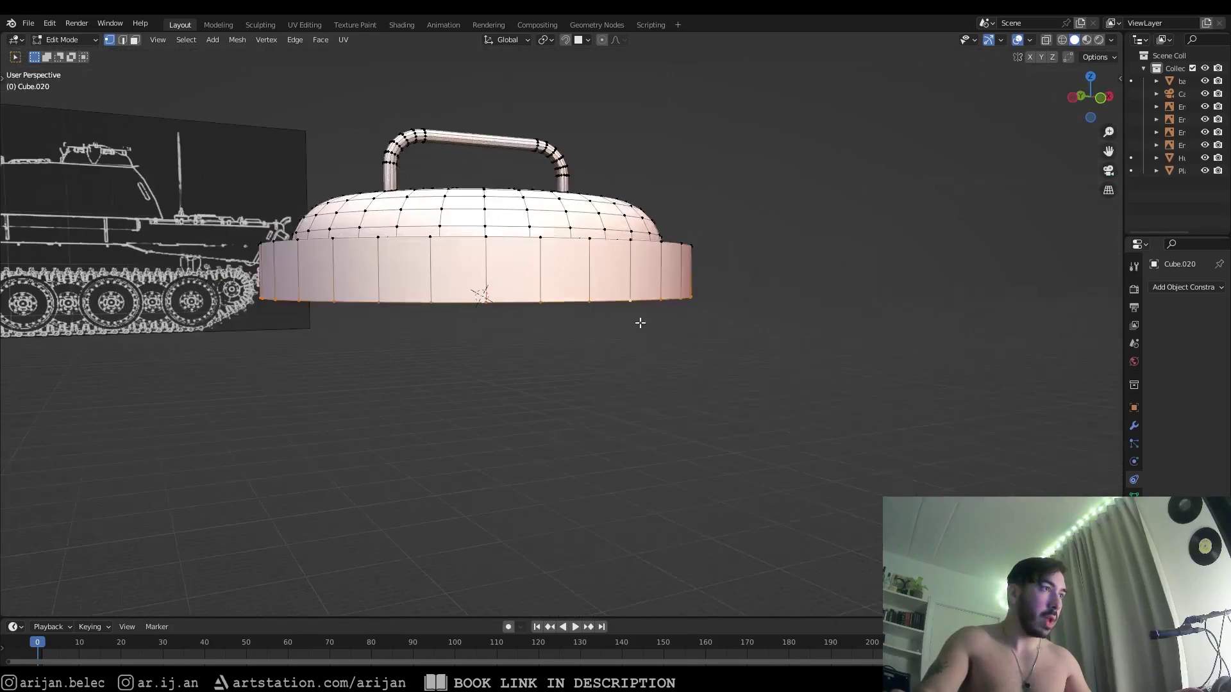
key(shift+s)
click(642, 400)
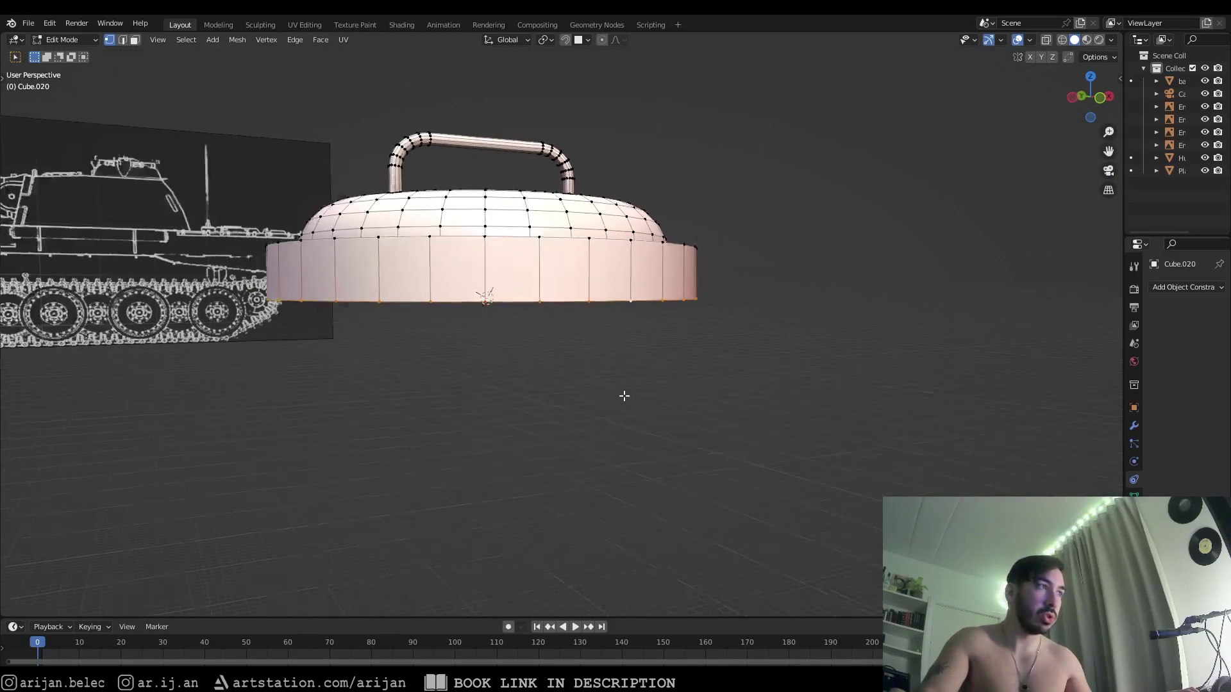
middle_drag(624, 395, 597, 385)
middle_drag(536, 332, 506, 331)
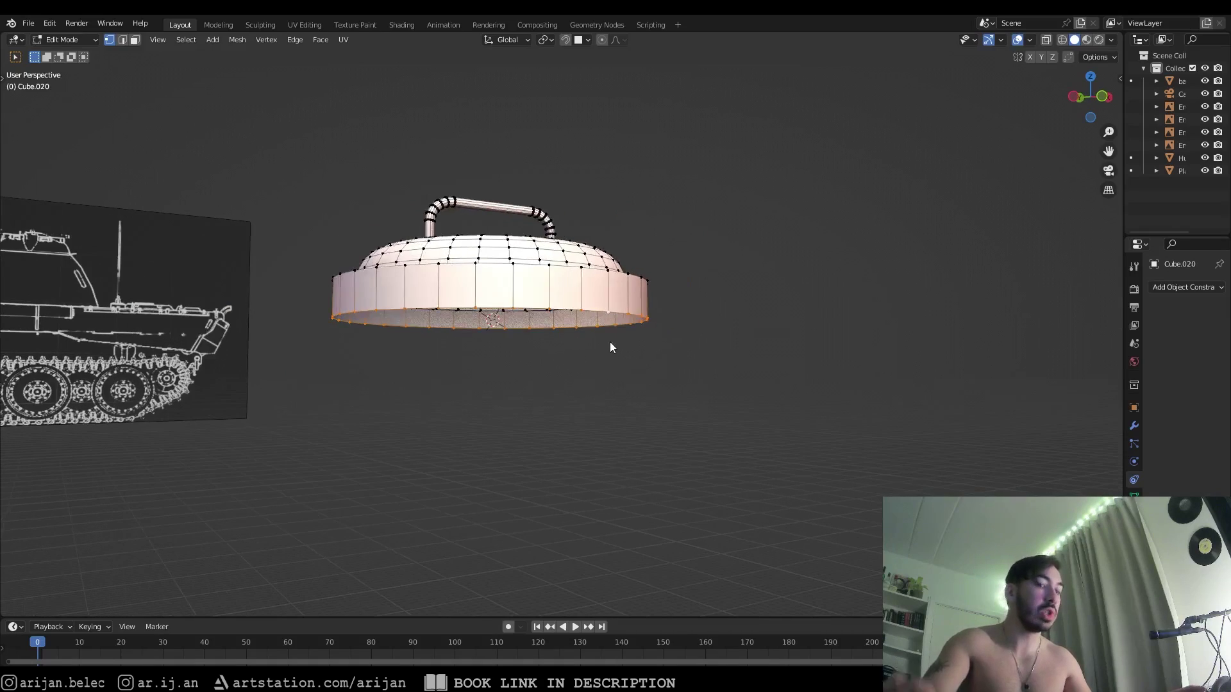
Examine in Object Mode how the 3D cursor lines up with the cap's base in front wireframe view
key(Tab)
key(KP_1)
key(shift+z)
scroll(603, 308, up, 5)
shift+middle_drag(591, 273, 563, 308)
scroll(574, 301, up, 3)
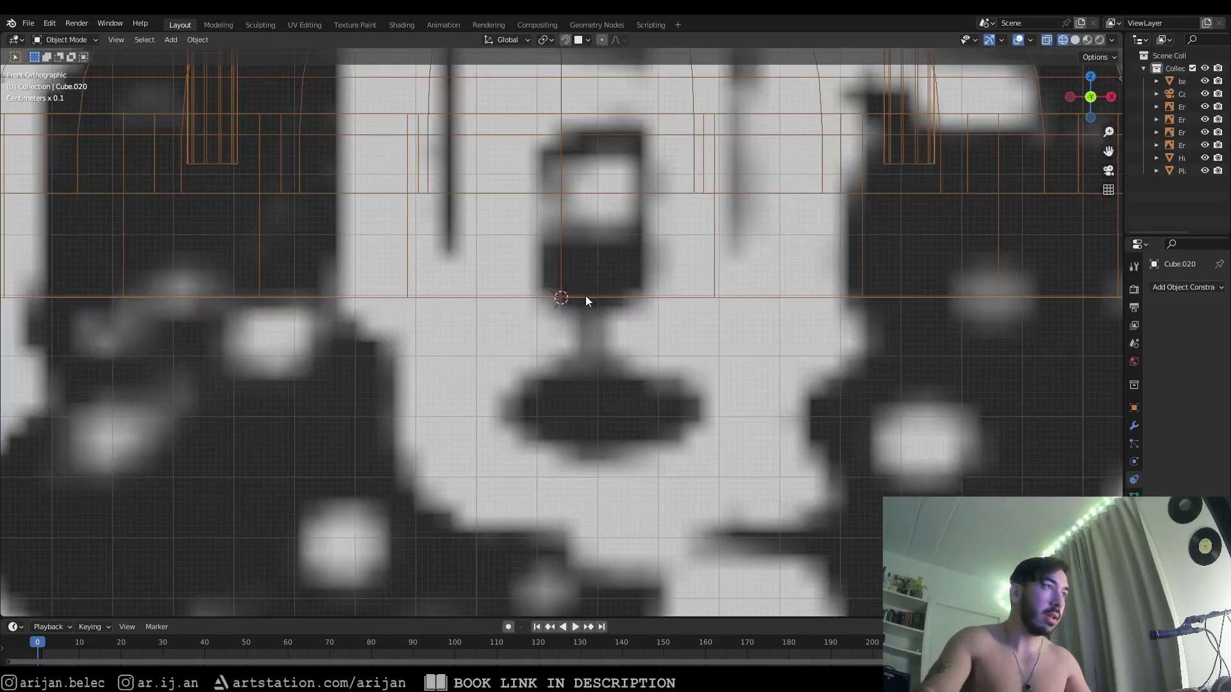
scroll(586, 296, down, 5)
scroll(564, 320, up, 4)
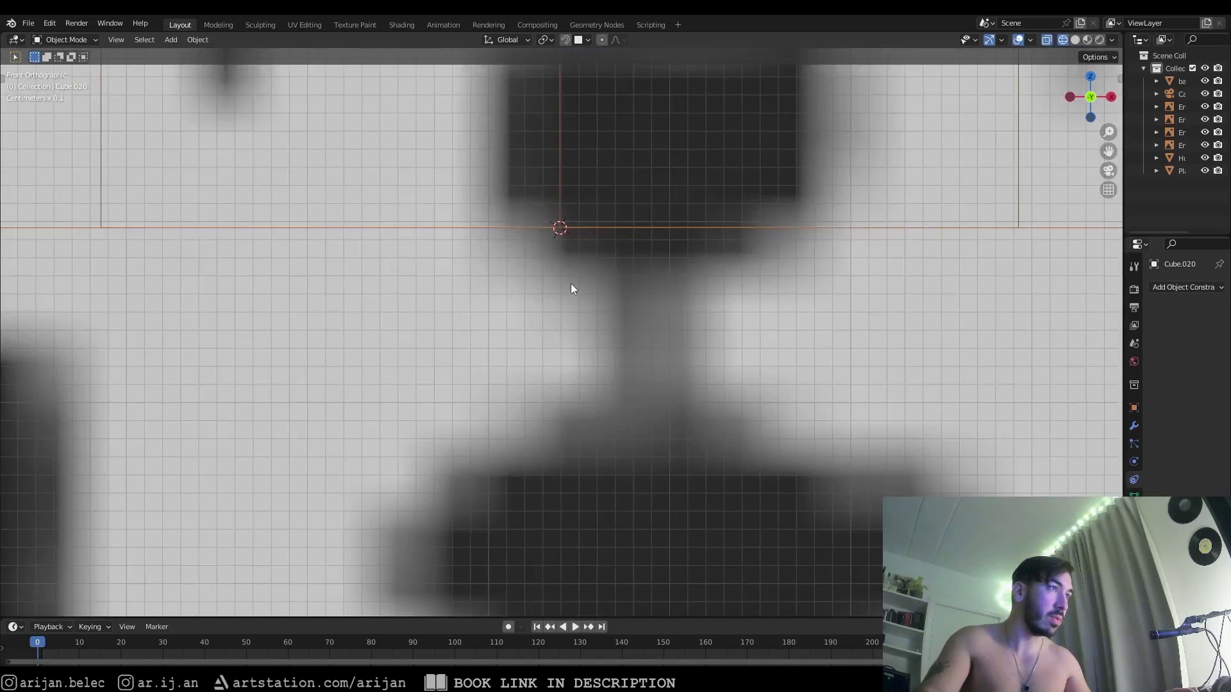
scroll(570, 286, down, 6)
key(shift+z)
scroll(571, 353, up, 3)
scroll(571, 360, down, 5)
middle_drag(571, 360, 600, 354)
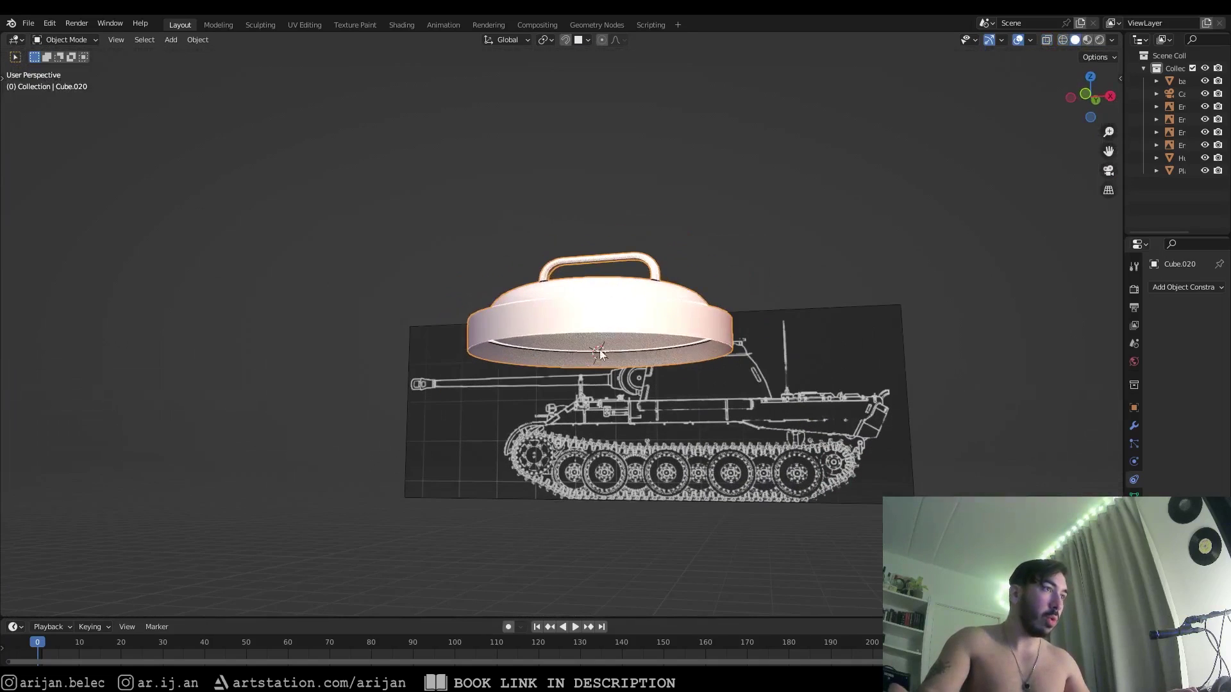
Set the cap's origin to the 3D cursor at the centre of its base
click(201, 41)
middle_drag(420, 145, 569, 334)
key(Tab)
key(Tab)
middle_drag(558, 406, 518, 424)
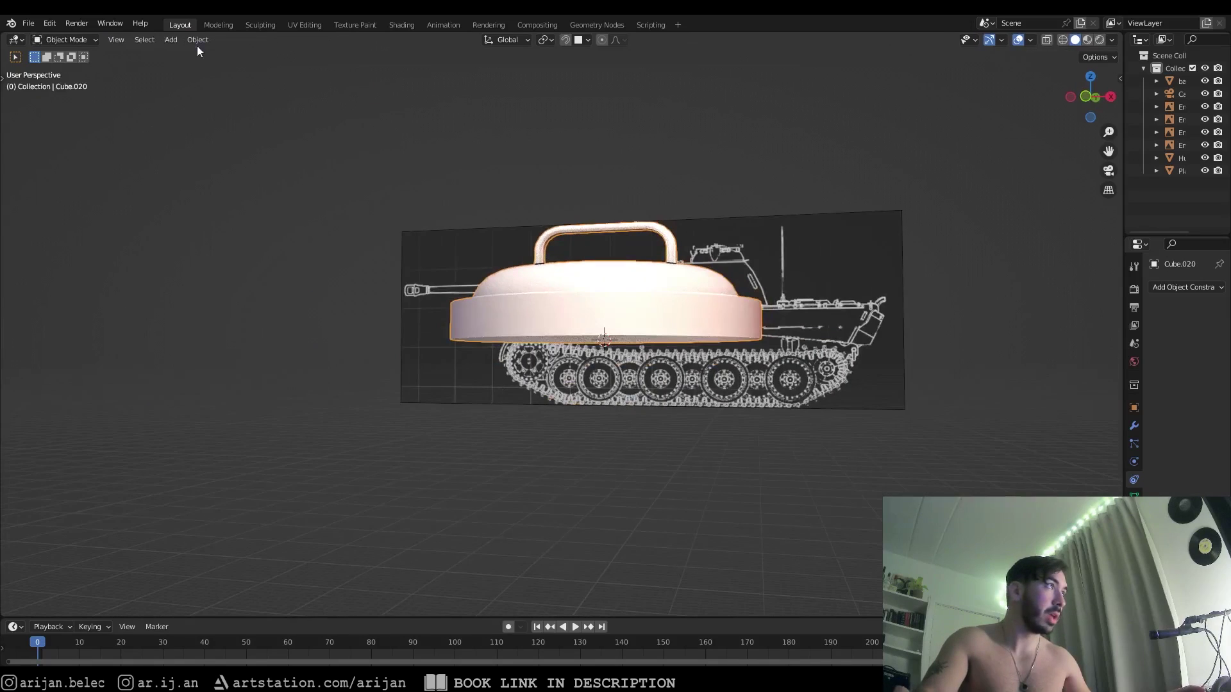
click(195, 41)
mouse_move(239, 71)
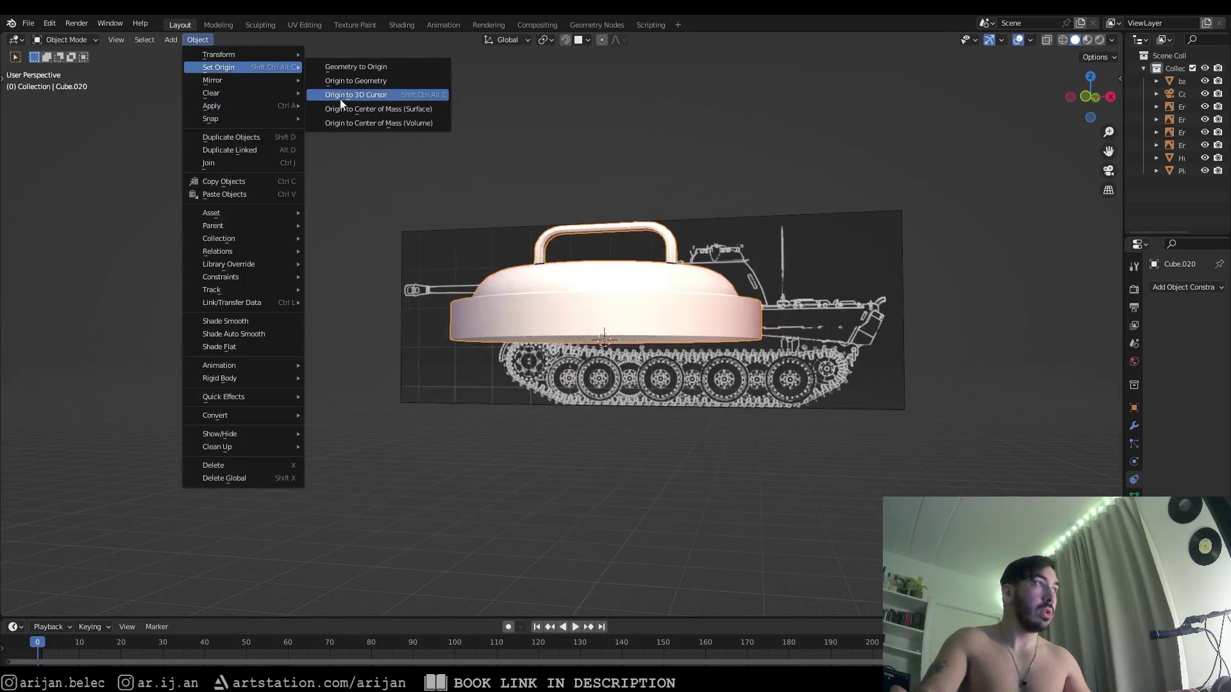
click(366, 98)
Try rotating the cap around its origin at the centre of the base
middle_drag(561, 277, 622, 296)
scroll(571, 356, up, 2)
mouse_move(571, 357)
middle_down()
mouse_move(544, 365)
mouse_move(575, 351)
middle_up()
scroll(541, 327, up, 1)
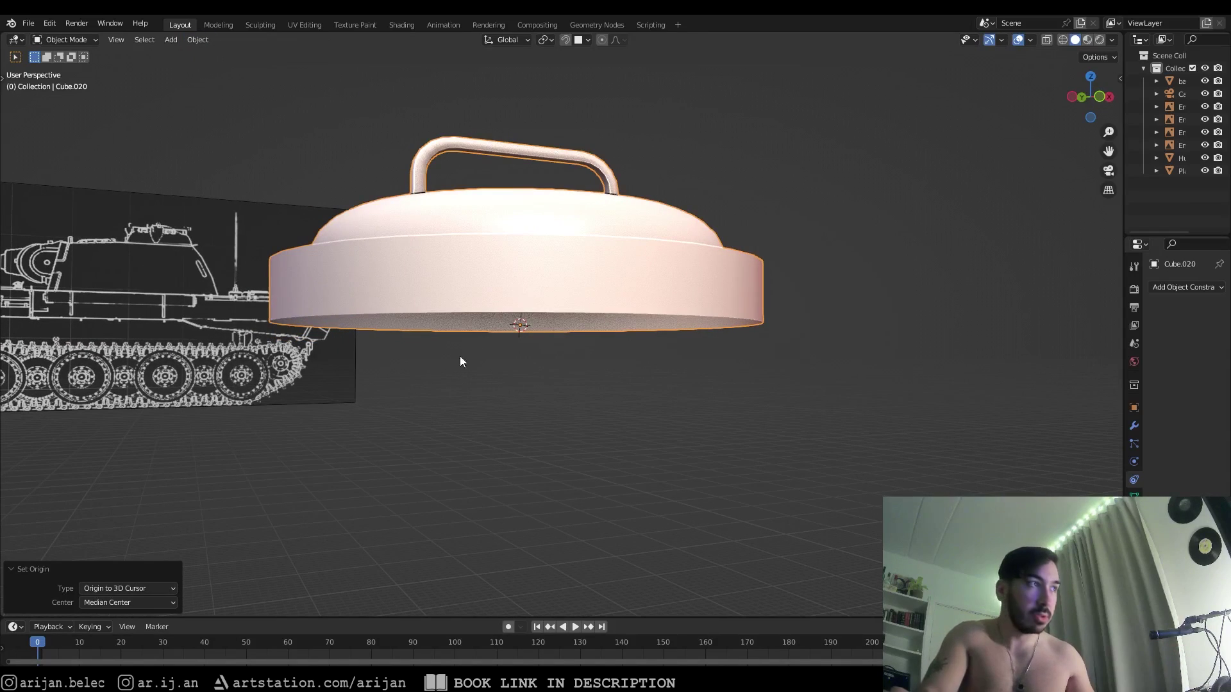
scroll(477, 273, down, 6)
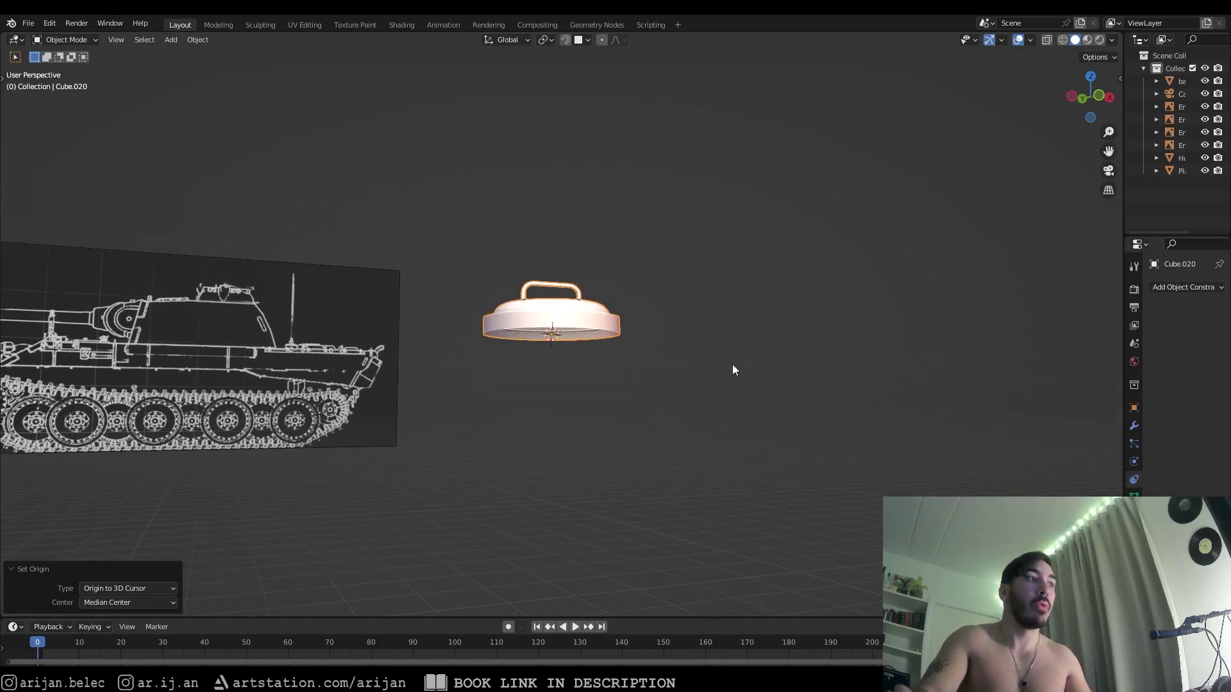
key(r)
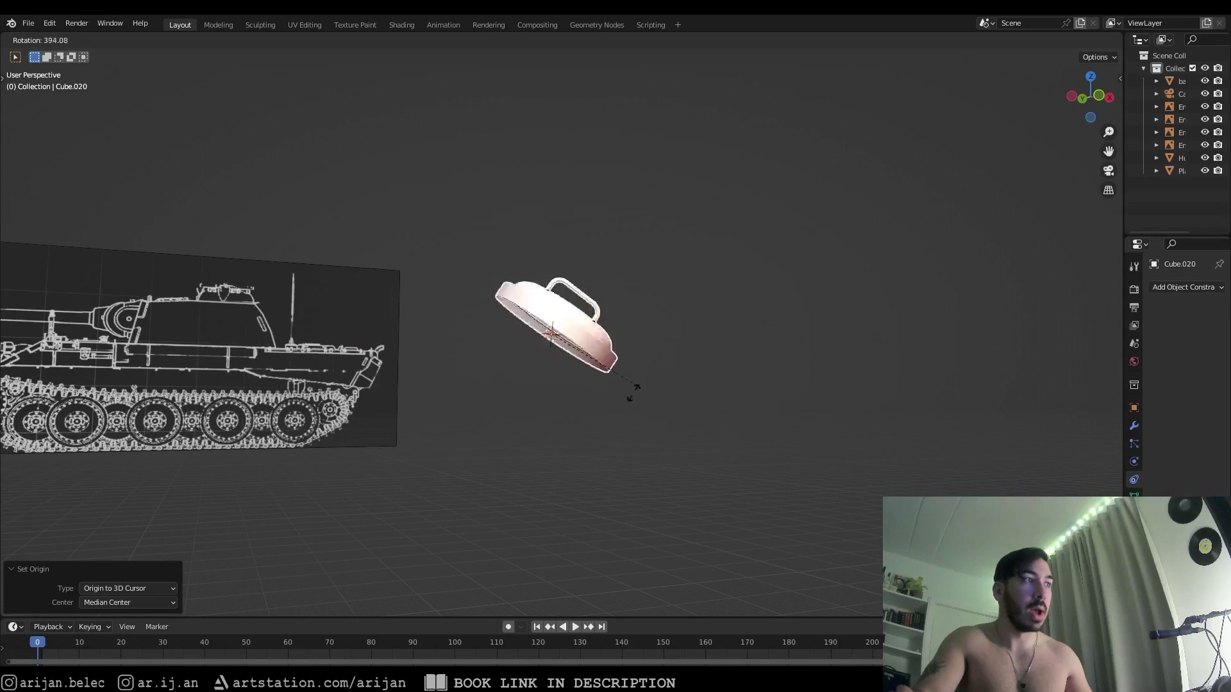
click(549, 333)
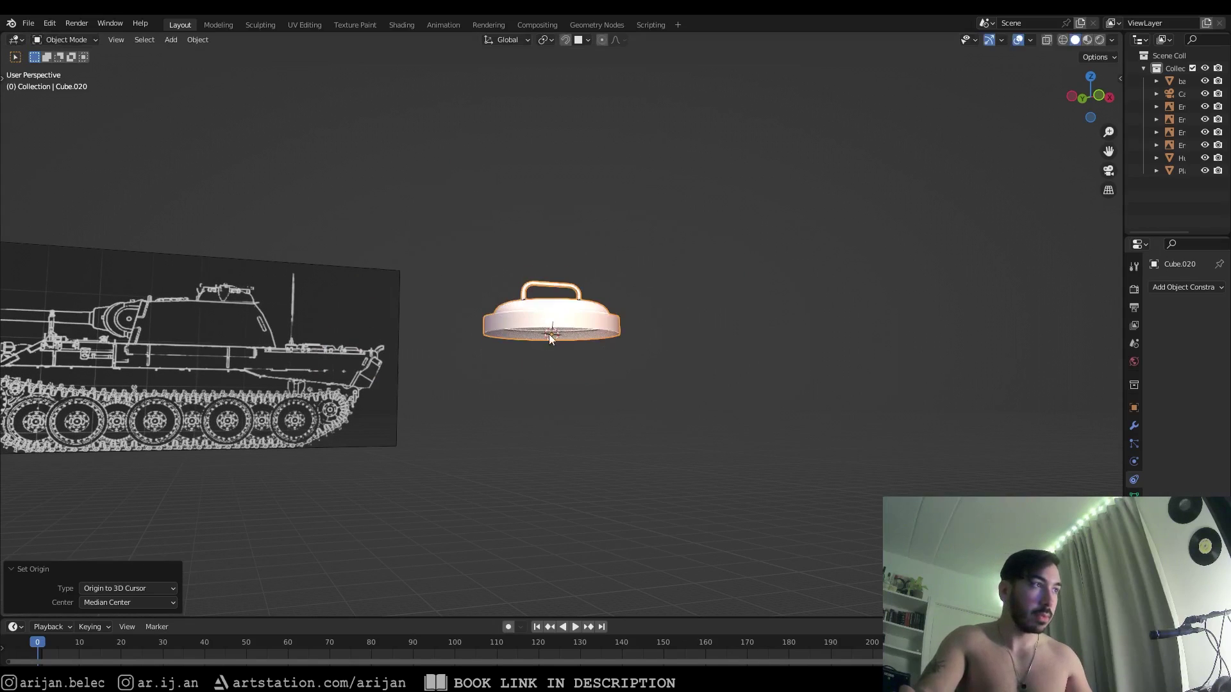
middle_drag(525, 343, 557, 349)
Switch the transform pivot point to 3D Cursor and back to Median Point
click(547, 39)
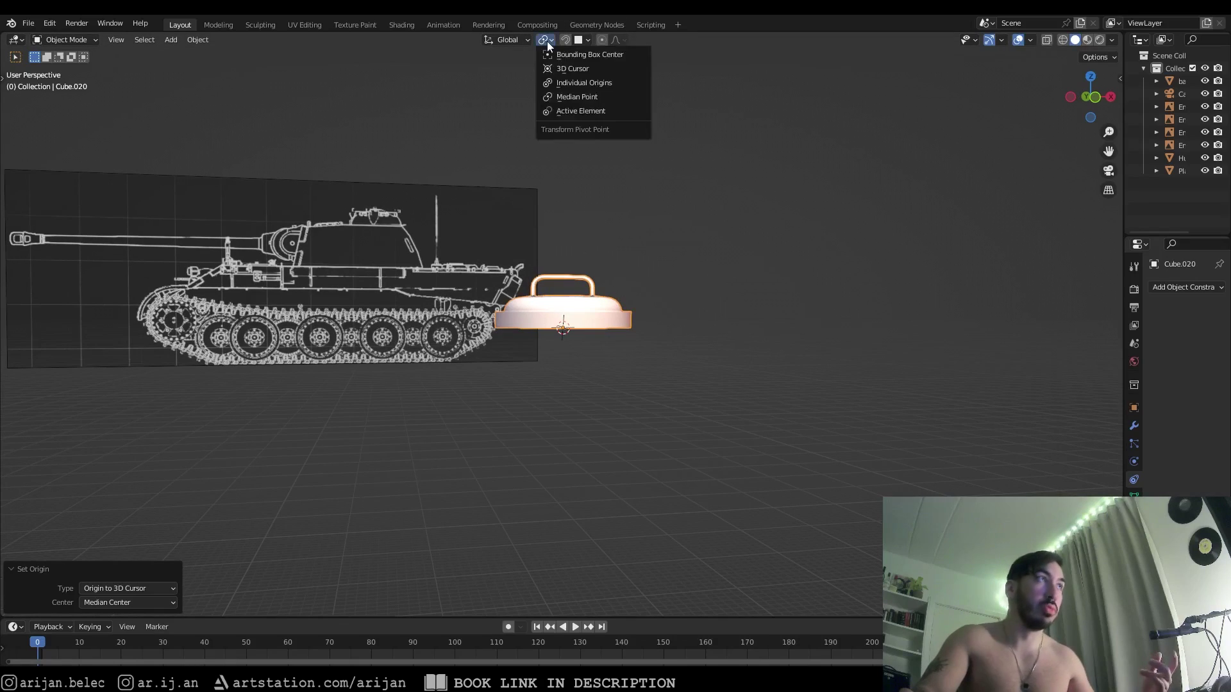
click(578, 69)
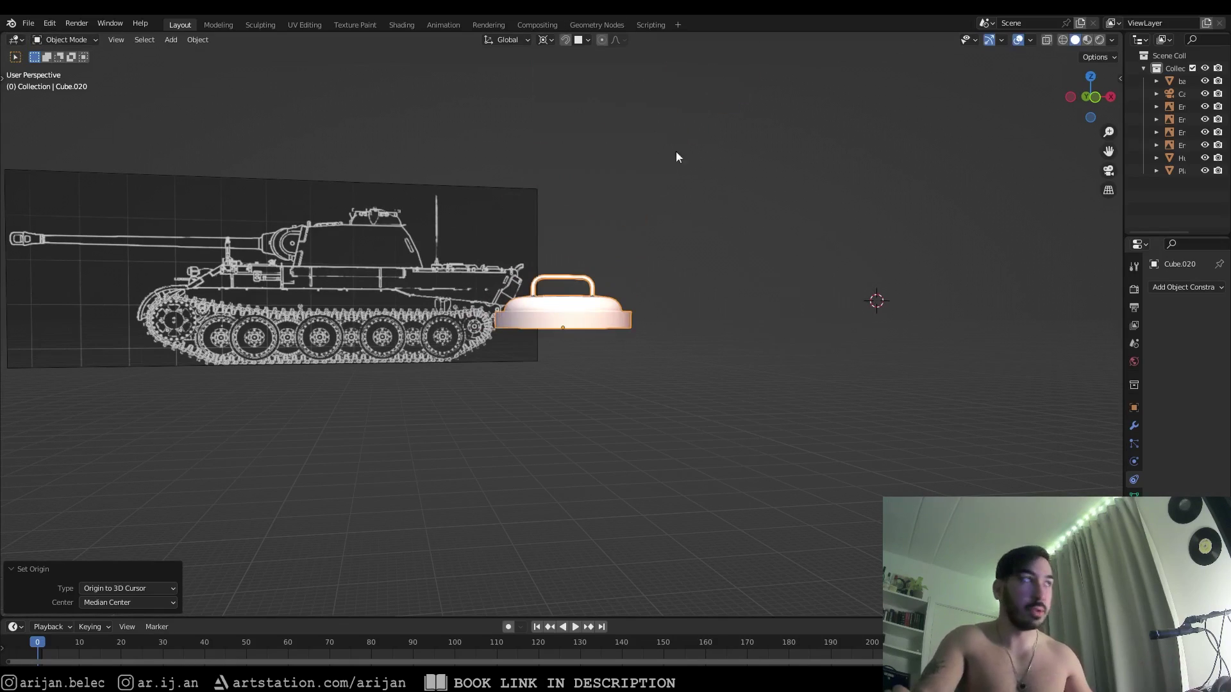
click(547, 40)
click(576, 94)
Try scaling the cap around its own origin with the Median Point pivot
scroll(551, 344, up, 2)
mouse_move(549, 346)
middle_down()
mouse_move(581, 336)
mouse_move(568, 347)
middle_up()
key(s)
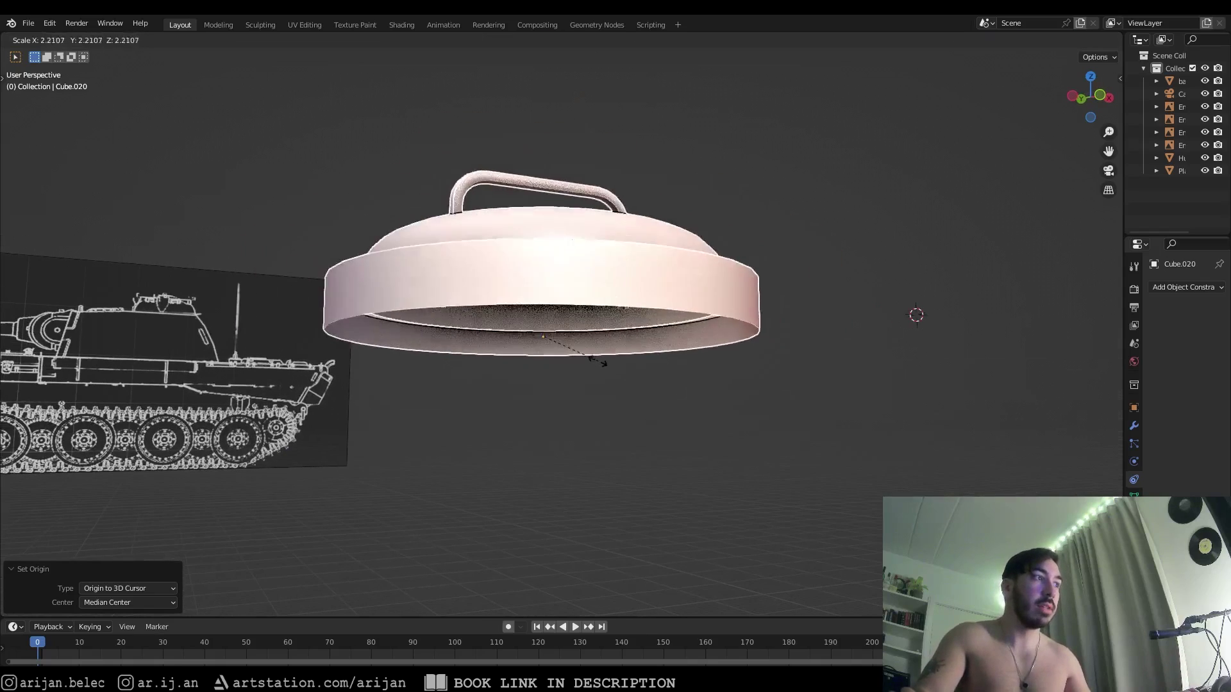
click(546, 292)
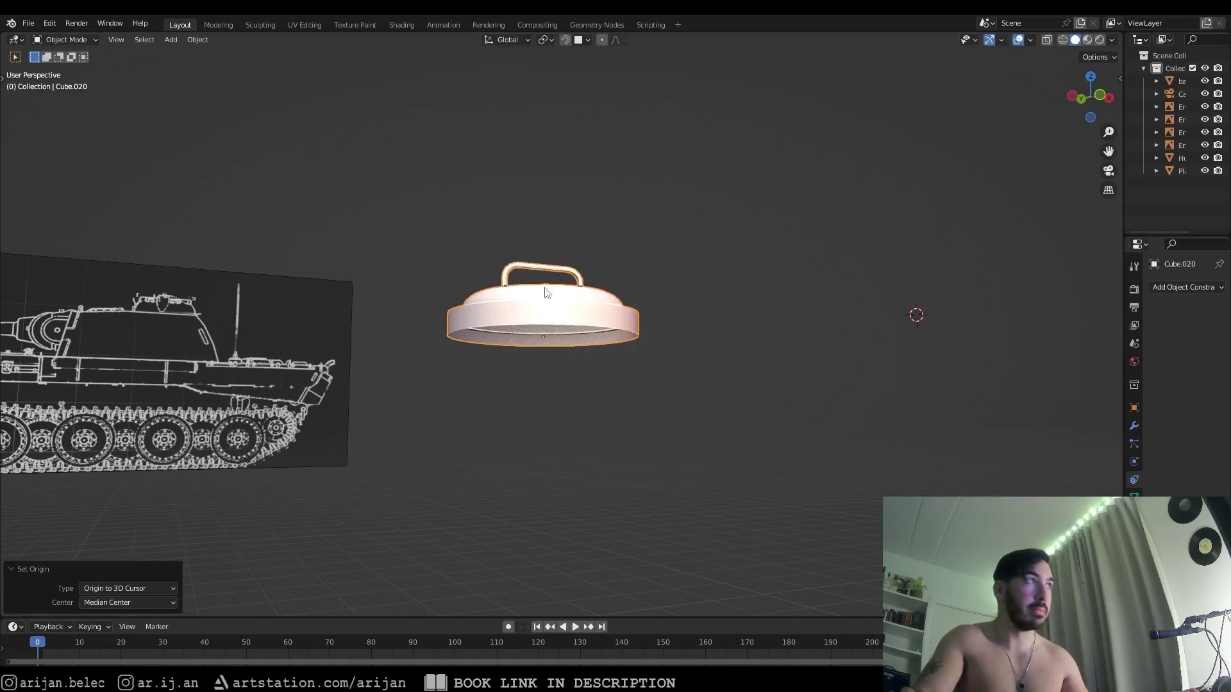
Try scaling the cap with the pivot set to 3D Cursor, and return the pivot to Median Point
click(543, 40)
click(564, 70)
key(s)
right_click(858, 362)
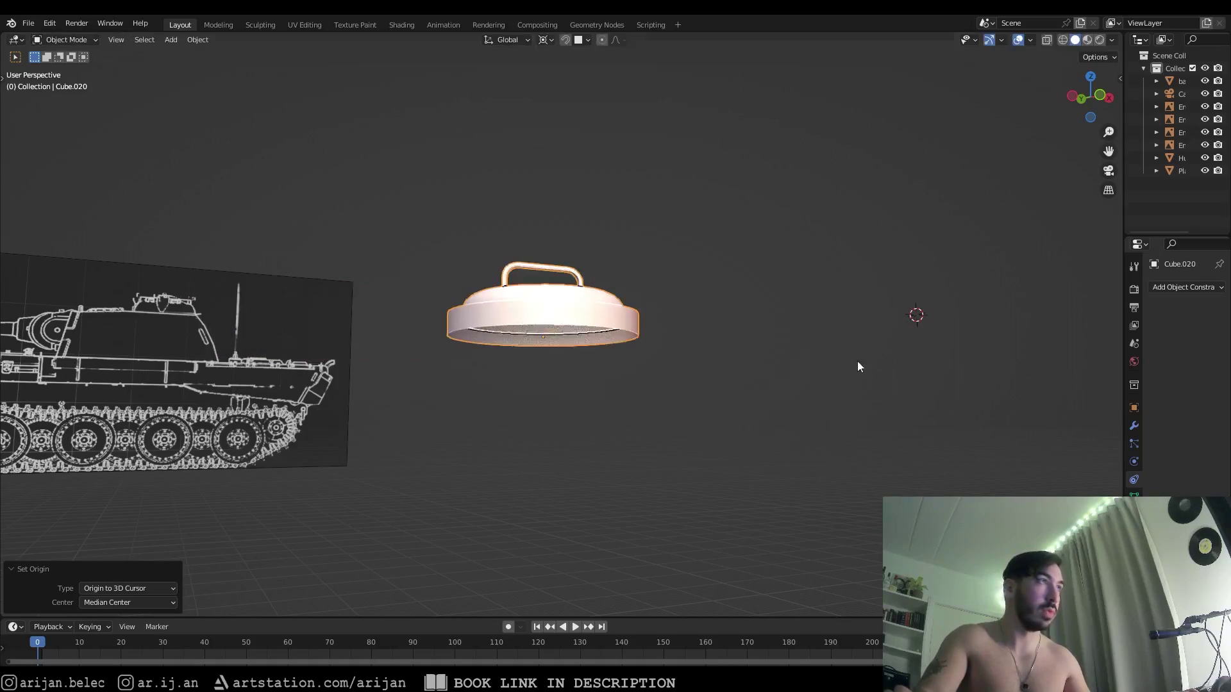
click(550, 39)
click(564, 97)
Move the cap freely through the empty space beside the tank hull
scroll(603, 330, down, 3)
middle_drag(595, 349, 721, 306)
key(g)
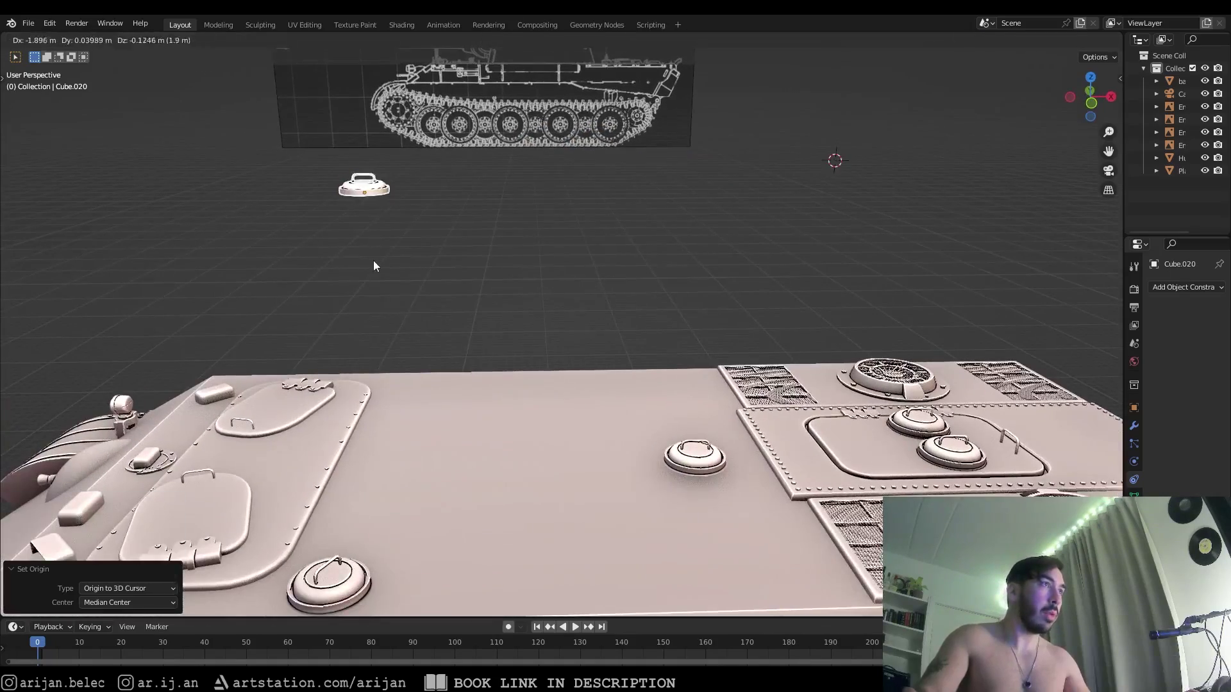
click(373, 260)
shift+middle_drag(373, 260, 618, 195)
key(g)
click(461, 259)
Snap the 3D cursor to the centre of a face on the hull's top deck, and return to Object Mode
middle_drag(461, 259, 634, 290)
click(637, 290)
key(Tab)
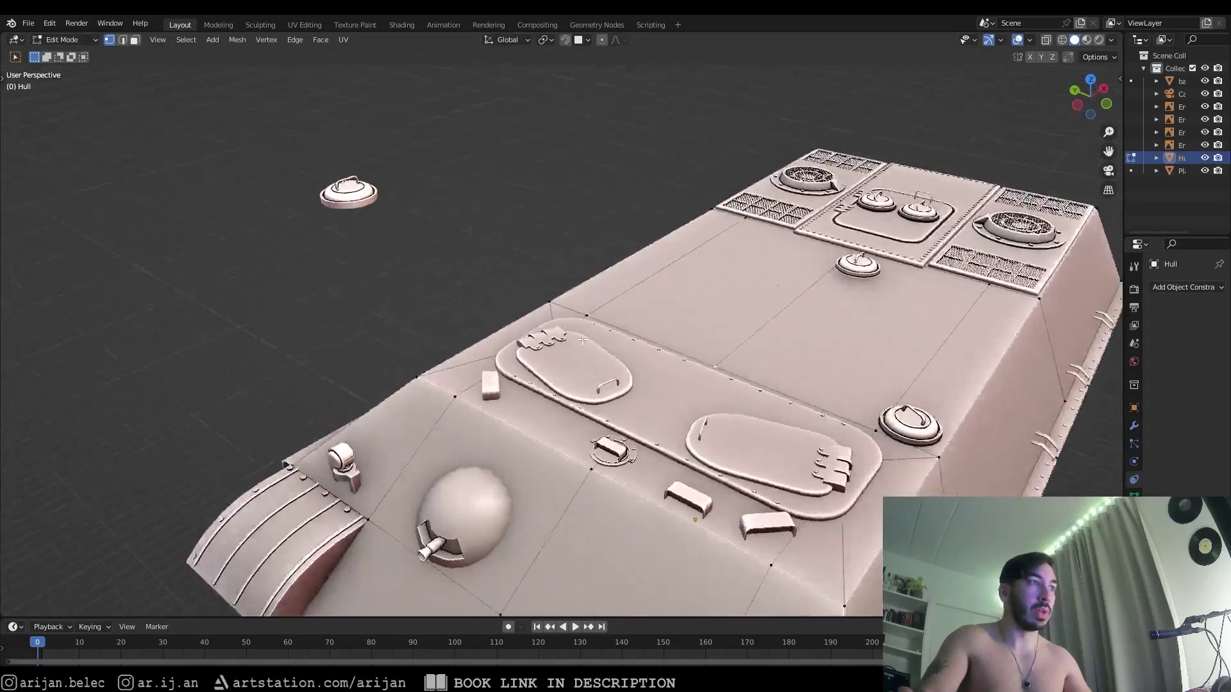
mouse_move(582, 339)
middle_down()
mouse_move(779, 323)
mouse_move(724, 277)
middle_up()
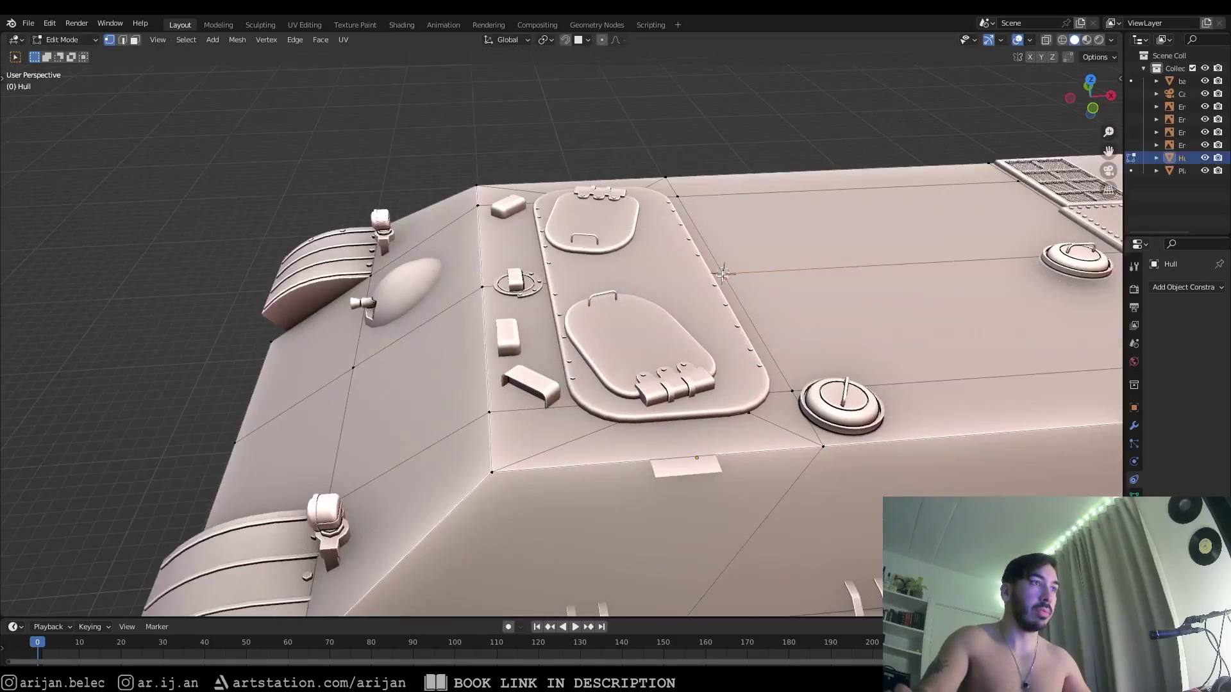
scroll(724, 277, down, 3)
mouse_move(662, 316)
middle_down()
mouse_move(640, 325)
mouse_move(630, 299)
mouse_move(675, 332)
middle_up()
key(Tab)
key(Tab)
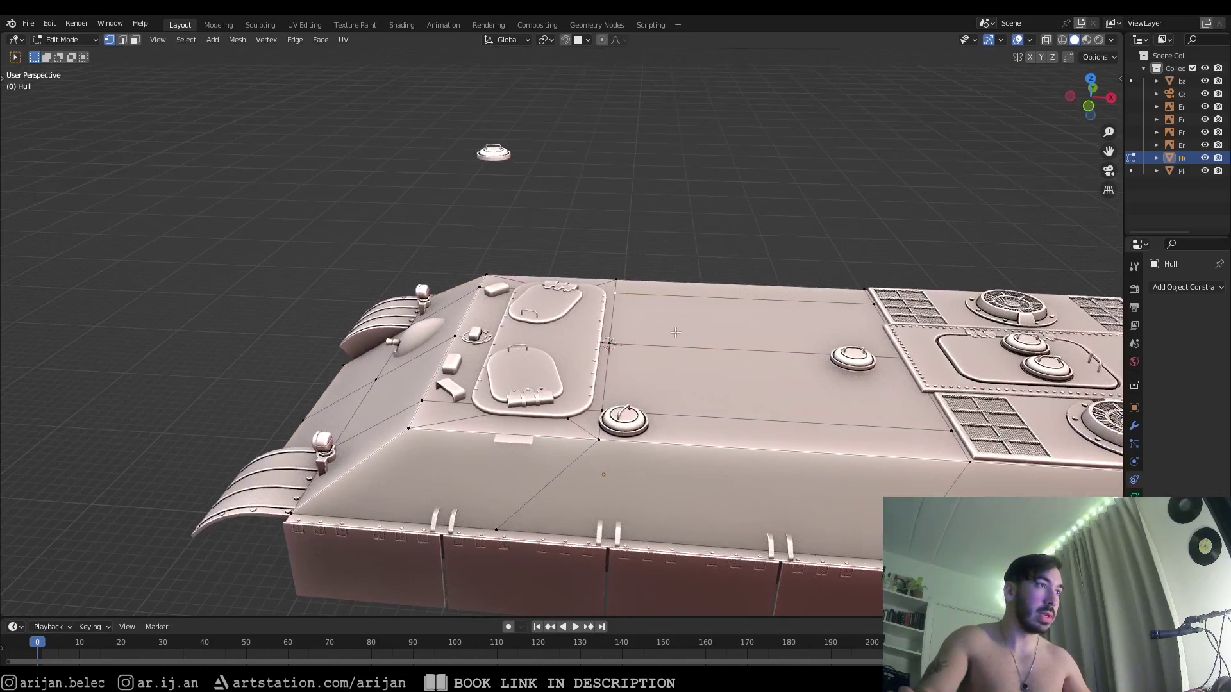
key(shift+s)
click(706, 364)
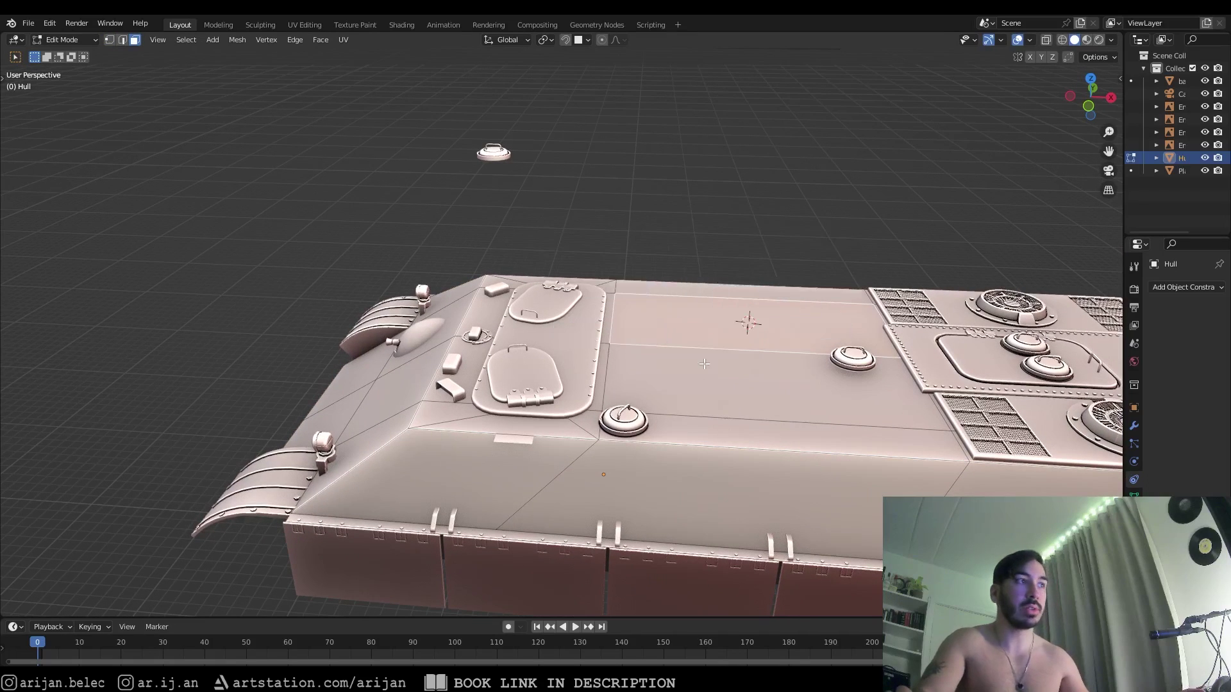
key(Tab)
Snap the cap to the 3D cursor on the hull's top deck
click(510, 163)
scroll(607, 263, up, 2)
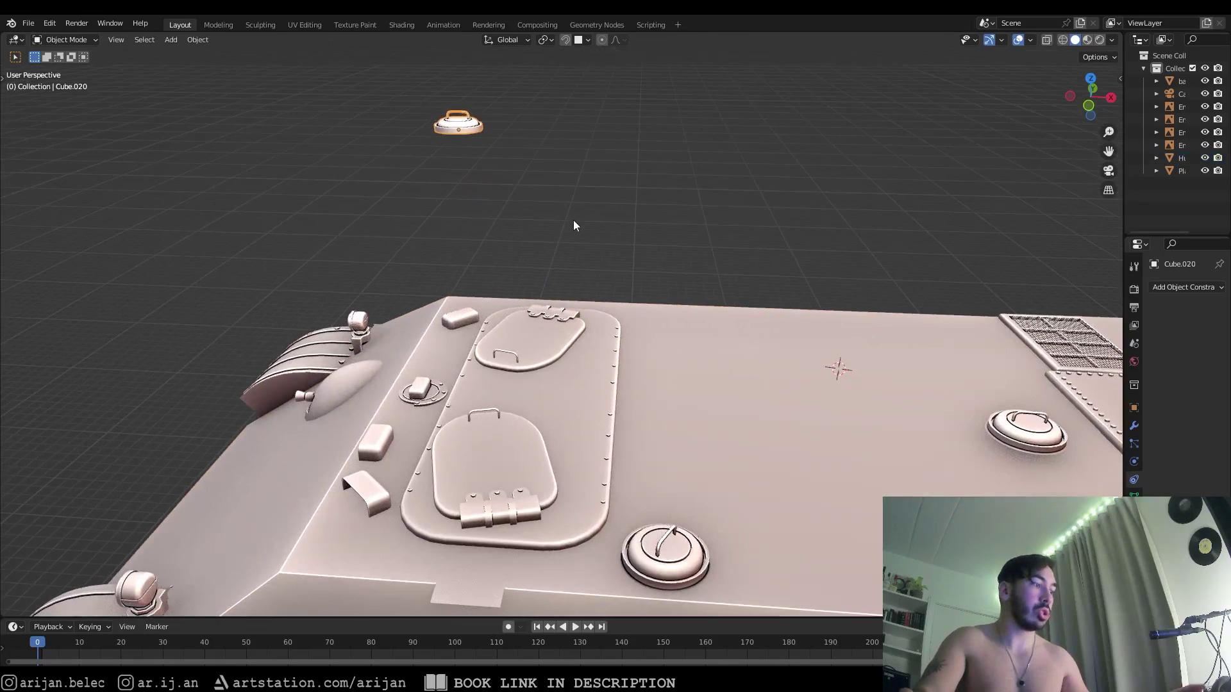
key(shift+s)
click(565, 154)
mouse_move(917, 403)
shift+middle_down()
mouse_move(752, 329)
mouse_move(682, 325)
mouse_move(529, 218)
shift+middle_up()
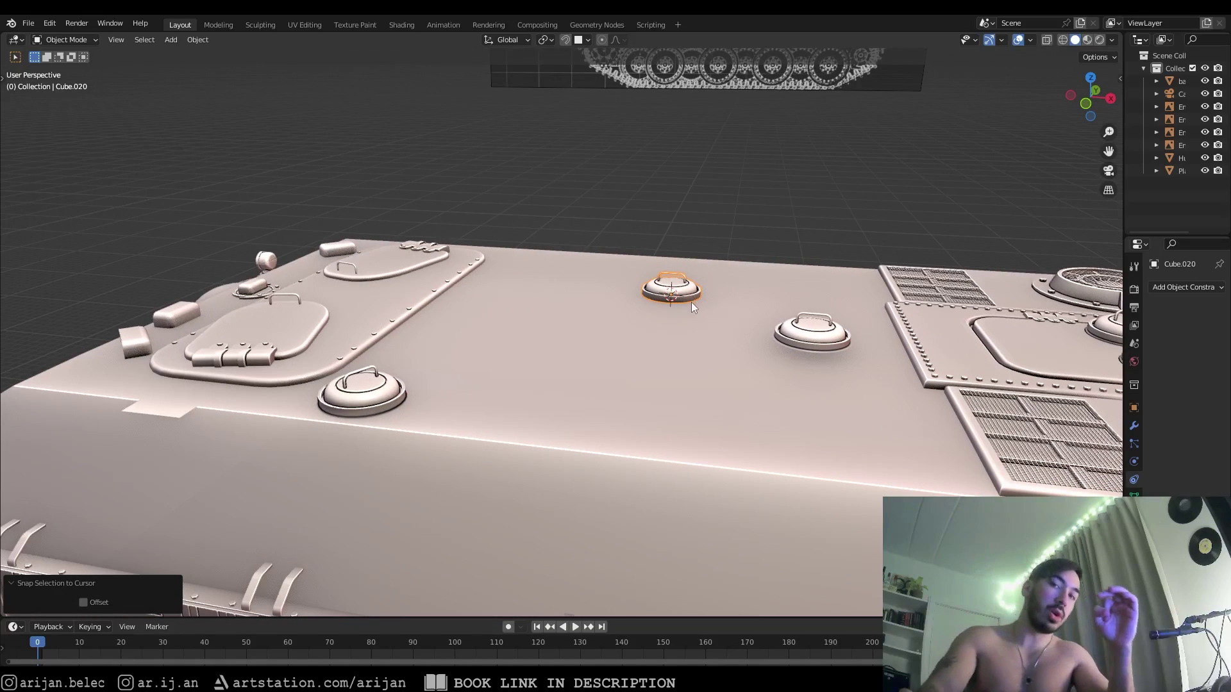
Try sliding the cap across the top deck with movement along Z locked
scroll(684, 303, up, 3)
mouse_move(684, 302)
middle_down()
mouse_move(736, 281)
mouse_move(727, 260)
mouse_move(718, 270)
middle_up()
key(g)
key(shift+z)
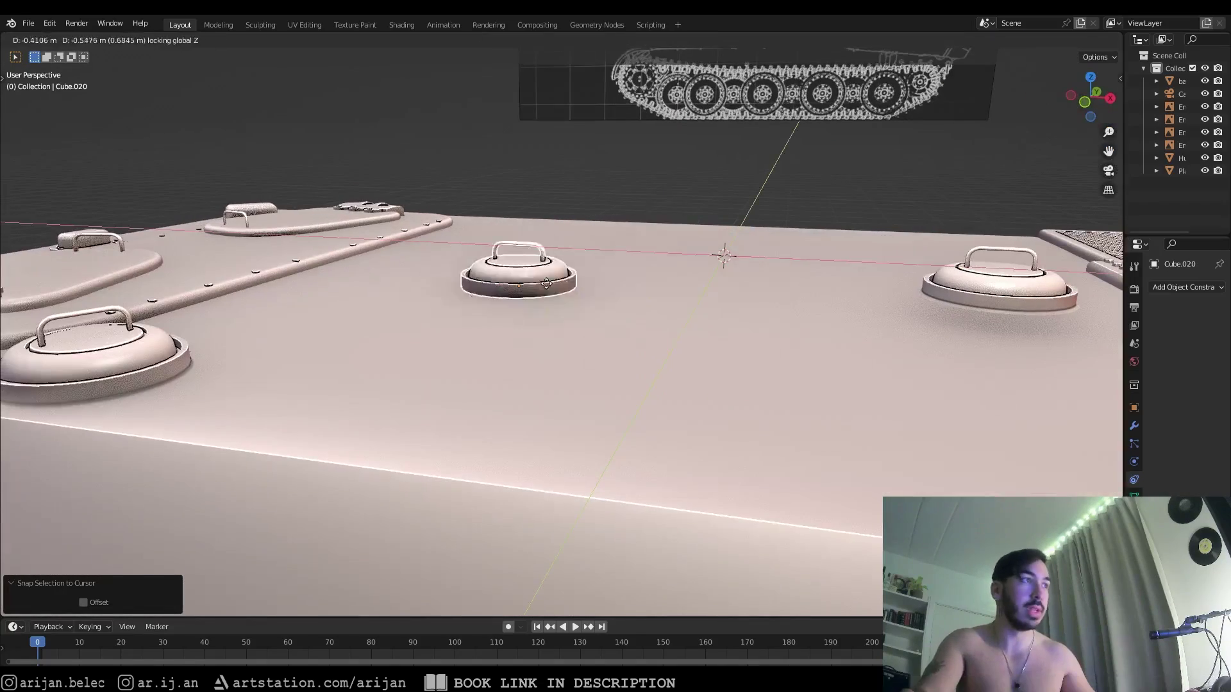
right_click(503, 307)
Snap the 3D cursor to a vertex on the hull's sloped front plate, and return to Object Mode
scroll(603, 309, down, 5)
middle_drag(602, 309, 631, 317)
shift+middle_drag(631, 318, 744, 336)
click(438, 386)
key(Tab)
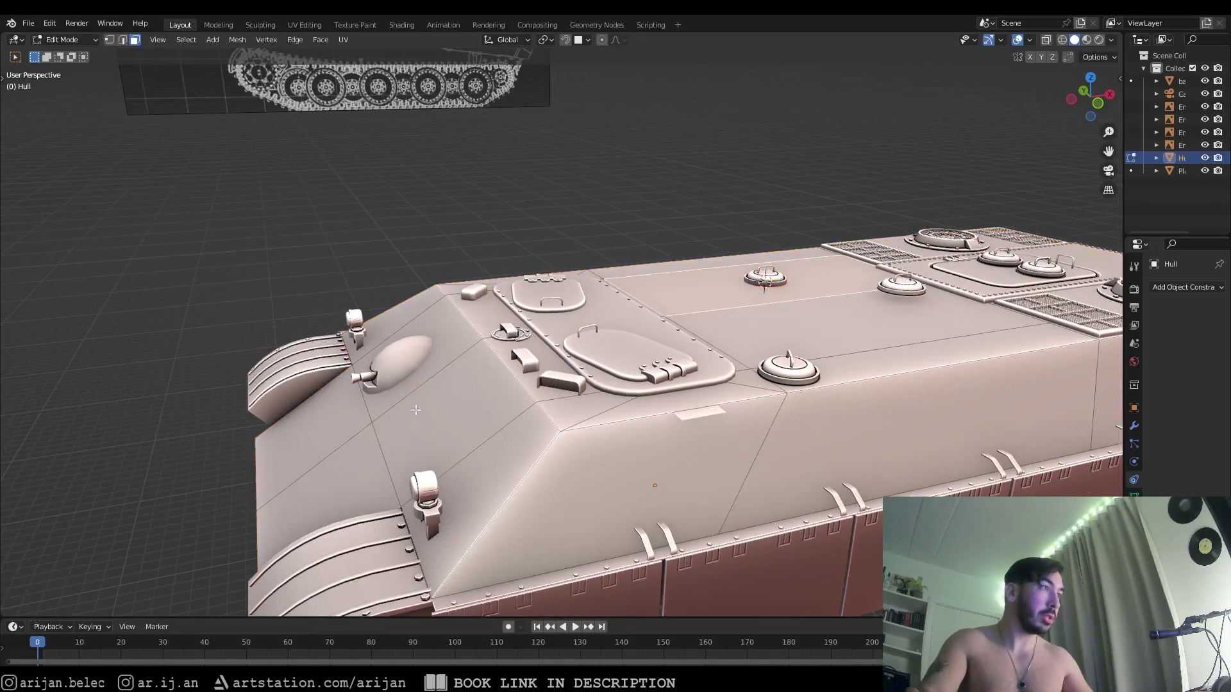
key(1)
click(375, 429)
key(shift+s)
click(382, 475)
key(Tab)
Snap the cap to the 3D cursor on the hull's sloped front plate
click(769, 282)
key(shift+s)
click(763, 237)
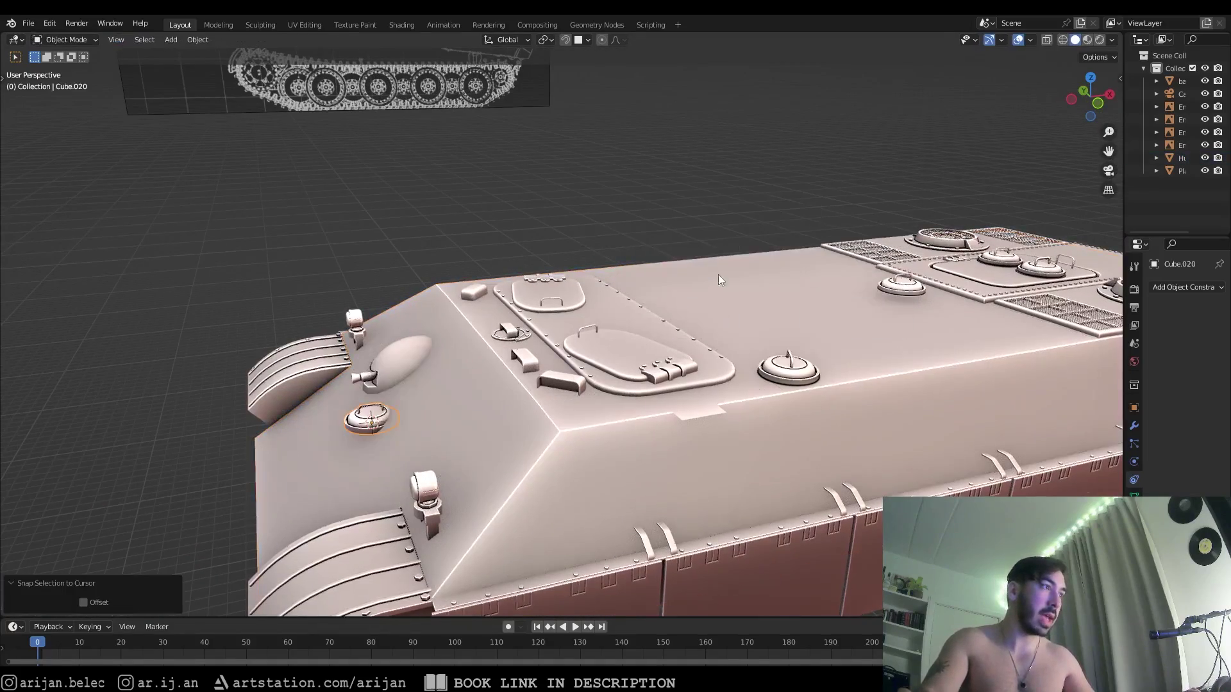
scroll(641, 385, down, 2)
mouse_move(545, 380)
middle_down()
mouse_move(503, 387)
mouse_move(776, 379)
middle_up()
key(KP_1)
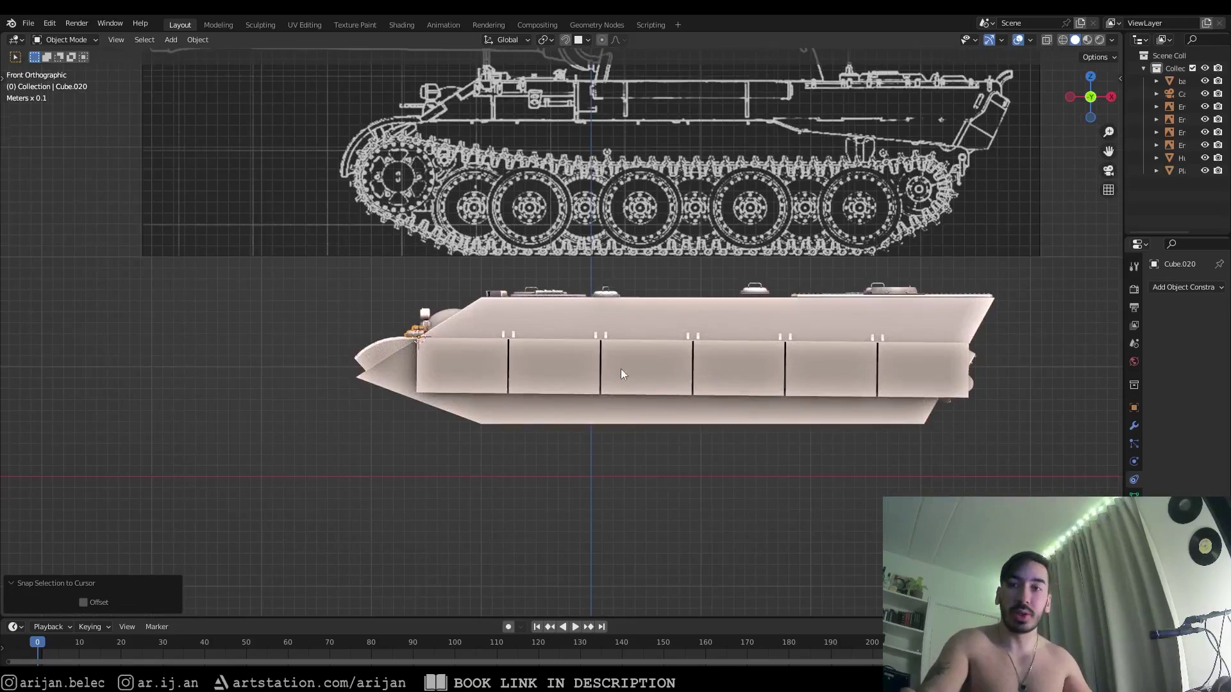
Rotate the cap about -35.4° around the Y axis to match the slope of the front plate
key(KP_Decimal)
key(shift+z)
key(shift+z)
mouse_move(691, 318)
middle_down()
mouse_move(757, 349)
mouse_move(726, 371)
middle_up()
scroll(726, 371, down, 2)
key(r)
right_click(711, 415)
key(r)
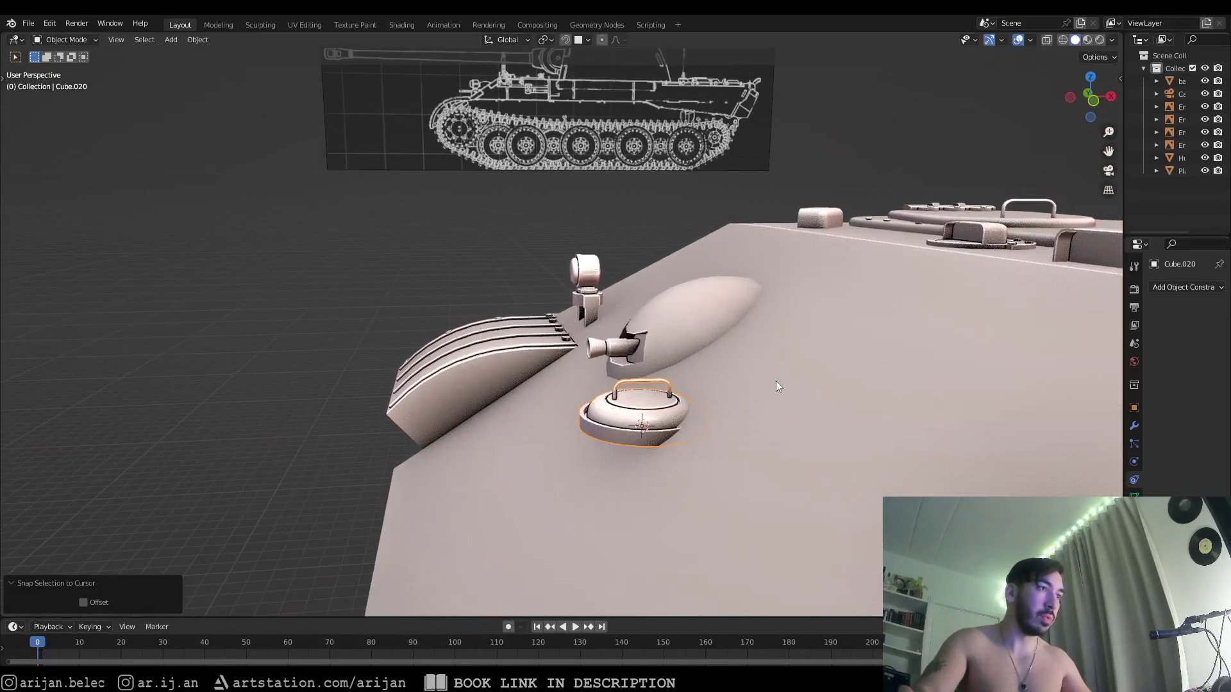
key(y)
click(713, 329)
Slide the tilted cap about 0.25 m along its local X axis up the front plate
key(g)
key(x)
key(x)
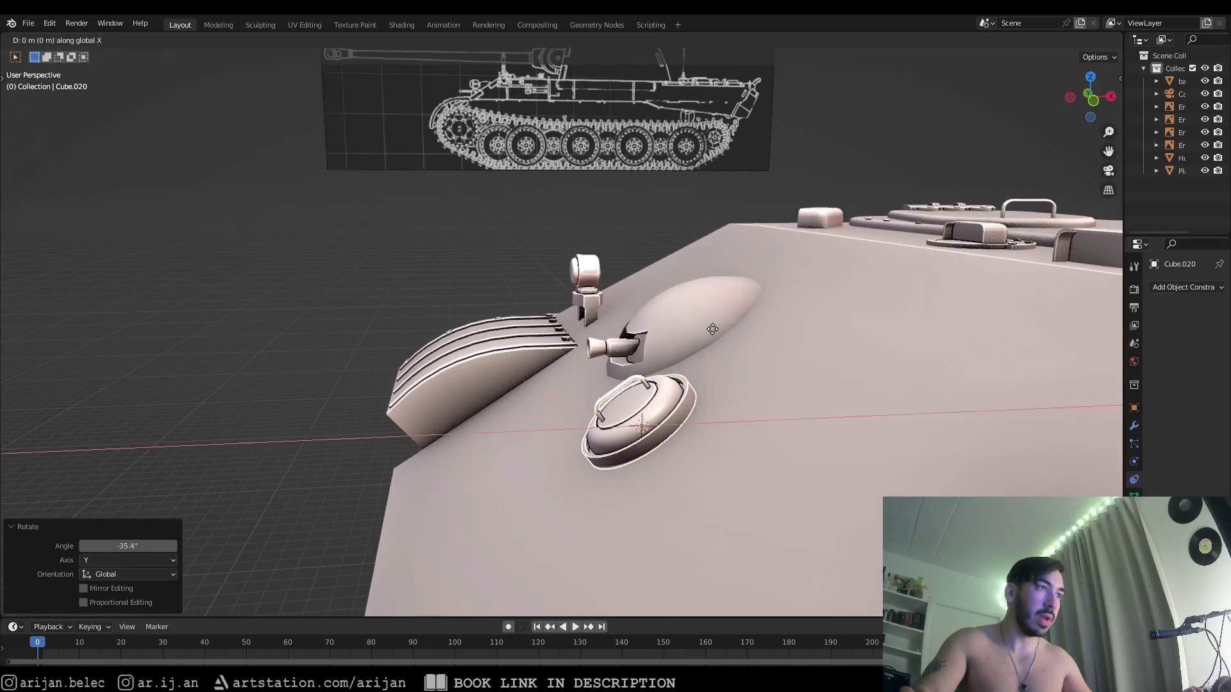
click(832, 278)
Nudge the cap by 0.006945 m in X and -0.01168 m in Z, and rotate it 3.27° in front wireframe view
key(KP_1)
key(shift+z)
scroll(609, 301, up, 8)
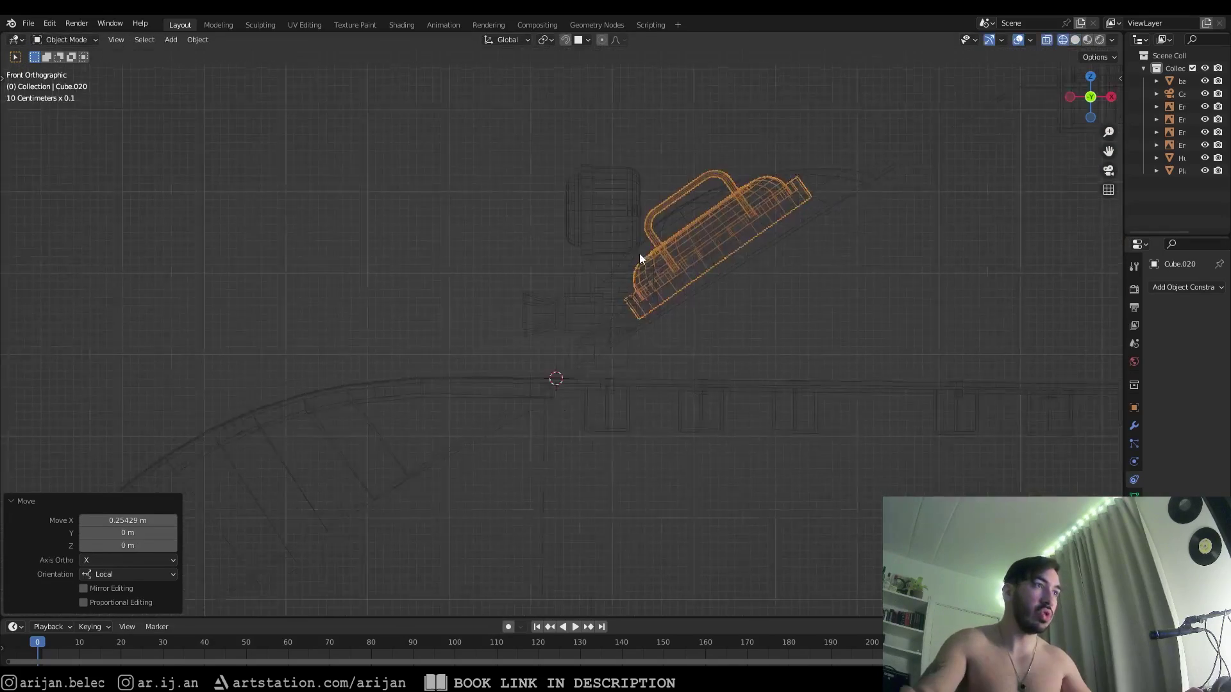
shift+middle_drag(898, 259, 744, 332)
scroll(744, 332, up, 1)
key(g)
click(792, 347)
key(r)
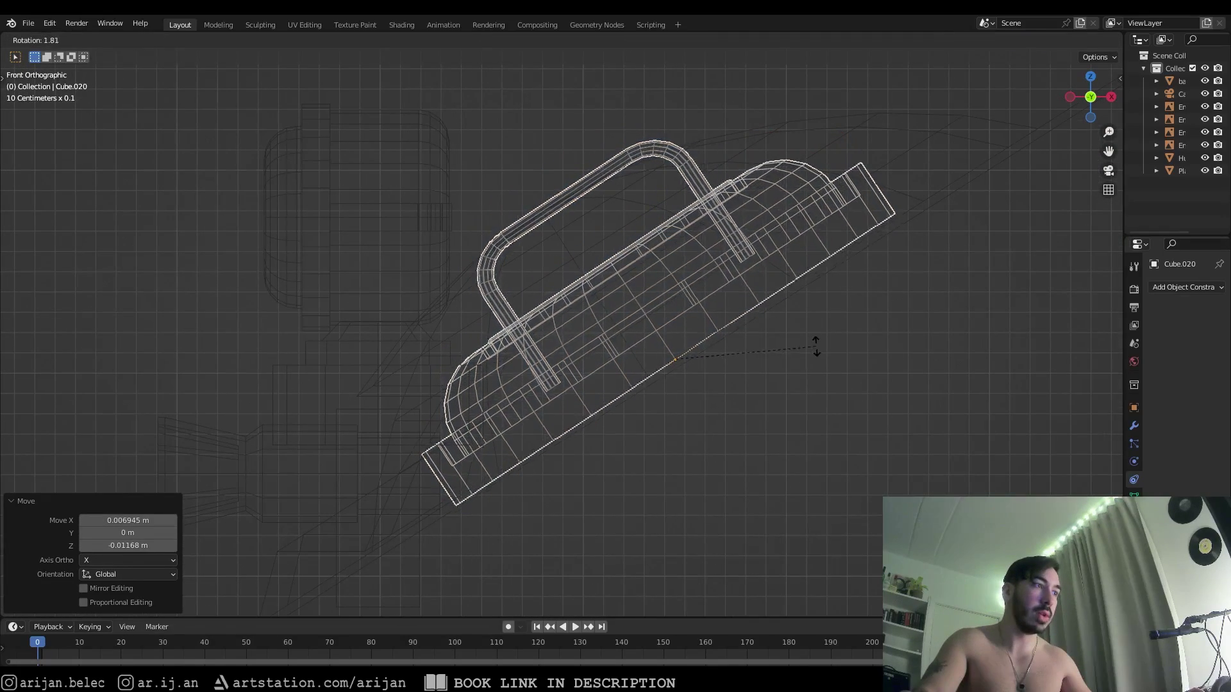
click(822, 350)
Inspect the tilted cap's fit on the front plate from several angles in solid view
scroll(795, 350, down, 3)
key(shift+z)
mouse_move(651, 304)
middle_down()
mouse_move(680, 315)
mouse_move(720, 374)
mouse_move(841, 337)
mouse_move(751, 336)
middle_up()
scroll(680, 316, down, 6)
scroll(729, 382, down, 5)
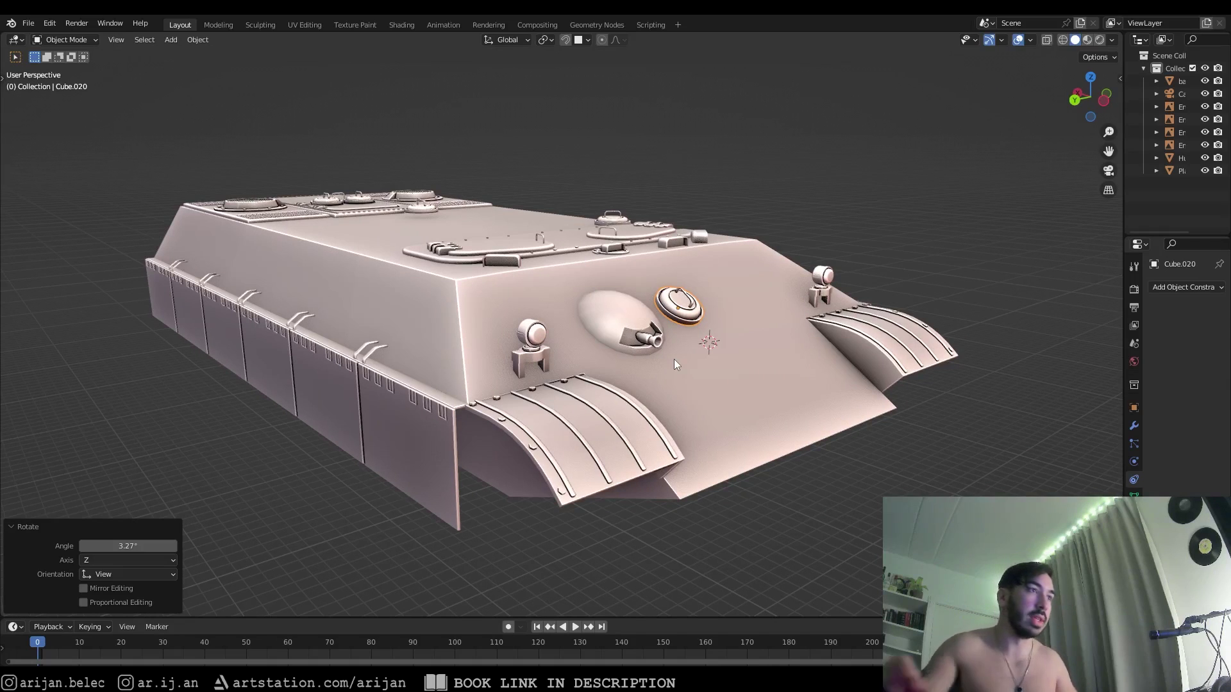
middle_drag(691, 341, 749, 347)
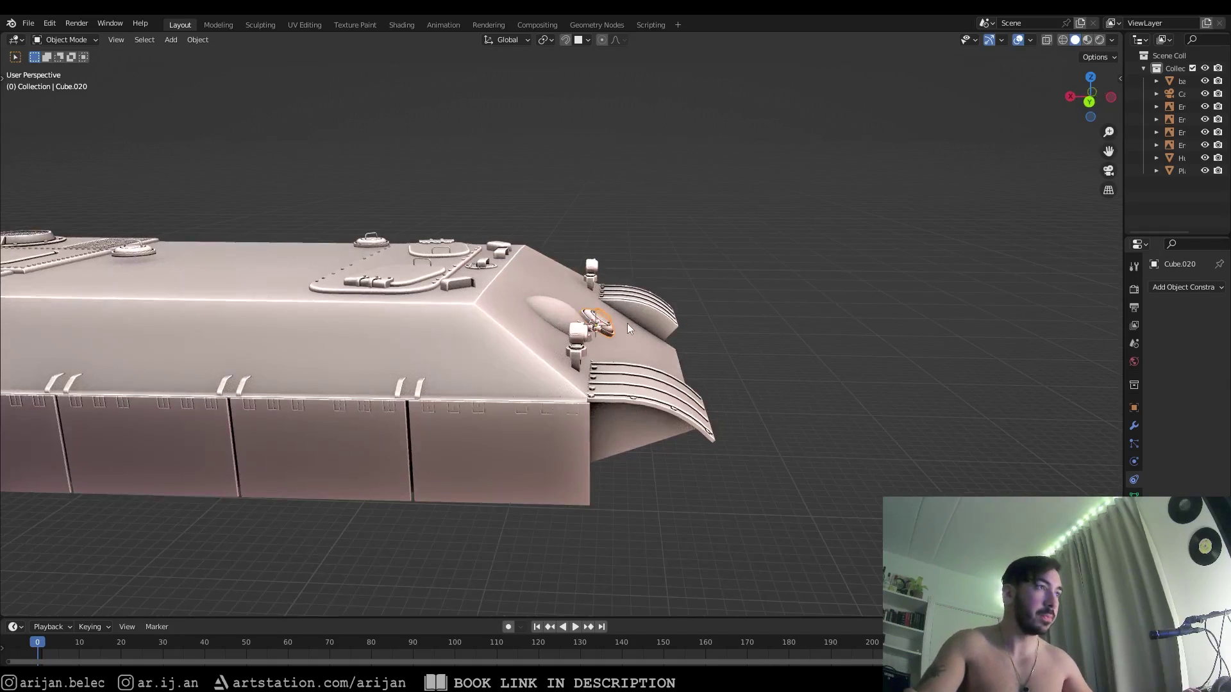
Lift the cap 0.79161 m along the global Z axis, clear of the hull
key(g)
key(z)
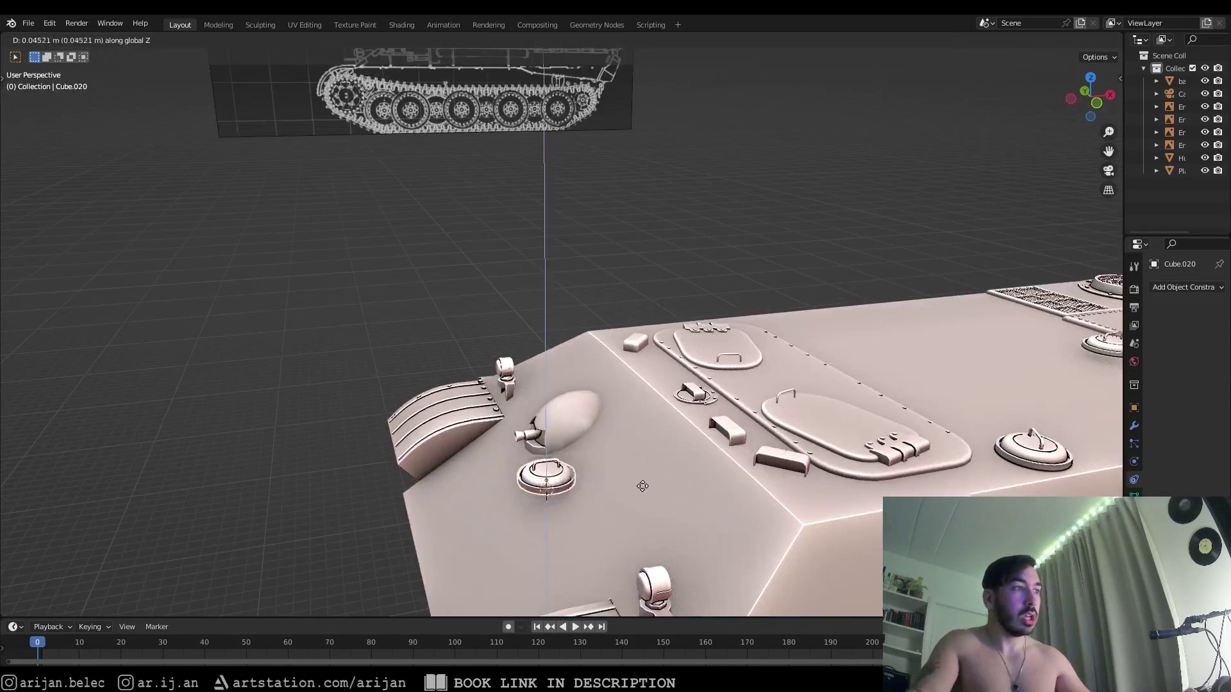
click(548, 380)
middle_drag(548, 380, 760, 260)
middle_drag(513, 212, 616, 186)
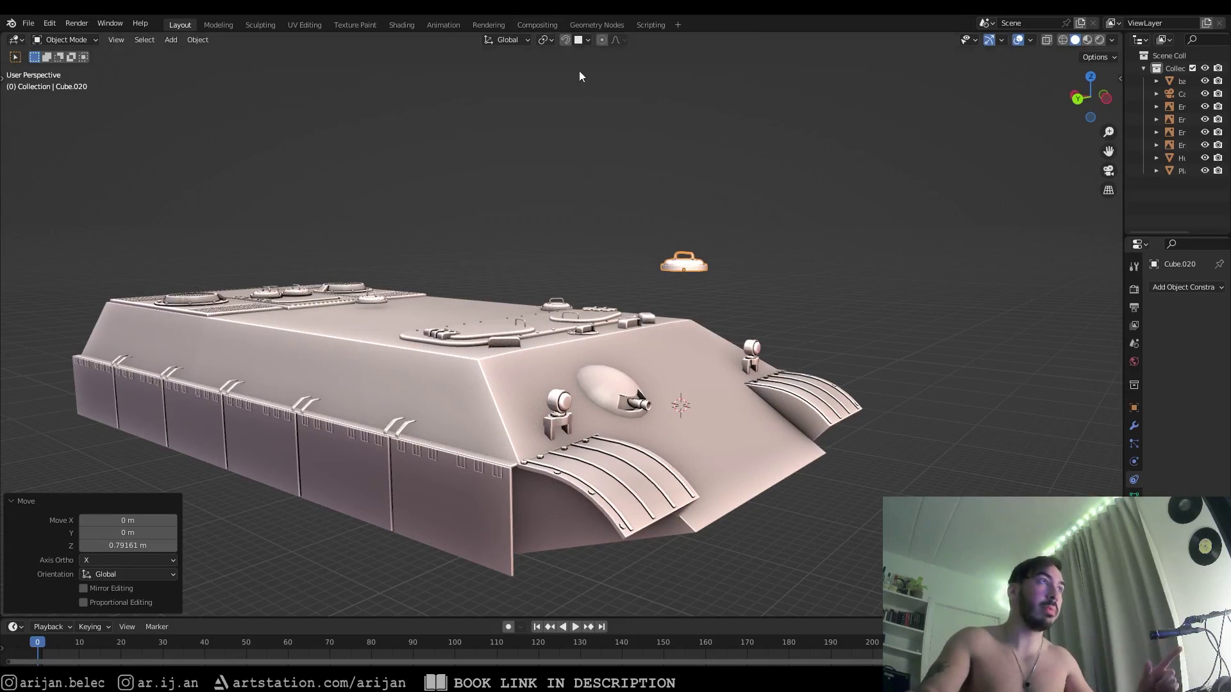
Turn on snapping to Face Project with Align Rotation to Target and Project Individual Elements active
click(564, 39)
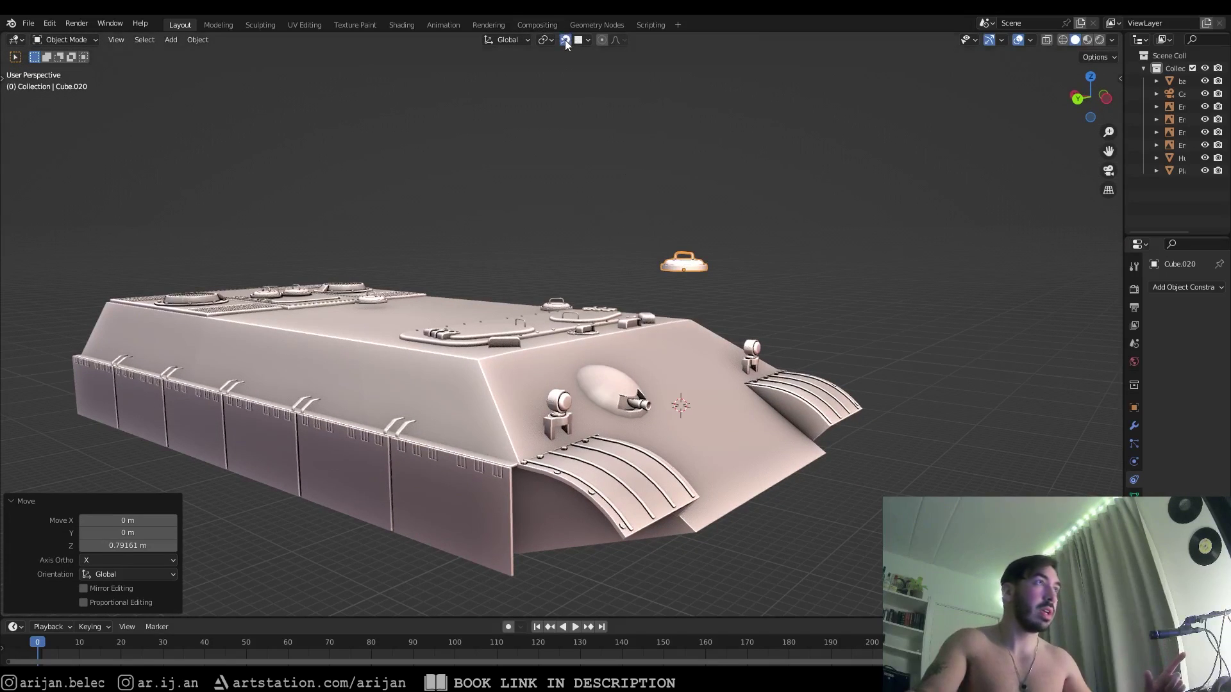
click(580, 41)
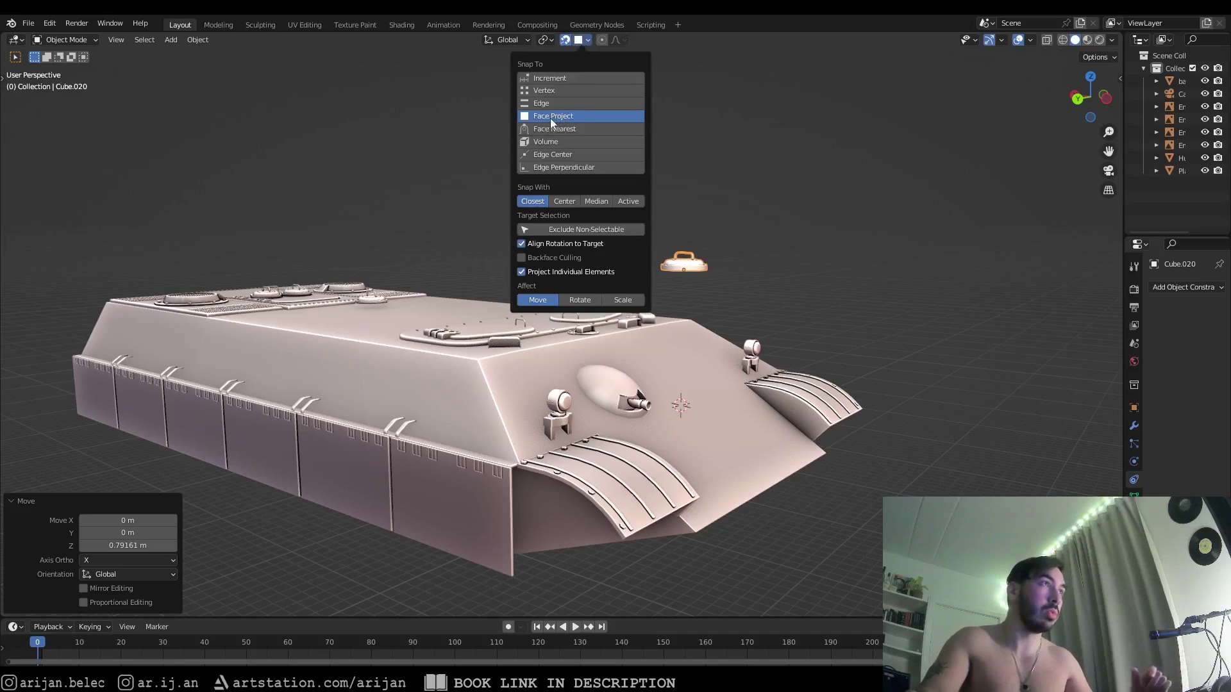
middle_drag(540, 175, 558, 282)
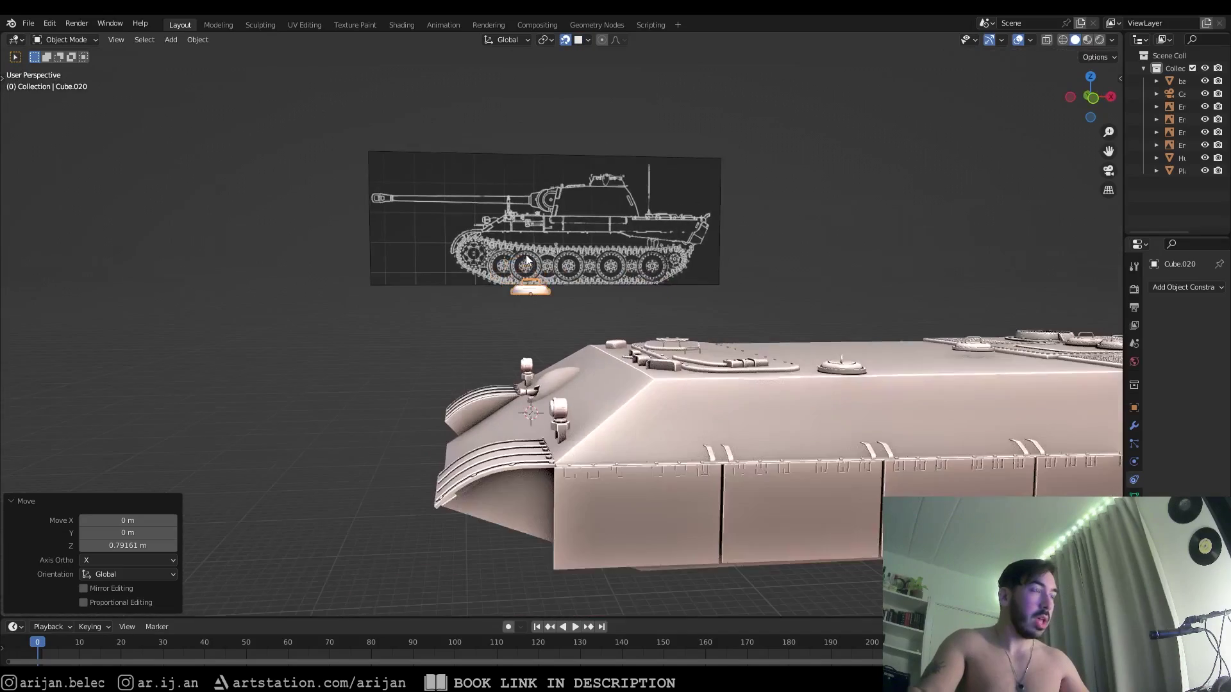
Snap the cap down onto the sloped front plate and slide it across the plate toward the headlight
key(g)
key(Return)
mouse_move(641, 398)
middle_down()
mouse_move(675, 413)
mouse_move(667, 364)
mouse_move(620, 398)
mouse_move(575, 317)
mouse_move(608, 309)
middle_up()
key(g)
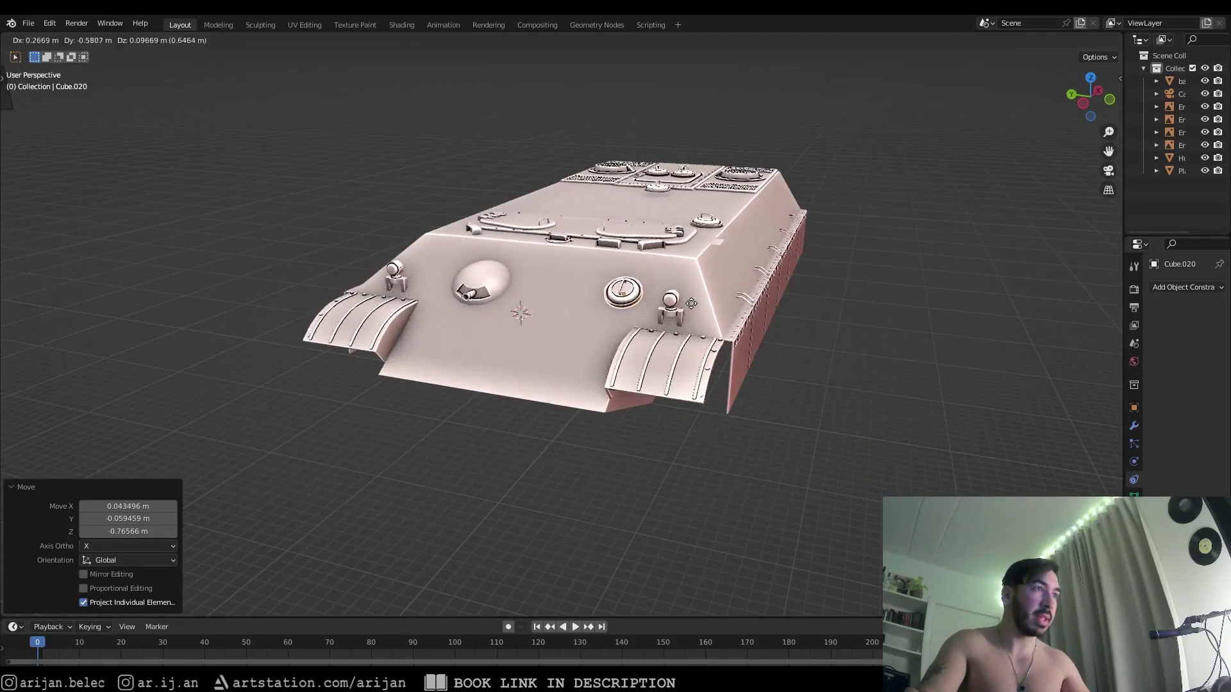
click(728, 277)
Slide the cap onto the sloped side plate, finishing with a move of 1.144 m in X, -0.312 m in Y and 0.17653 m in Z
mouse_move(728, 277)
middle_down()
mouse_move(599, 276)
mouse_move(539, 295)
mouse_move(578, 306)
mouse_move(559, 278)
mouse_move(520, 276)
mouse_move(586, 298)
mouse_move(632, 276)
mouse_move(523, 316)
middle_up()
key(g)
click(658, 288)
scroll(578, 306, up, 3)
scroll(560, 278, down, 3)
scroll(523, 317, up, 3)
key(g)
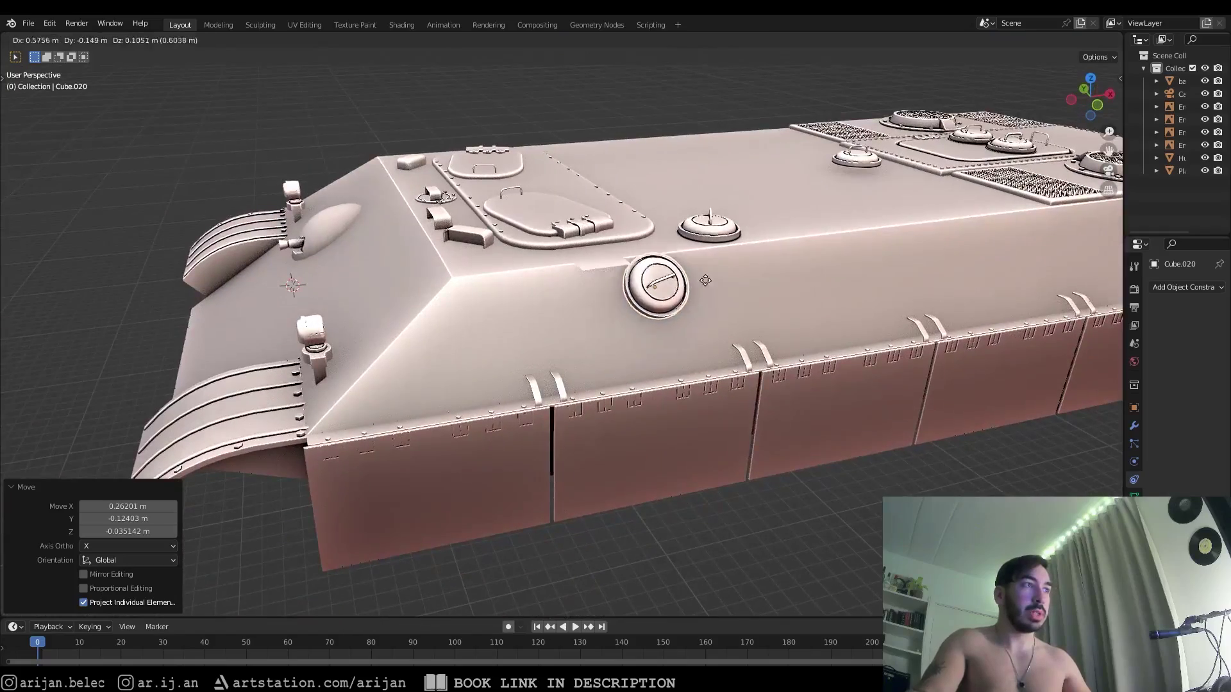
key(Return)
middle_drag(810, 270, 732, 314)
scroll(731, 311, up, 4)
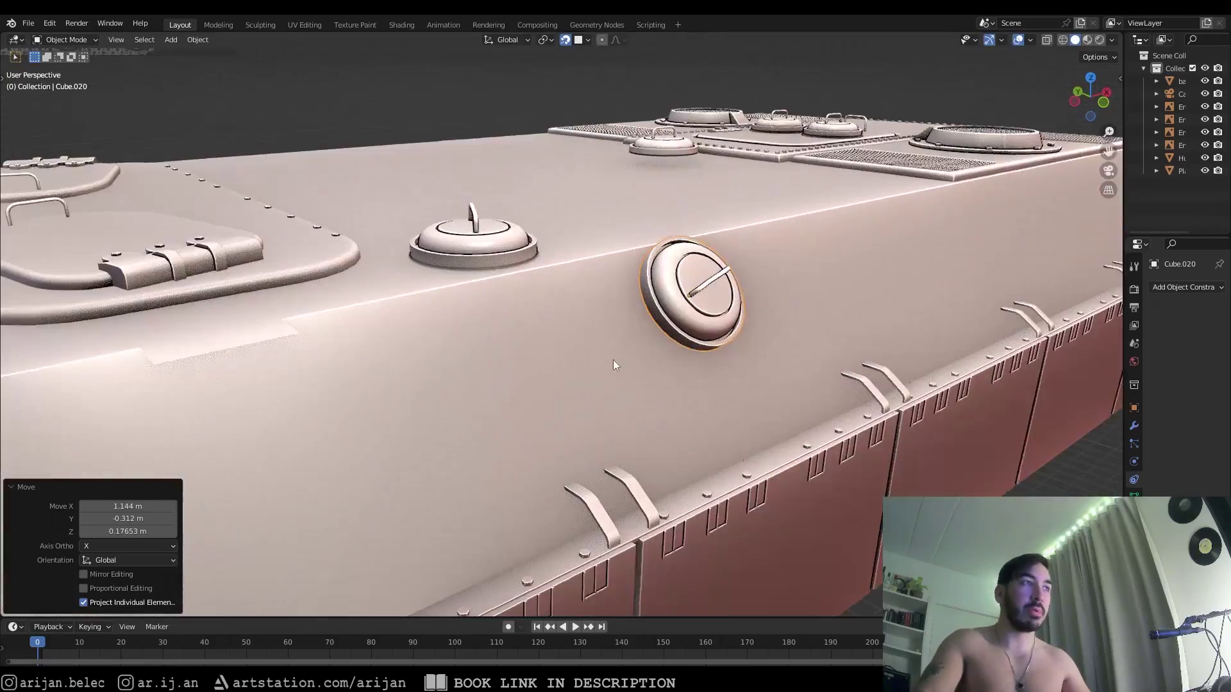
mouse_move(613, 360)
middle_down()
mouse_move(675, 336)
mouse_move(652, 369)
mouse_move(676, 327)
middle_up()
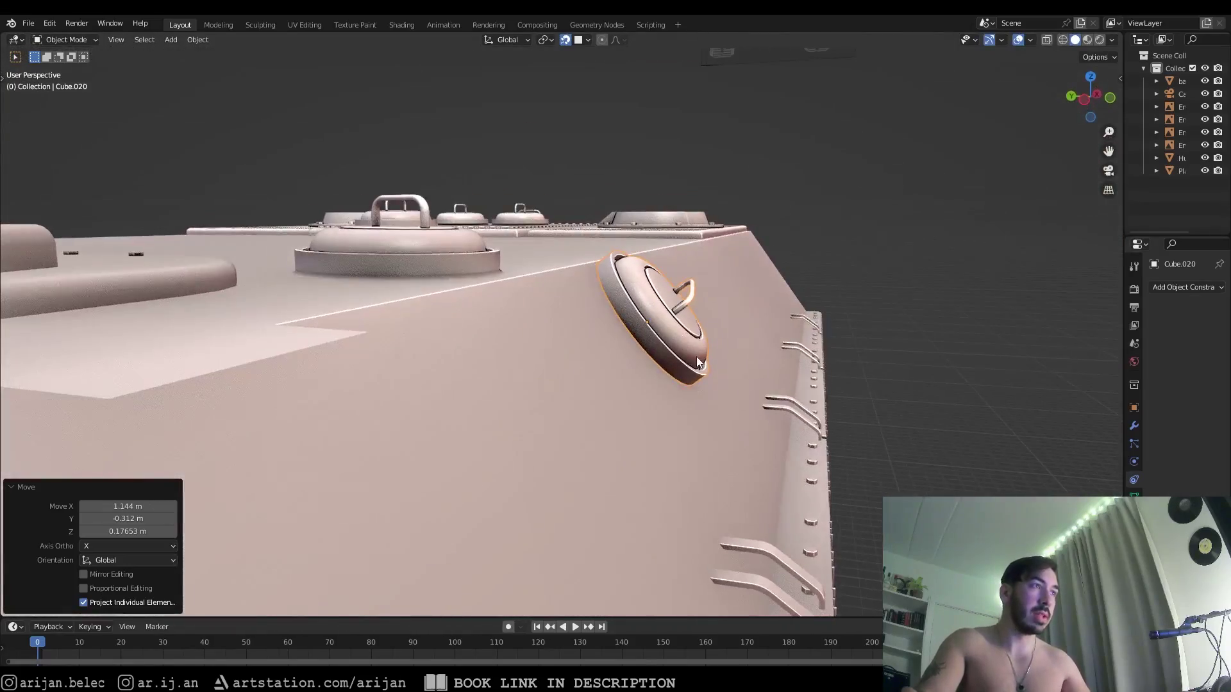
Reposition the cap slightly on the side plate and examine its contact with the sloped surface from several angles
key(g)
click(705, 376)
key(a)
key(a)
middle_drag(704, 376, 468, 370)
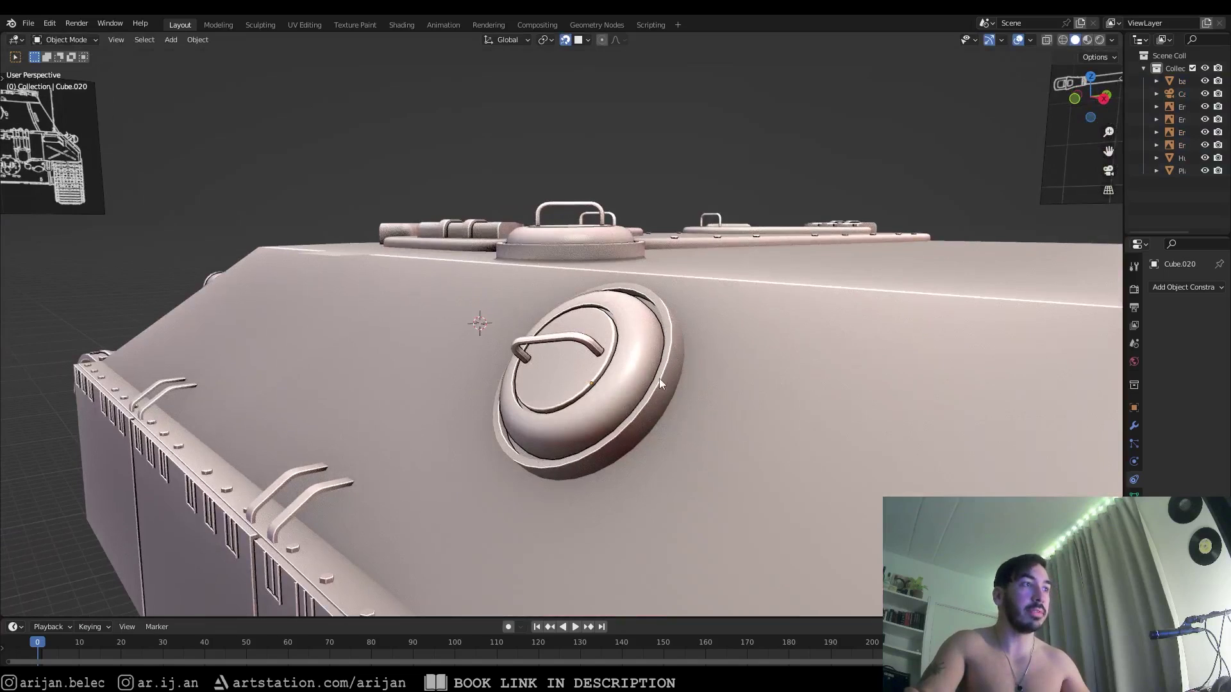
mouse_move(660, 379)
middle_down()
mouse_move(638, 390)
mouse_move(572, 361)
mouse_move(591, 286)
middle_up()
key(a)
key(alt+a)
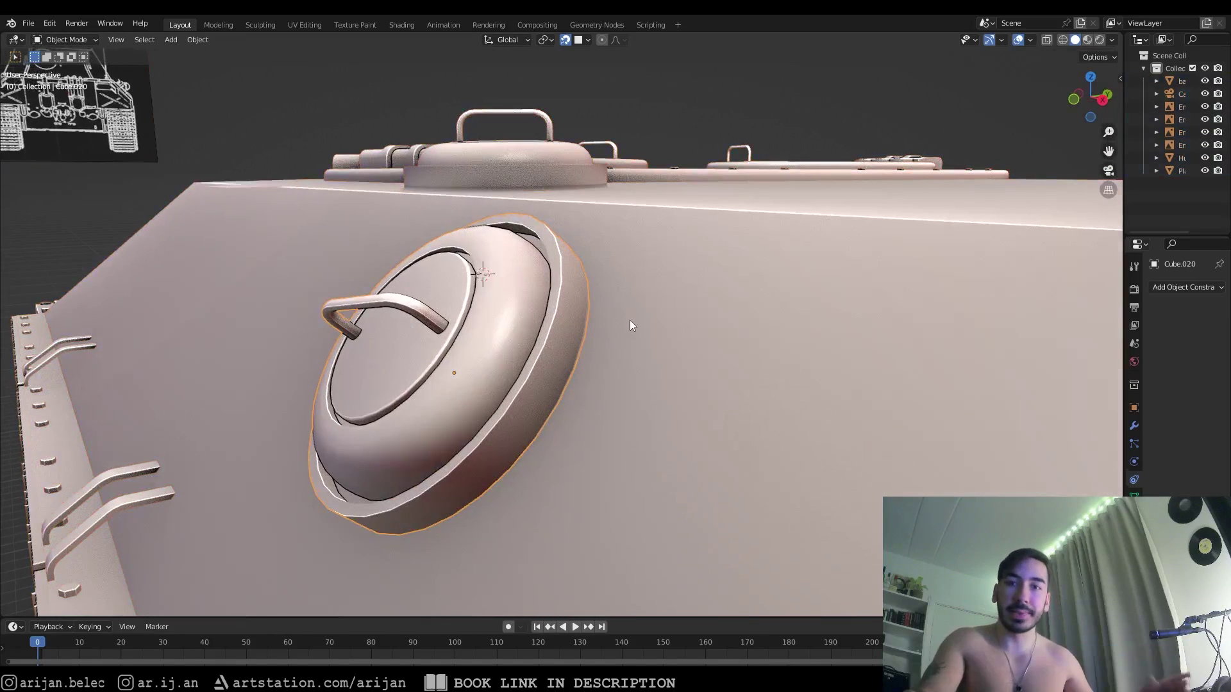
mouse_move(552, 288)
middle_down()
mouse_move(513, 322)
mouse_move(523, 310)
mouse_move(499, 363)
middle_up()
Slide the cap to the side plate's edge and examine its underside and the object origins there
key(g)
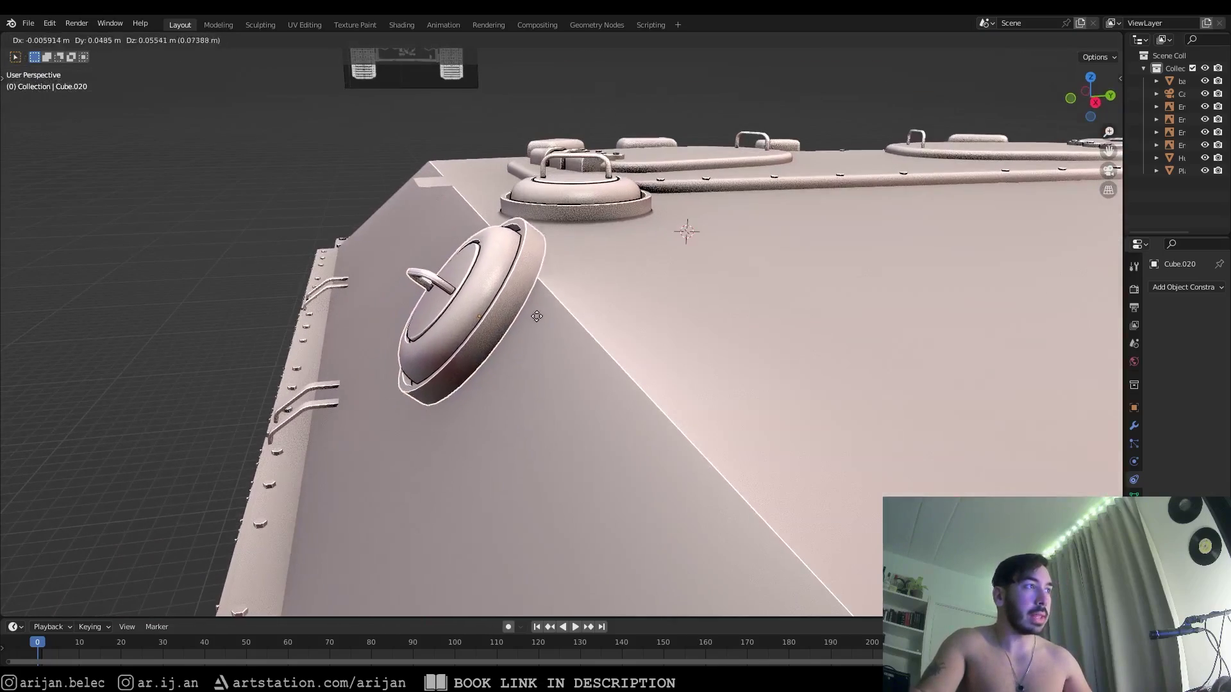
click(549, 296)
middle_drag(549, 296, 476, 298)
key(a)
scroll(595, 303, up, 2)
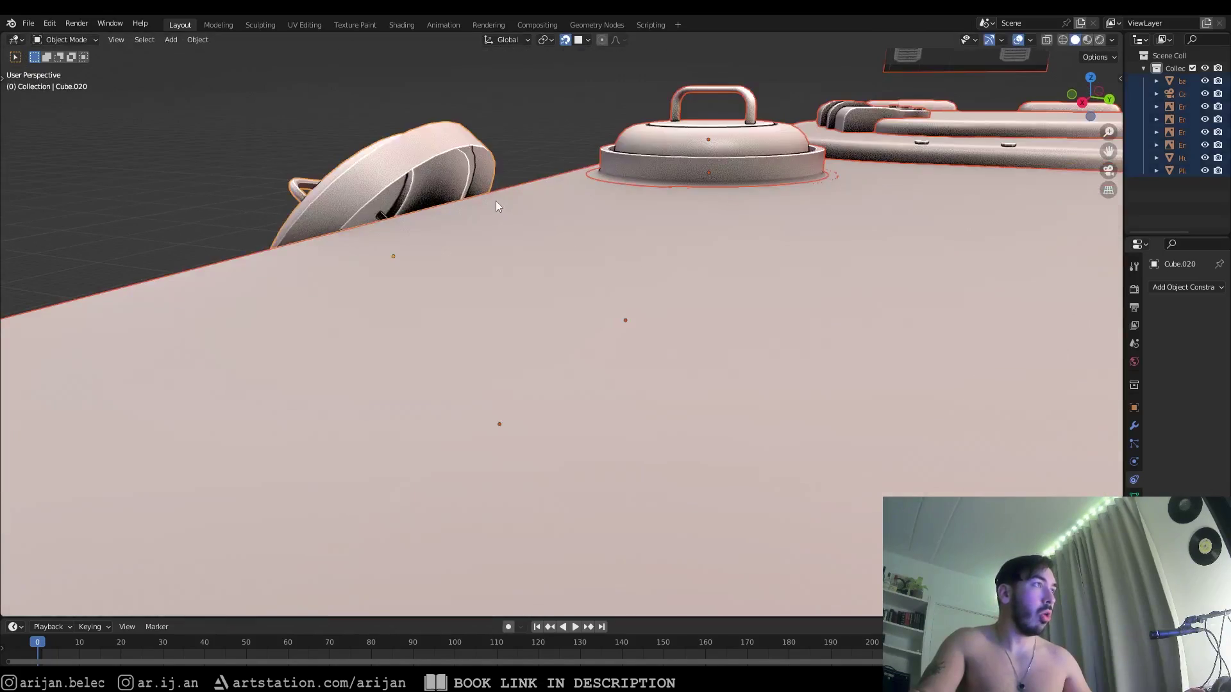
click(585, 274)
mouse_move(495, 202)
middle_down()
mouse_move(586, 275)
mouse_move(497, 277)
mouse_move(602, 271)
mouse_move(616, 290)
mouse_move(758, 319)
middle_up()
Move the cap back down the side plate by 0.023261, -0.042468 and -0.087395 m, and nudge it another -0.01112 m in Z
scroll(605, 270, down, 1)
mouse_move(645, 283)
middle_down()
mouse_move(490, 336)
mouse_move(398, 230)
mouse_move(559, 256)
mouse_move(563, 283)
mouse_move(698, 278)
mouse_move(581, 340)
middle_up()
key(g)
click(586, 356)
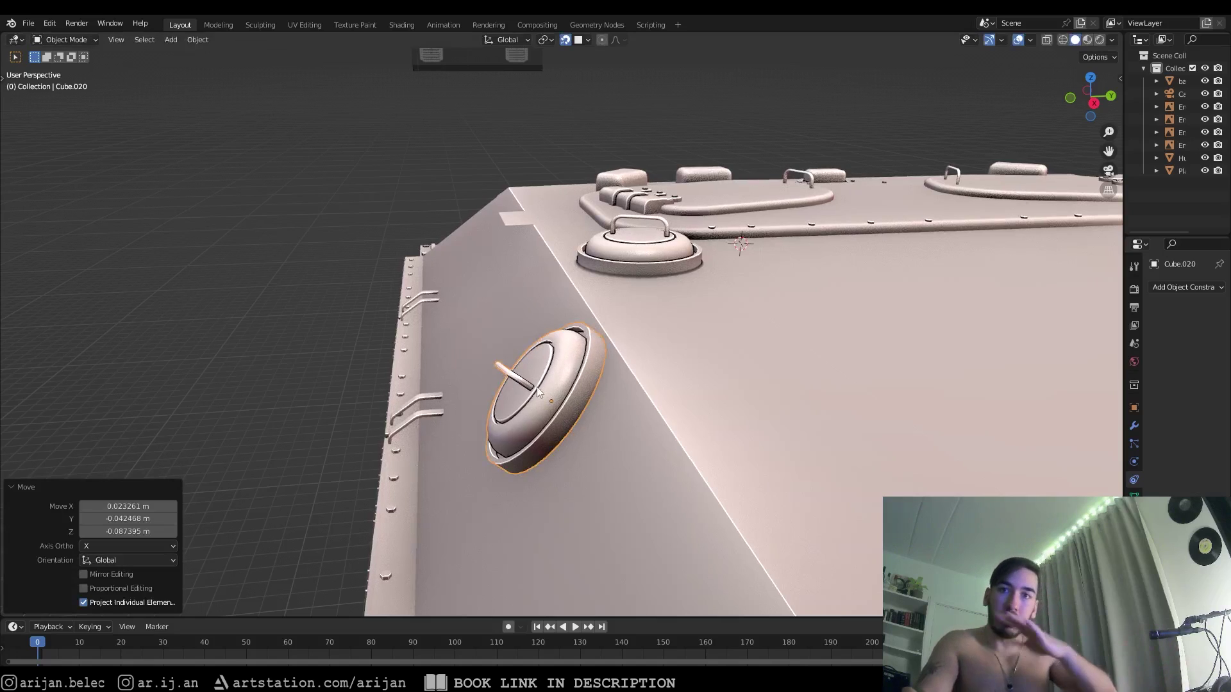
mouse_move(536, 387)
middle_down()
mouse_move(496, 379)
mouse_move(536, 387)
middle_up()
key(g)
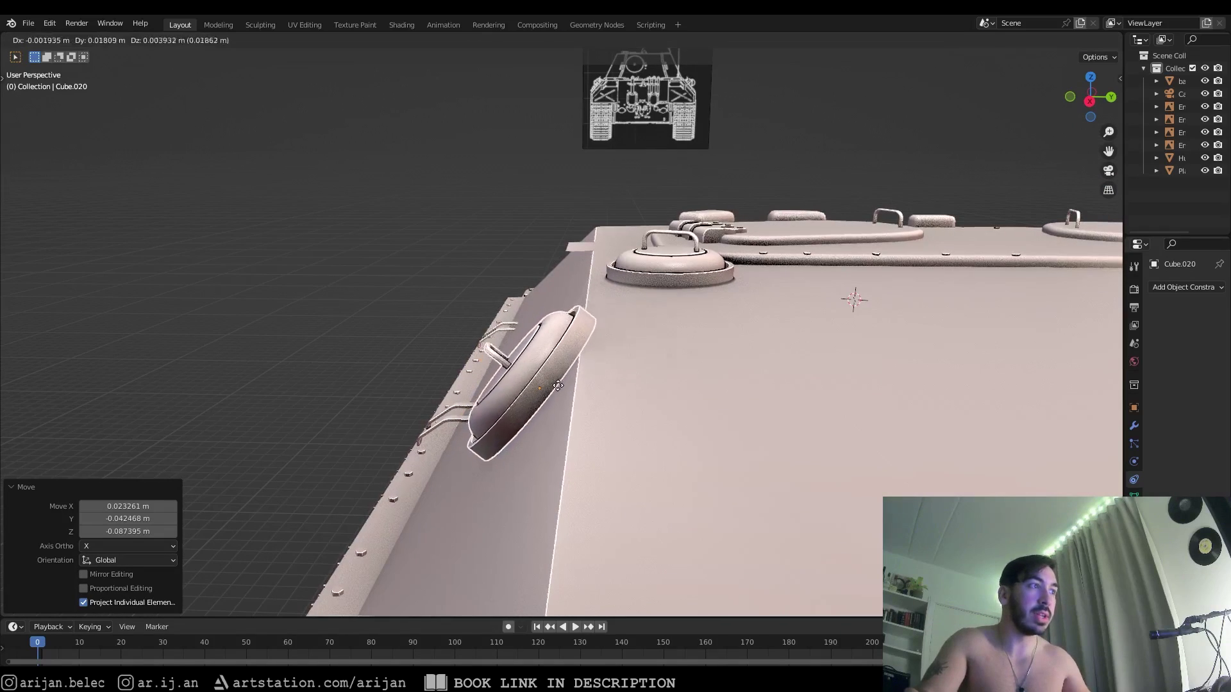
click(562, 363)
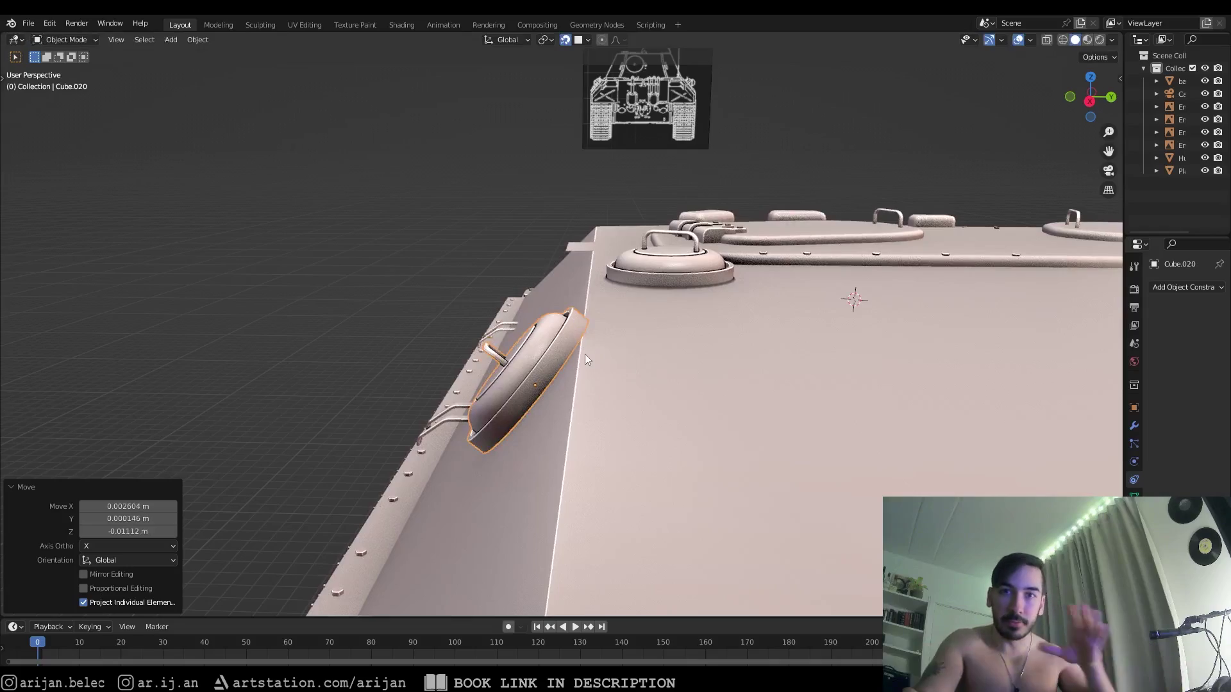
Select the large ball above the hull and snap the 3D cursor to its centre
scroll(582, 350, down, 6)
middle_drag(578, 348, 809, 373)
scroll(703, 348, down, 4)
shift+middle_drag(732, 241, 666, 312)
scroll(694, 254, down, 6)
click(595, 243)
scroll(594, 375, up, 4)
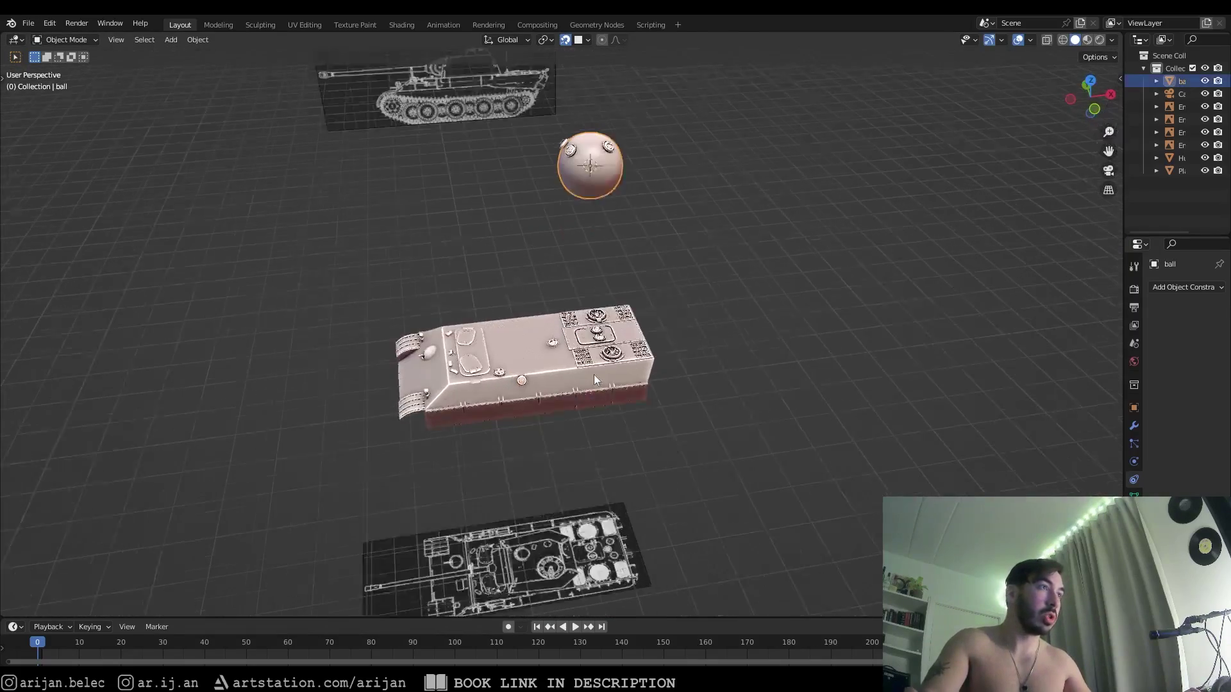
Snap the side-plate cap to the 3D cursor at the ball
click(515, 390)
key(shift+s)
click(522, 335)
scroll(595, 265, up, 4)
mouse_move(647, 276)
middle_down()
mouse_move(584, 324)
mouse_move(563, 249)
middle_up()
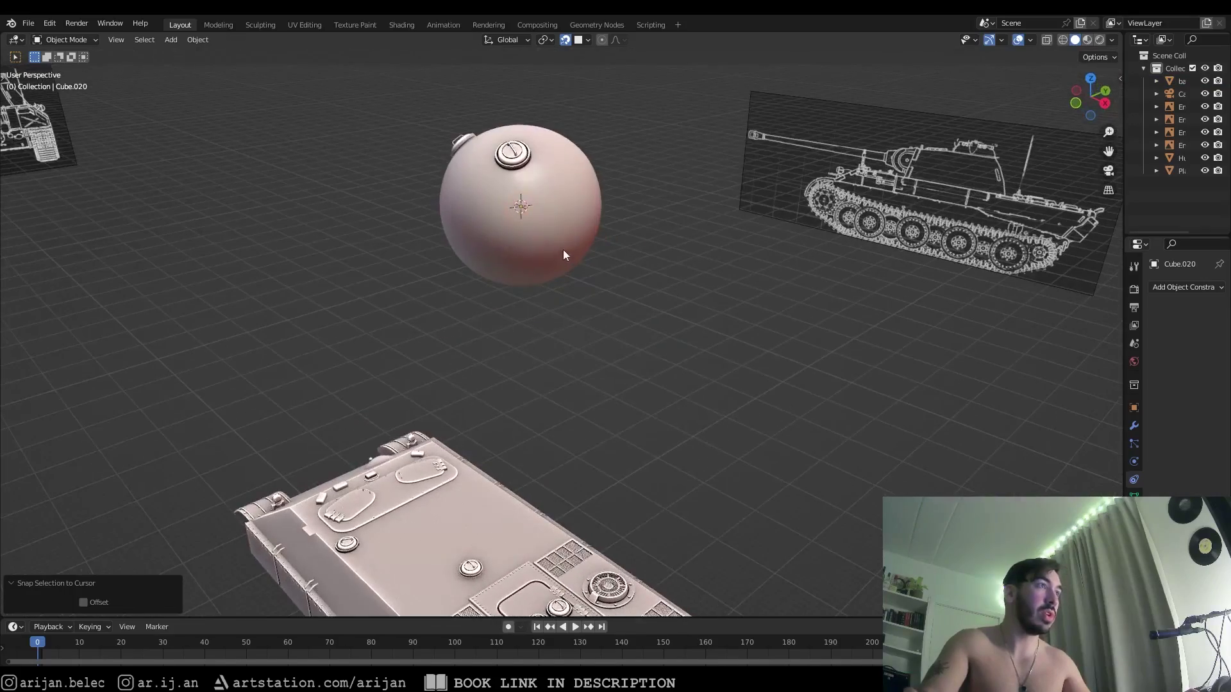
Place the cap on the ball's curved surface with face snapping and adjust its position near the upper side
key(g)
click(561, 160)
mouse_move(562, 161)
middle_down()
mouse_move(584, 268)
mouse_move(694, 337)
middle_up()
scroll(578, 294, up, 5)
mouse_move(579, 294)
middle_down()
mouse_move(410, 288)
mouse_move(709, 487)
middle_up()
mouse_move(709, 487)
middle_down()
mouse_move(553, 344)
mouse_move(660, 398)
mouse_move(557, 377)
middle_up()
key(g)
click(510, 371)
key(alt+a)
middle_drag(480, 340, 516, 339)
click(660, 338)
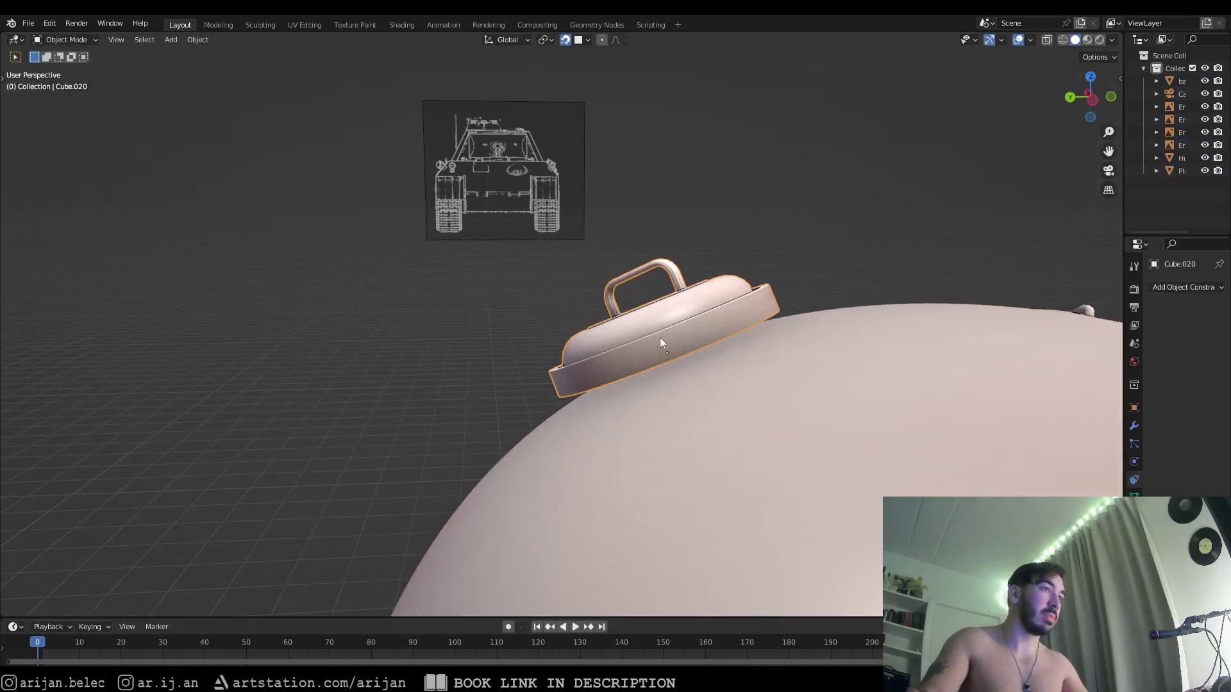
Adjust the cap along its local Z axis and reposition it on the ball's surface
scroll(661, 339, down, 3)
mouse_move(661, 338)
middle_down()
mouse_move(930, 248)
mouse_move(893, 264)
mouse_move(863, 244)
mouse_move(917, 261)
middle_up()
key(g)
key(z)
key(z)
click(912, 257)
scroll(880, 241, down, 2)
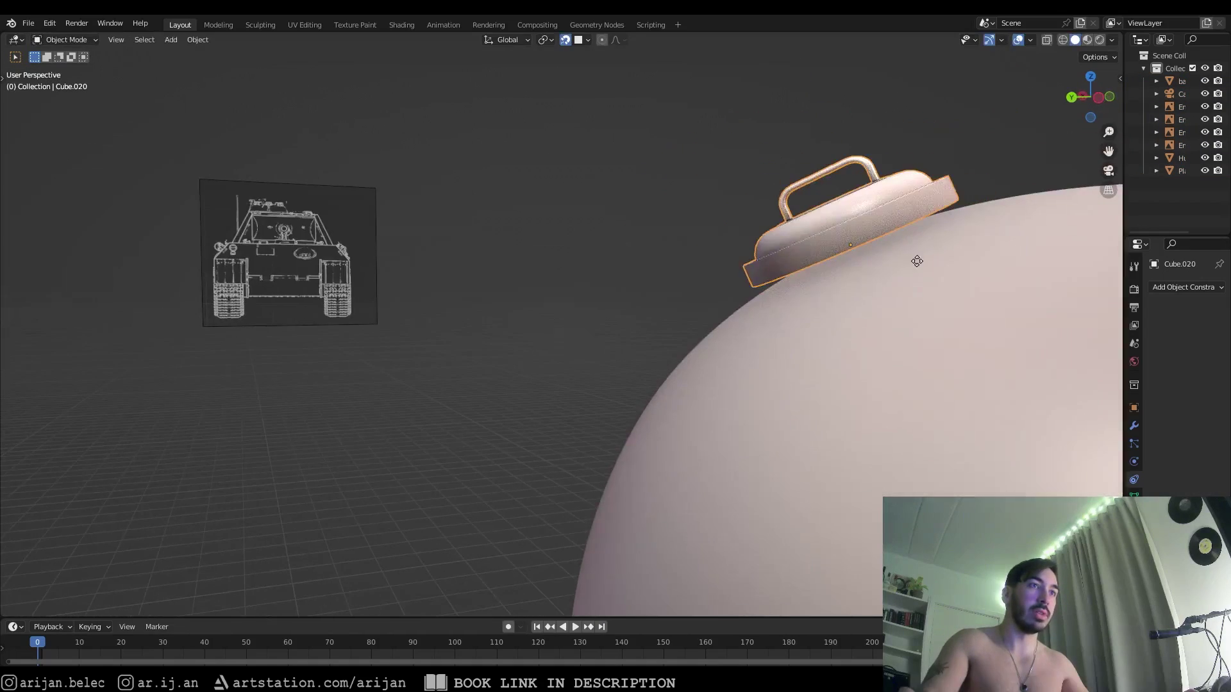
key(g)
click(844, 334)
scroll(844, 335, down, 4)
middle_drag(844, 335, 421, 307)
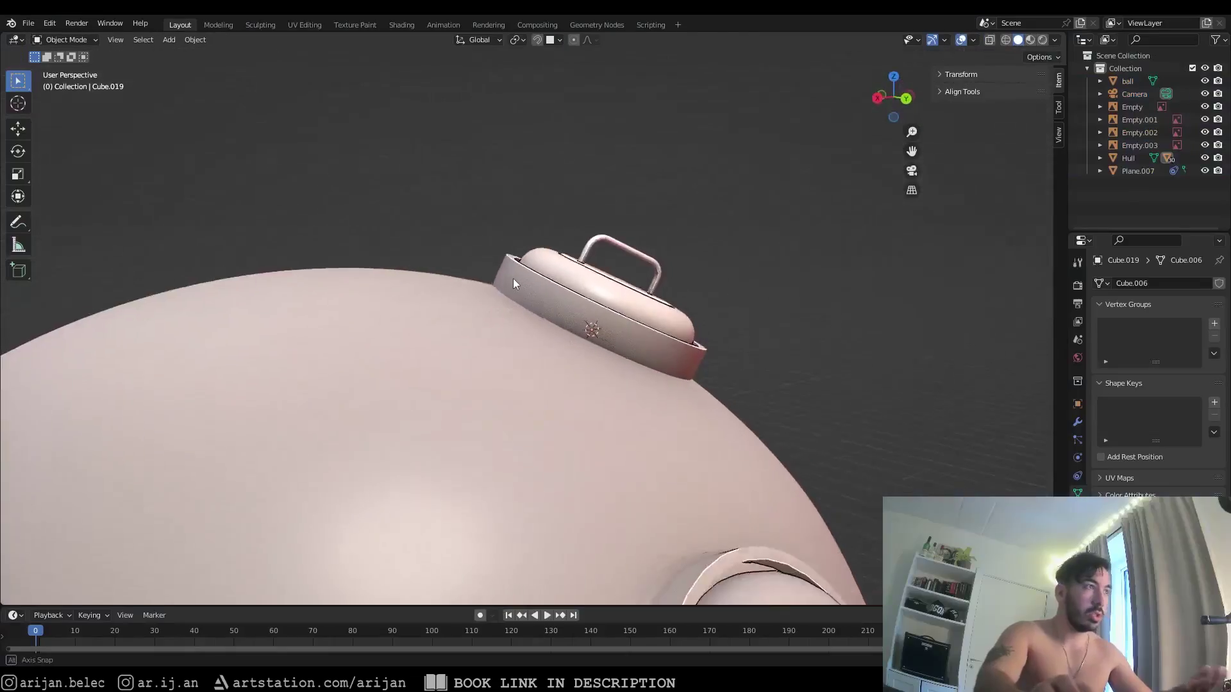
Nudge the ball-mounted cap by 0.000131 m in X, 0.000197 m in Y and -0.002411 m in Z to close the gap beneath it
scroll(475, 301, up, 4)
mouse_move(513, 279)
middle_down()
mouse_move(476, 302)
mouse_move(436, 275)
mouse_move(433, 224)
middle_up()
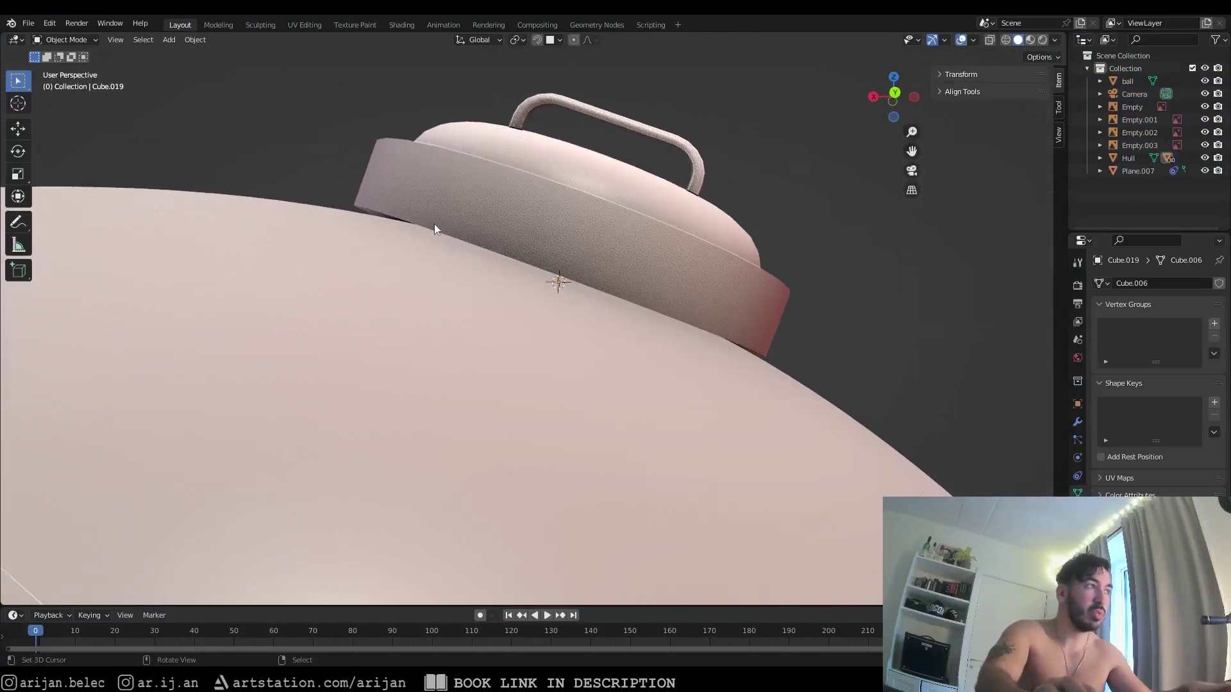
middle_drag(660, 282, 680, 299)
right_click(679, 299)
right_click(437, 309)
scroll(437, 309, down, 3)
middle_drag(437, 309, 530, 337)
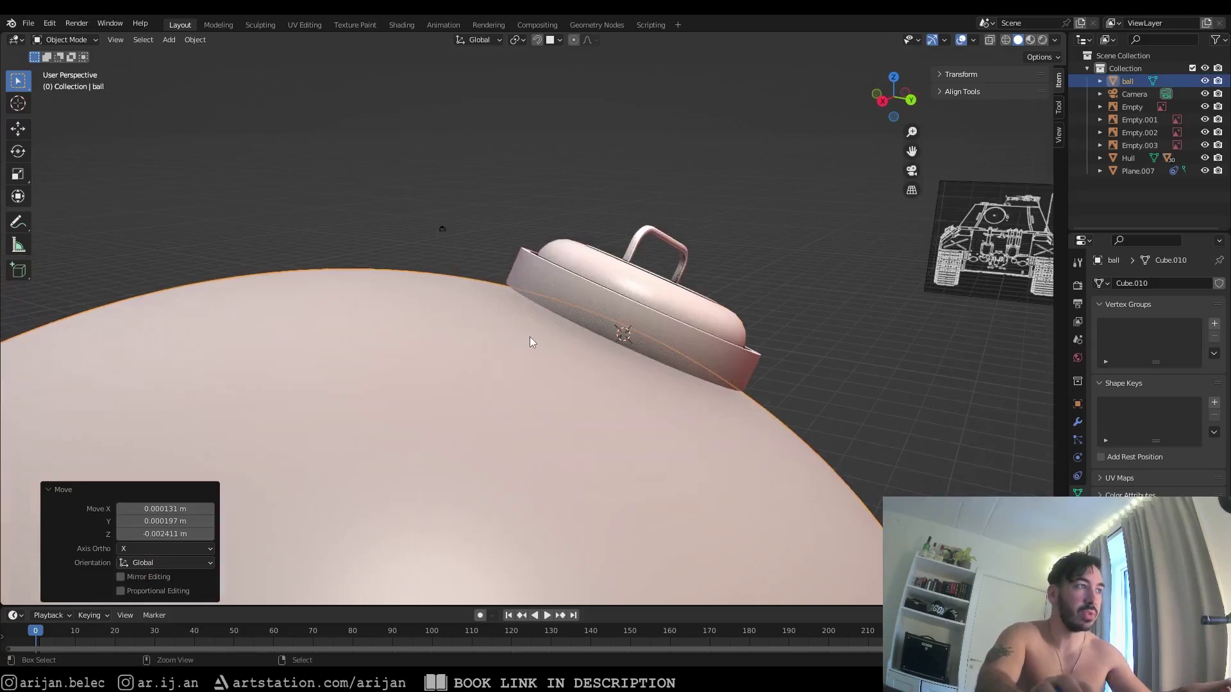
Enter edit mode on the cap, select the bottom edge loop of its rim and snap the 3D cursor to it
shift+right_click(583, 302)
key(Tab)
middle_drag(583, 302, 689, 314)
alt+right_click(571, 321)
key(shift+s)
mouse_move(513, 275)
middle_down()
mouse_move(571, 285)
mouse_move(564, 297)
mouse_move(588, 234)
mouse_move(525, 210)
middle_up()
click(585, 436)
scroll(580, 216, up, 2)
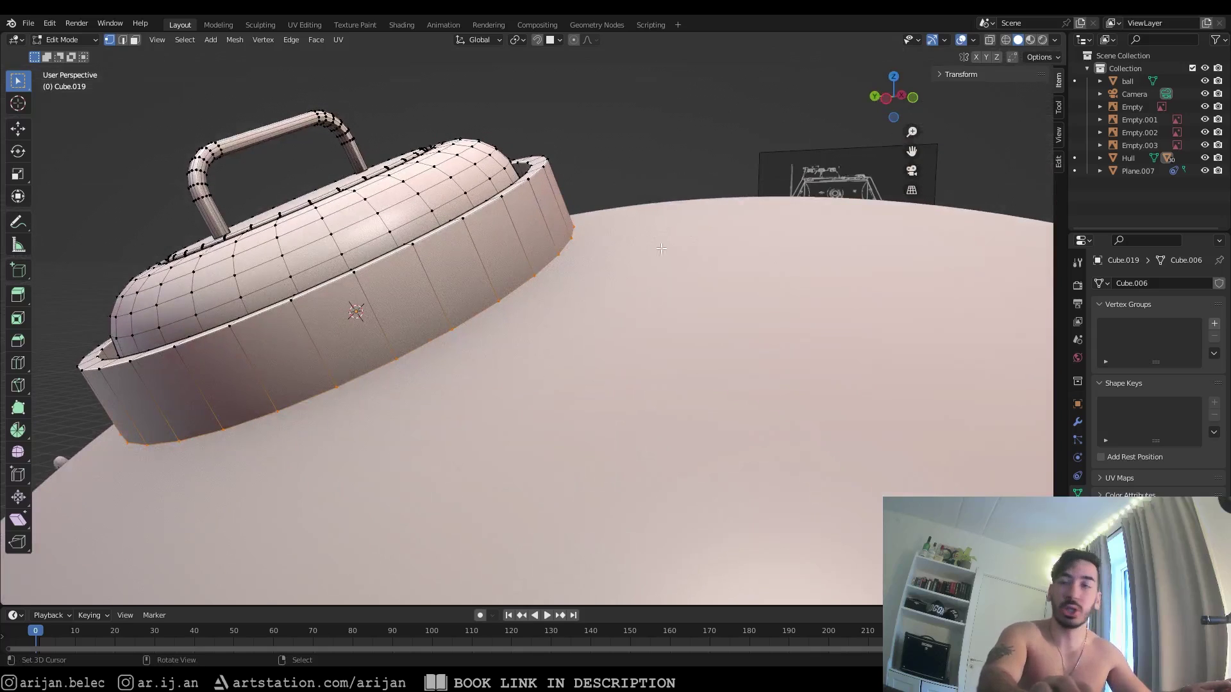
Set the transform pivot to Median Point and display the cap and ball in wireframe
middle_drag(661, 249, 602, 239)
click(517, 40)
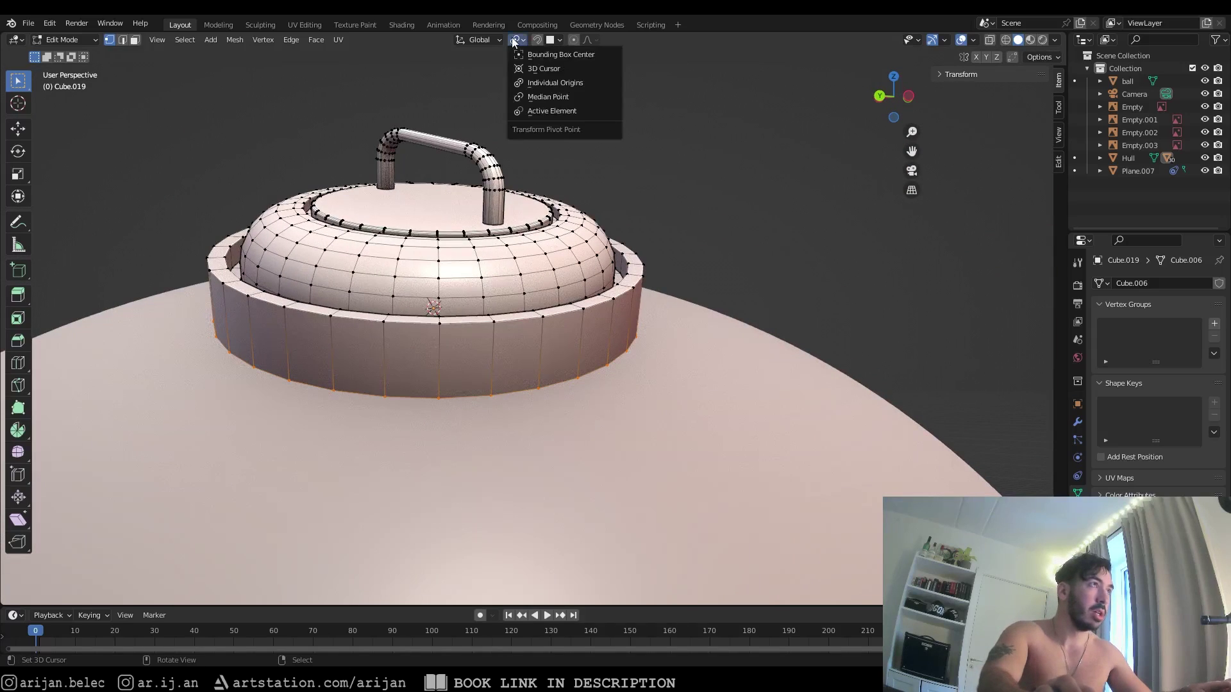
click(542, 97)
mouse_move(463, 352)
middle_down()
mouse_move(489, 378)
mouse_move(532, 388)
middle_up()
key(shift+z)
key(shift+s)
middle_drag(541, 512, 502, 456)
Extrude the rim's bottom edge loop and scale it outward by 1.196 to form a flange
mouse_move(548, 366)
middle_down()
mouse_move(434, 434)
mouse_move(552, 358)
middle_up()
key(g)
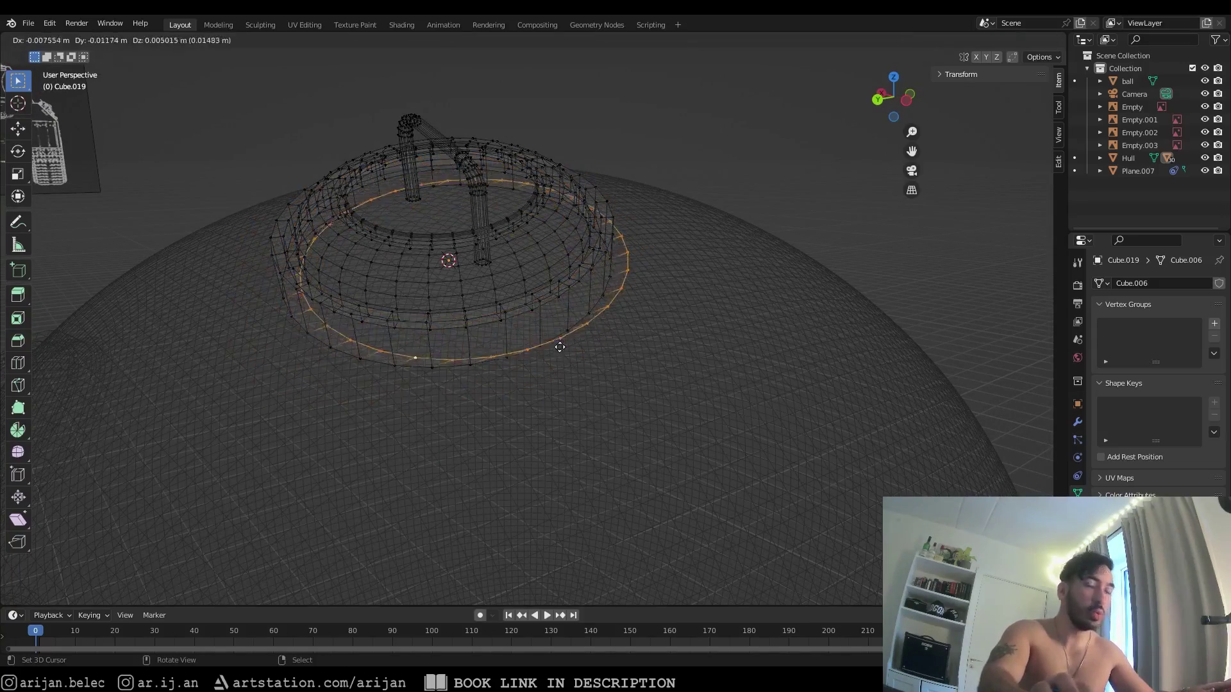
right_click(565, 348)
middle_drag(523, 362, 550, 319)
key(s)
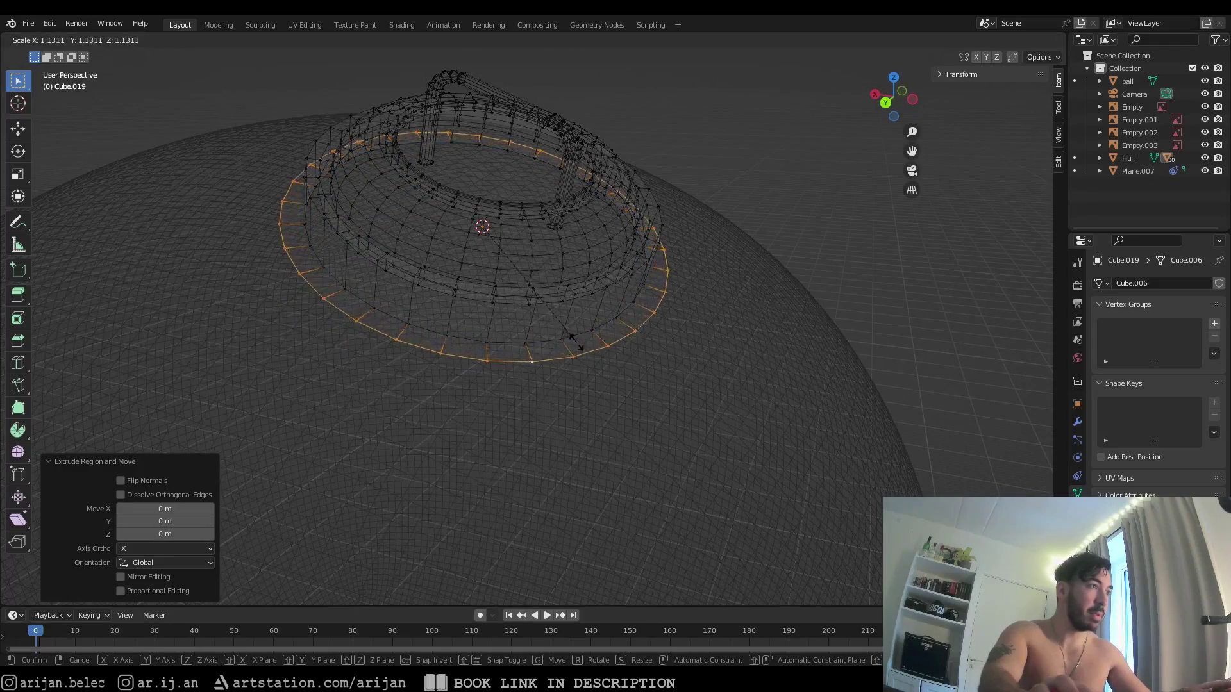
click(585, 346)
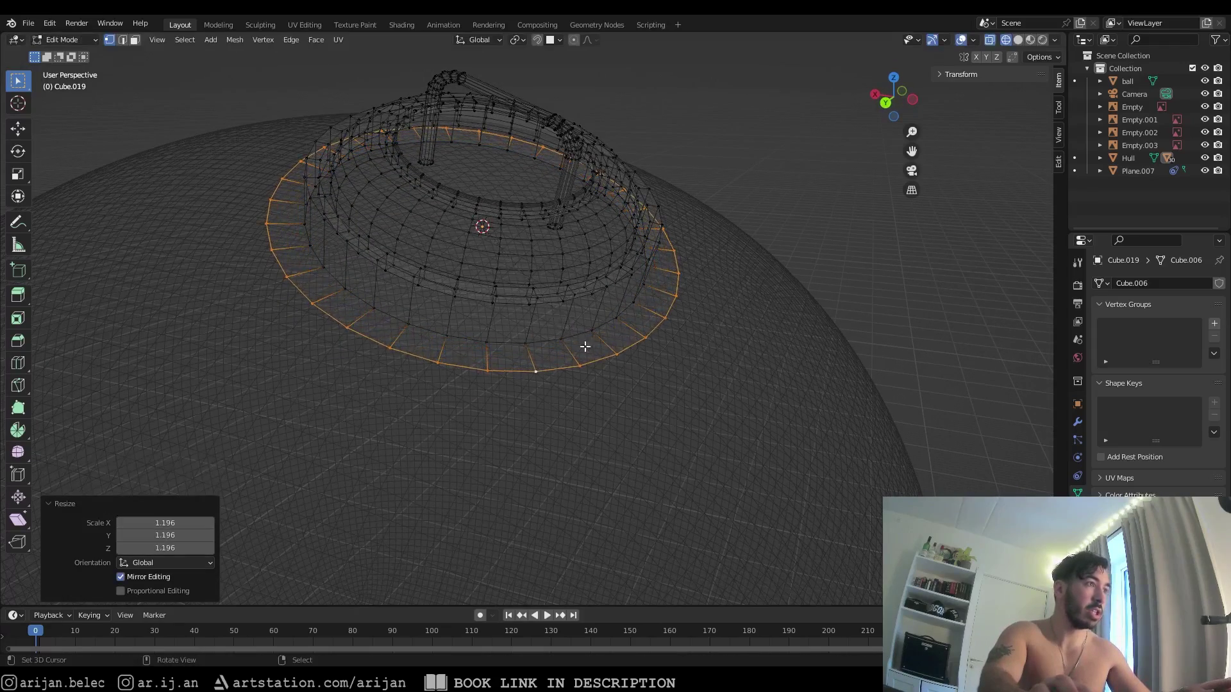
Return to solid shading and select the edge loop where the flange meets the cap's rim
key(shift+z)
key(shift+z)
mouse_move(585, 346)
middle_down()
mouse_move(560, 300)
mouse_move(524, 365)
mouse_move(554, 341)
mouse_move(511, 327)
mouse_move(359, 218)
mouse_move(494, 367)
mouse_move(407, 351)
middle_up()
key(shift+z)
key(2)
key(1)
scroll(527, 327, up, 3)
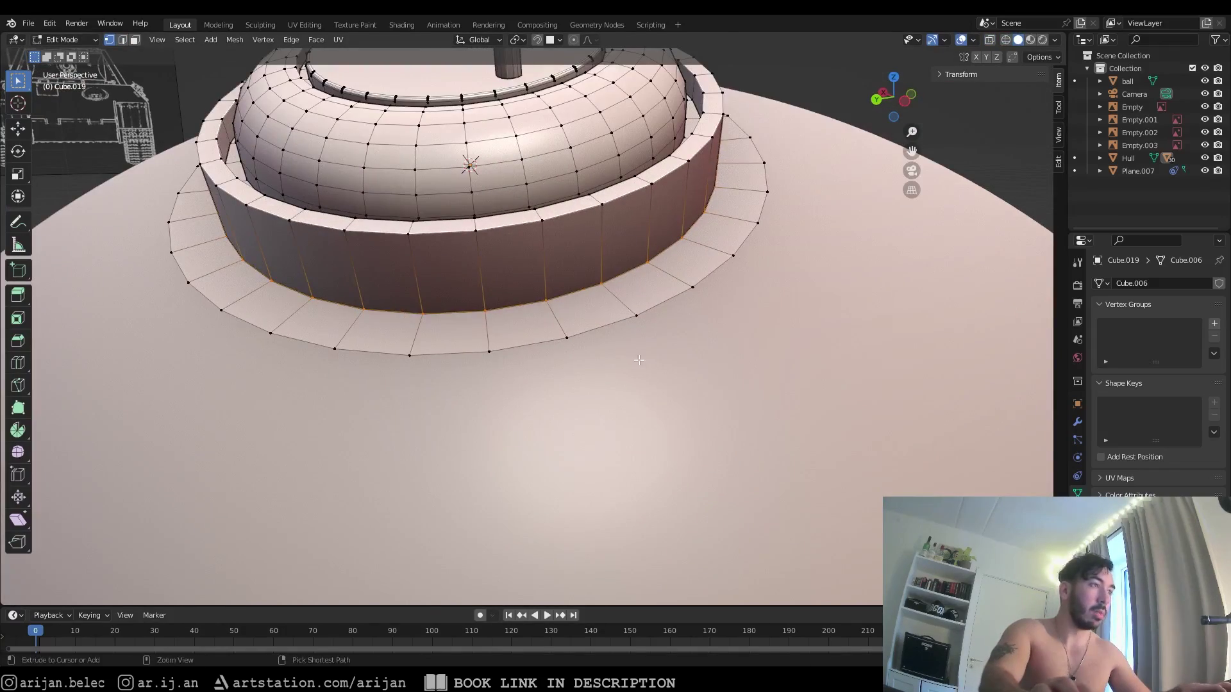
key(ctrl+b)
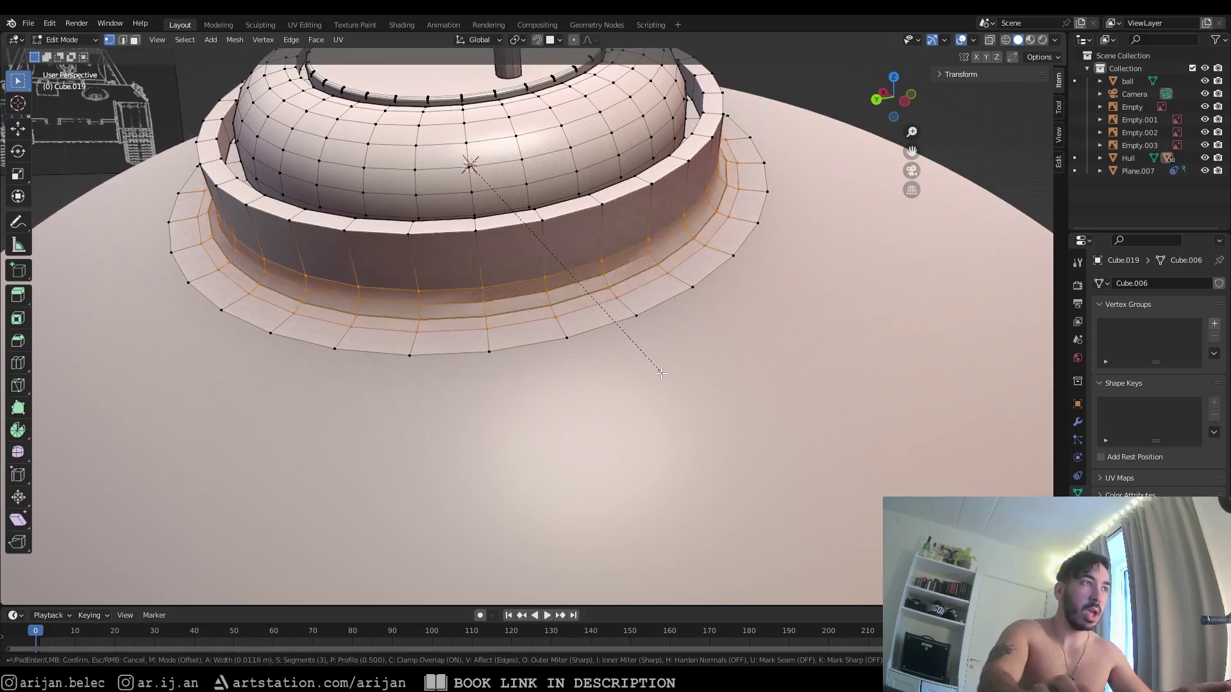
scroll(659, 370, down, 1)
scroll(662, 376, up, 1)
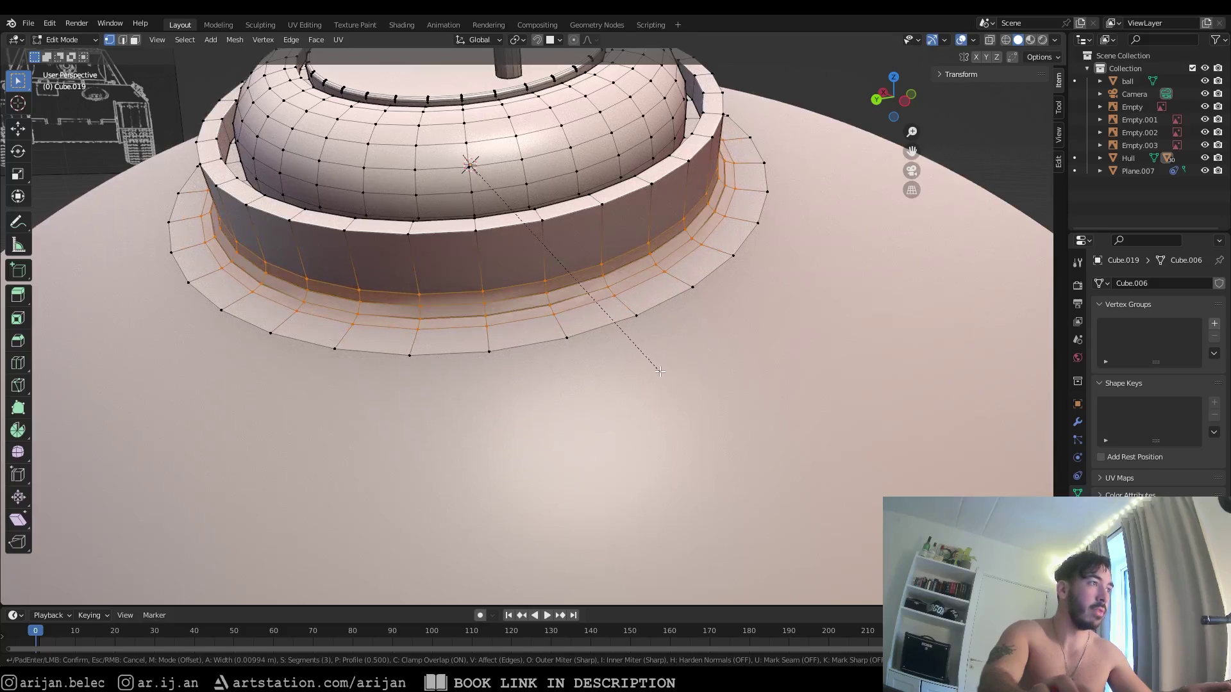
scroll(665, 376, down, 1)
key(Escape)
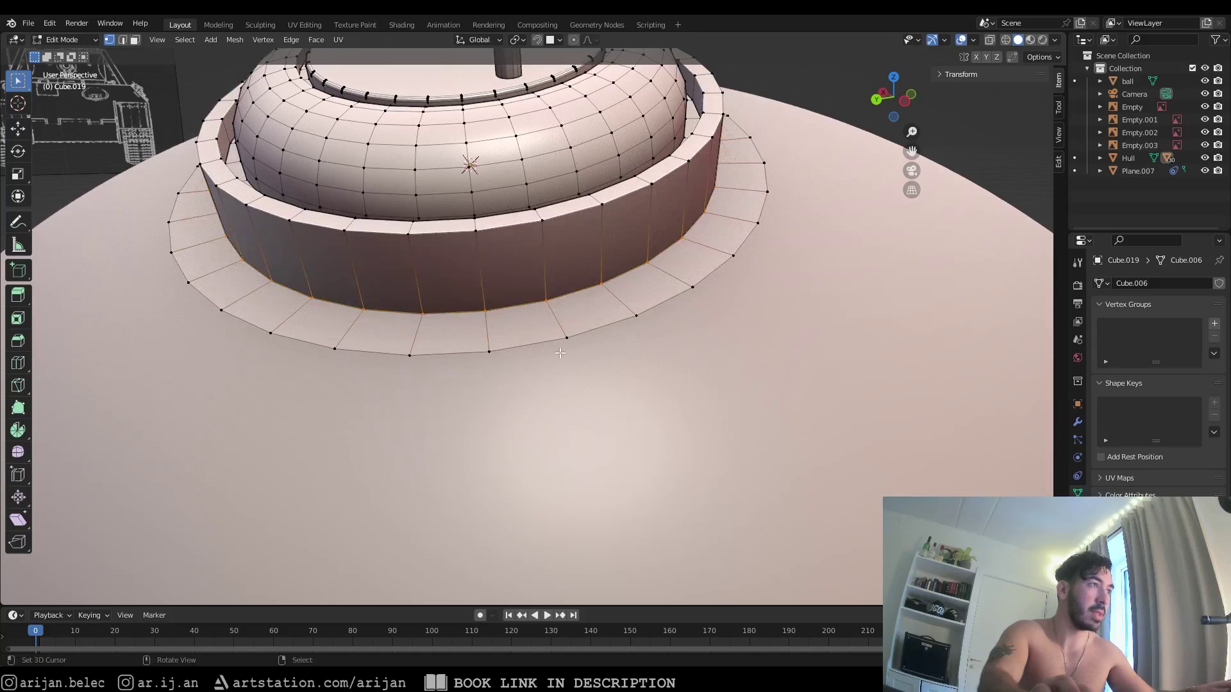
key(s)
right_click(643, 381)
Scale the flange's outer loop to about 0.97 and bevel the loop joining the flange and rim with 3 segments
key(s)
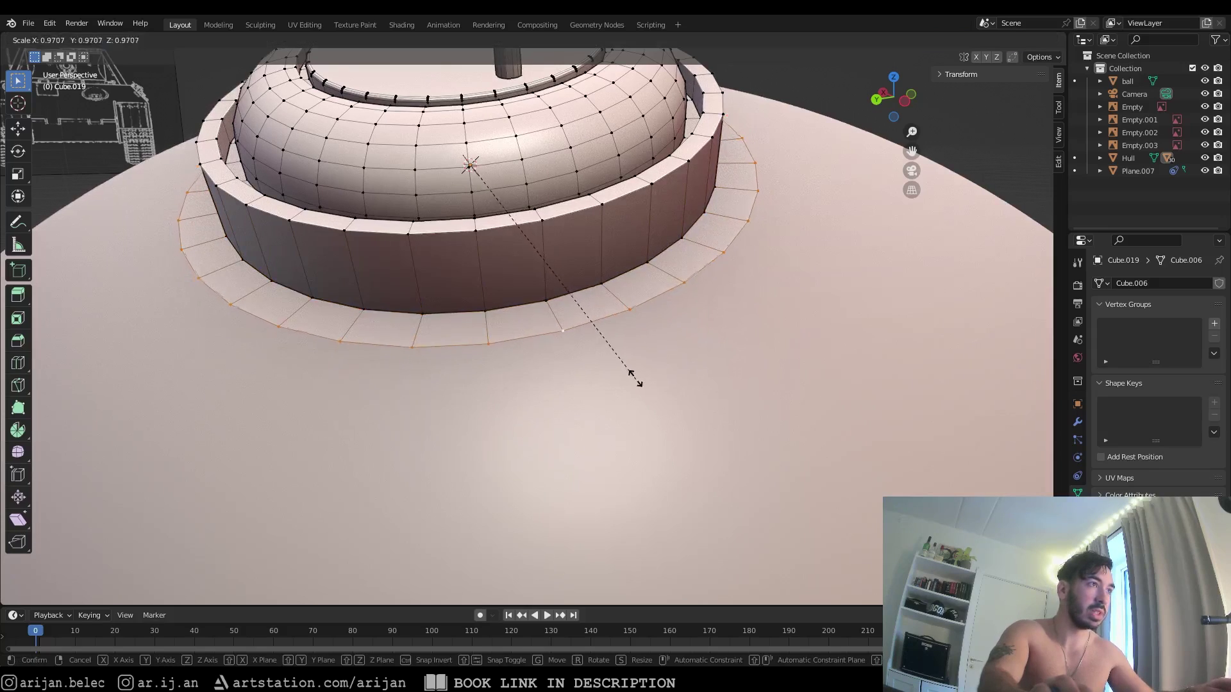
click(632, 379)
key(2)
scroll(524, 316, up, 1)
key(ctrl+b)
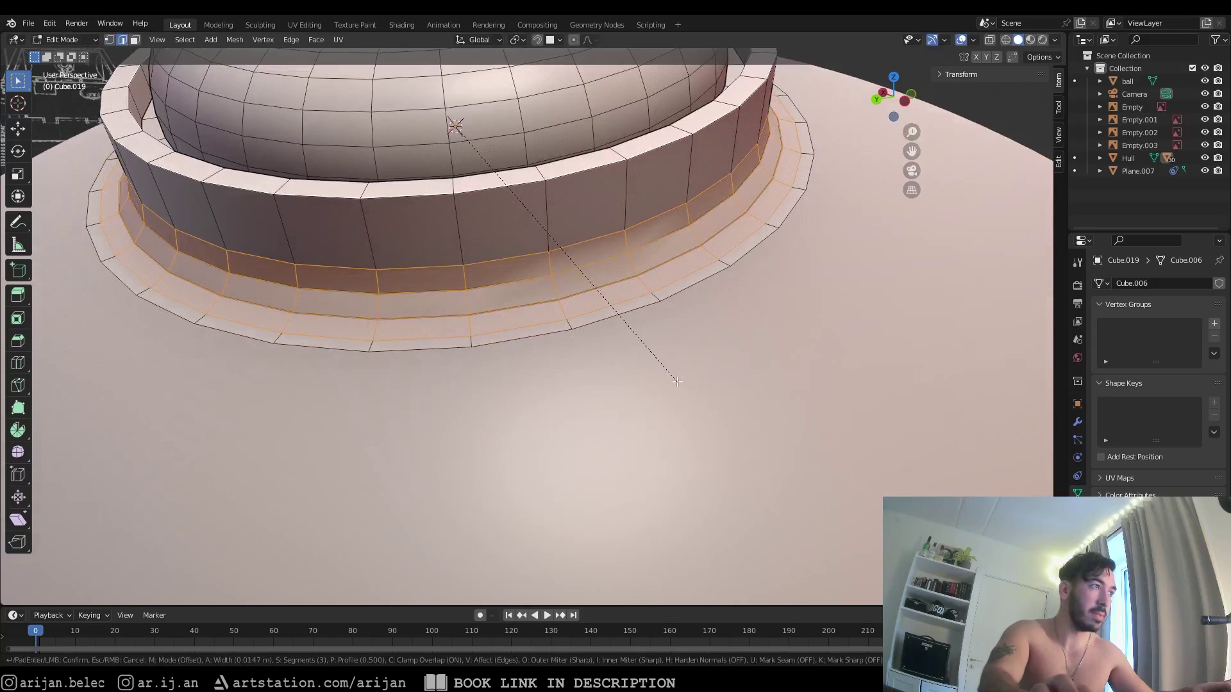
click(676, 366)
Merge all of the cap's vertices by distance and return to object mode
key(a)
key(m)
key(b)
key(Tab)
scroll(676, 318, down, 4)
middle_drag(676, 320, 567, 275)
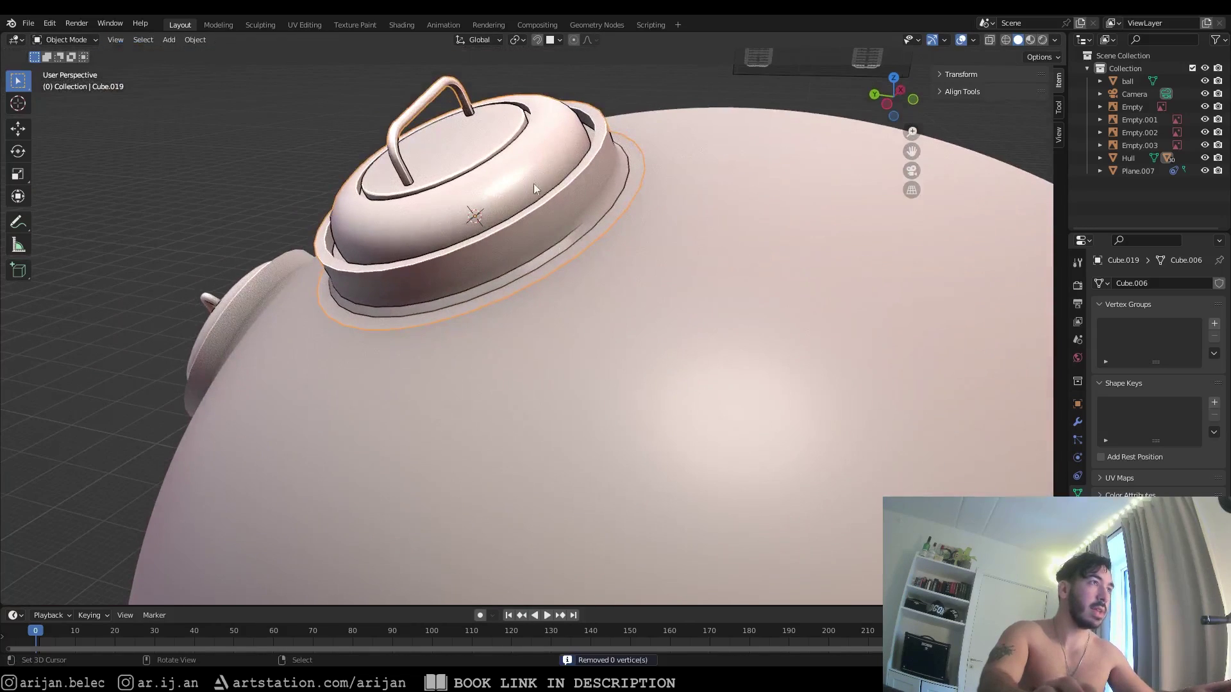
Deselect the cap and save the file
middle_drag(535, 184, 673, 187)
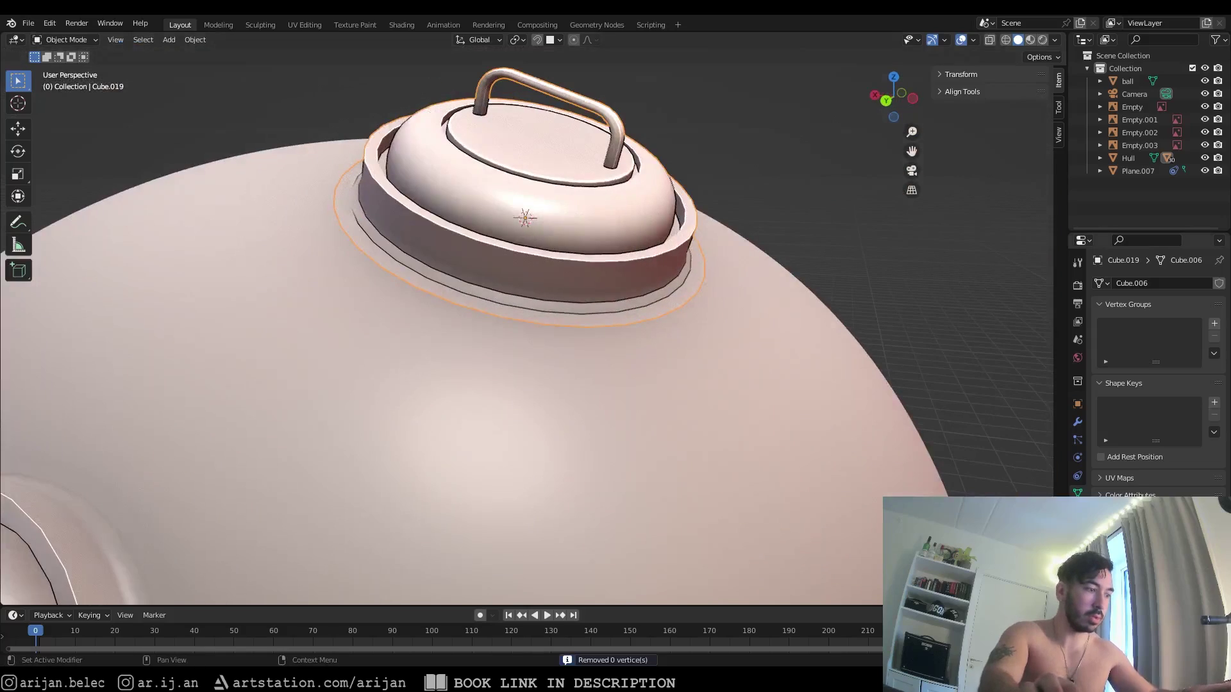
mouse_move(586, 266)
middle_down()
mouse_move(596, 285)
mouse_move(671, 286)
middle_up()
key(alt+a)
key(ctrl+s)
mouse_move(593, 288)
middle_down()
mouse_move(572, 258)
mouse_move(575, 186)
mouse_move(606, 225)
middle_up()
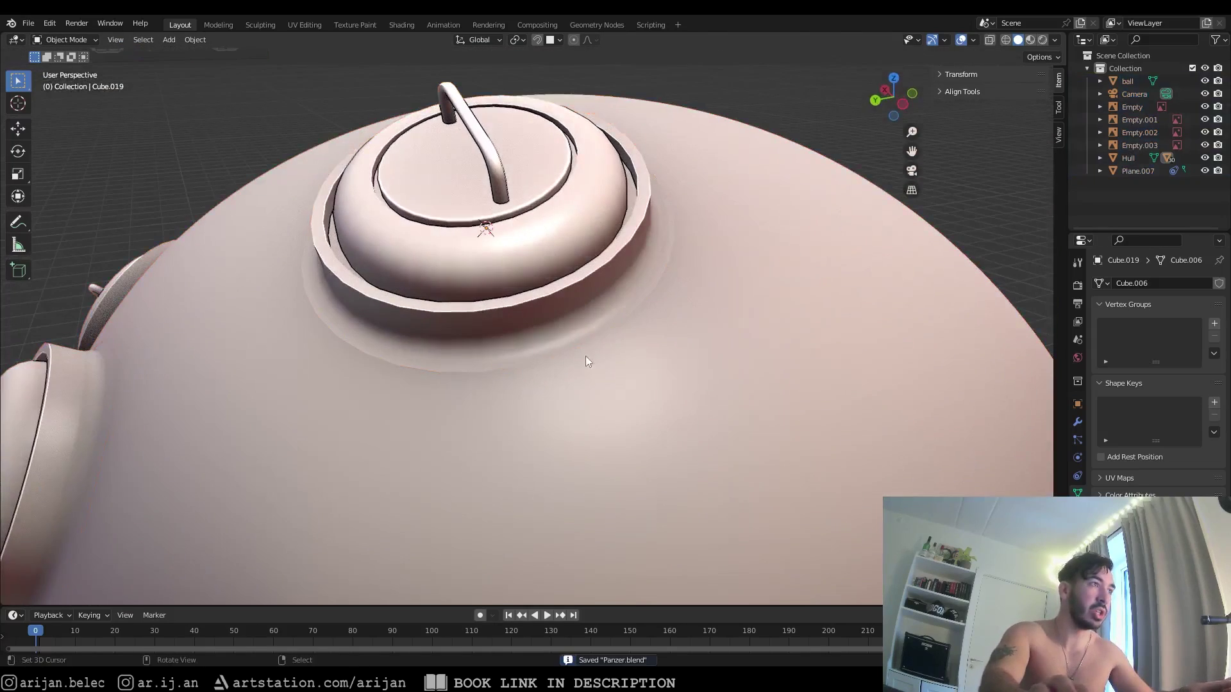
Select all the flange's edge loops, from its outer edge up to the rim, in edit mode and save the file
mouse_move(586, 355)
middle_down()
mouse_move(594, 313)
mouse_move(528, 308)
mouse_move(554, 204)
middle_up()
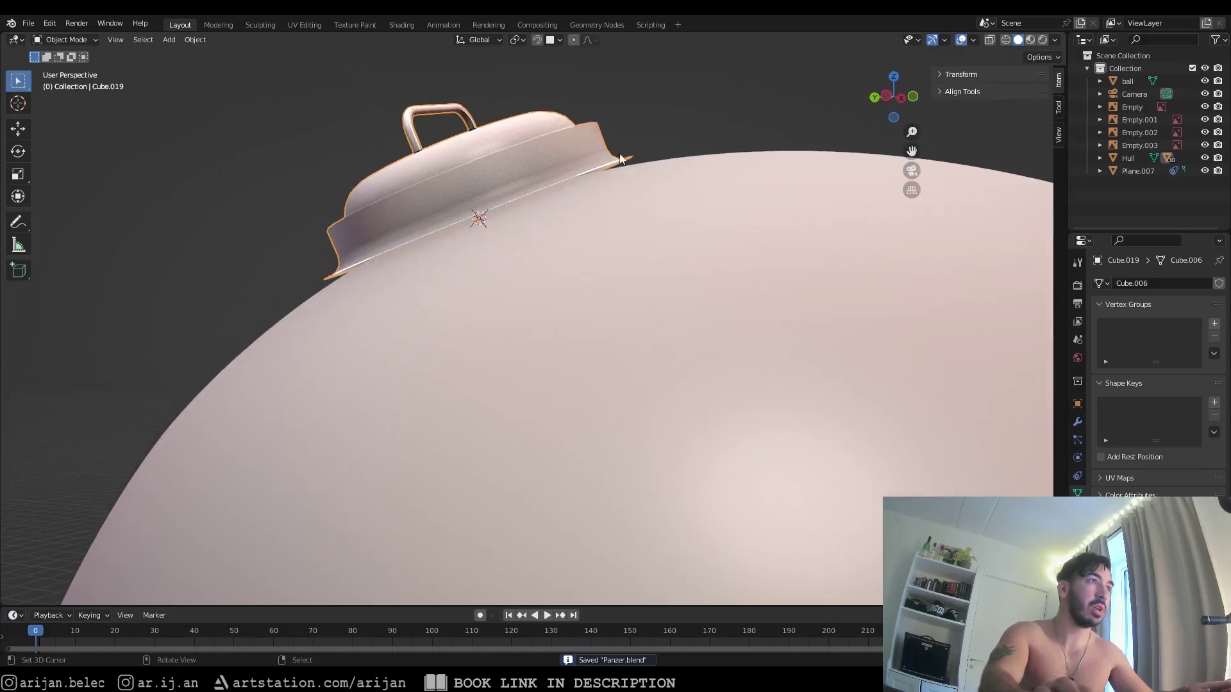
mouse_move(633, 167)
middle_down()
mouse_move(412, 257)
mouse_move(450, 280)
mouse_move(617, 295)
mouse_move(599, 215)
mouse_move(518, 197)
middle_up()
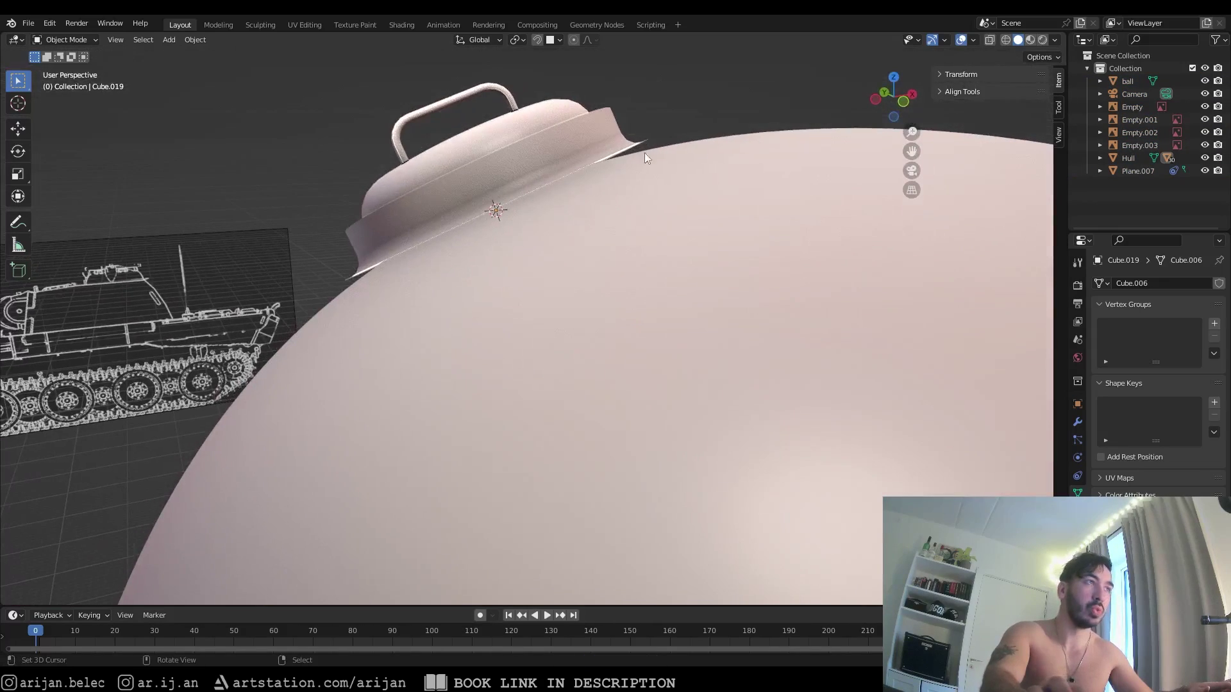
mouse_move(588, 315)
middle_down()
mouse_move(613, 357)
mouse_move(627, 353)
mouse_move(644, 125)
mouse_move(667, 131)
mouse_move(661, 161)
mouse_move(661, 147)
middle_up()
key(Tab)
alt+right_click(603, 345)
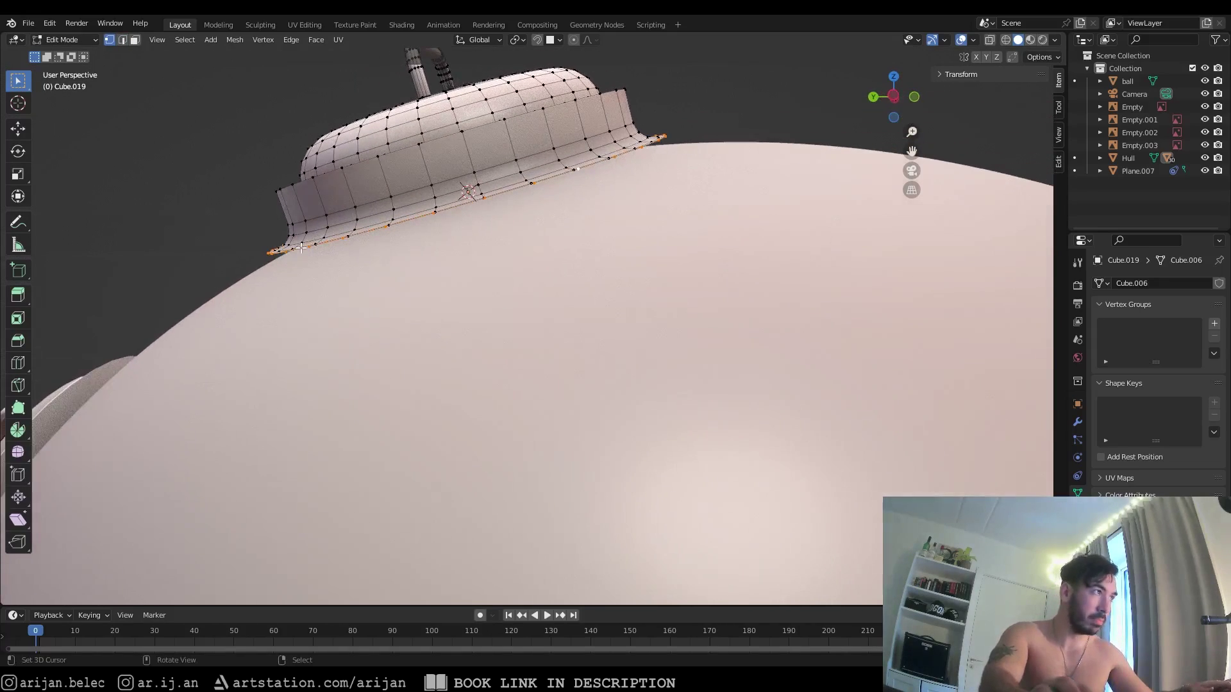
middle_drag(405, 322, 456, 353)
scroll(751, 331, down, 2)
scroll(751, 331, up, 3)
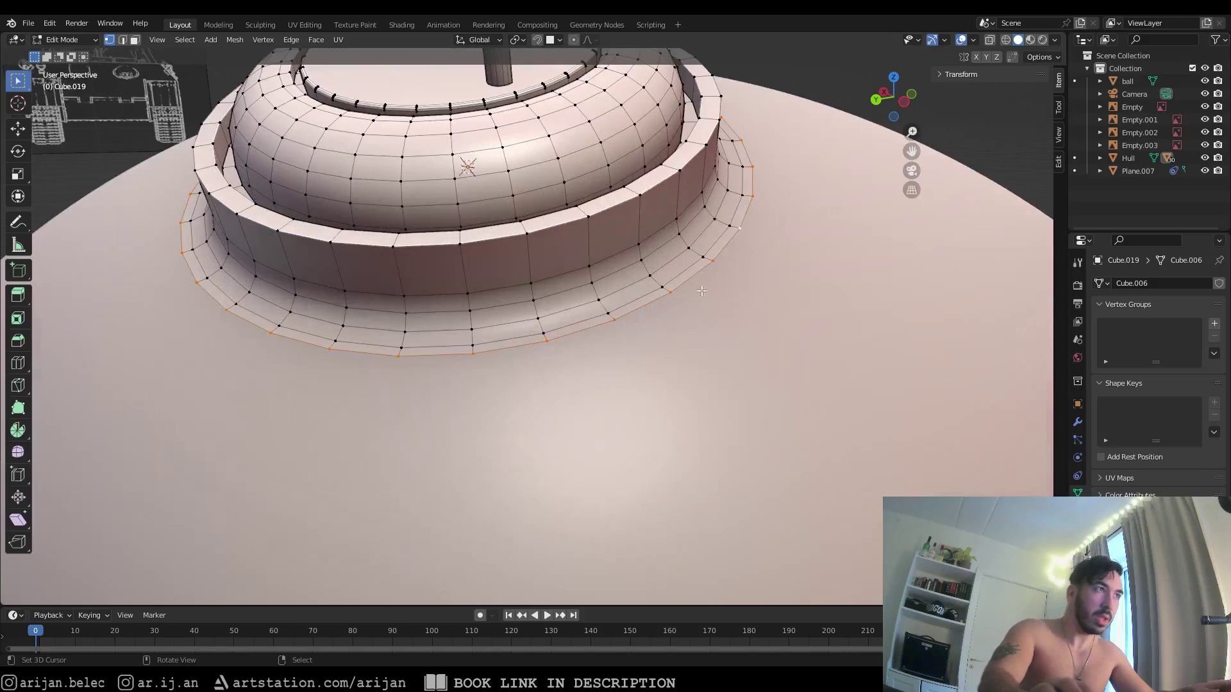
scroll(653, 308, up, 2)
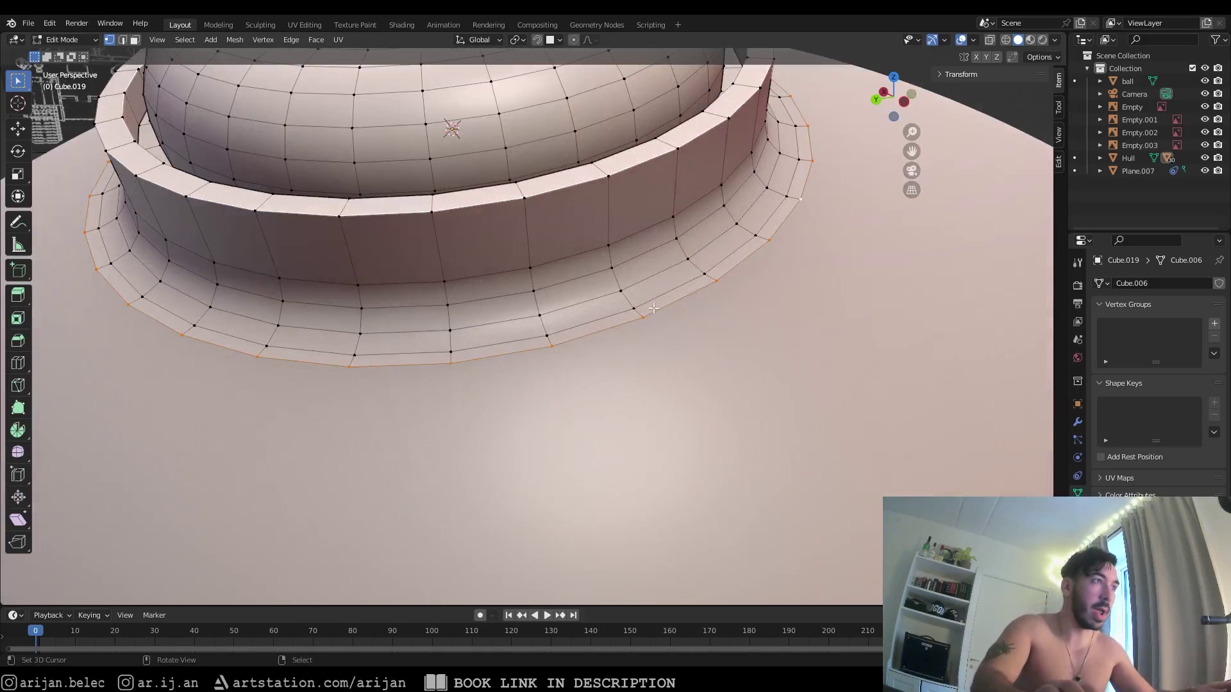
alt+shift+click(653, 276)
alt+shift+click(641, 254)
alt+shift+click(635, 234)
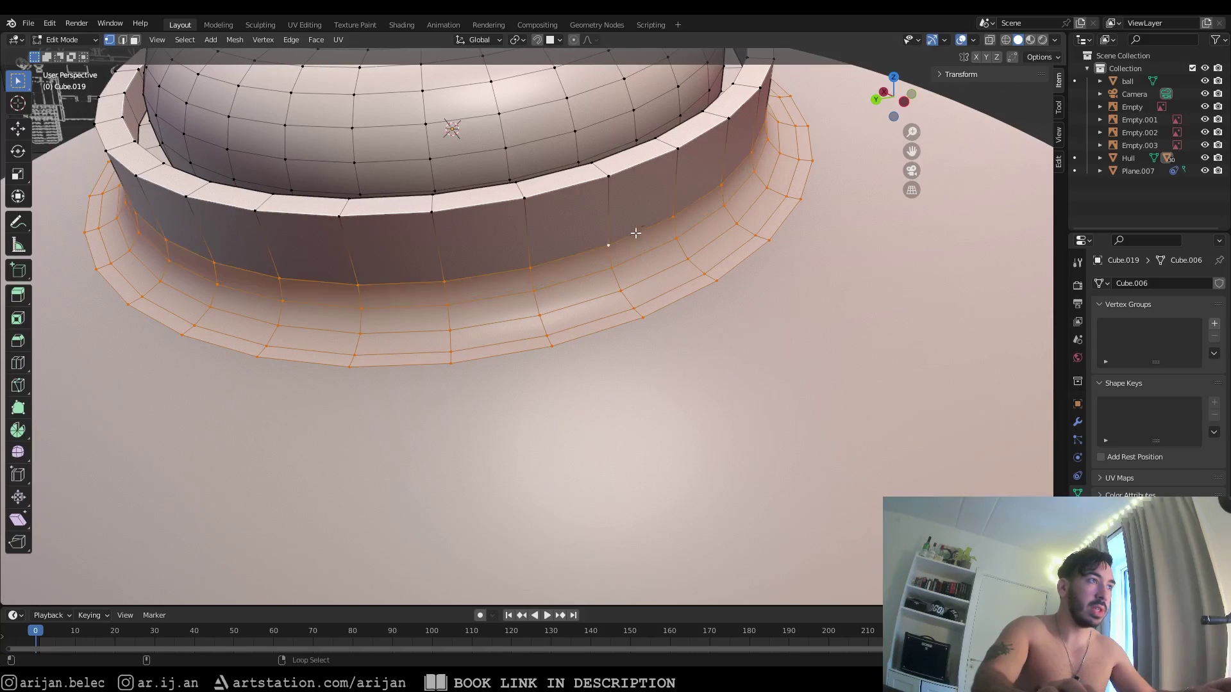
middle_drag(635, 234, 599, 206)
scroll(634, 179, down, 2)
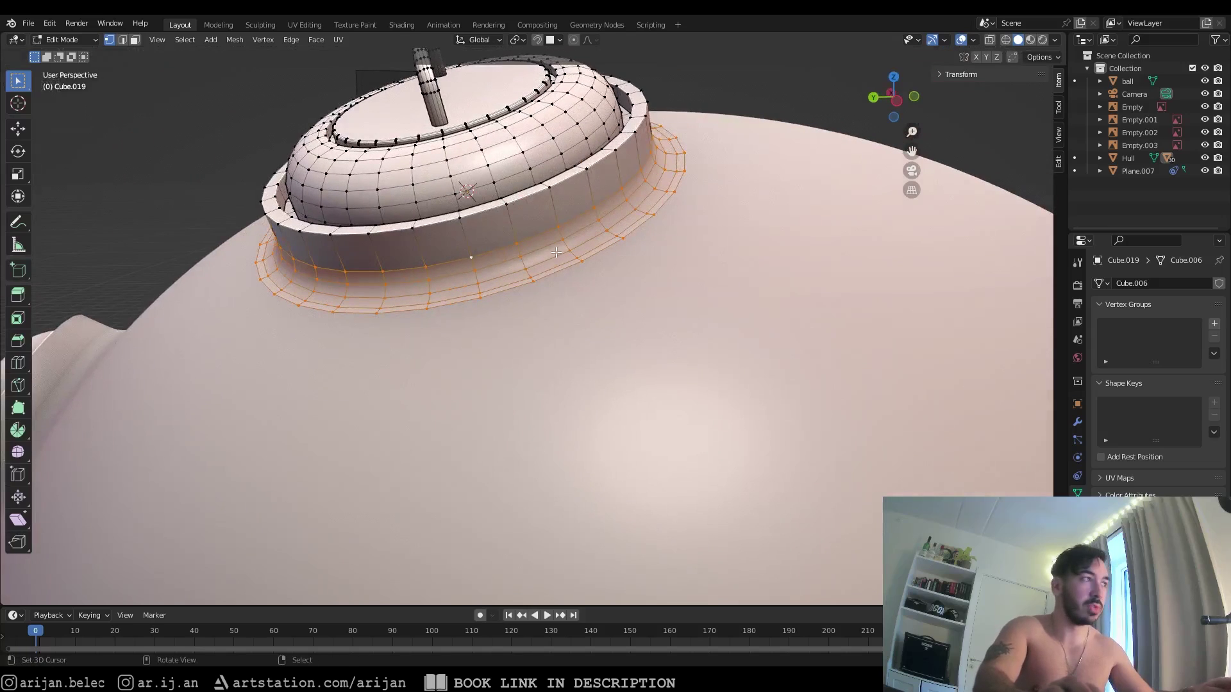
key(ctrl+s)
Create a new vertex group and assign the selected flange loops to it with weight 0
scroll(552, 254, up, 2)
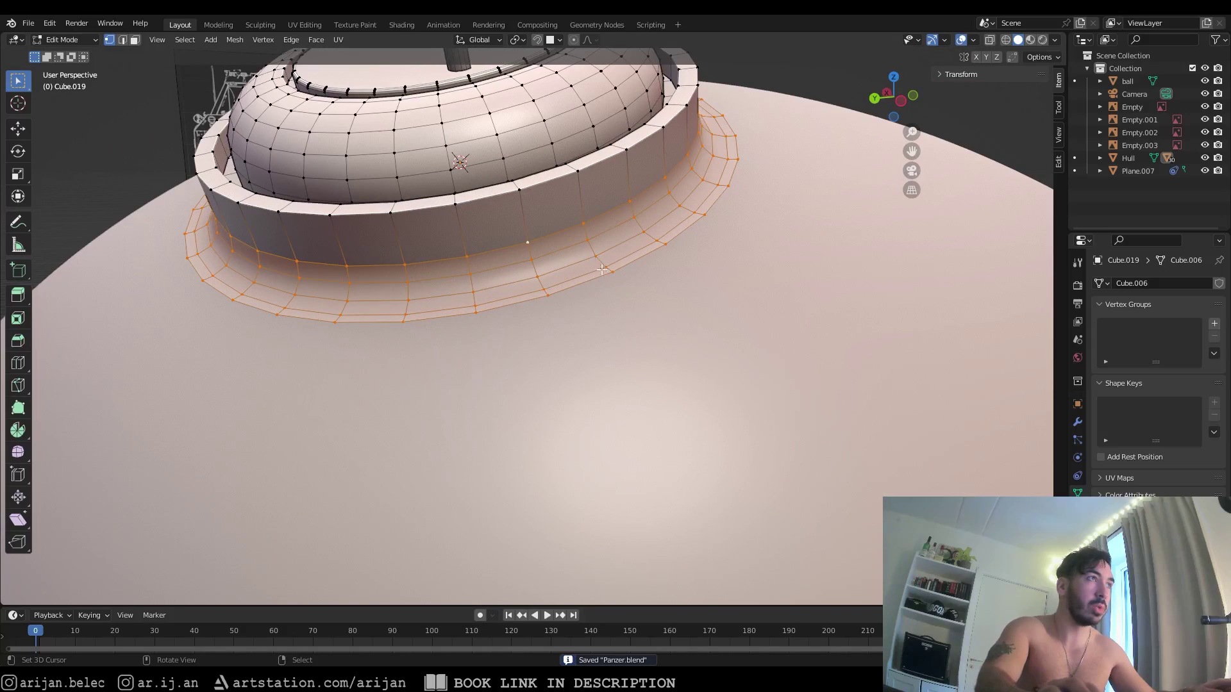
middle_drag(443, 203, 673, 275)
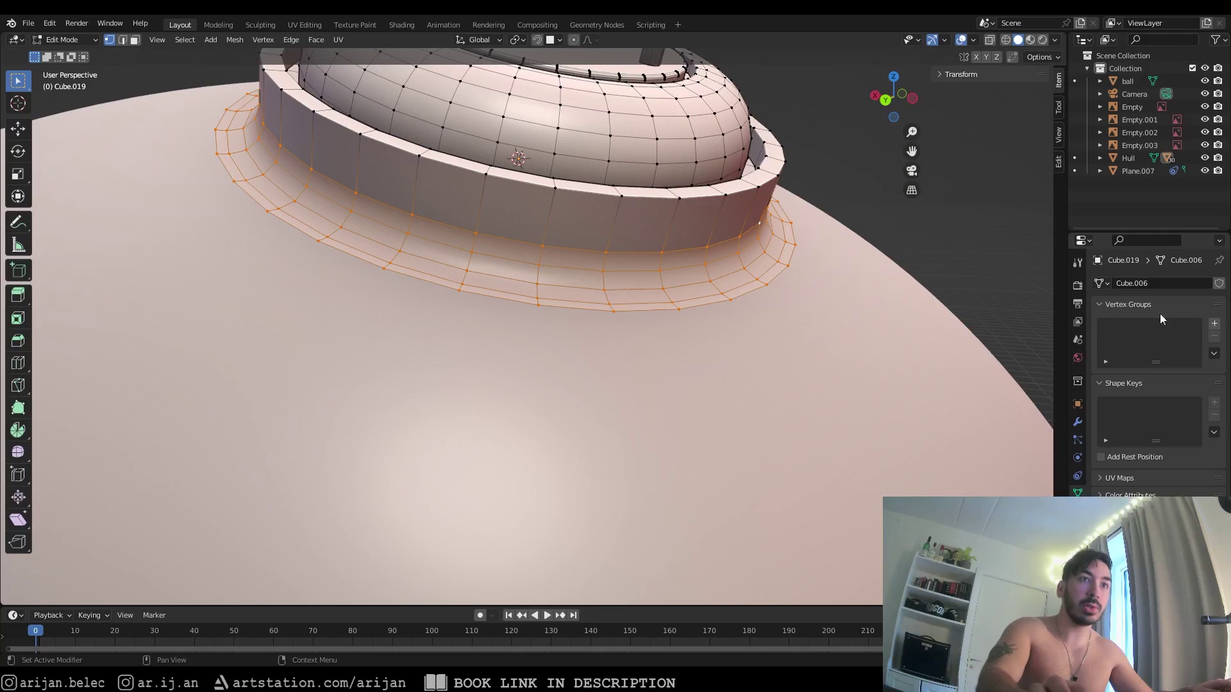
click(1214, 324)
click(1110, 404)
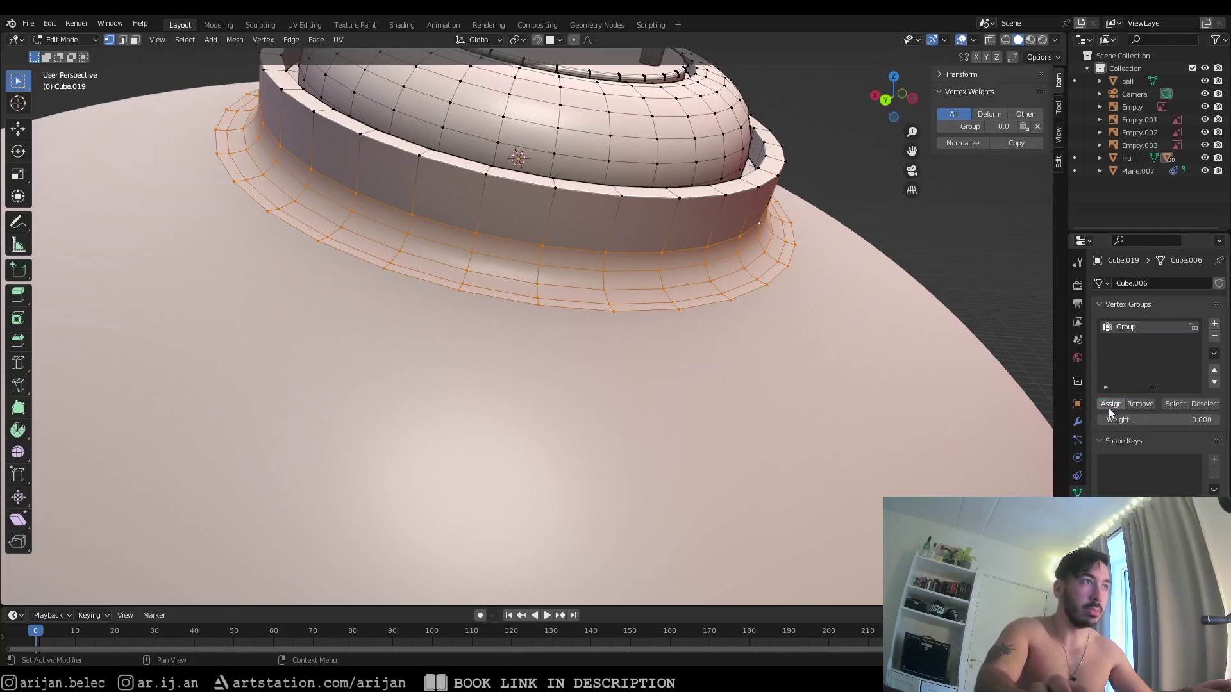
middle_drag(645, 276, 625, 280)
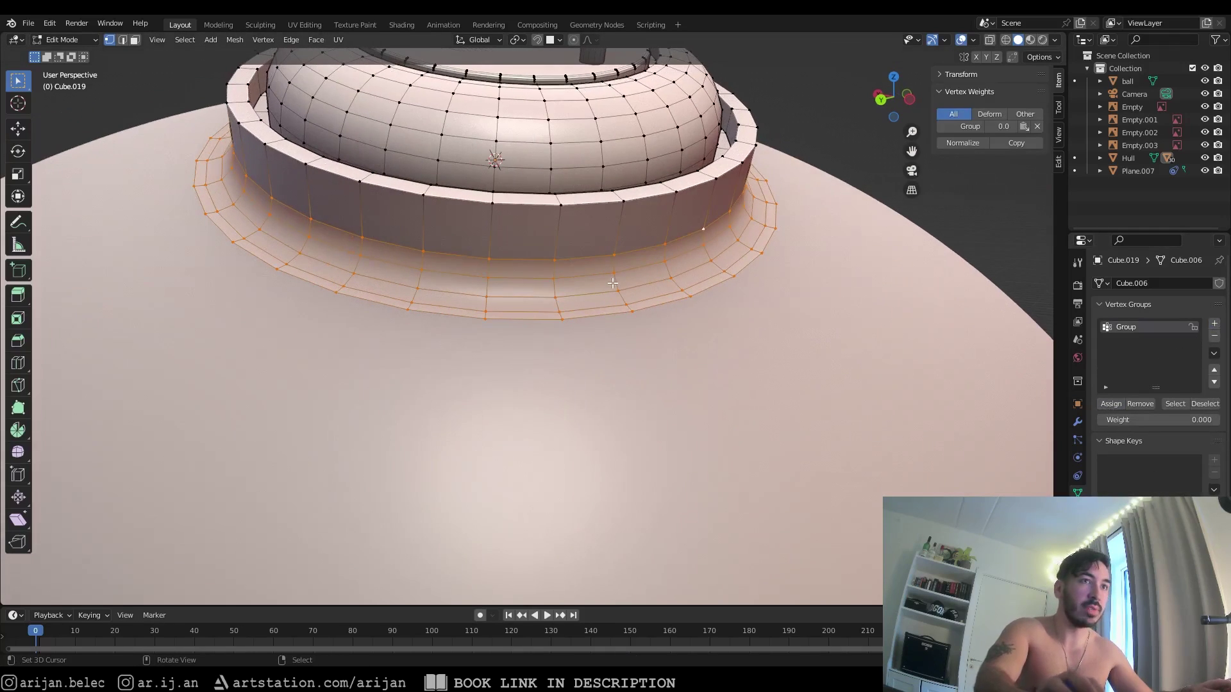
middle_drag(731, 302, 712, 335)
scroll(717, 340, up, 2)
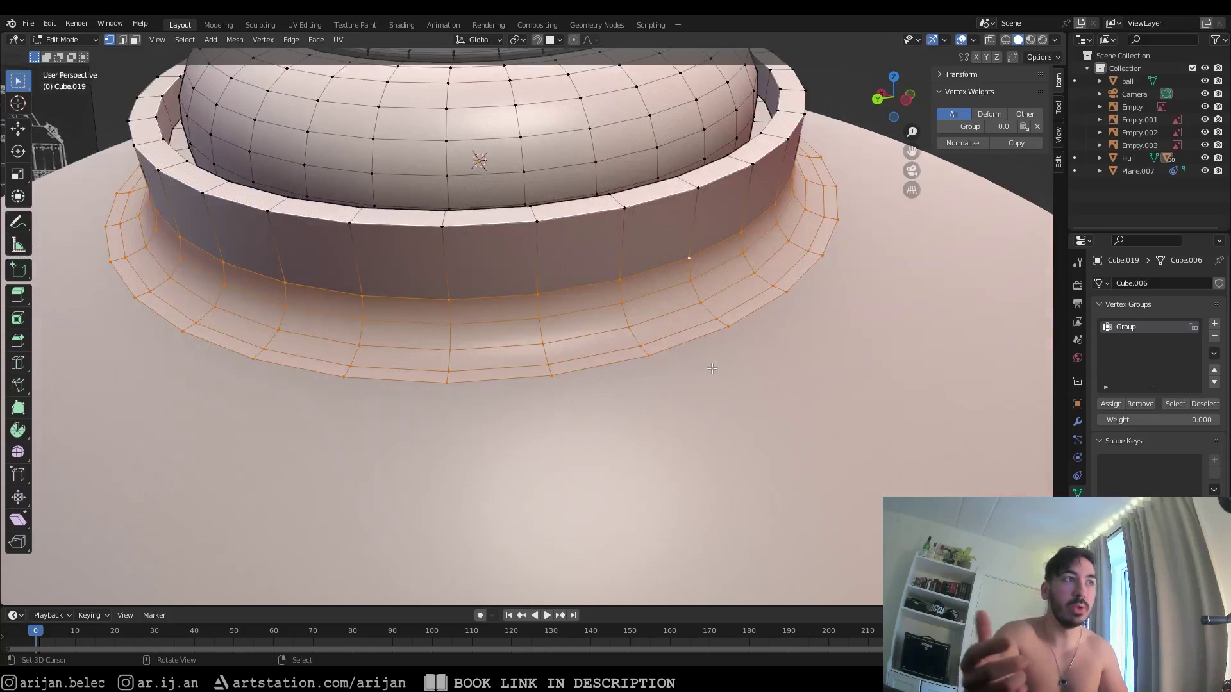
middle_drag(754, 332, 759, 307)
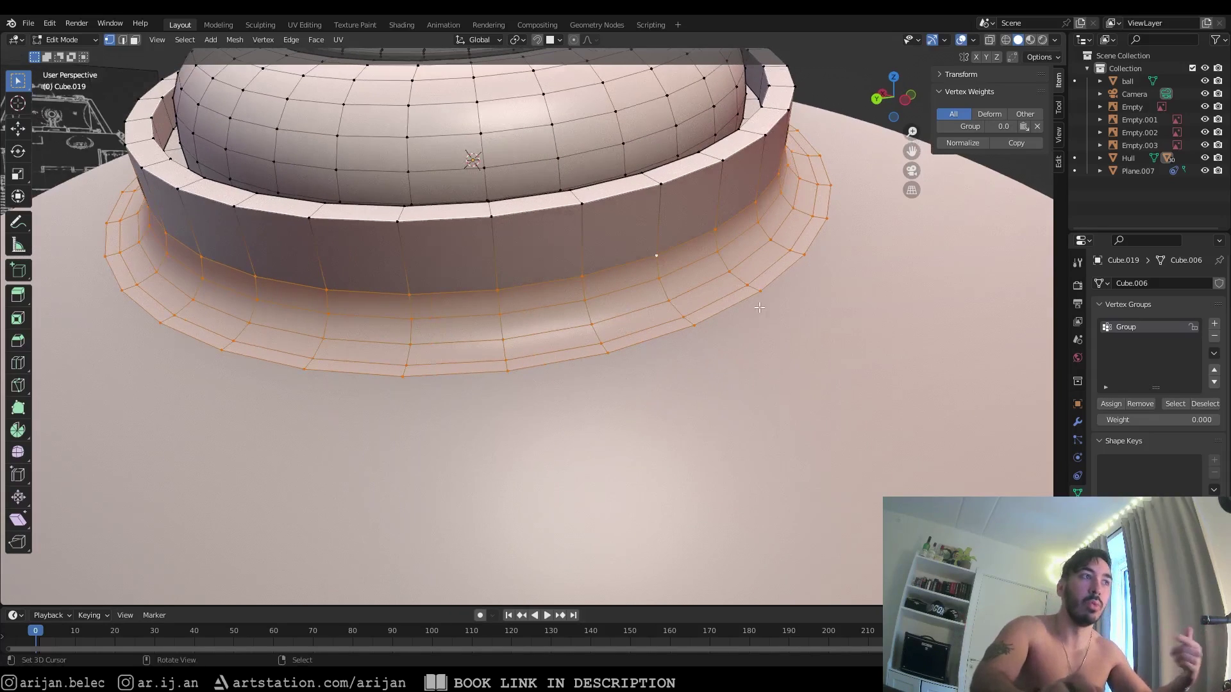
Select only the flange's outermost edge loop and assign it to the vertex group with weight 1
alt+click(665, 339)
middle_drag(665, 339, 653, 150)
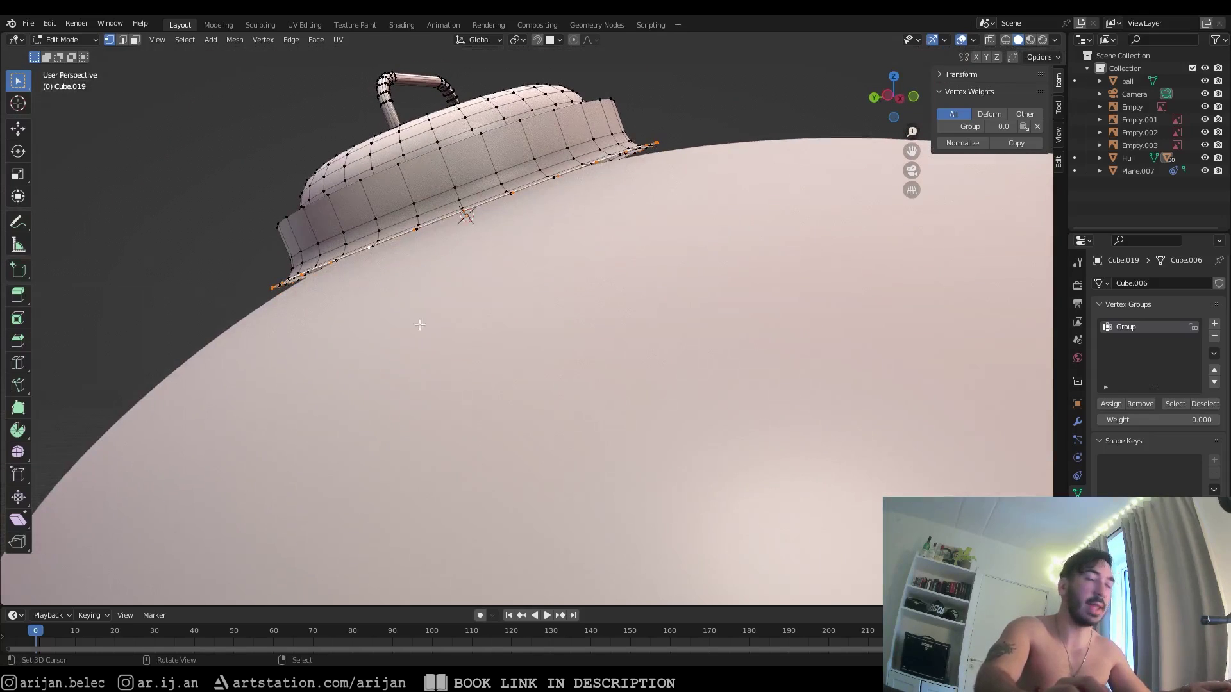
middle_drag(514, 293, 681, 281)
alt+click(525, 244)
alt+click(565, 231)
scroll(715, 286, up, 1)
mouse_move(577, 331)
middle_down()
mouse_move(607, 333)
mouse_move(609, 320)
mouse_move(577, 345)
middle_up()
key(shift+z)
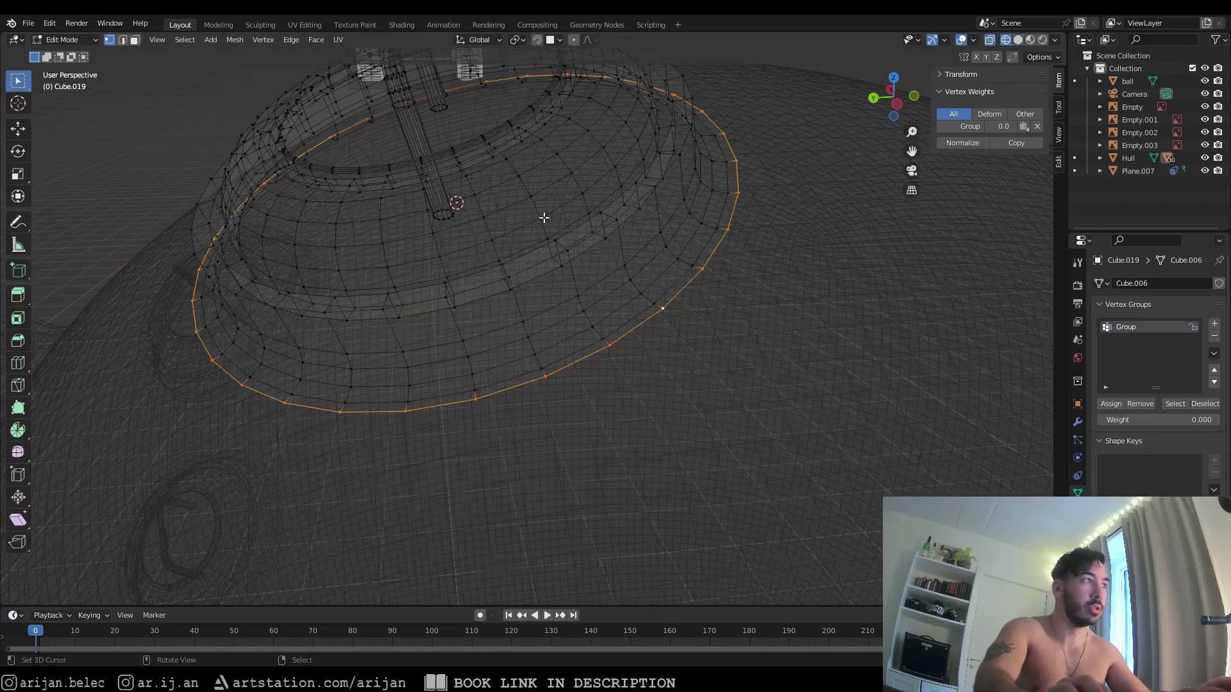
middle_drag(625, 308, 657, 327)
scroll(736, 354, down, 1)
key(shift+z)
scroll(896, 425, up, 2)
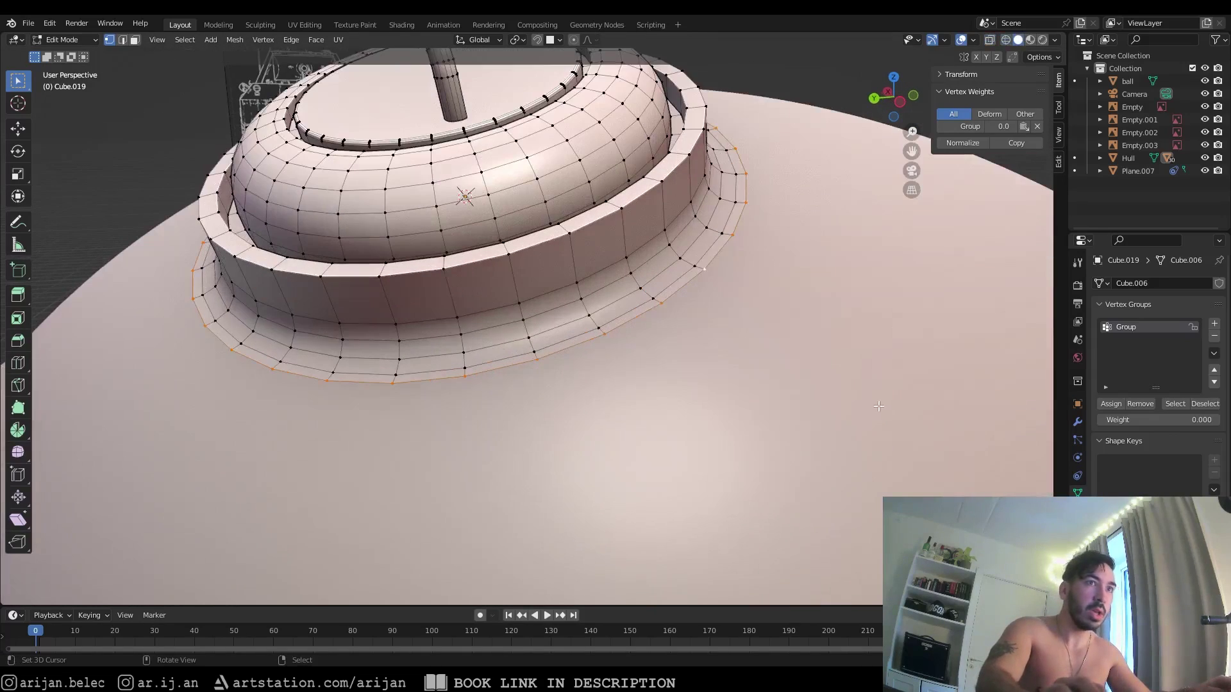
drag(1109, 418, 1192, 419)
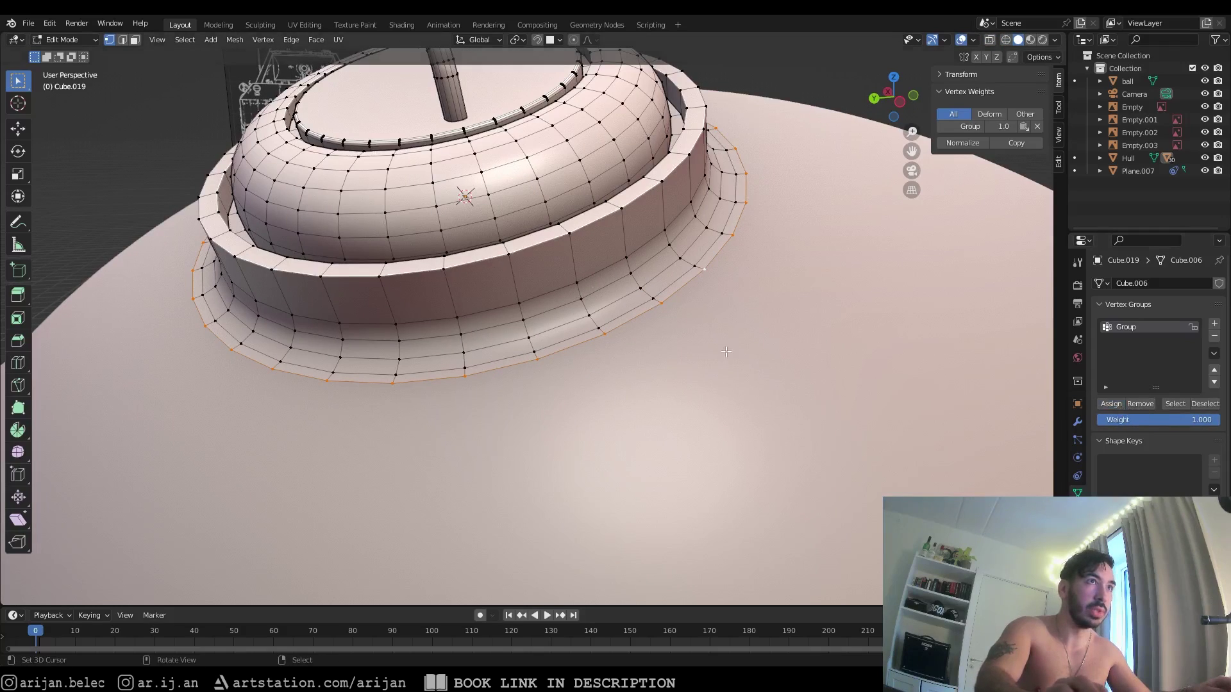
Check the vertex group weights of individual vertices on the flange's inner and outer loops
scroll(726, 352, up, 2)
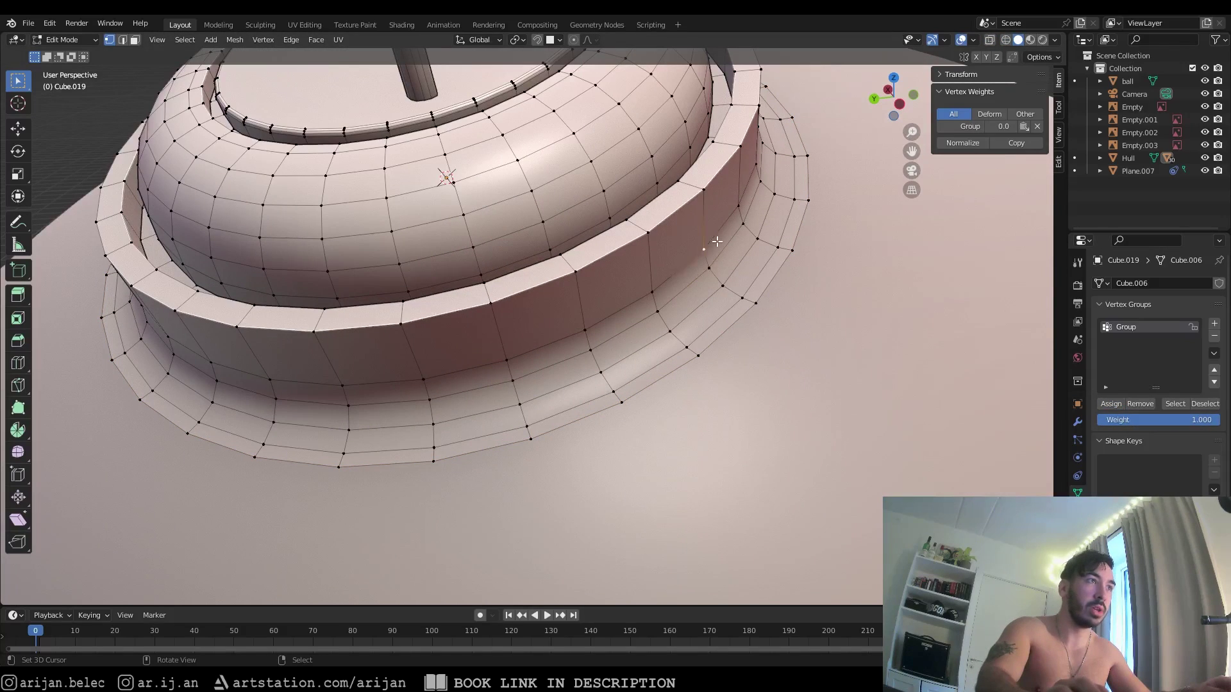
middle_drag(734, 229, 763, 206)
click(948, 91)
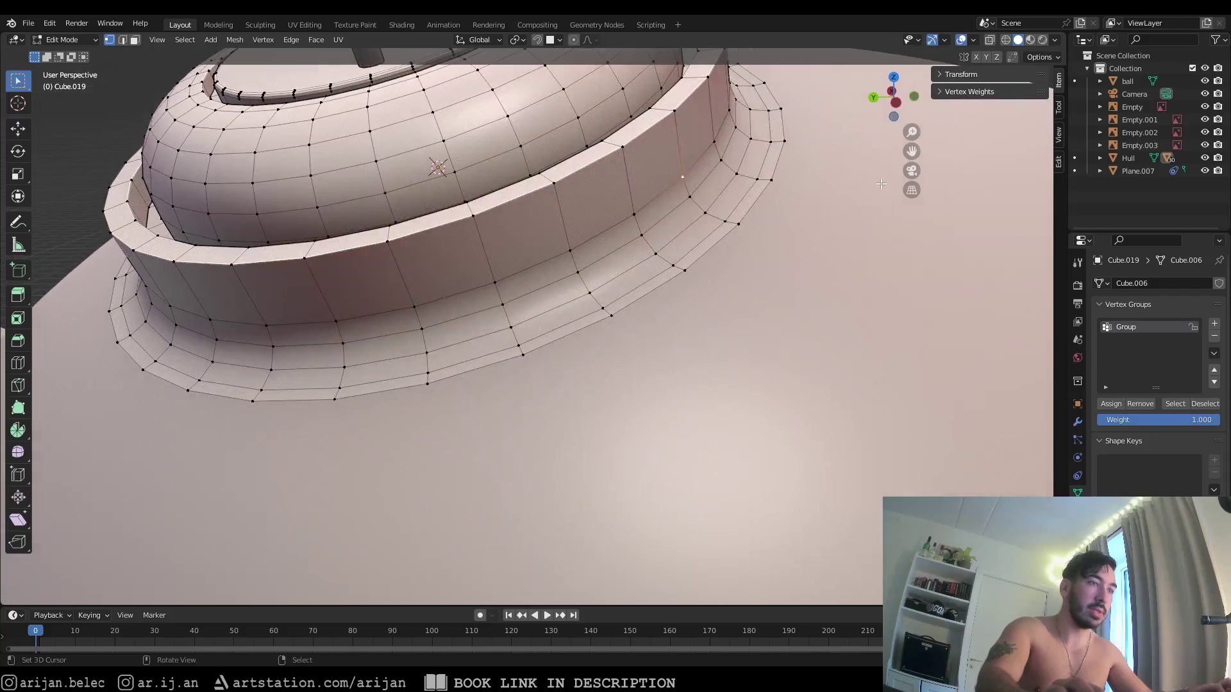
click(948, 91)
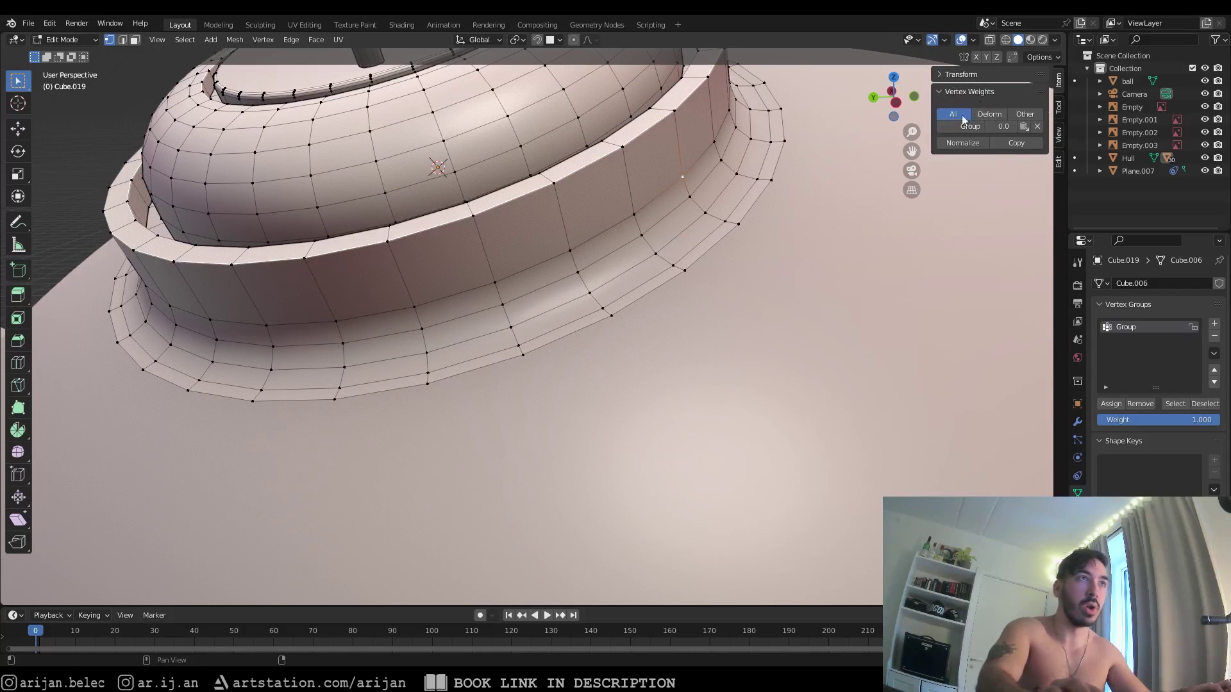
middle_drag(667, 340, 694, 332)
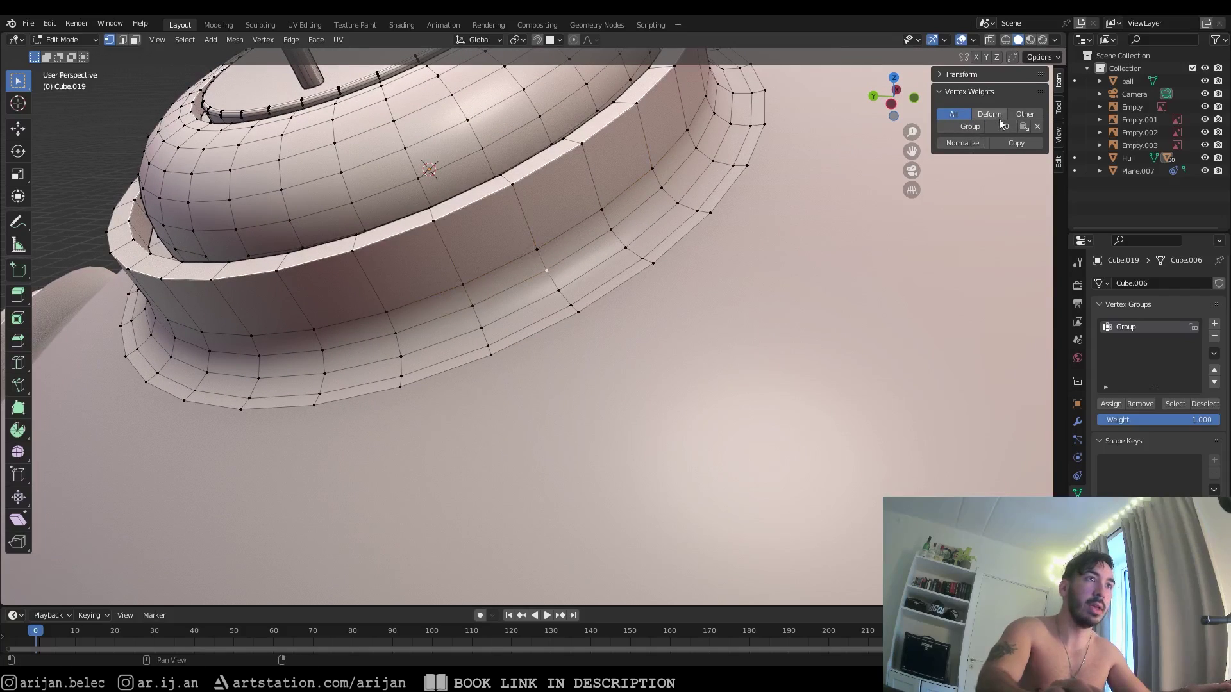
key(Return)
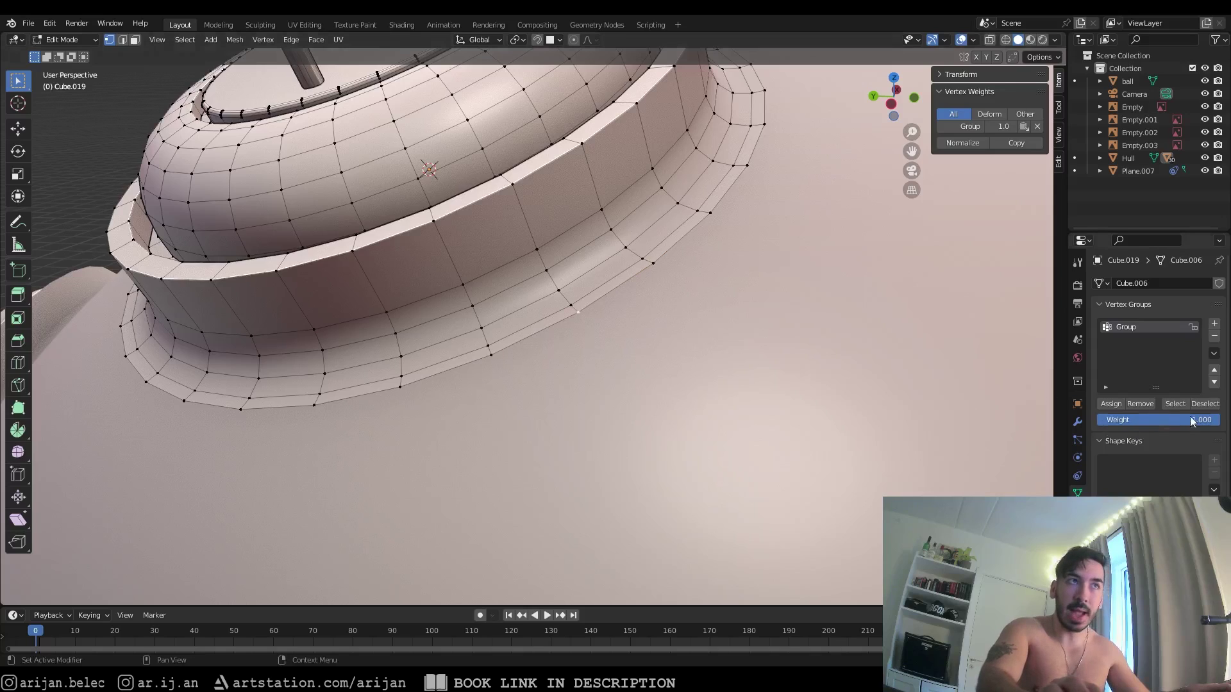
key(Return)
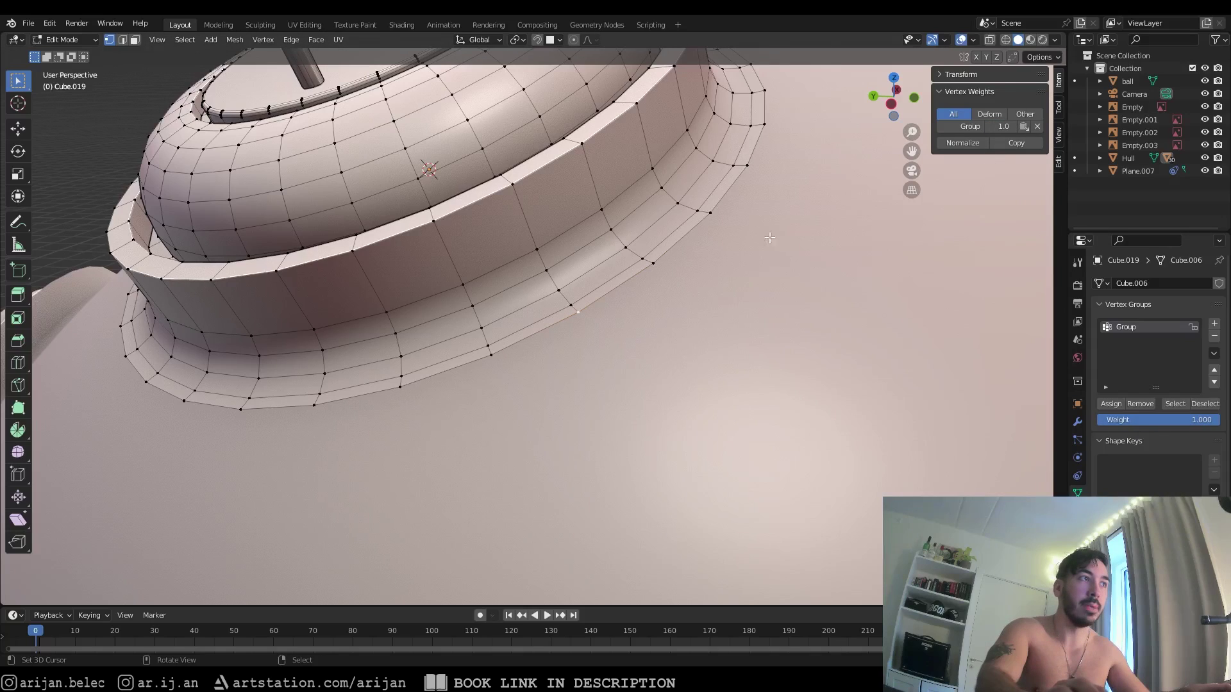
right_click(405, 381)
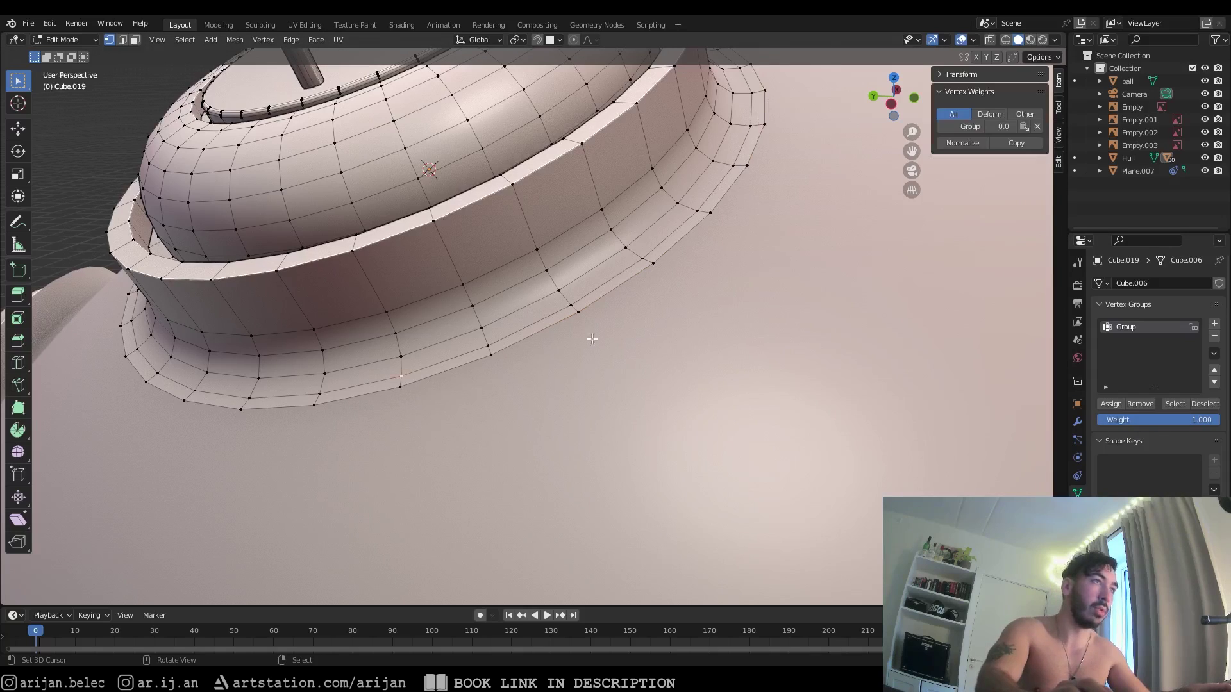
scroll(660, 339, up, 3)
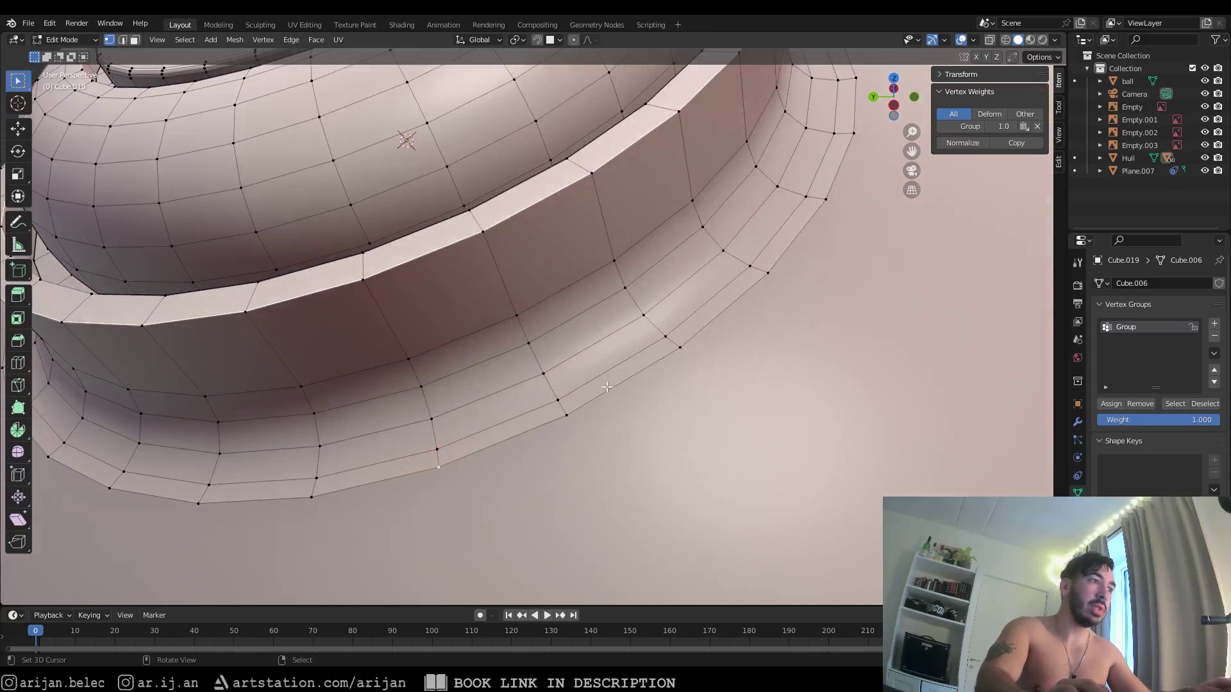
Select the flange's second edge loop from the outside and assign it to the vertex group with weight 0.8
scroll(646, 326, down, 3)
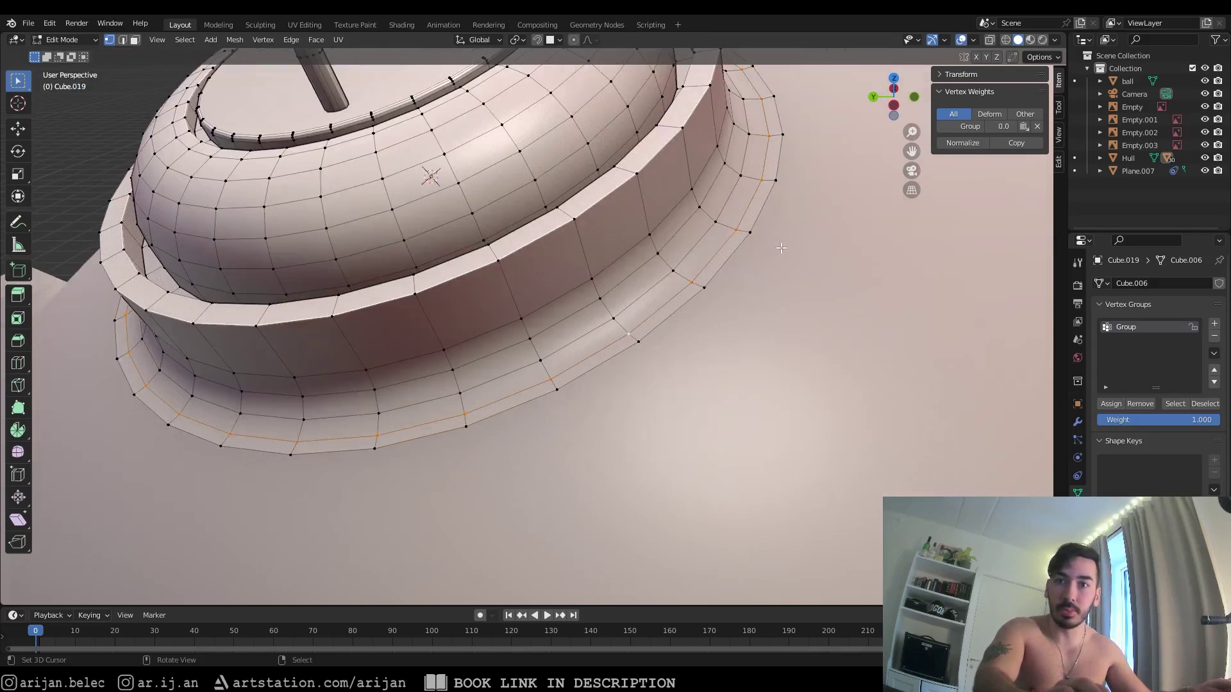
middle_drag(821, 218, 819, 207)
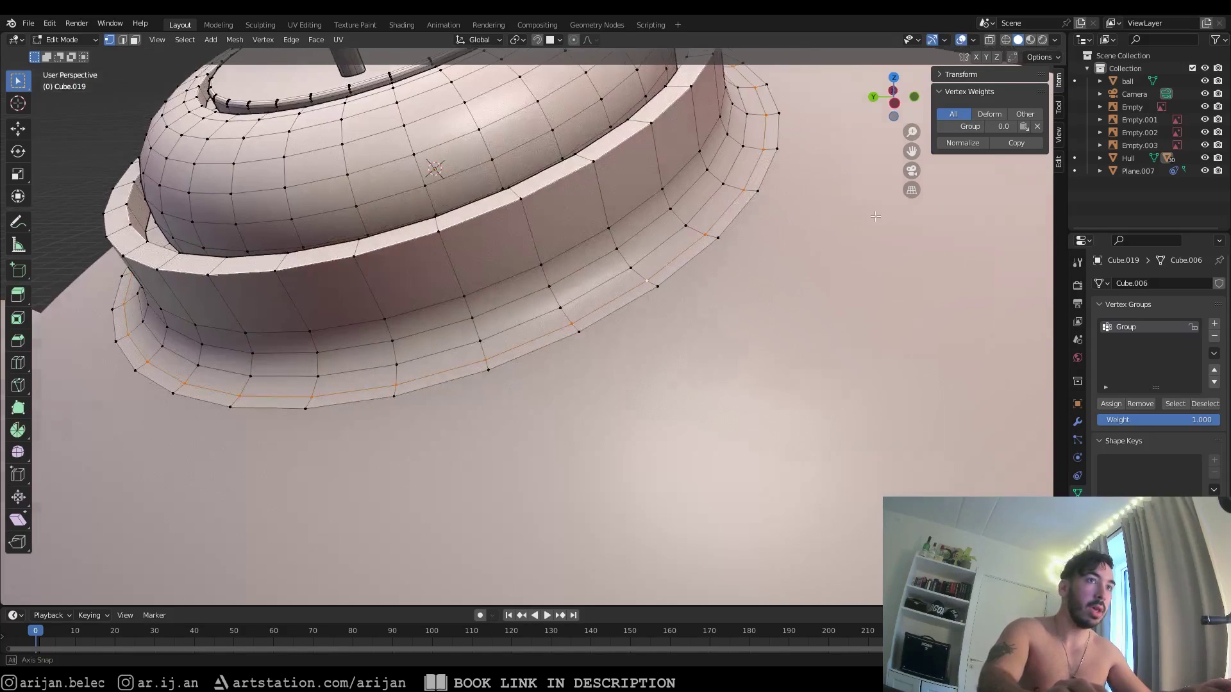
click(1154, 418)
text(.8)
key(Return)
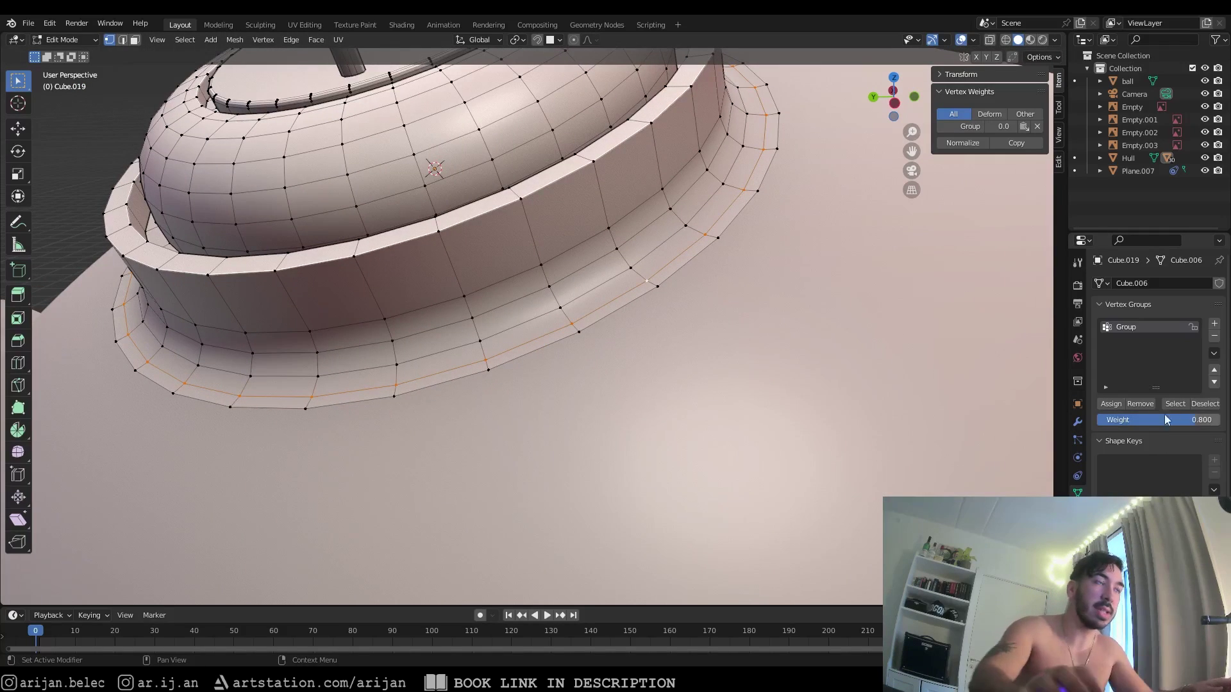
click(1111, 404)
Select the flange's third edge loop from the outside and assign it to the vertex group with weight 0.6
scroll(697, 244, up, 3)
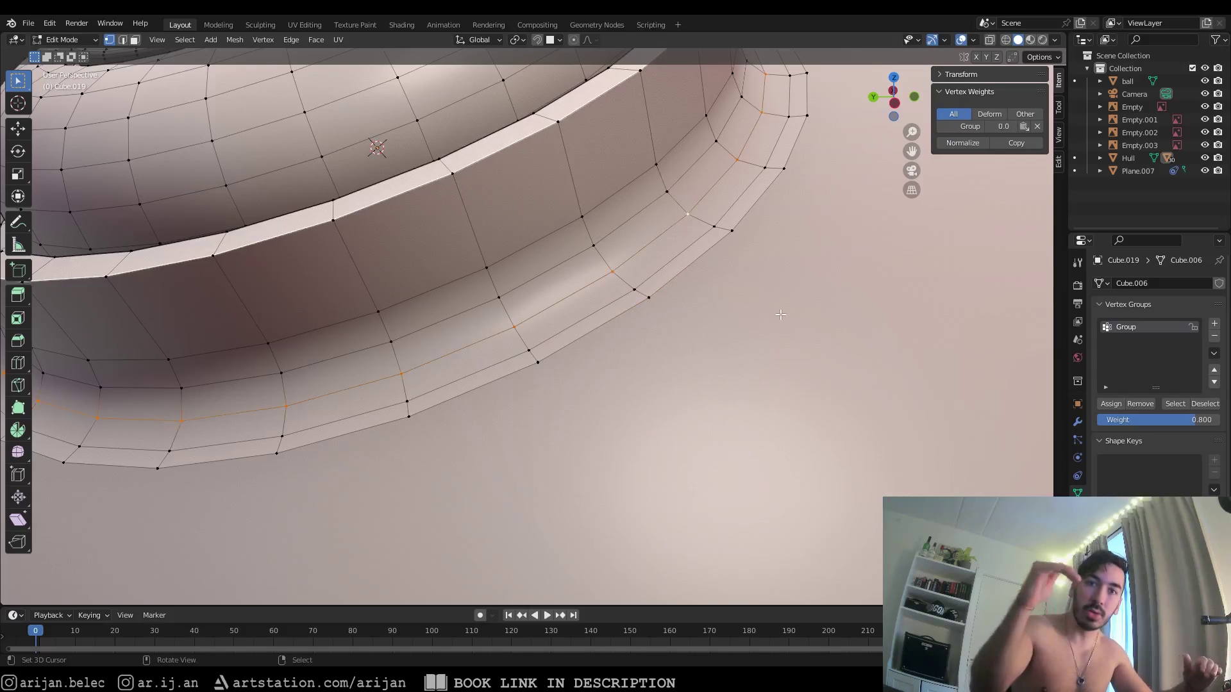
shift+middle_drag(714, 209, 740, 255)
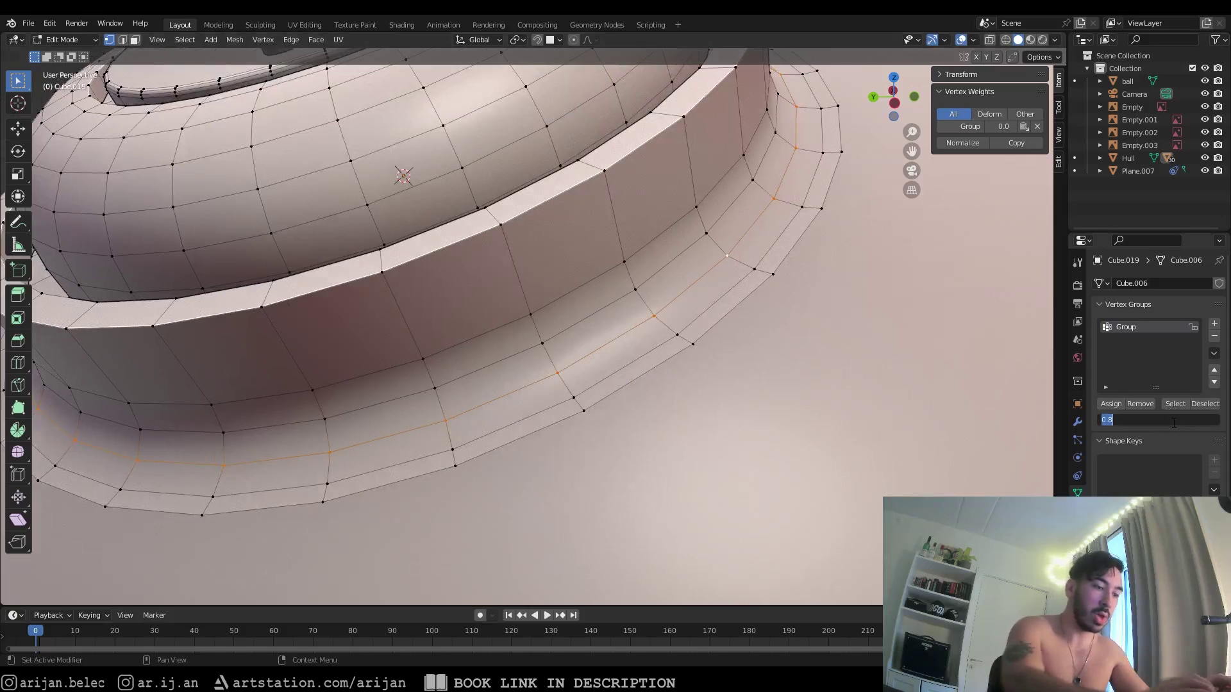
text(0.6)
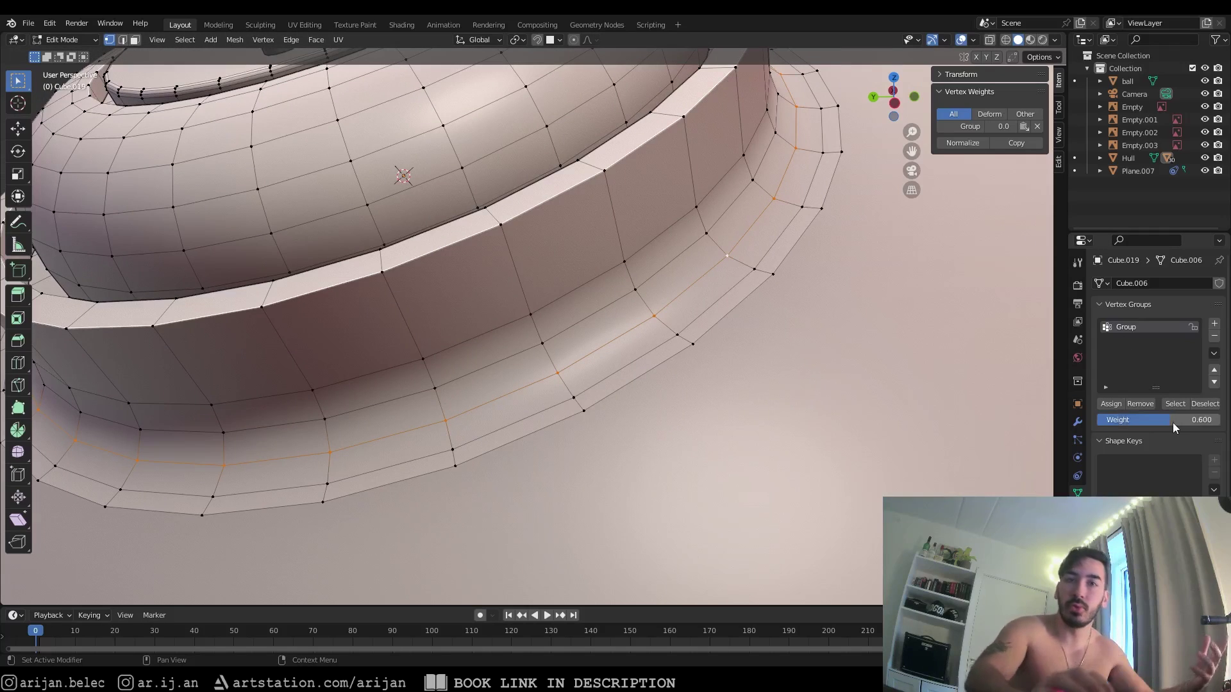
key(Return)
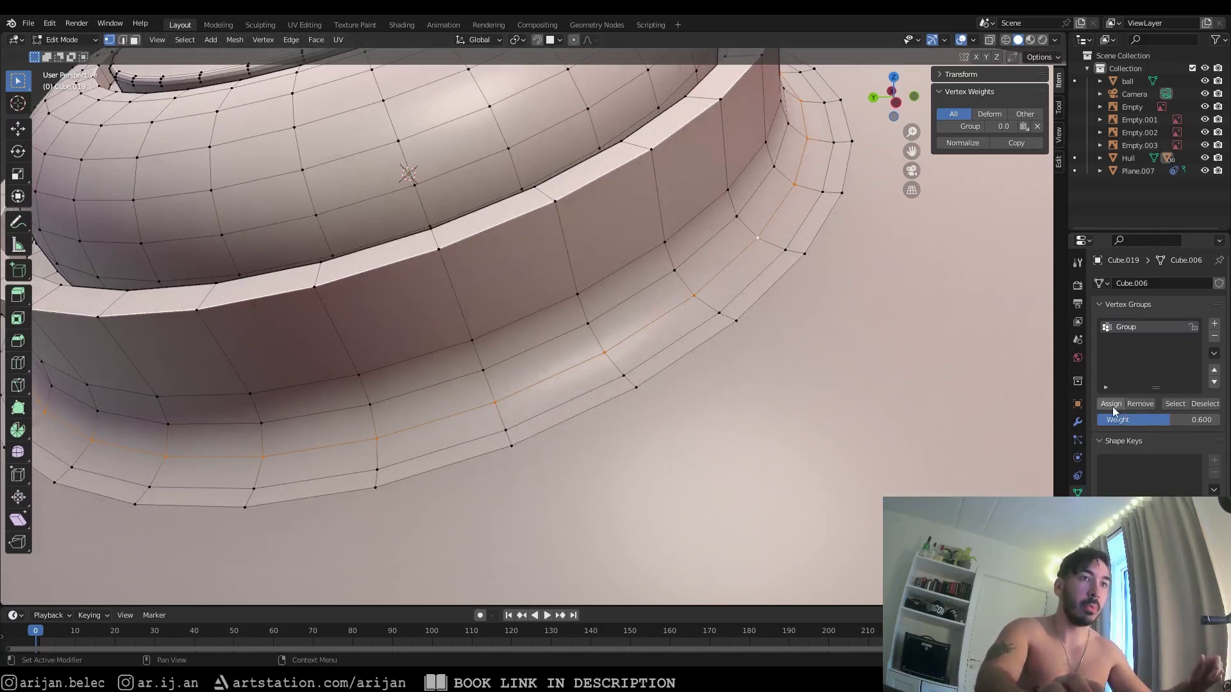
middle_drag(779, 302, 767, 296)
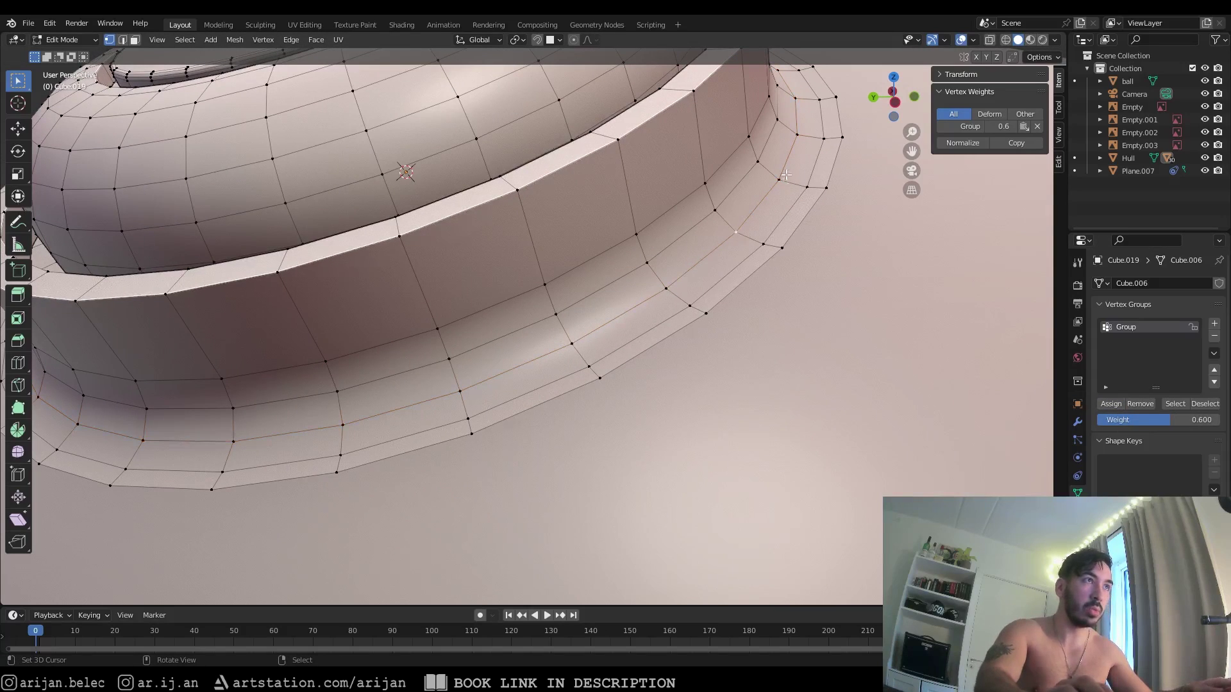
Select the flange's fourth edge loop from the outside and assign it to the vertex group with weight 0.4
alt+click(763, 148)
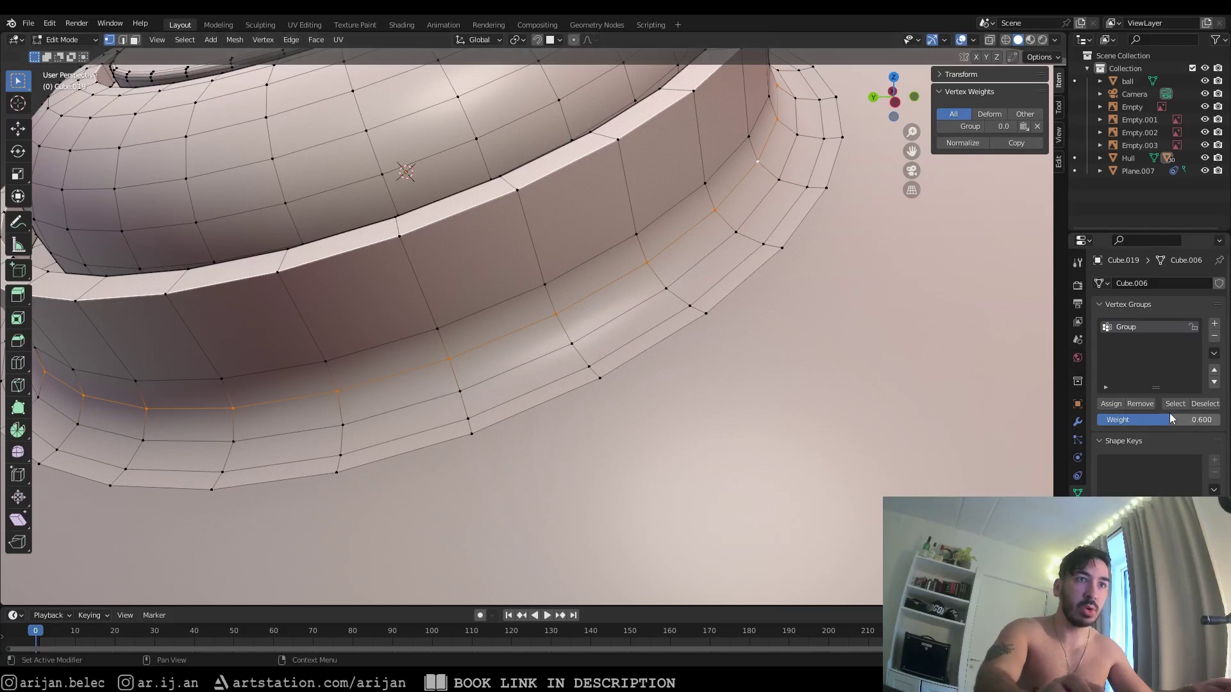
key(Return)
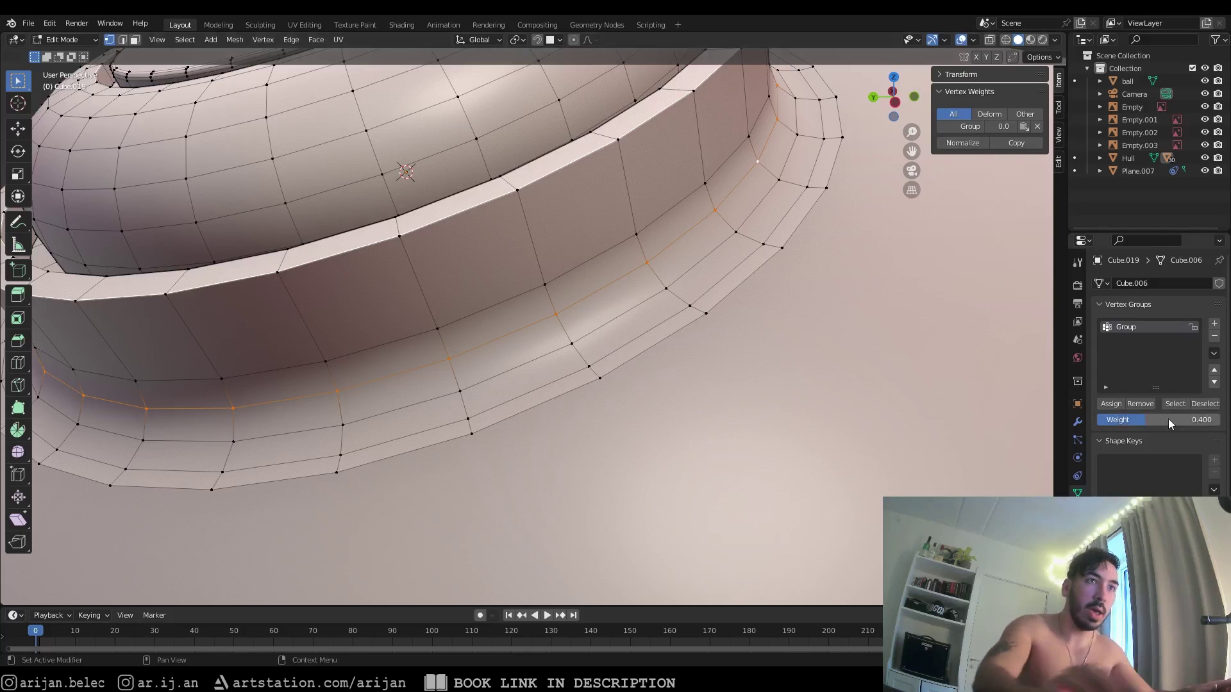
click(1103, 405)
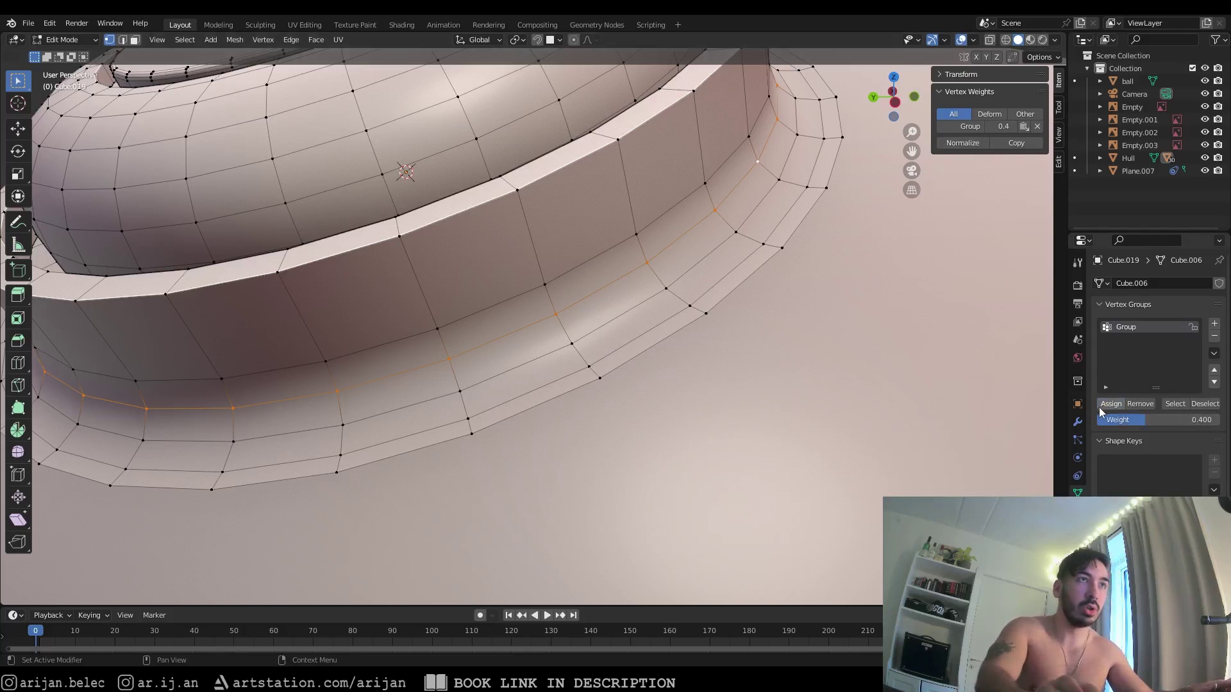
Select the innermost edge loop where the flange meets the ring wall and assign it to the vertex group with weight 0.1
alt+click(670, 207)
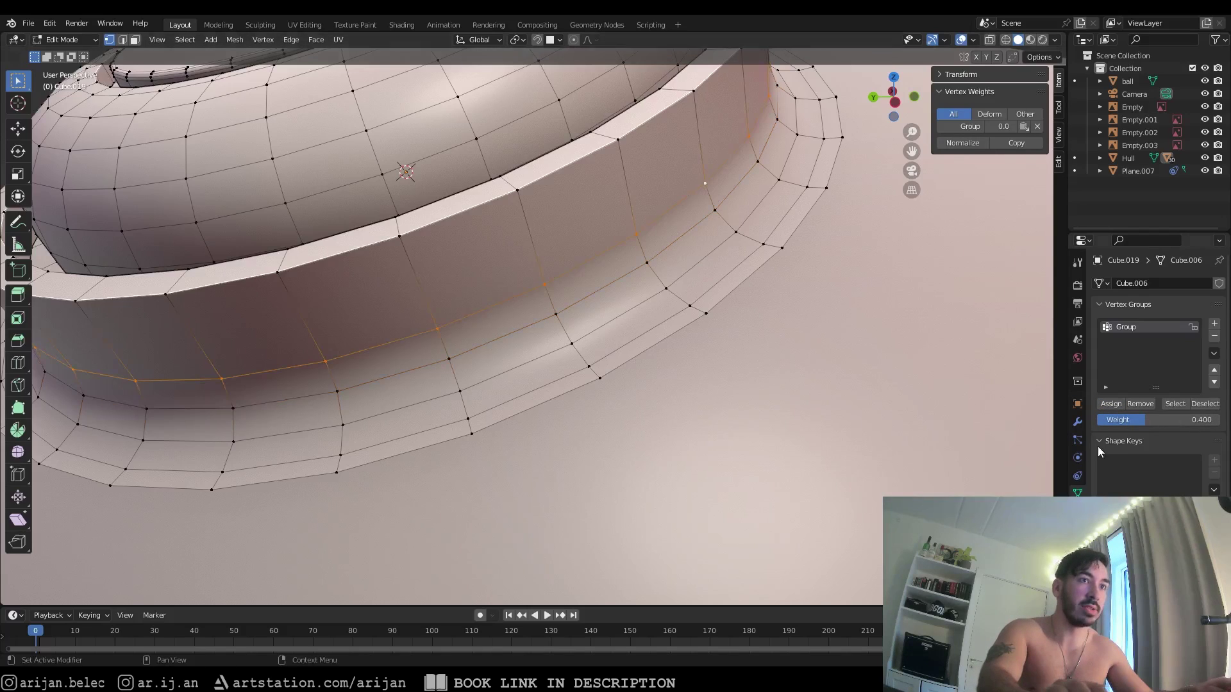
click(1165, 422)
text(.1)
key(Return)
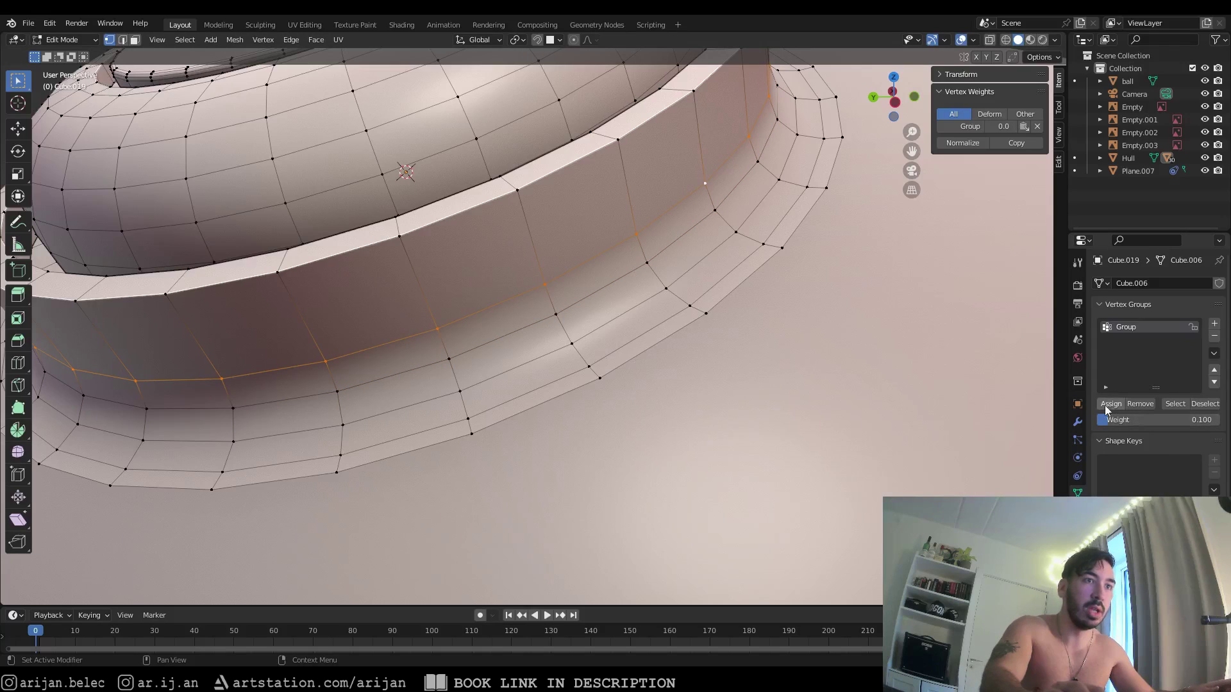
Check the vertex group weights of the flange's other edge loops and save the file
alt+click(735, 183)
alt+click(759, 212)
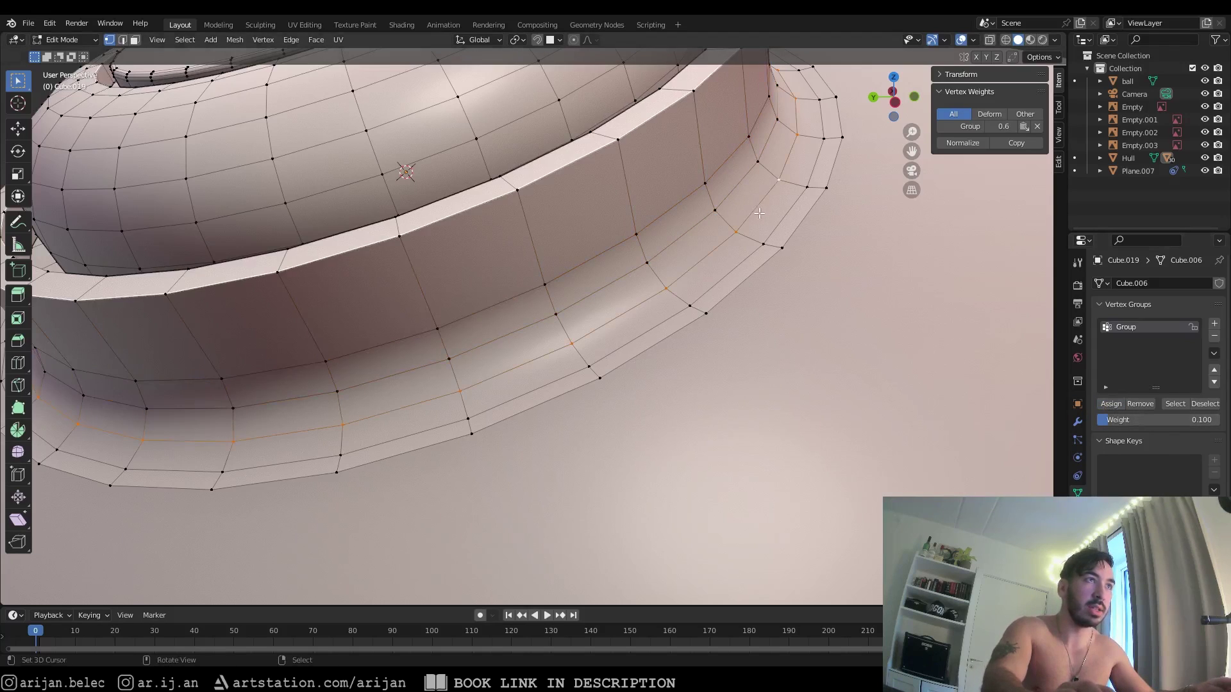
scroll(647, 239, down, 6)
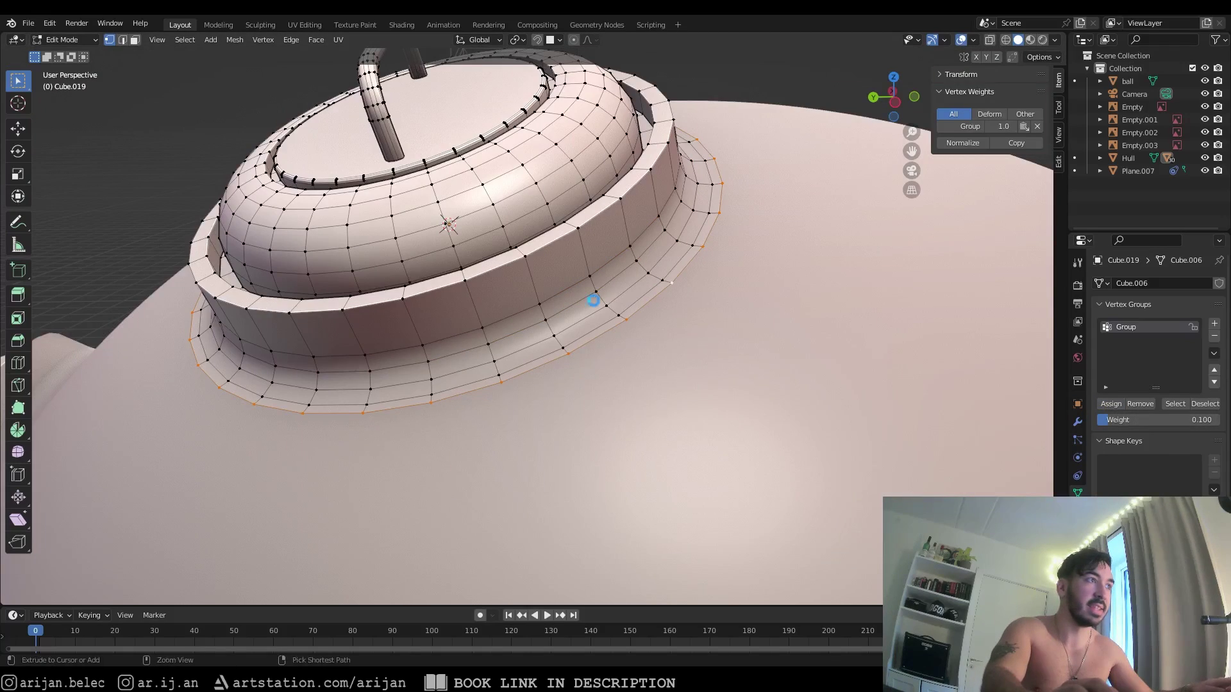
key(ctrl+s)
Leave Edit Mode, turn on snapping and move the cap to another spot on the ball's surface
key(Tab)
scroll(631, 375, down, 5)
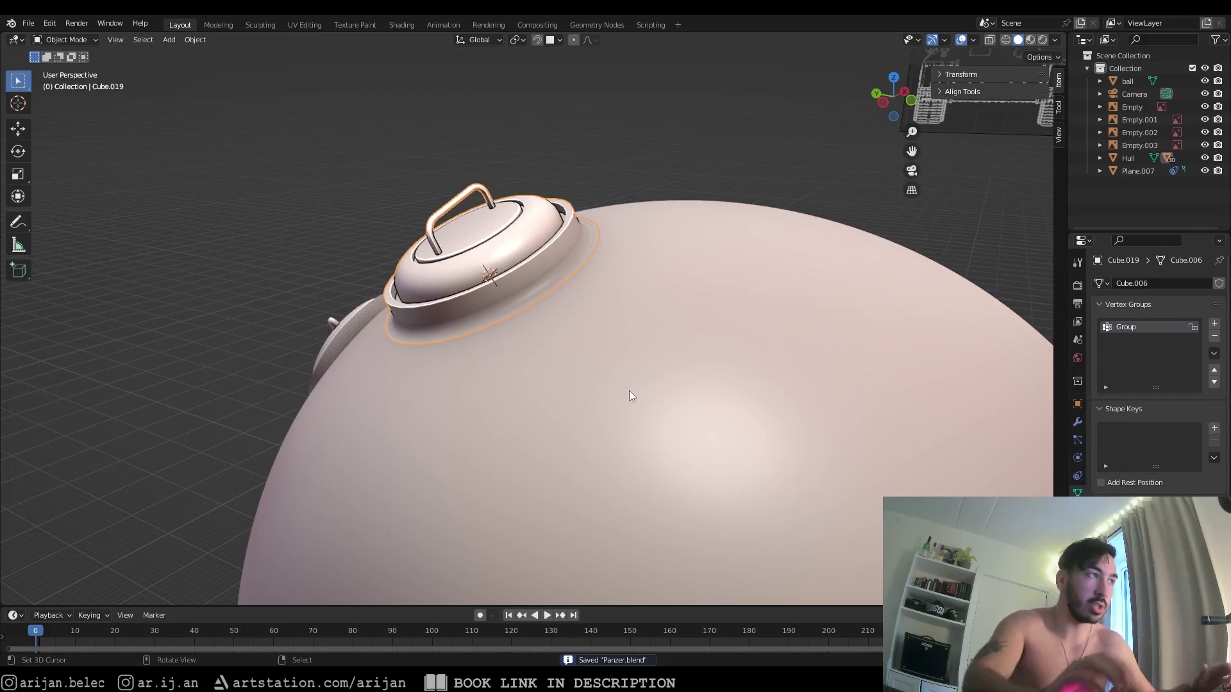
mouse_move(629, 391)
middle_down()
mouse_move(651, 324)
mouse_move(510, 295)
mouse_move(537, 272)
mouse_move(520, 312)
mouse_move(456, 329)
mouse_move(535, 294)
mouse_move(632, 303)
mouse_move(586, 259)
mouse_move(537, 40)
middle_up()
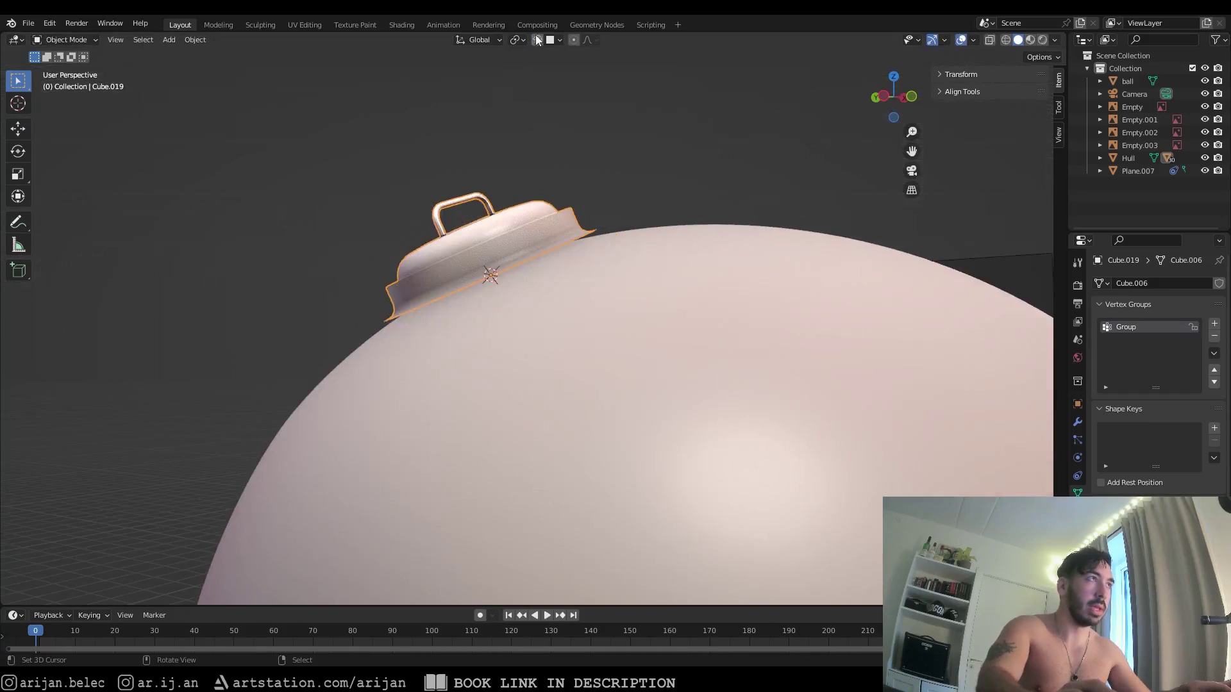
key(g)
click(776, 376)
mouse_move(775, 377)
middle_down()
mouse_move(641, 417)
mouse_move(851, 423)
middle_up()
Add a Shrinkwrap modifier to the cap
click(1078, 422)
mouse_move(930, 433)
middle_down()
mouse_move(802, 437)
mouse_move(806, 345)
mouse_move(1033, 323)
middle_up()
click(1128, 289)
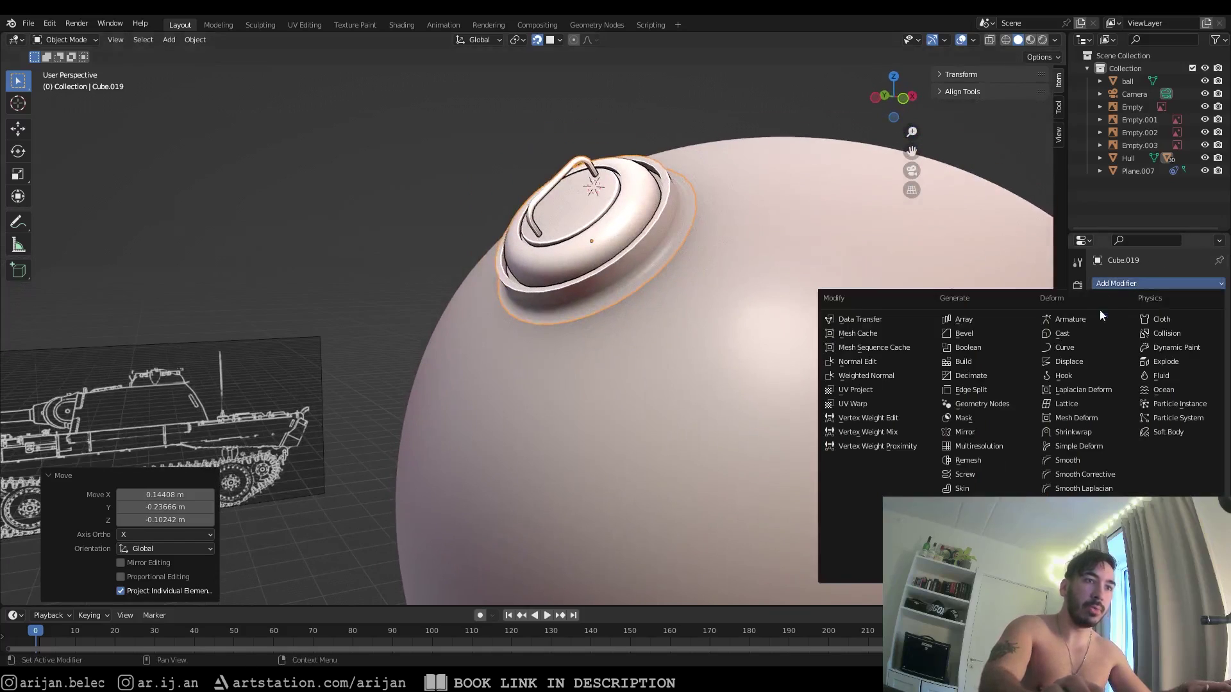
click(1088, 438)
middle_drag(1088, 438, 518, 370)
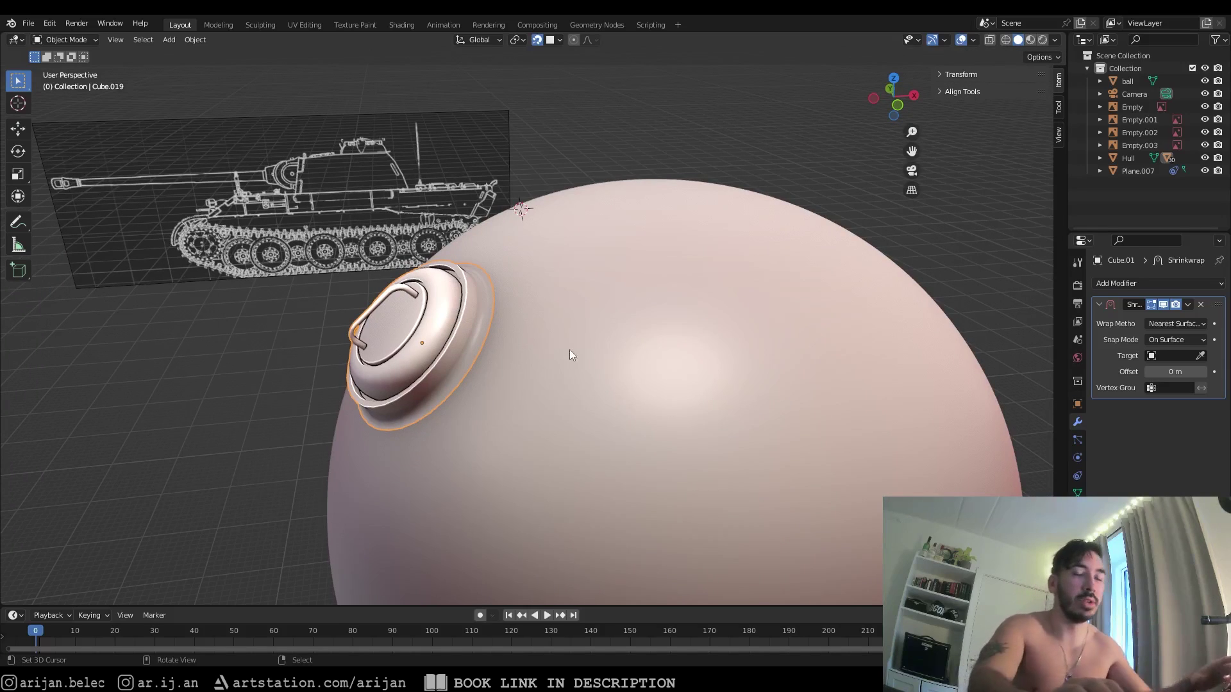
Save the file and inspect how the cap's flange meets the ball before configuring the Shrinkwrap modifier
middle_drag(569, 349, 625, 310)
scroll(624, 310, up, 3)
key(a)
key(alt+a)
key(ctrl+s)
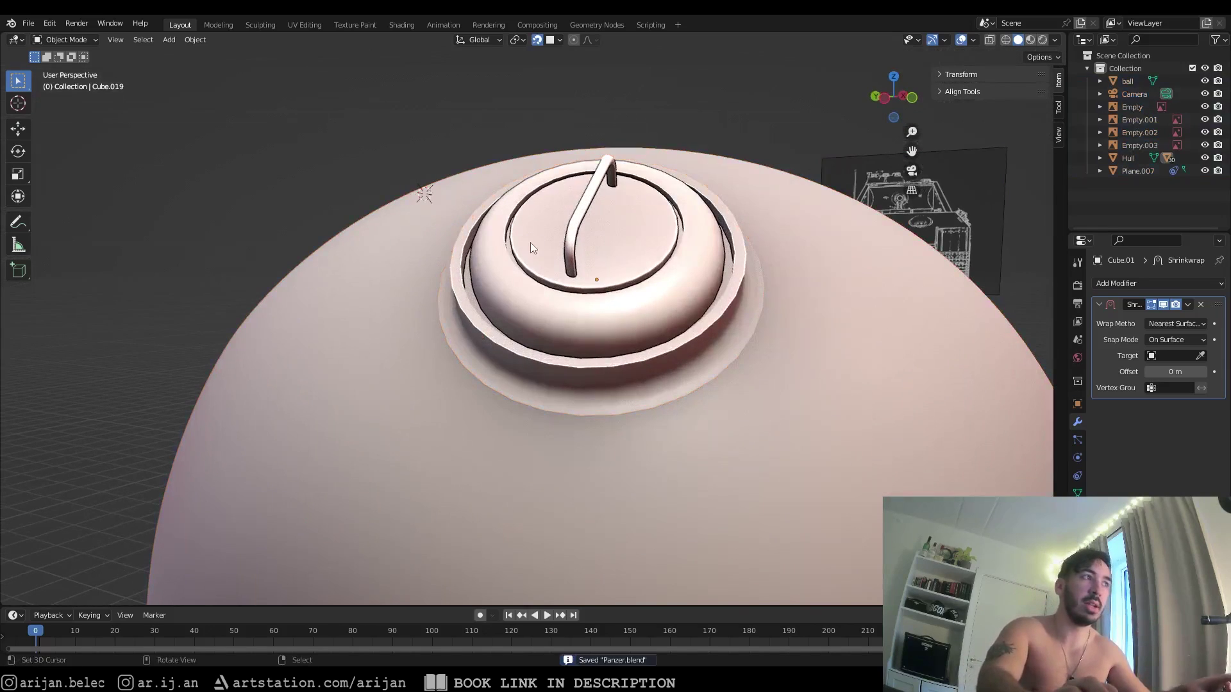
middle_drag(529, 243, 498, 236)
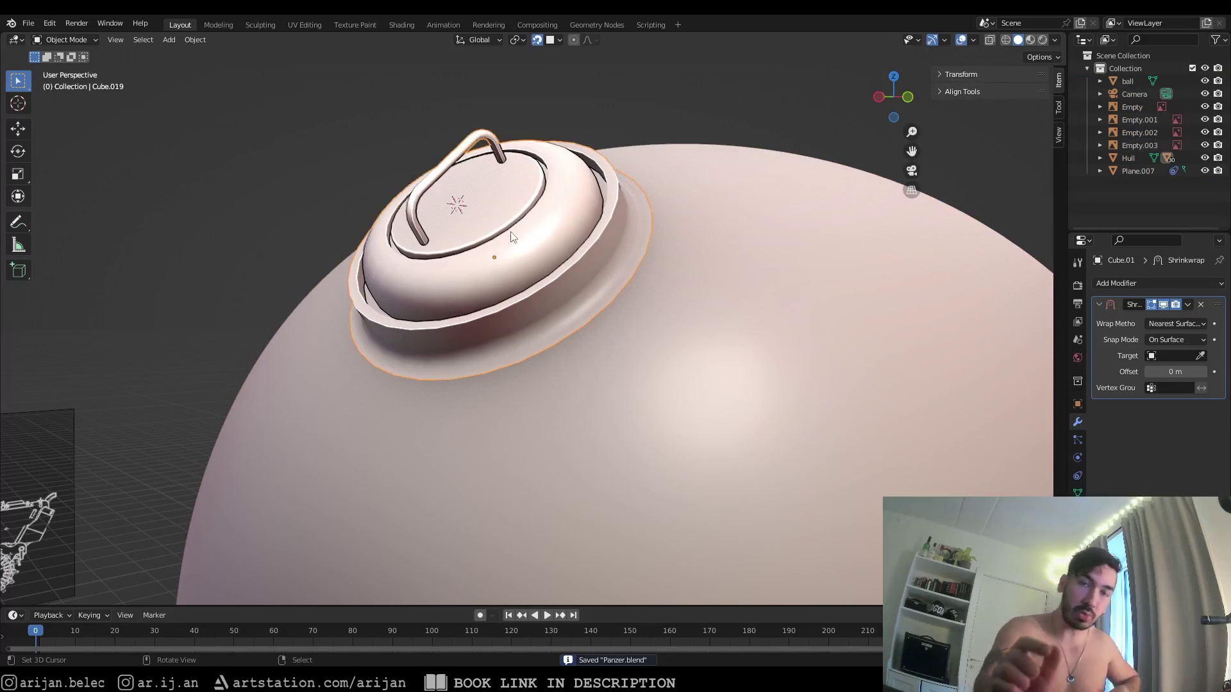
mouse_move(536, 273)
middle_down()
mouse_move(551, 277)
mouse_move(472, 264)
mouse_move(333, 271)
mouse_move(404, 291)
mouse_move(420, 274)
mouse_move(649, 361)
middle_up()
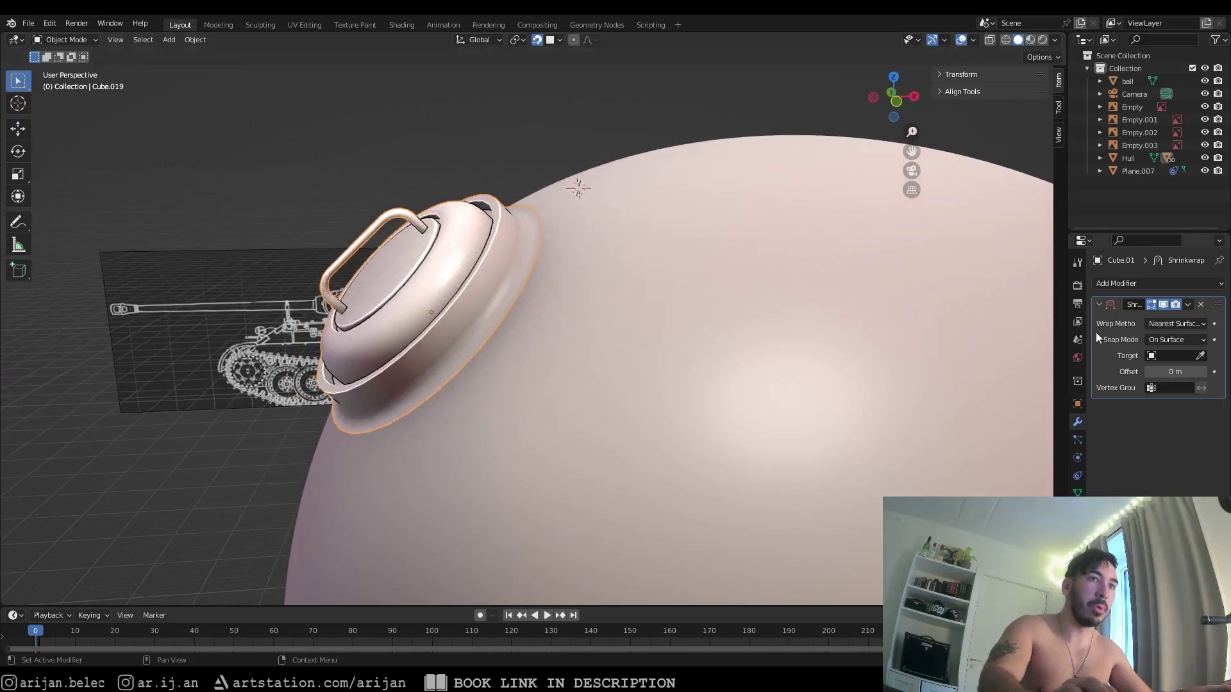
Set the Shrinkwrap modifier's vertex group to Group
click(1158, 388)
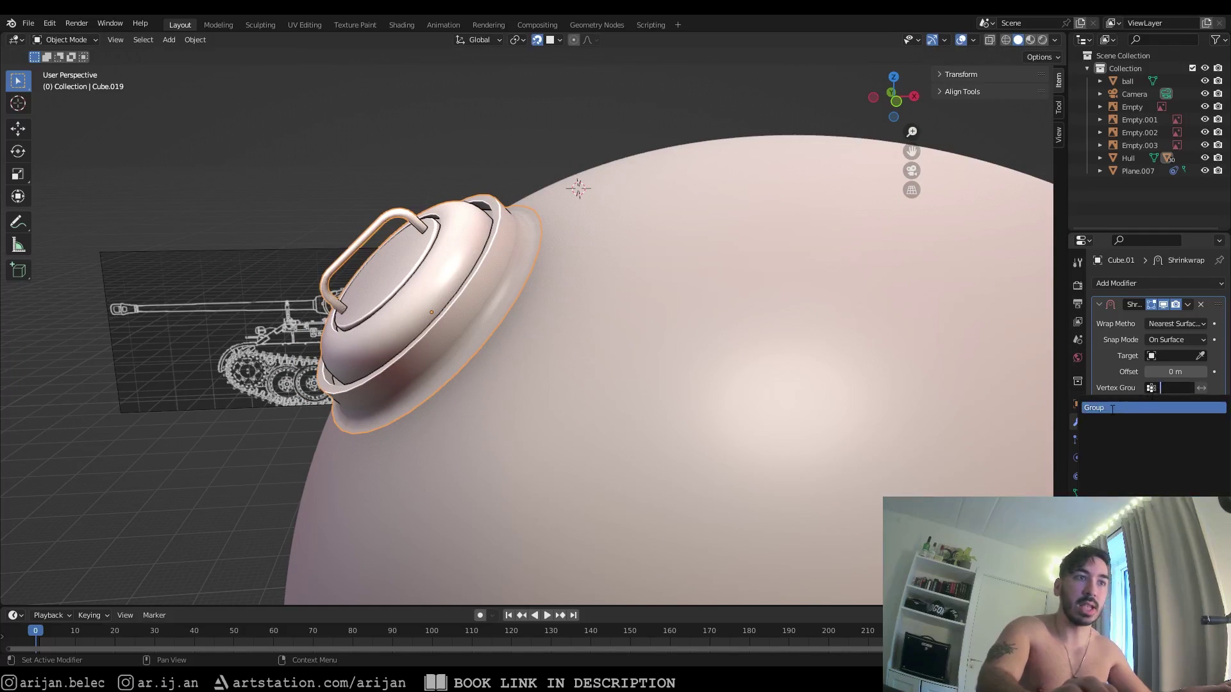
click(1112, 410)
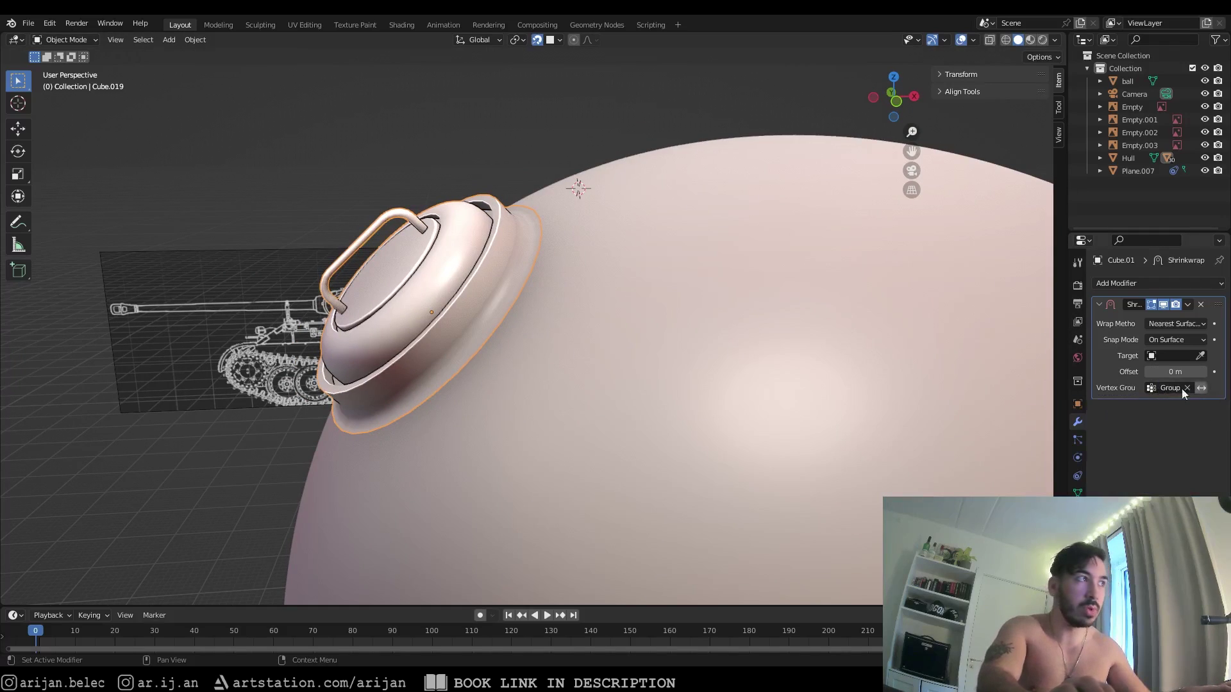
middle_drag(792, 361, 1027, 387)
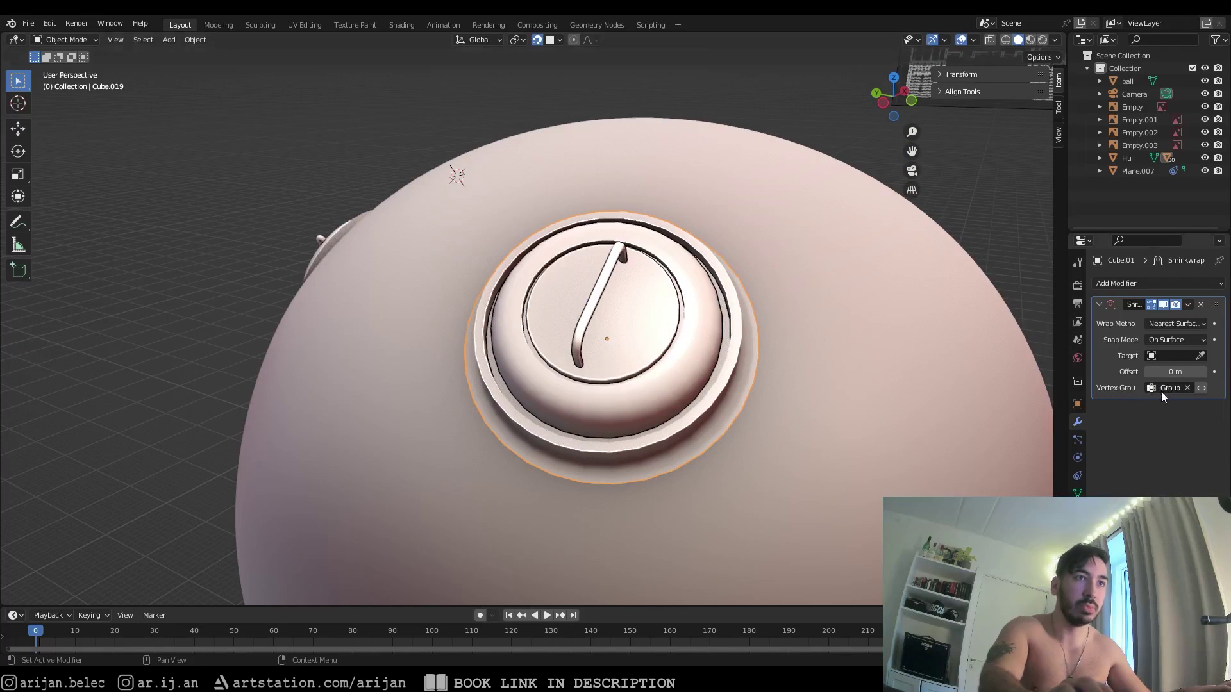
middle_drag(1047, 441, 759, 394)
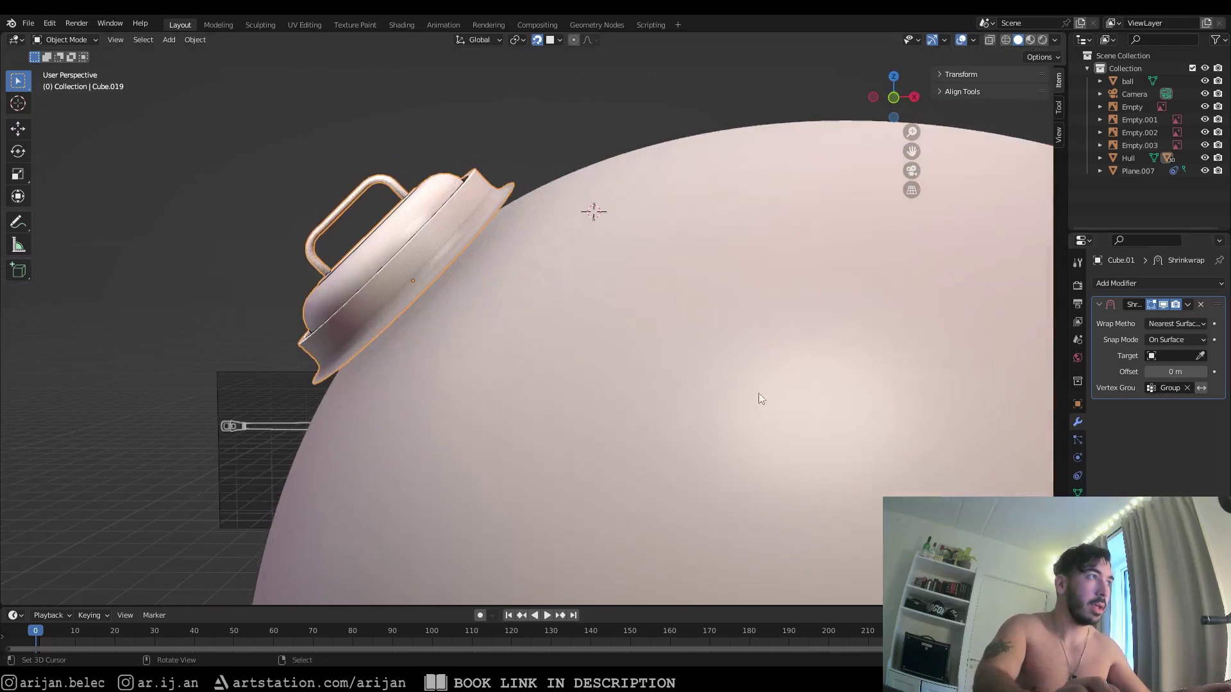
Select the sphere under the cap and check its object name for use as the Shrinkwrap target
click(1165, 356)
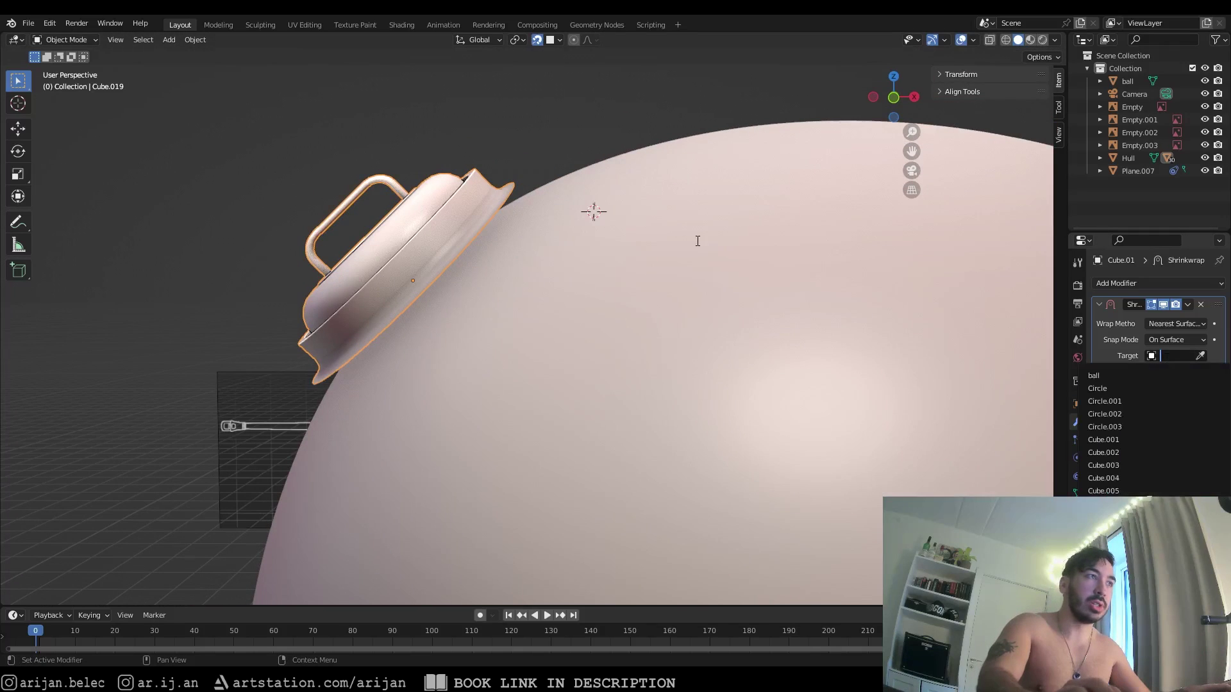
key(Escape)
click(686, 218)
key(KP_Decimal)
key(F2)
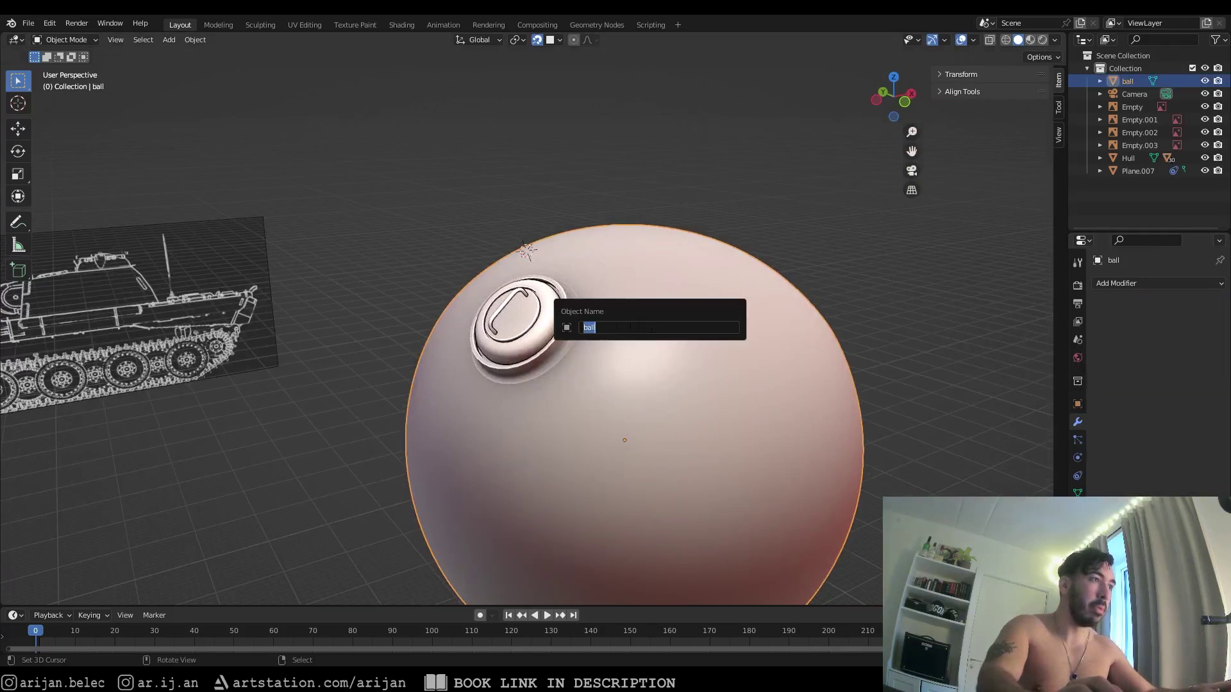
key(Escape)
key(ctrl+z)
middle_drag(651, 329, 655, 316)
right_click(655, 316)
key(F2)
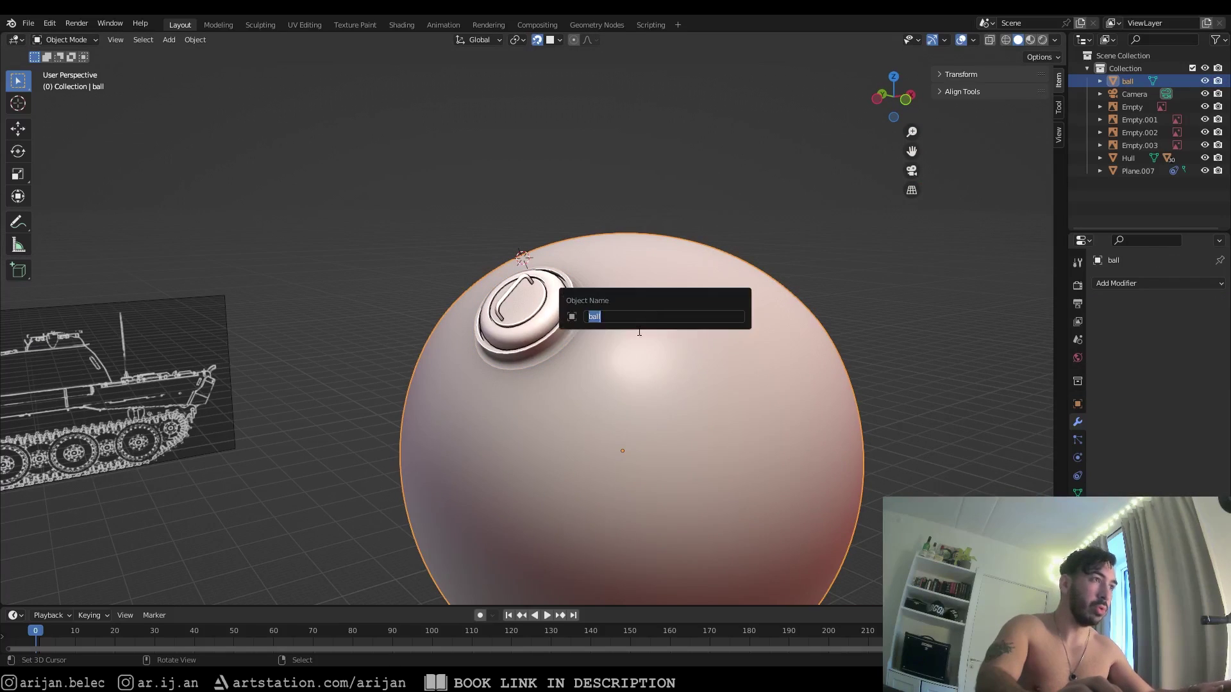
key(Escape)
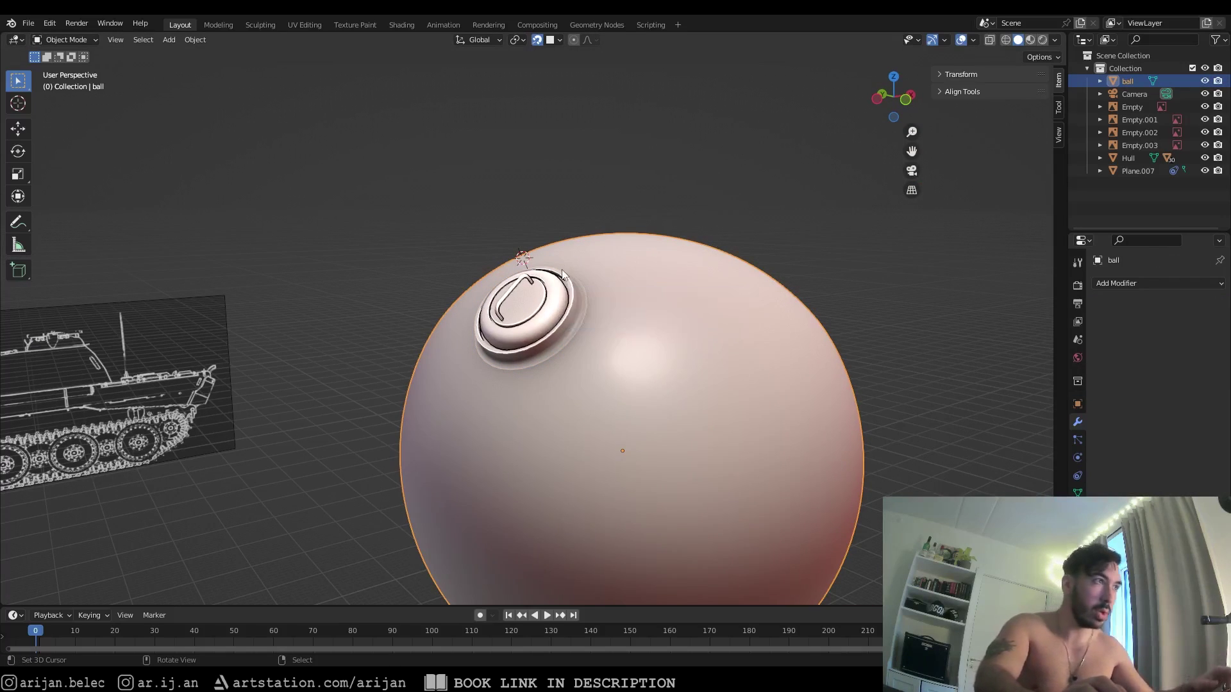
Reselect the cap and set the Shrinkwrap modifier's target to the ball object
click(556, 278)
scroll(557, 278, up, 2)
scroll(869, 325, up, 2)
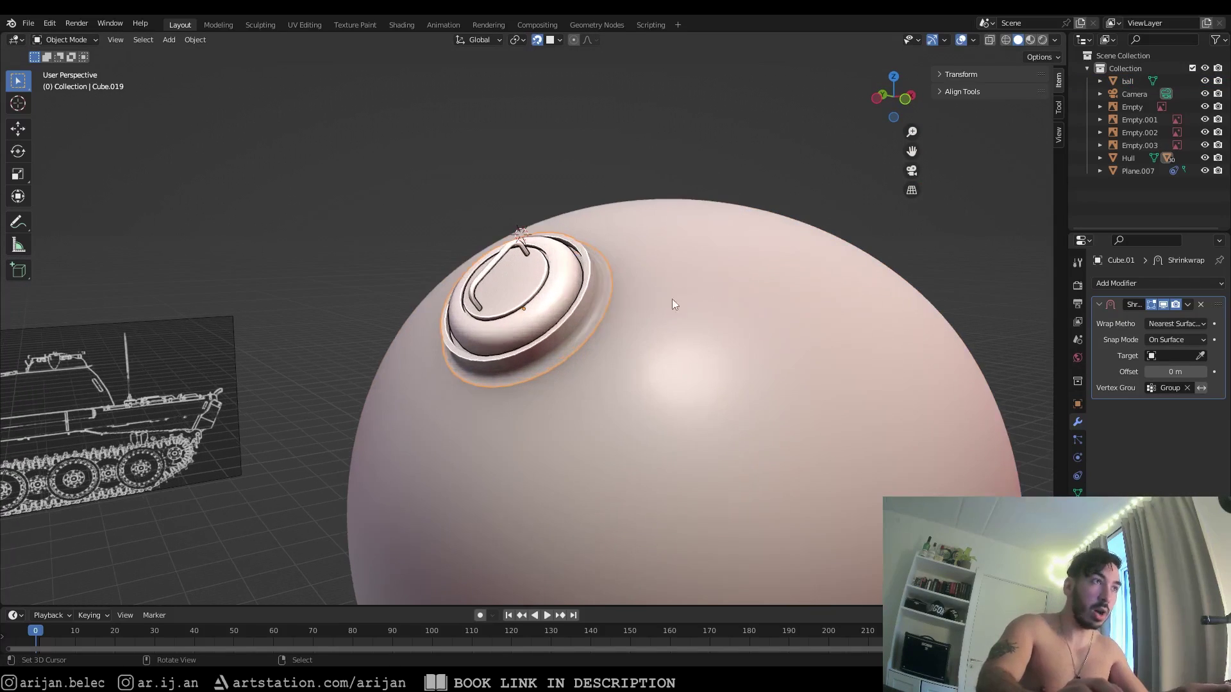
middle_drag(821, 365, 794, 332)
click(1175, 357)
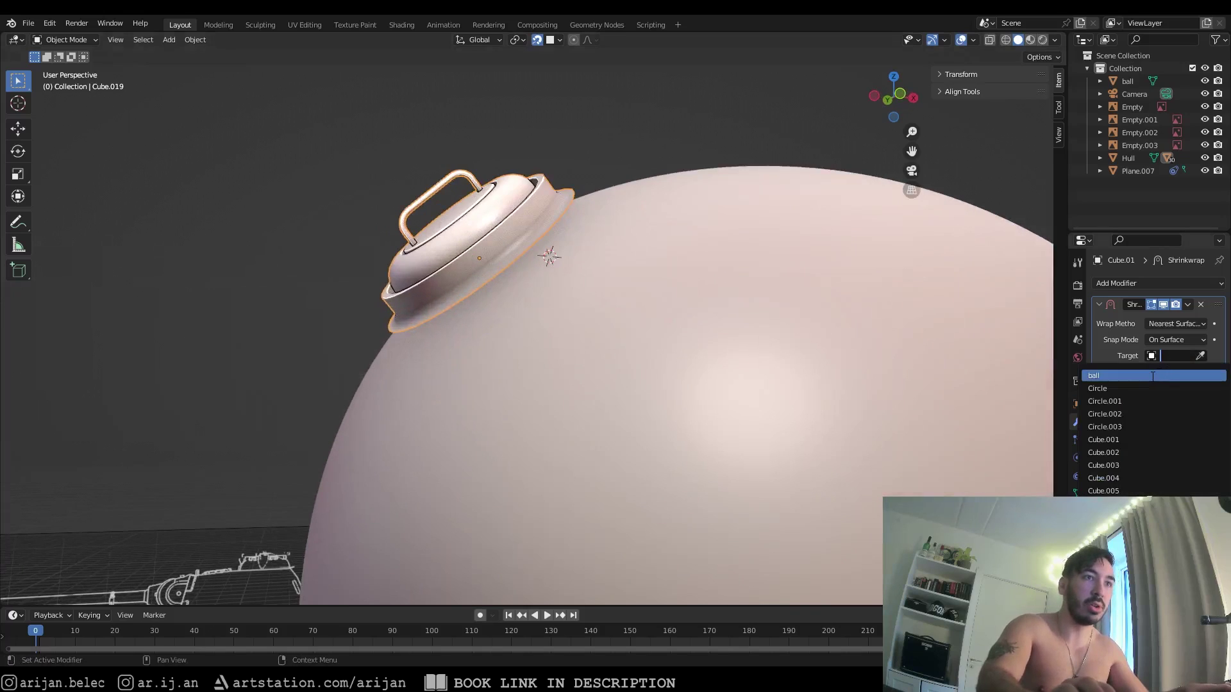
click(1151, 376)
Deselect everything and save the file
key(a)
middle_drag(653, 306, 549, 210)
key(a)
scroll(549, 211, down, 4)
key(ctrl+s)
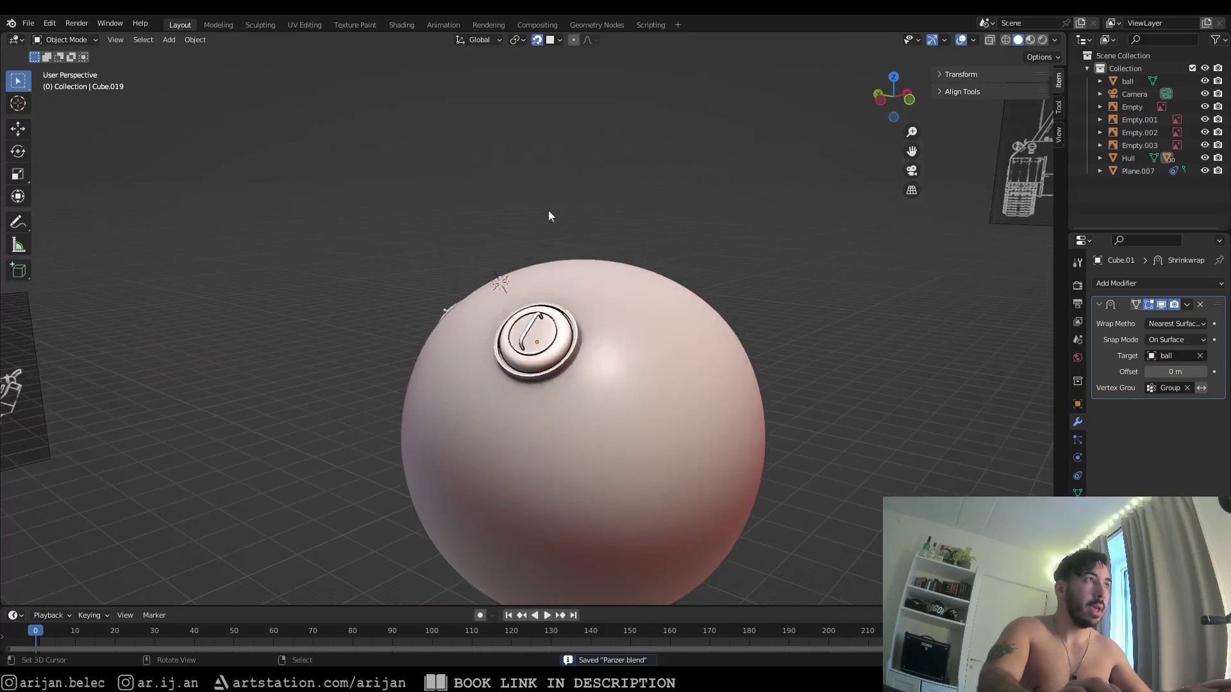
Move the cap with face snapping to the far side of the ball and then to its lower area
scroll(543, 314, up, 2)
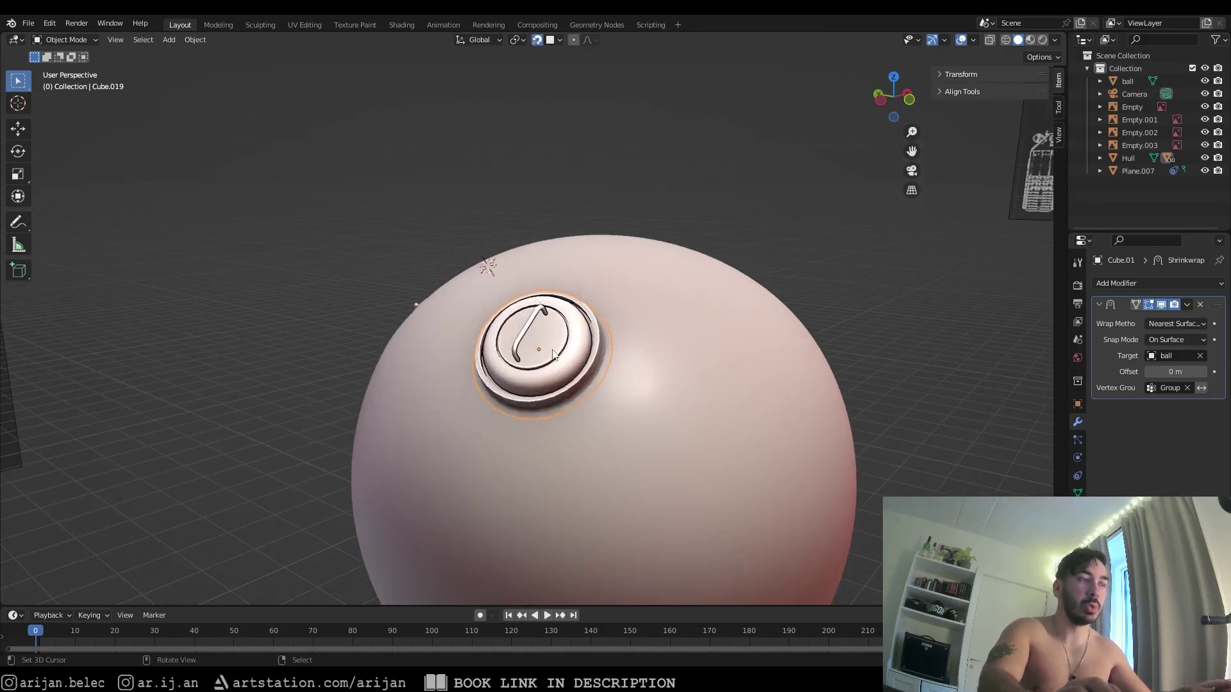
middle_drag(552, 356, 476, 369)
key(g)
click(818, 370)
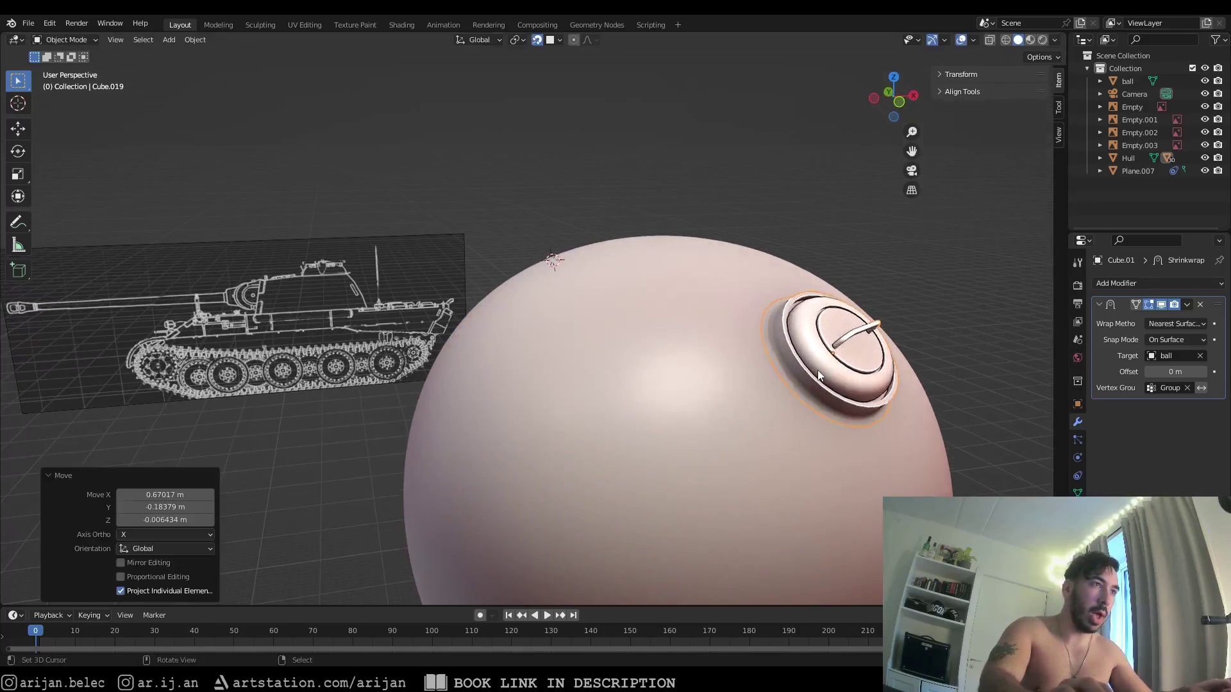
middle_drag(817, 369, 779, 353)
key(g)
click(500, 427)
middle_drag(500, 426, 610, 313)
scroll(610, 313, up, 4)
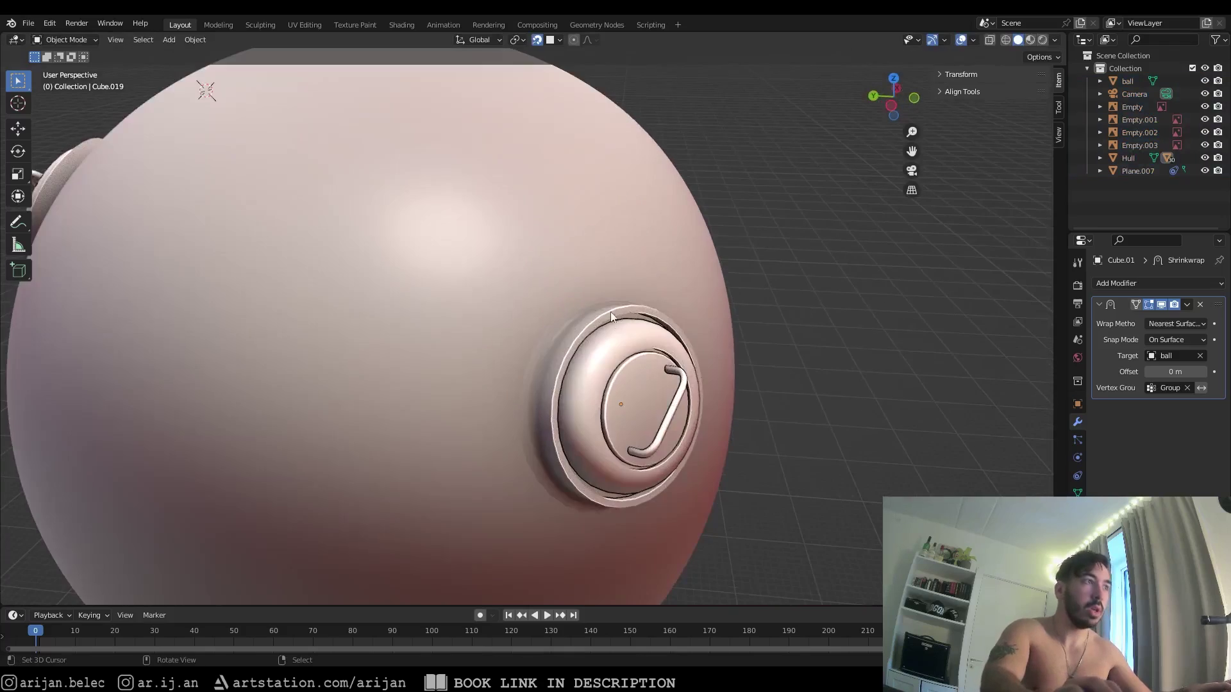
Examine from several angles how the cap's flange blends into the curved surface of the ball
middle_drag(521, 452, 598, 357)
middle_drag(494, 387, 469, 356)
middle_drag(582, 299, 540, 310)
scroll(540, 309, up, 2)
middle_drag(475, 344, 575, 432)
scroll(582, 418, down, 3)
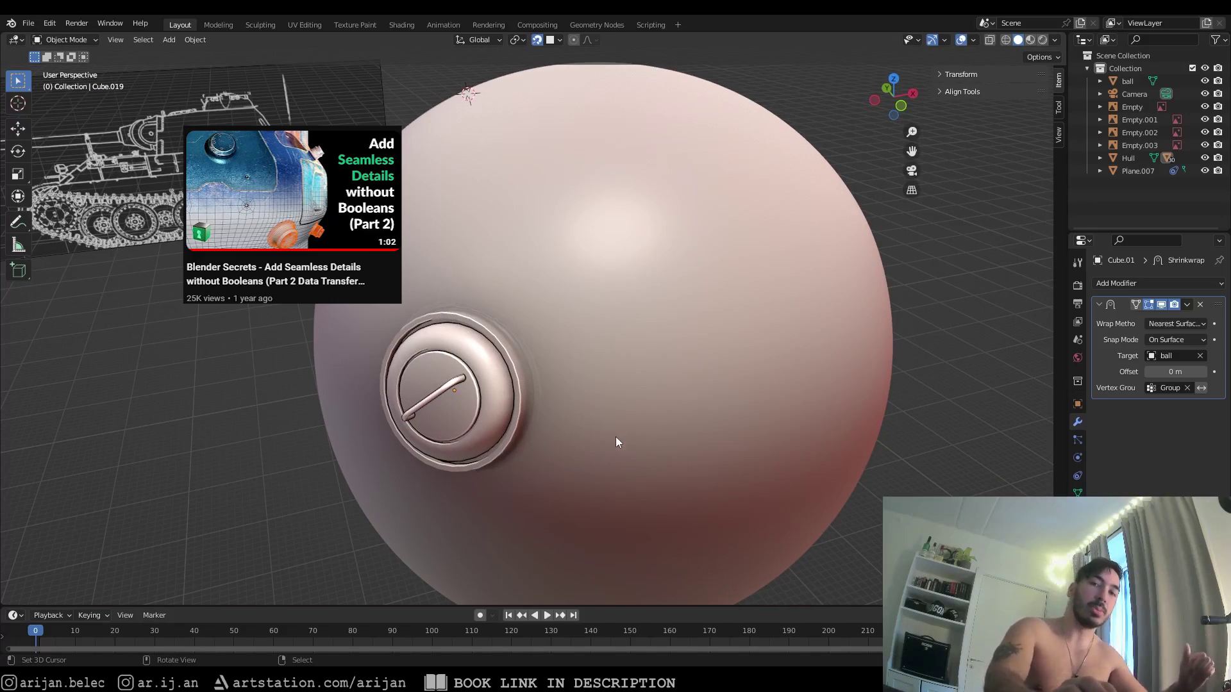
middle_drag(619, 447, 627, 453)
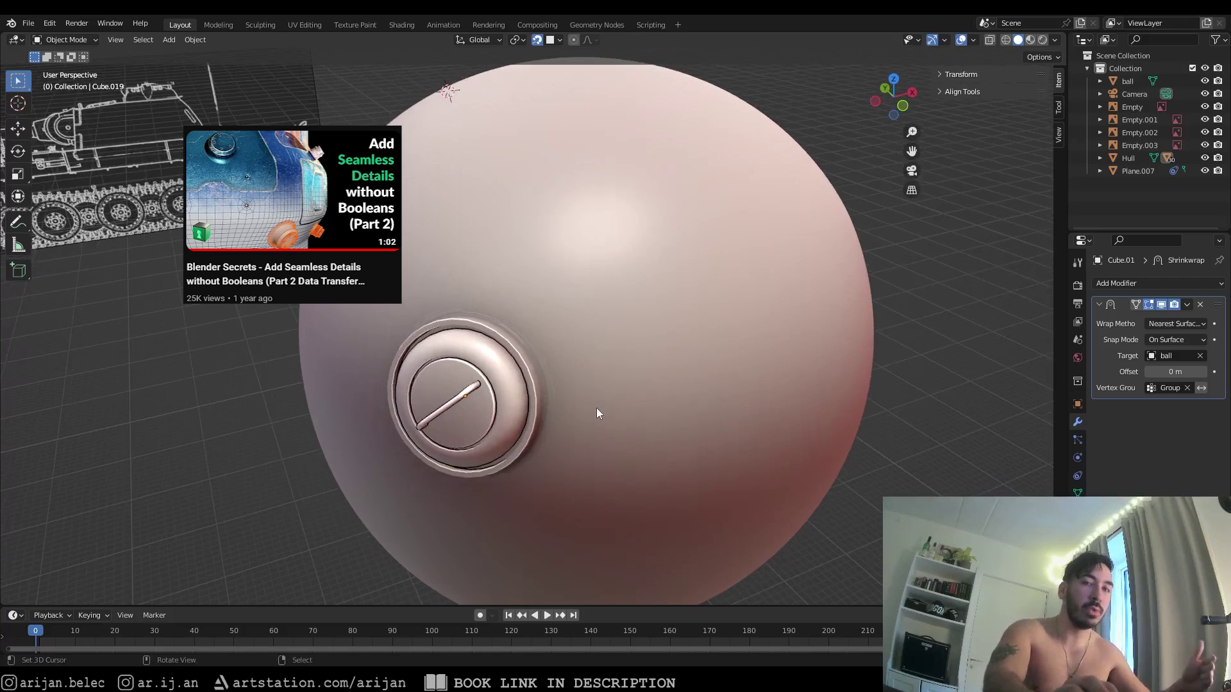
middle_drag(597, 409, 592, 435)
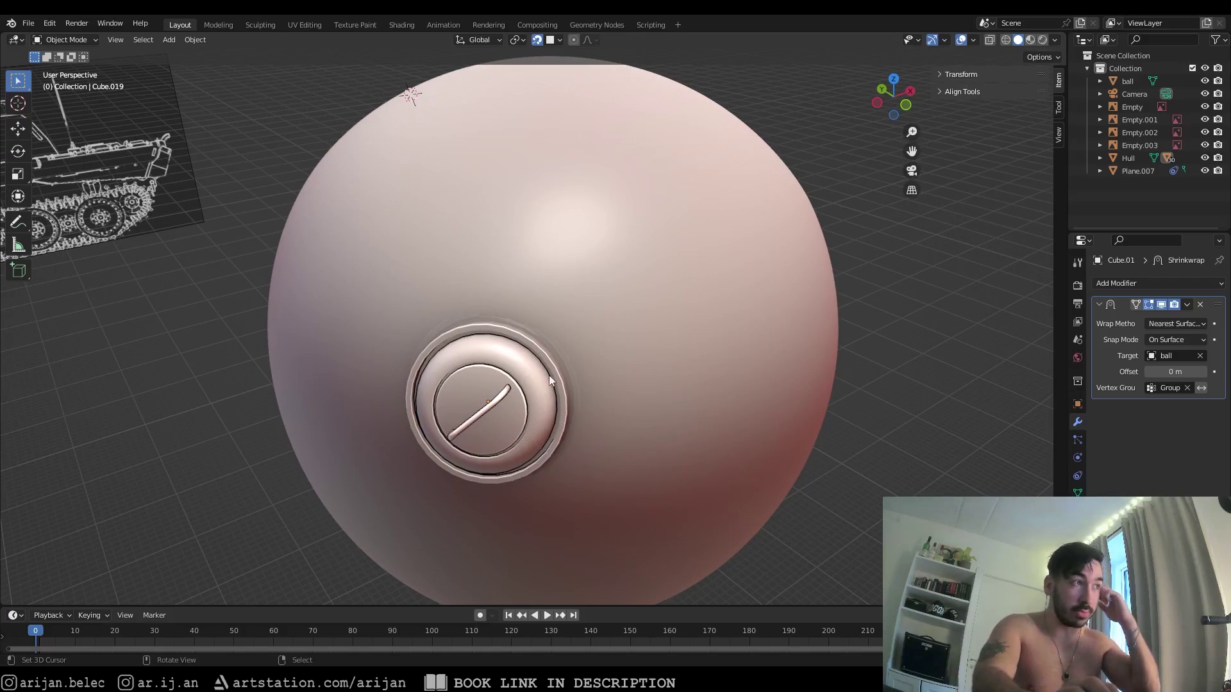
Slide the cap with face snapping to several spots around the ball, leaving it on the upper front
middle_drag(560, 387, 440, 387)
key(g)
click(639, 216)
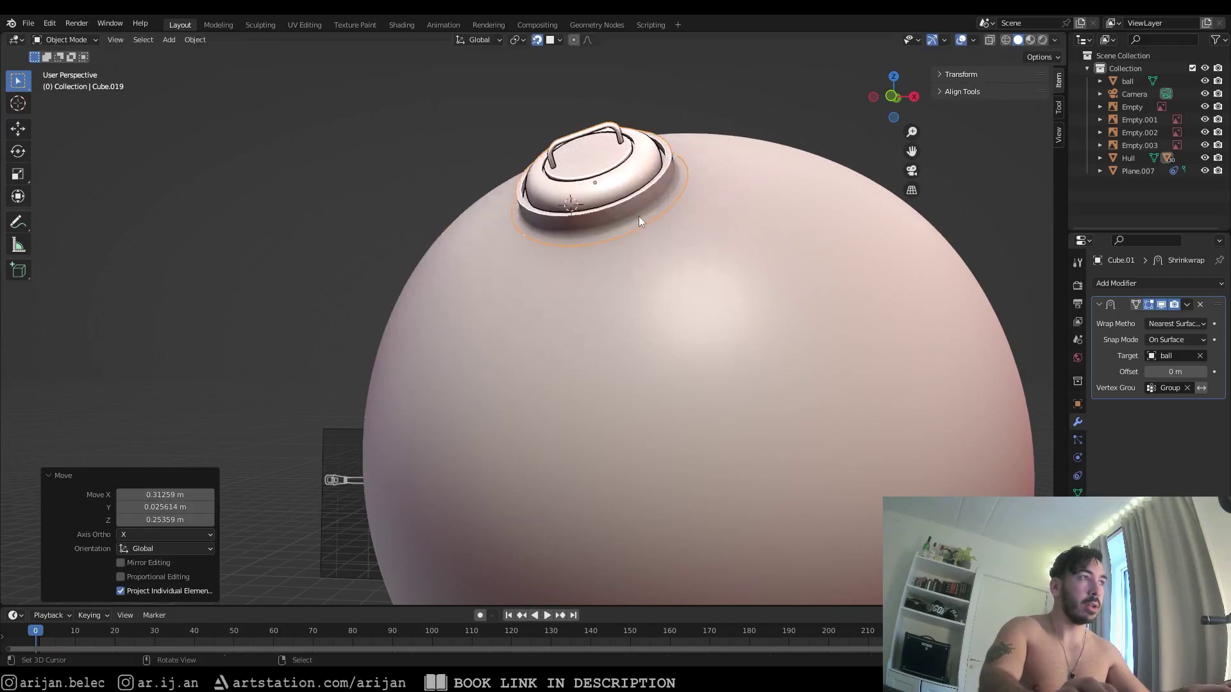
middle_drag(638, 217, 681, 237)
key(g)
click(644, 267)
key(g)
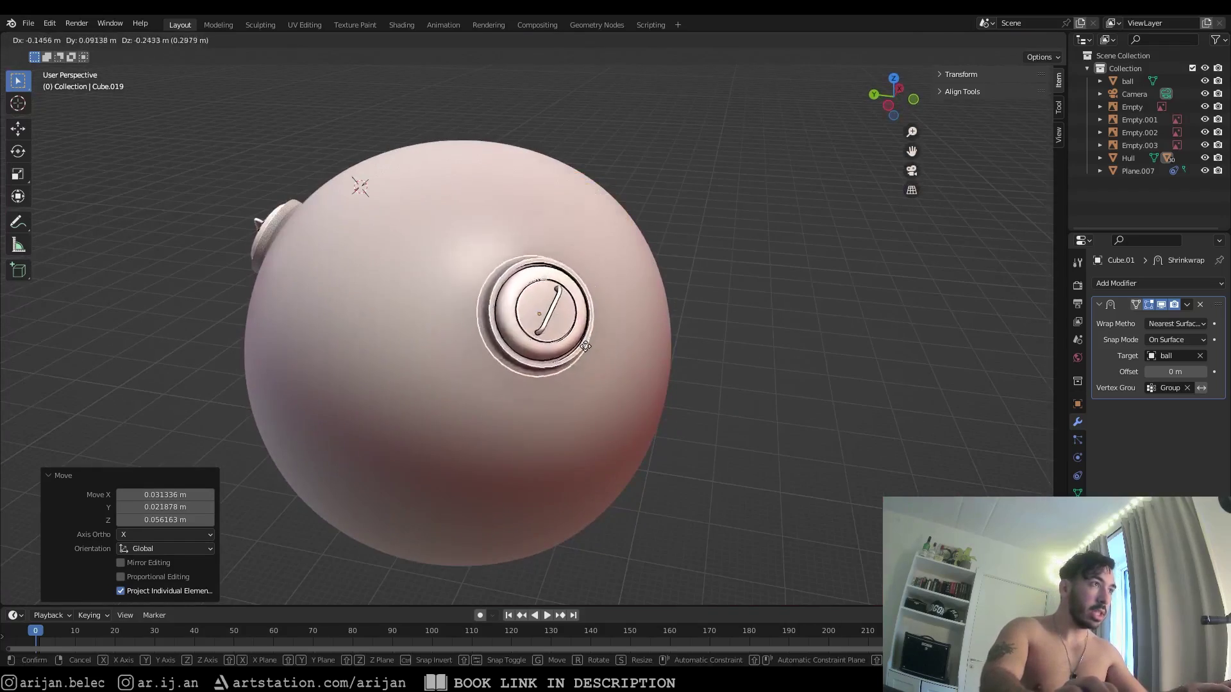
click(448, 328)
middle_drag(448, 328, 394, 317)
key(g)
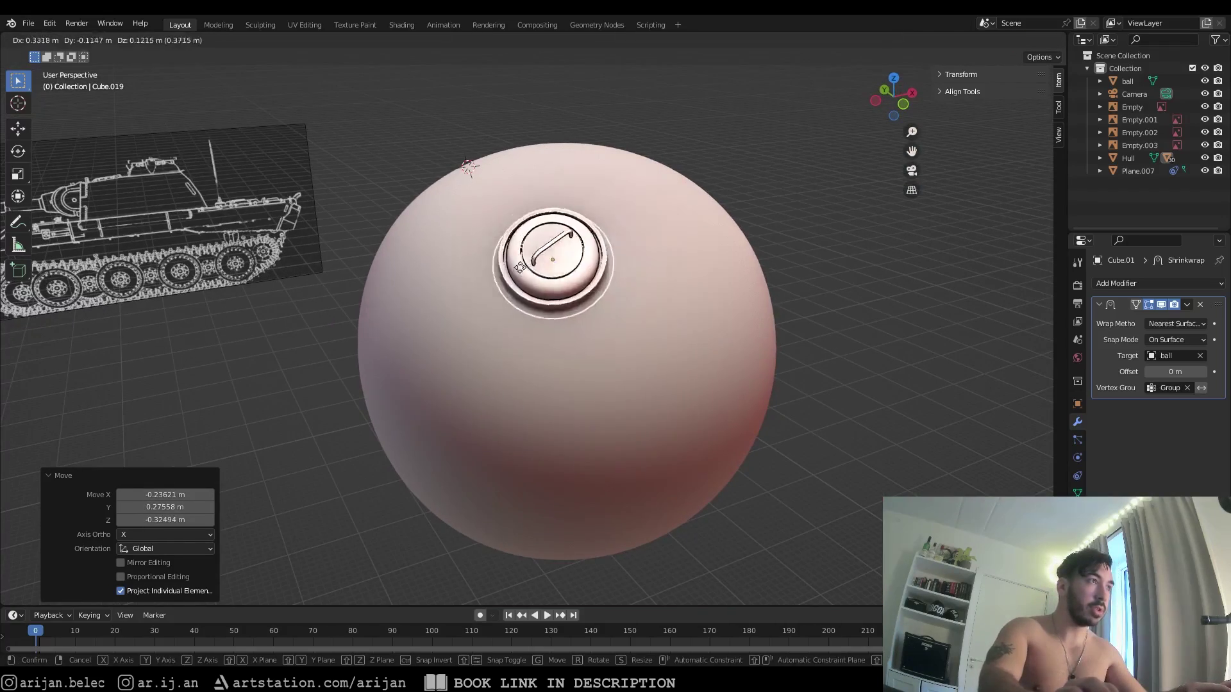
click(533, 280)
middle_drag(533, 280, 558, 244)
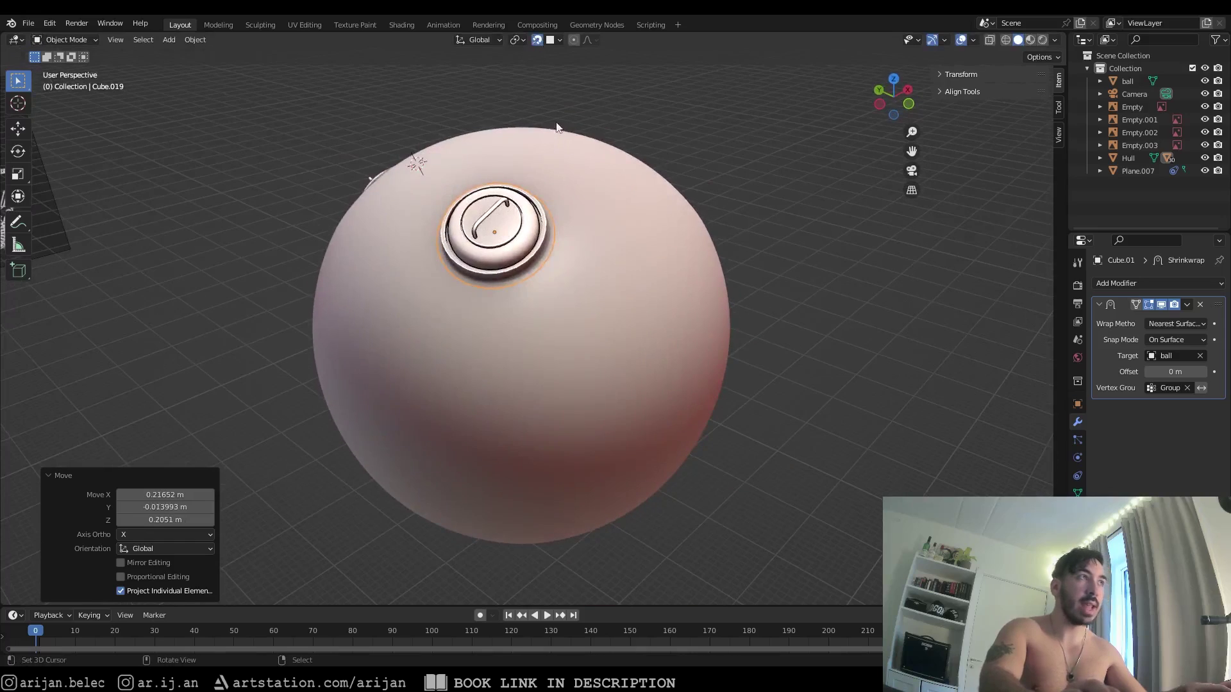
Move the cap with face snapping to another spot on the ball and collapse its Shrinkwrap modifier
middle_drag(557, 127, 580, 270)
key(g)
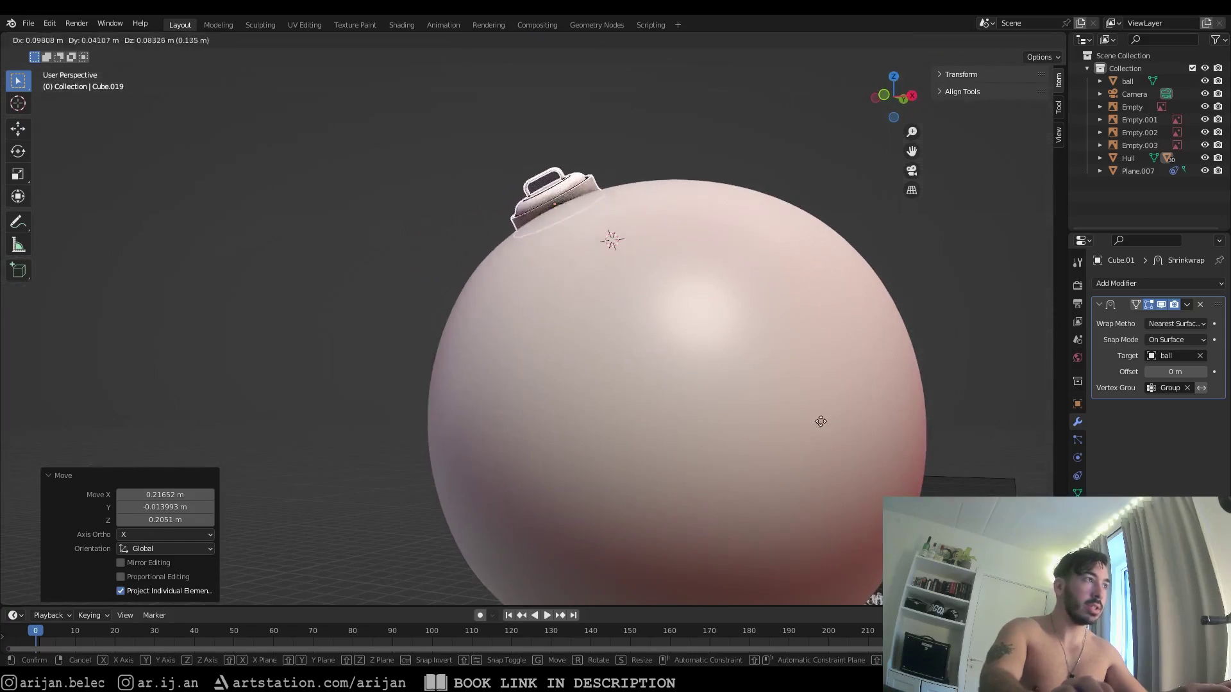
click(721, 397)
middle_drag(545, 338, 718, 374)
click(1099, 305)
middle_drag(622, 379, 664, 356)
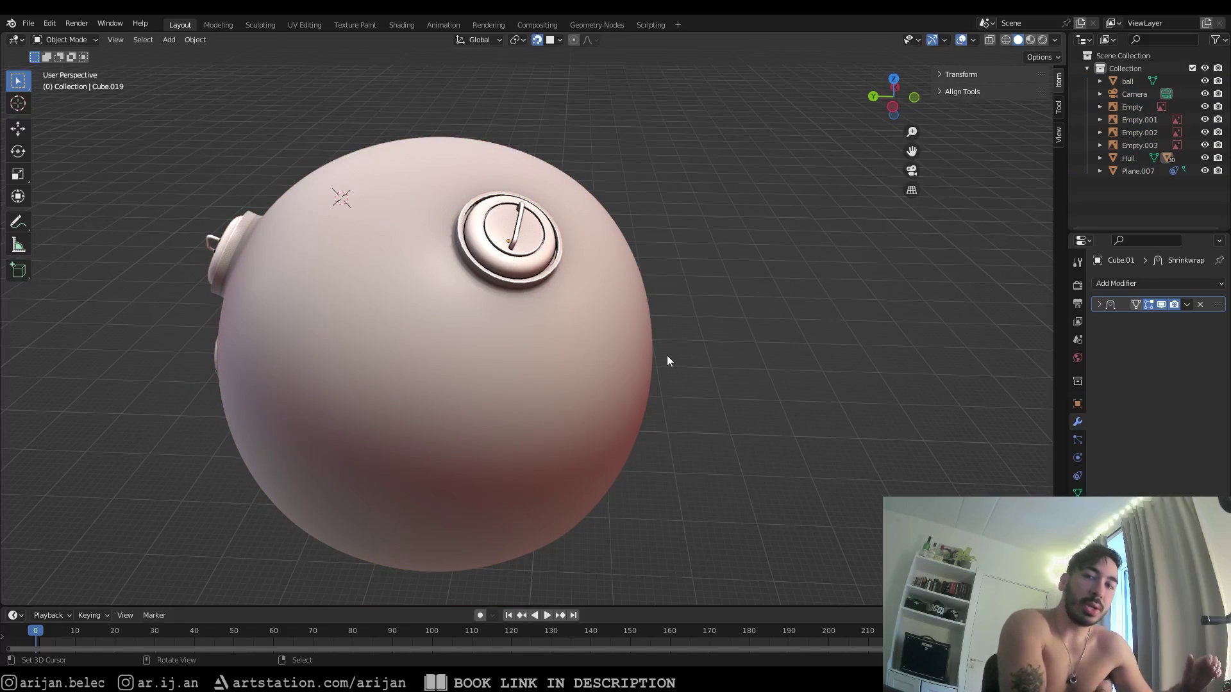
Select the cap on the ball's upper front and save the file
right_click(508, 250)
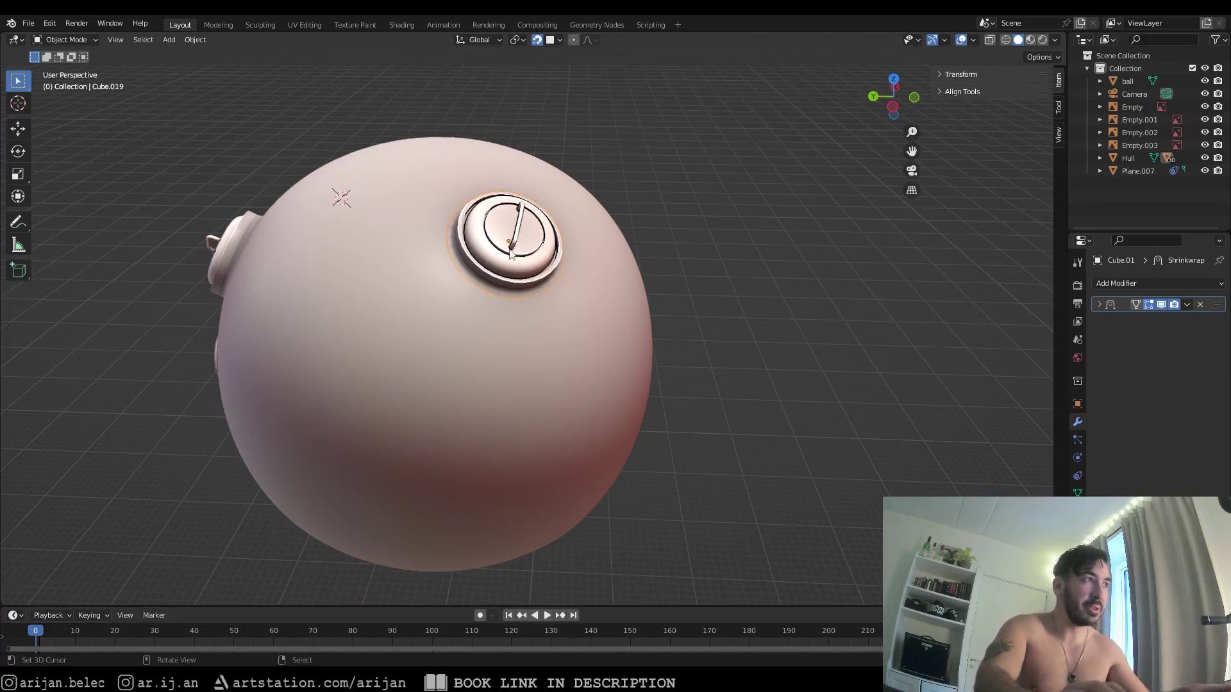
middle_drag(510, 251, 550, 244)
scroll(550, 228, up, 2)
key(ctrl+s)
scroll(550, 232, down, 5)
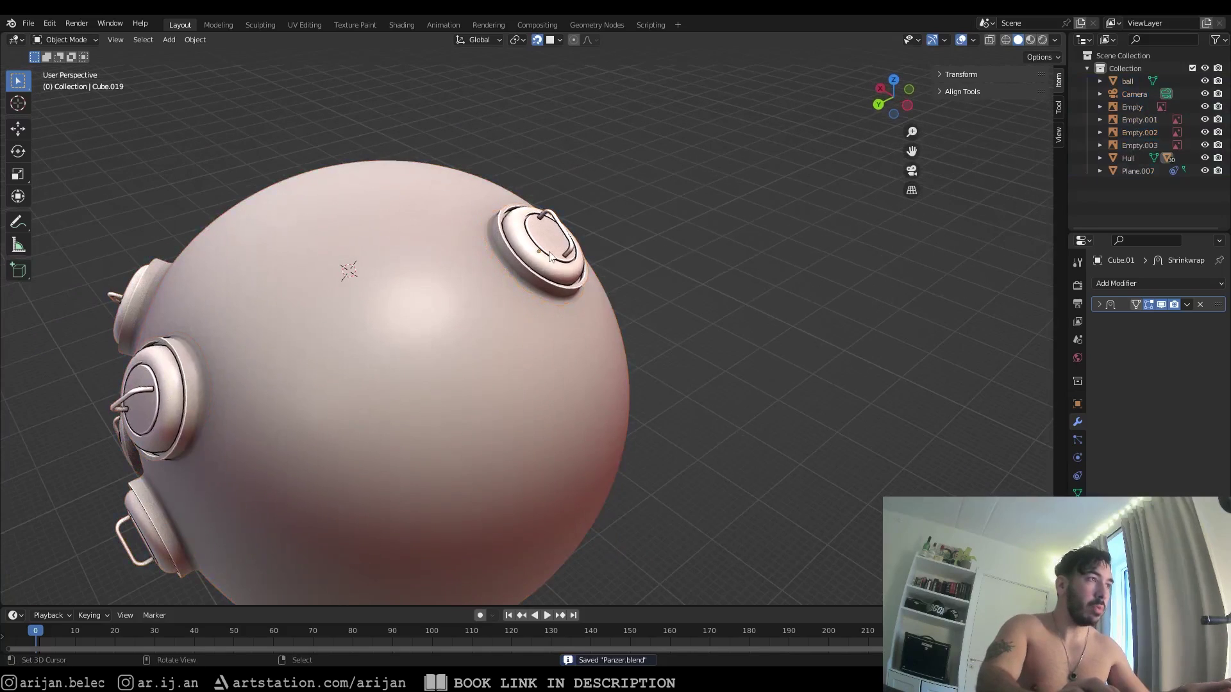
Widen the properties editor and add a Shrinkwrap object constraint to the selected cap
click(1078, 476)
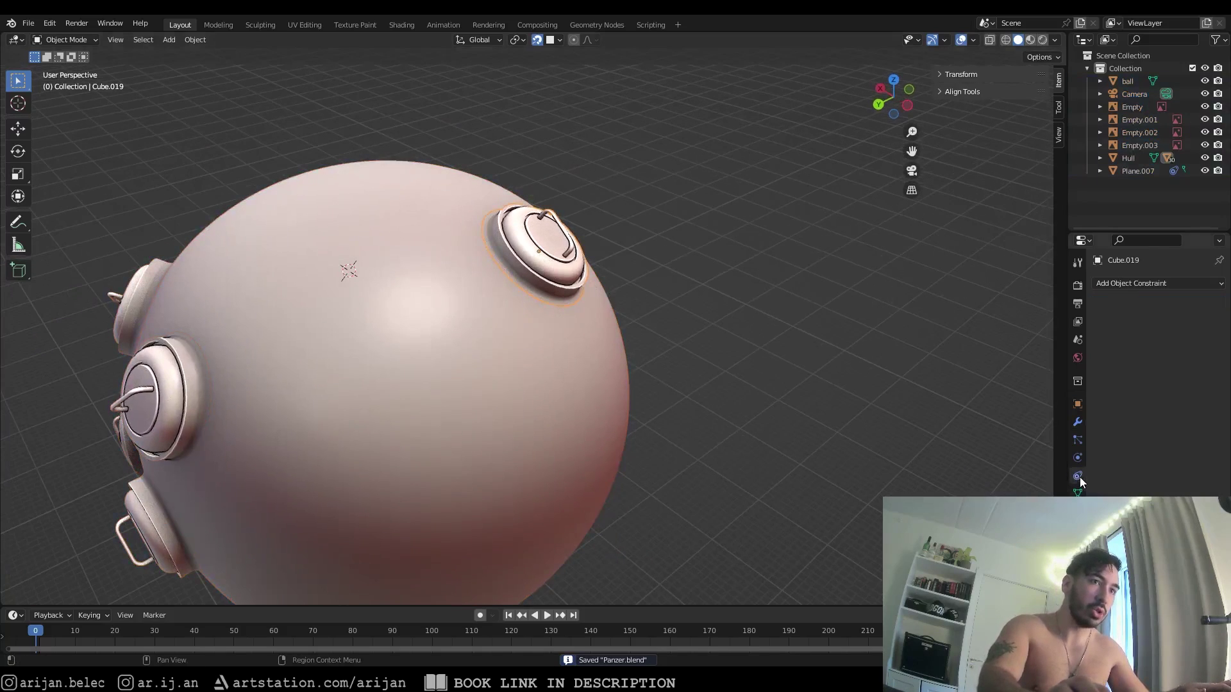
drag(1054, 430, 995, 431)
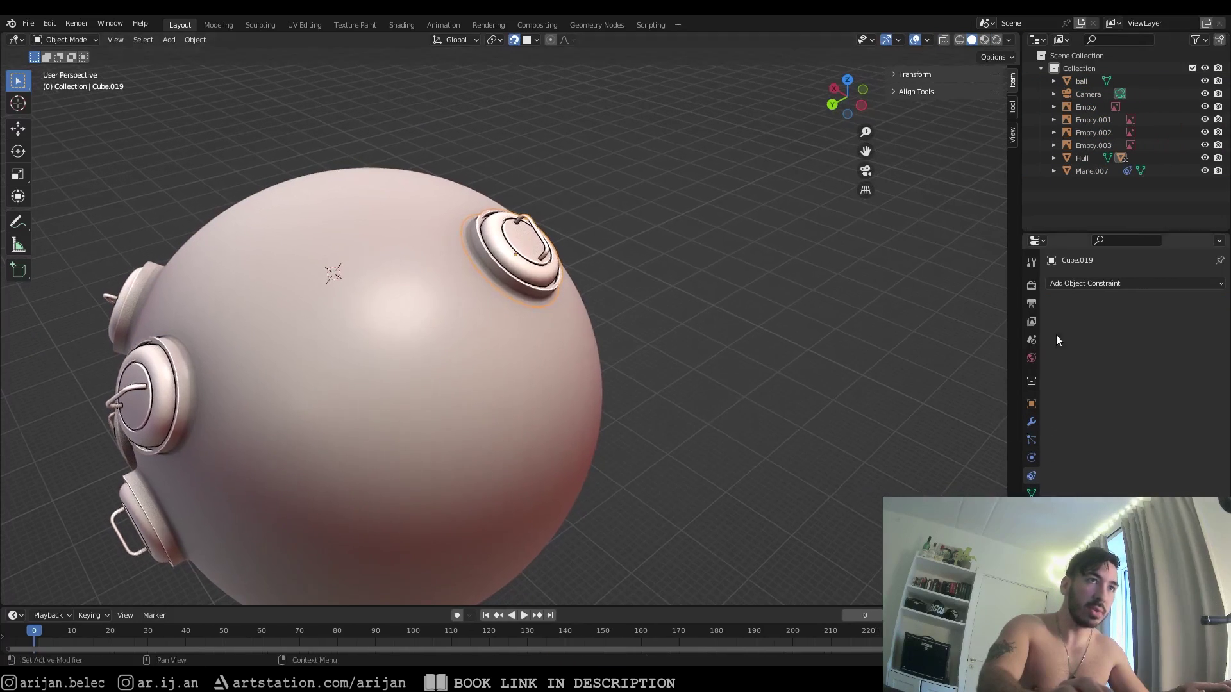
click(1087, 282)
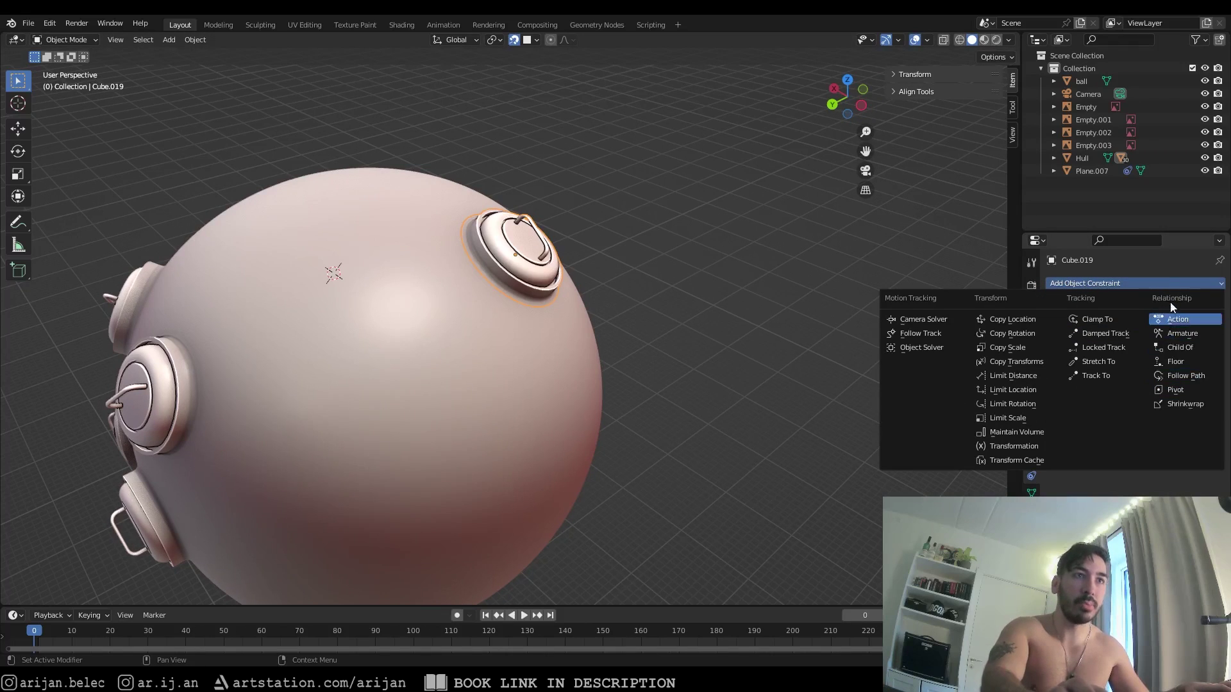
click(1195, 405)
click(1093, 285)
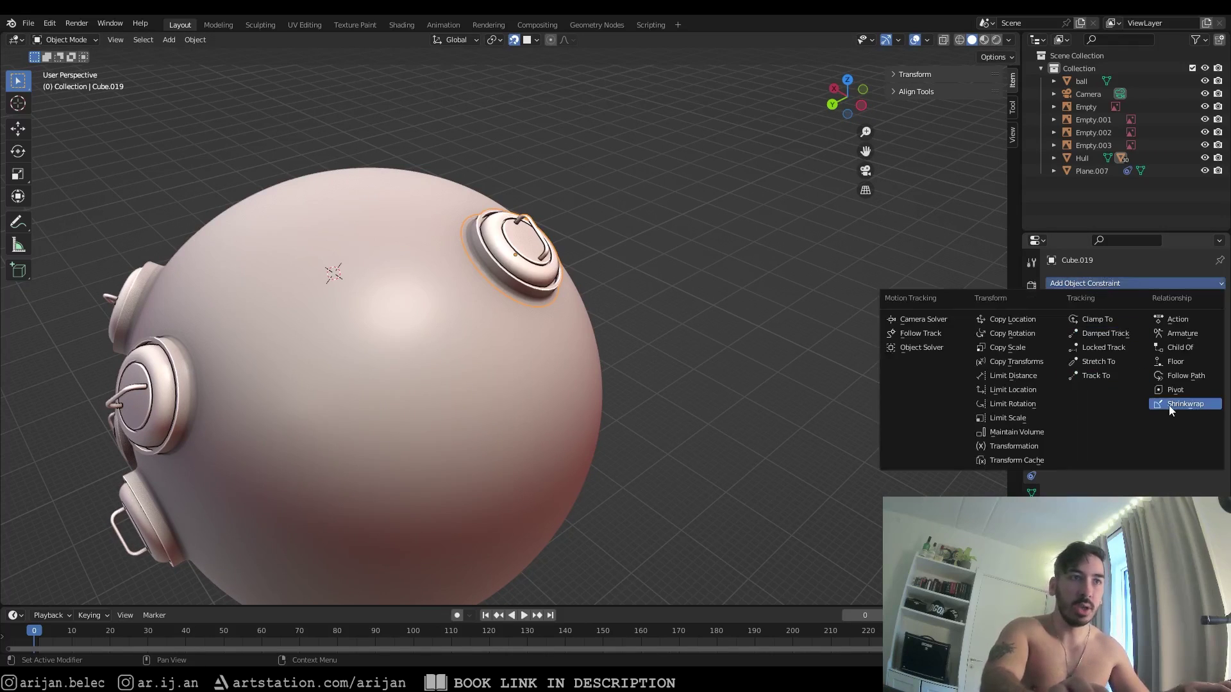
click(1176, 406)
Set the Shrinkwrap constraint's target to ball and enable Align to Normal on the Z axis
mouse_move(829, 418)
middle_down()
mouse_move(597, 313)
mouse_move(555, 280)
mouse_move(601, 325)
mouse_move(647, 346)
middle_up()
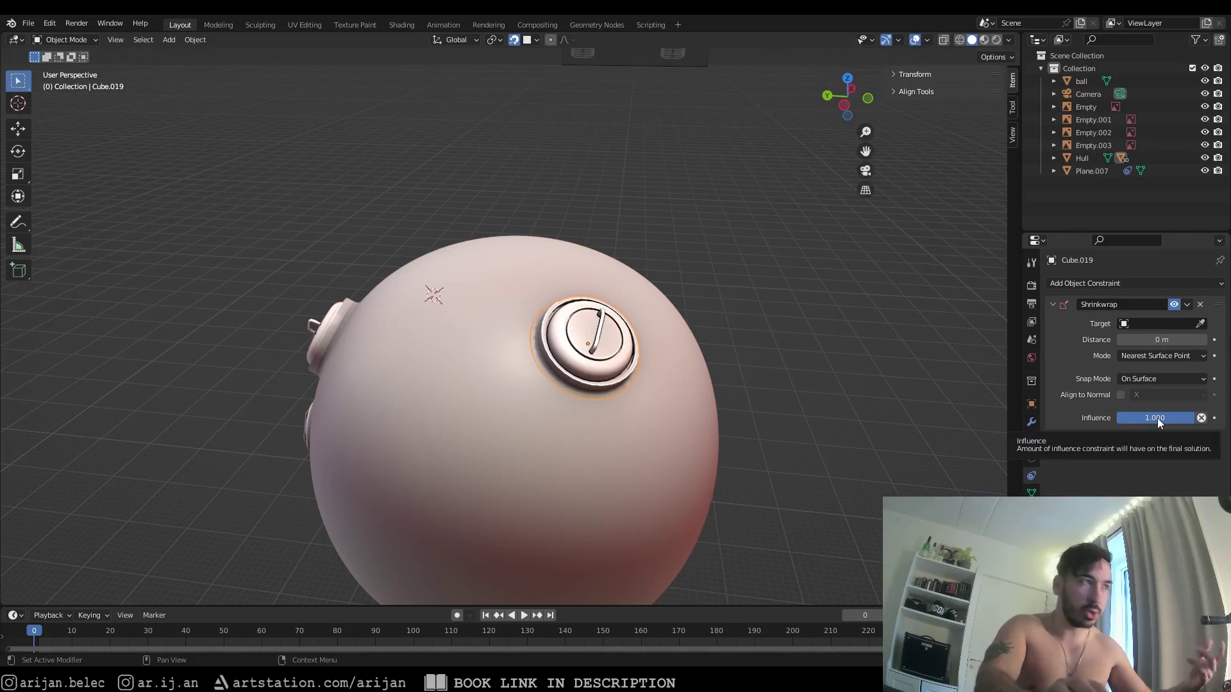
mouse_move(870, 383)
middle_down()
mouse_move(802, 379)
mouse_move(843, 381)
mouse_move(1003, 336)
middle_up()
click(1148, 323)
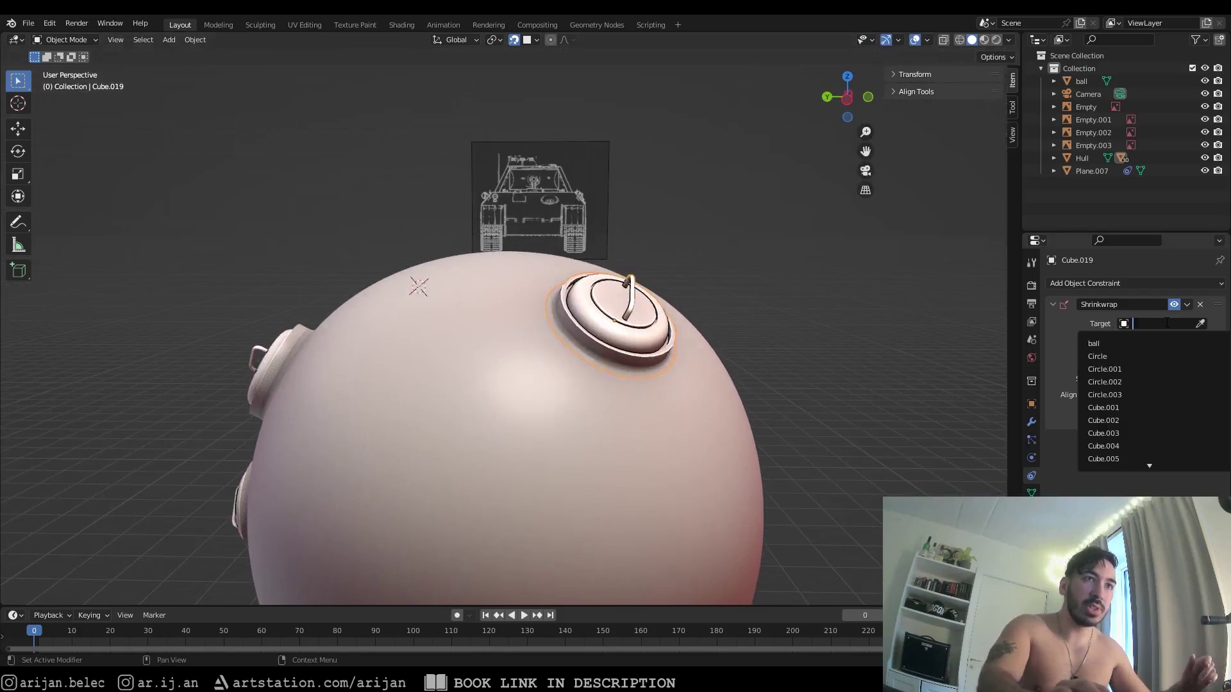
click(1113, 344)
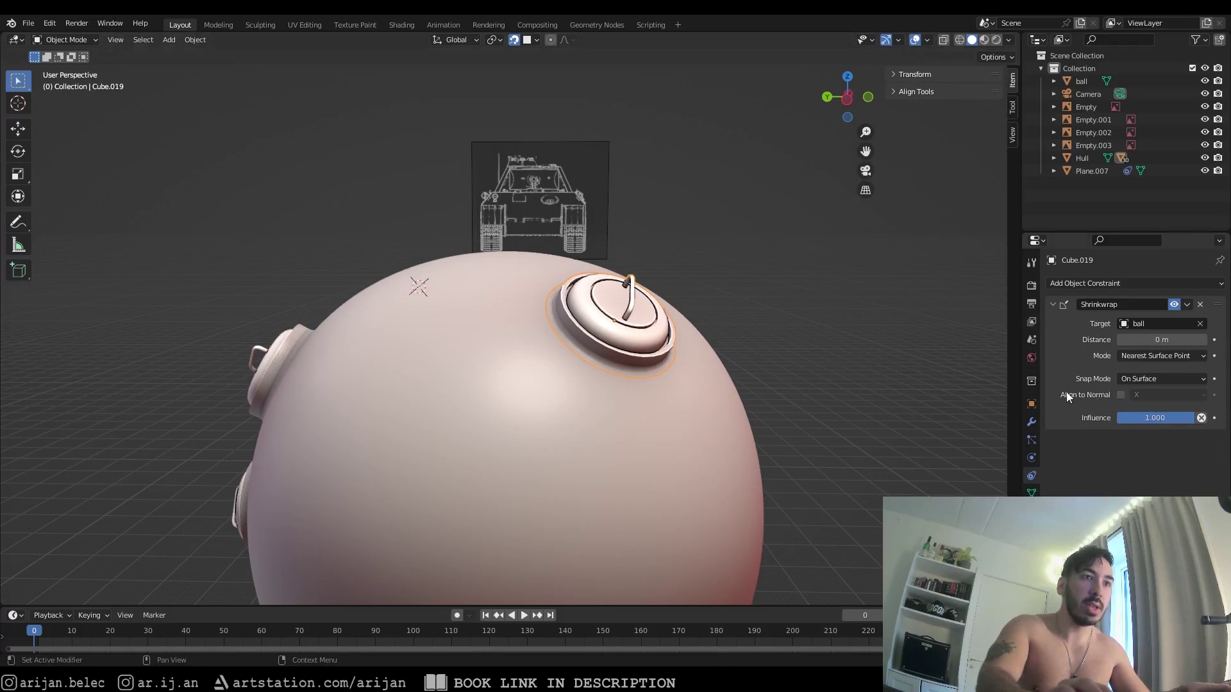
click(1121, 395)
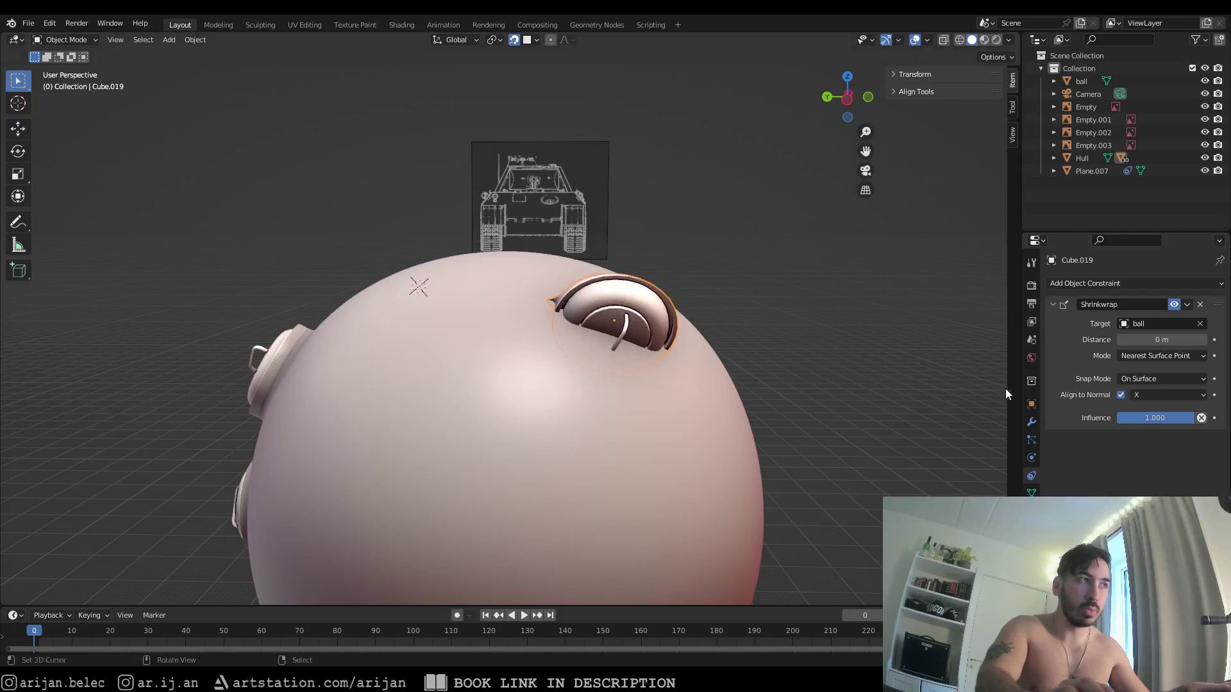
mouse_move(636, 352)
middle_down()
mouse_move(802, 372)
mouse_move(633, 322)
mouse_move(471, 345)
mouse_move(498, 332)
middle_up()
click(1164, 395)
click(1148, 438)
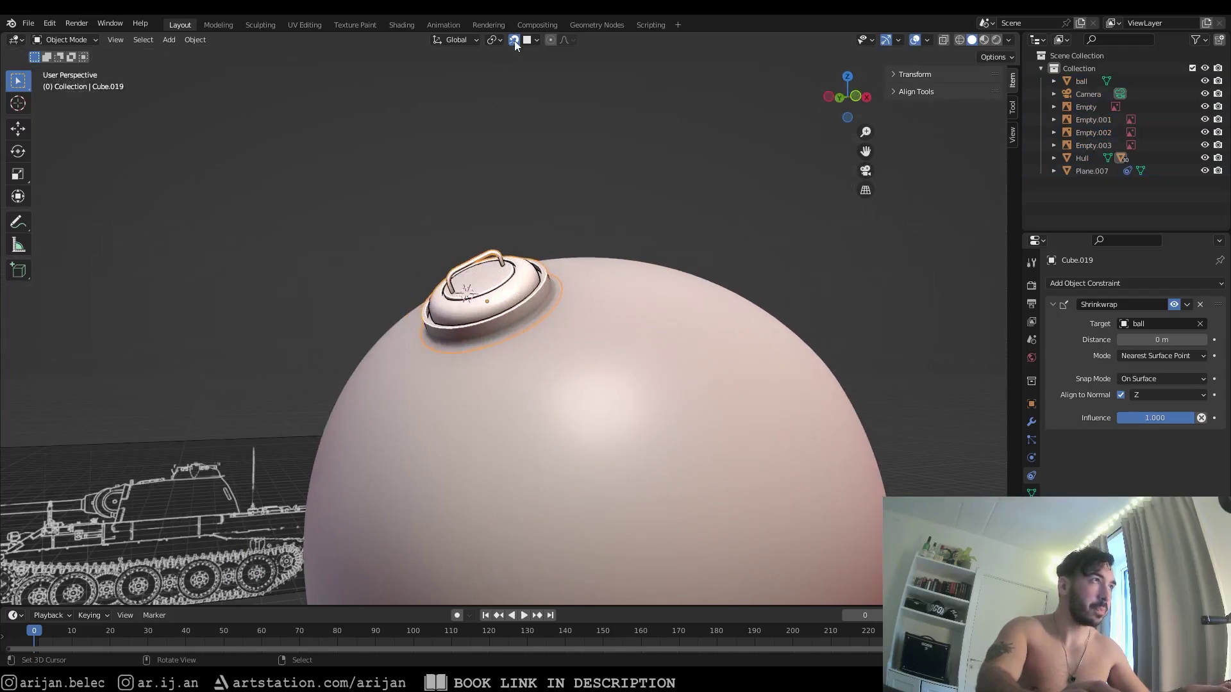
Turn snapping off and slide the cap across the upper part of the ball using only the Shrinkwrap constraint
middle_drag(455, 307, 505, 368)
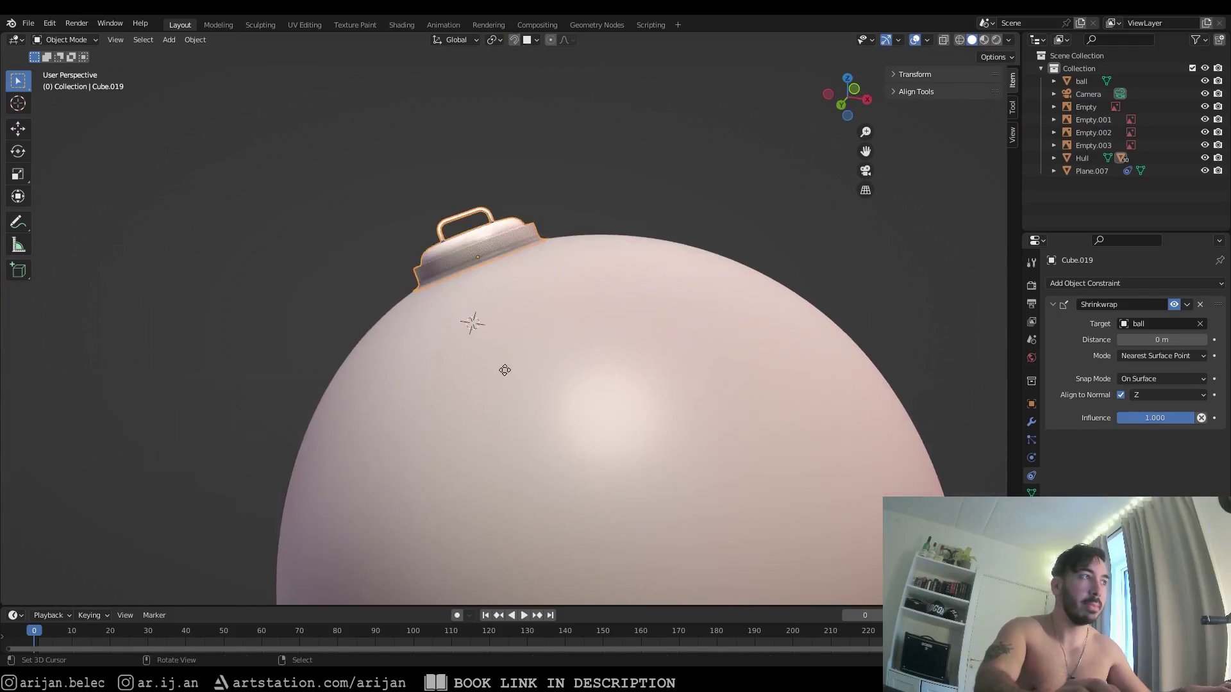
key(g)
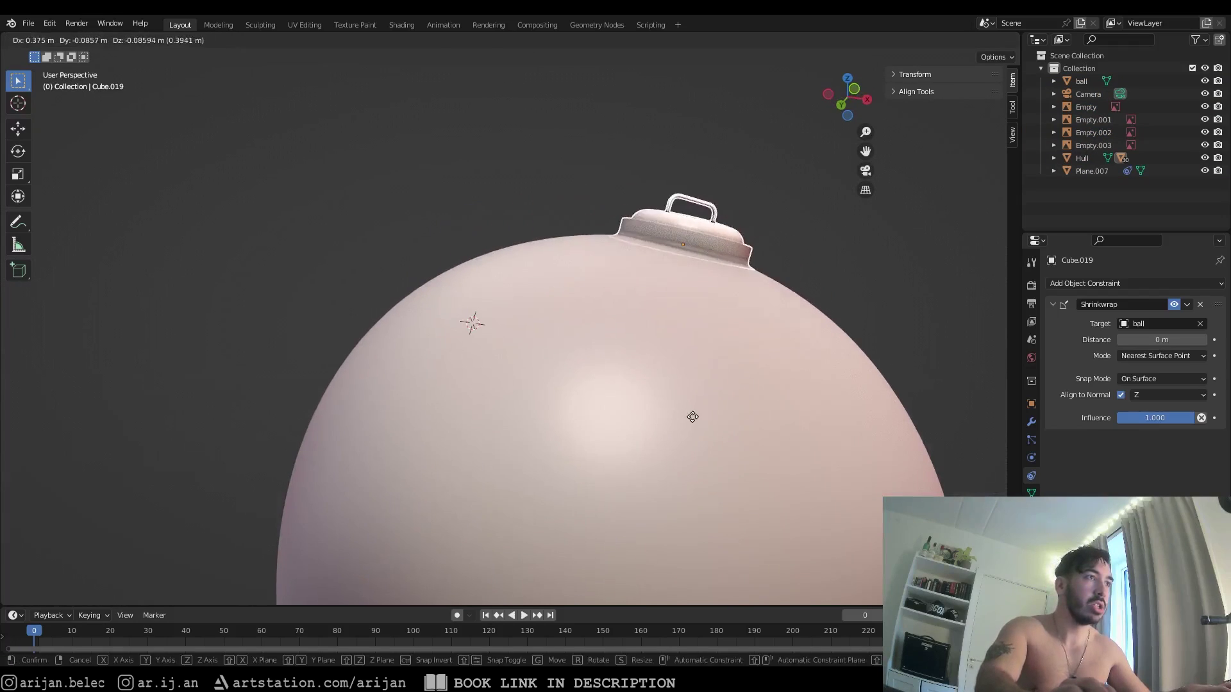
click(690, 418)
middle_drag(690, 417, 588, 311)
scroll(588, 312, down, 3)
key(g)
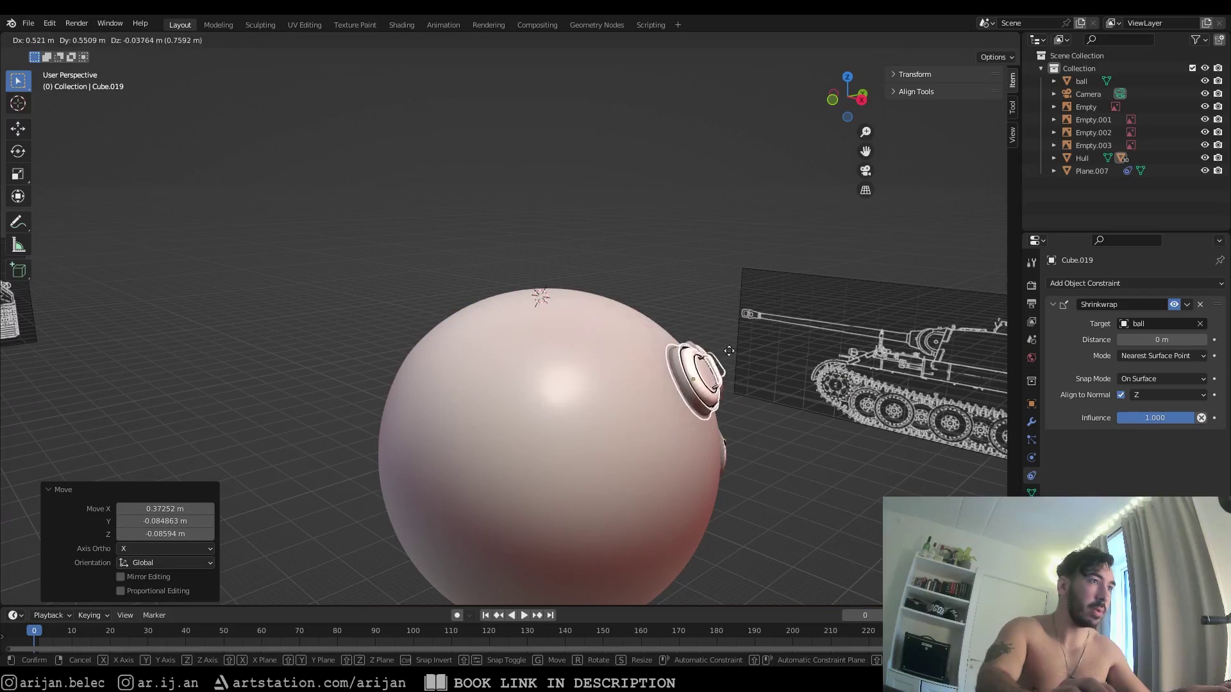
click(564, 367)
Disable the Shrinkwrap constraint and slide the cap over the ball with face snapping instead
mouse_move(564, 367)
middle_down()
mouse_move(498, 387)
mouse_move(641, 359)
mouse_move(507, 328)
mouse_move(1130, 321)
middle_up()
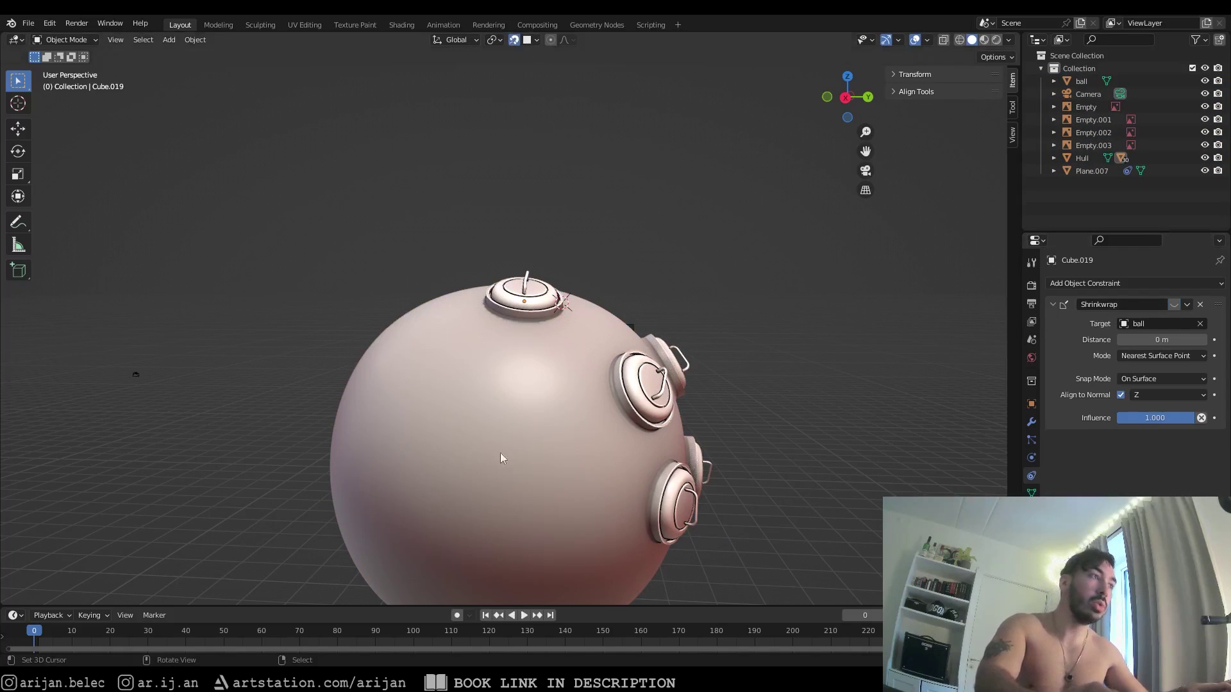
middle_drag(500, 457, 535, 393)
mouse_move(558, 343)
middle_down()
mouse_move(494, 313)
mouse_move(500, 305)
middle_up()
key(g)
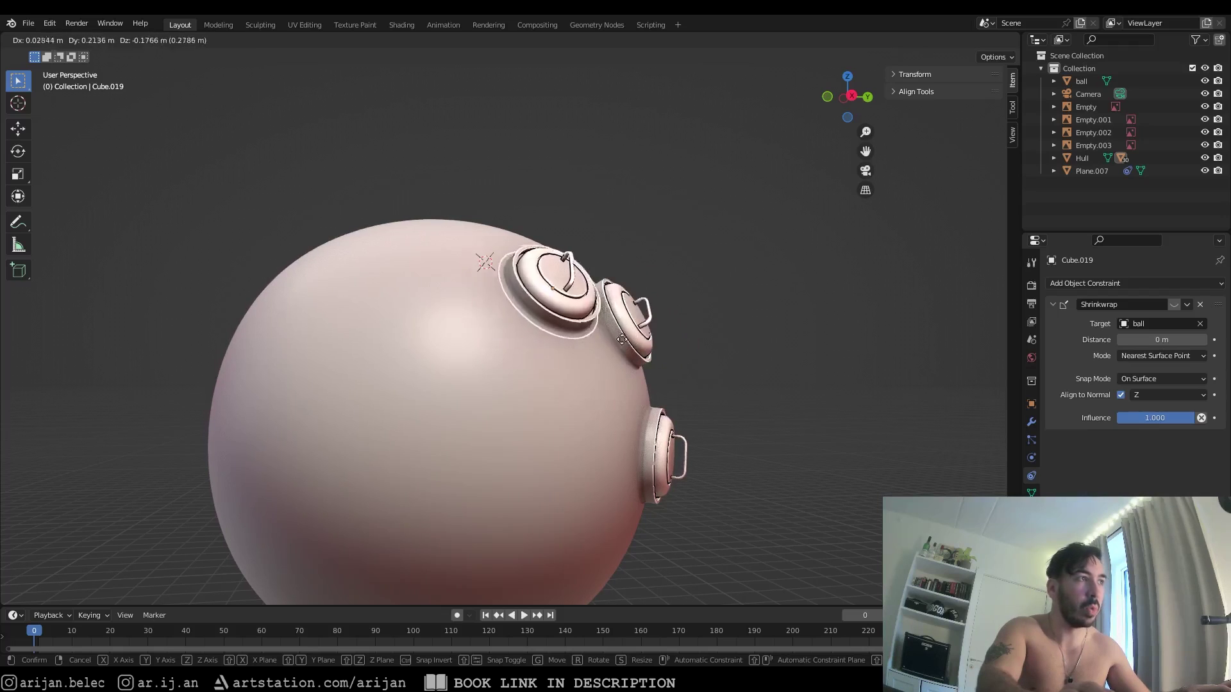
click(415, 338)
middle_drag(536, 376, 596, 407)
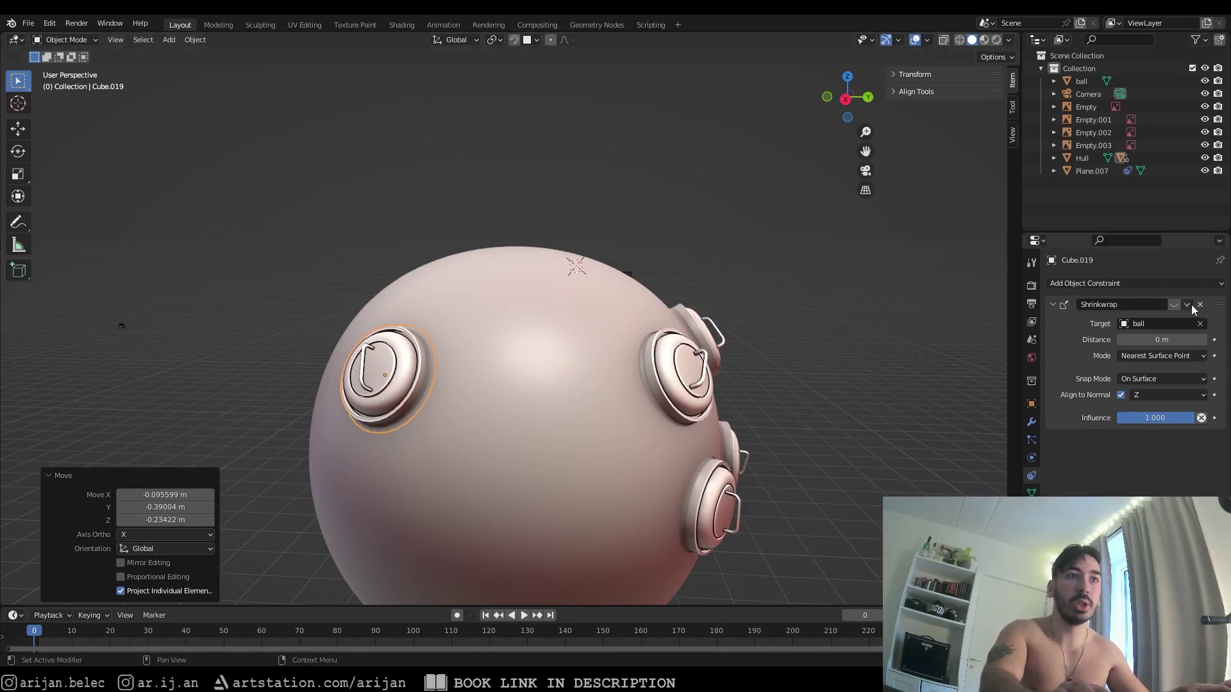
Enable the Shrinkwrap constraint again and, with snapping off, slide the cap to several spots around the ball
key(g)
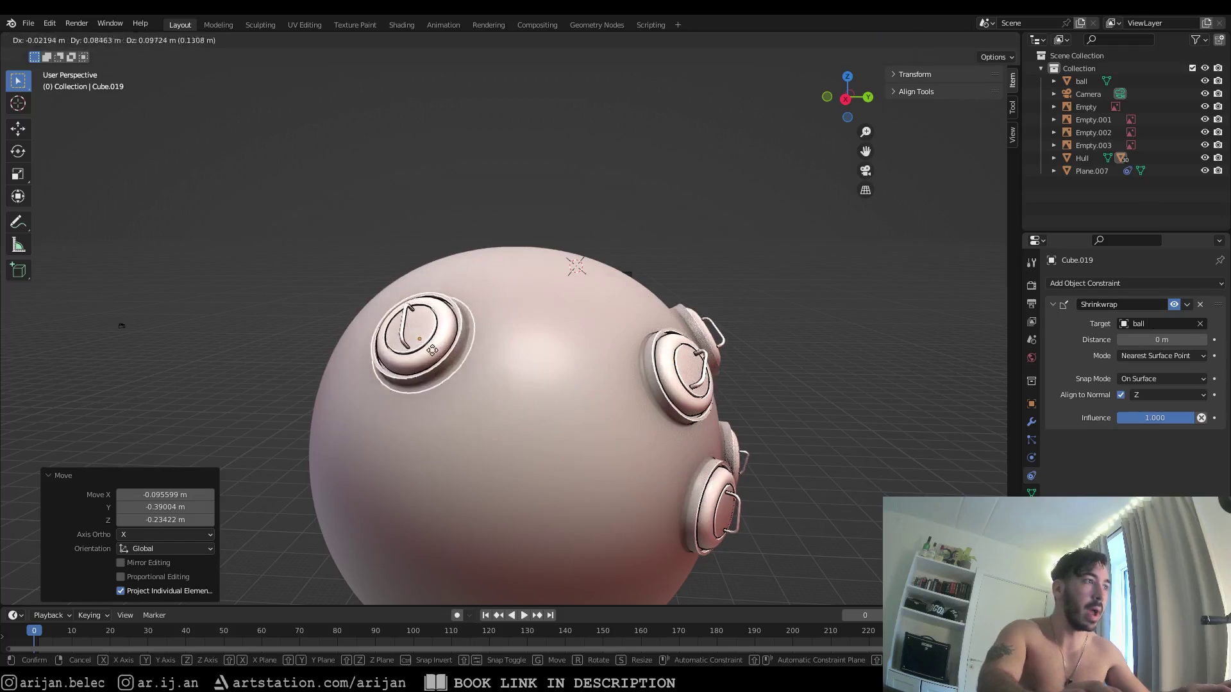
click(598, 380)
mouse_move(597, 380)
middle_down()
mouse_move(652, 352)
mouse_move(740, 407)
middle_up()
key(g)
click(560, 381)
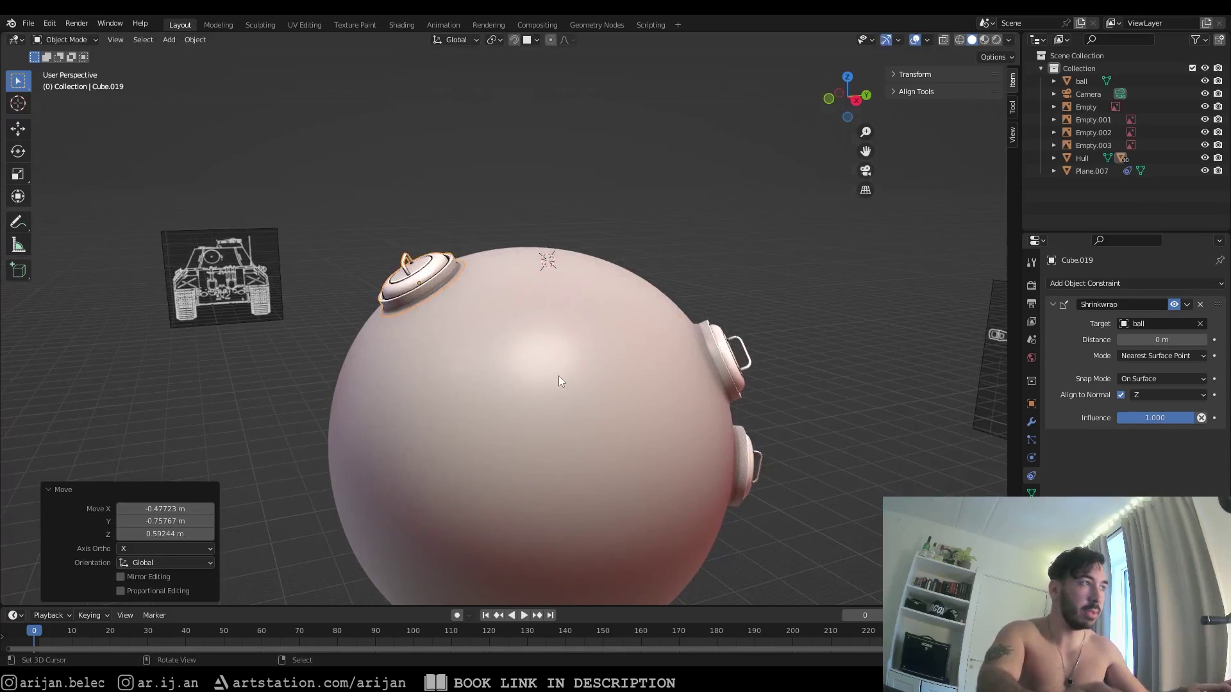
mouse_move(560, 381)
middle_down()
mouse_move(649, 498)
mouse_move(525, 359)
middle_up()
key(g)
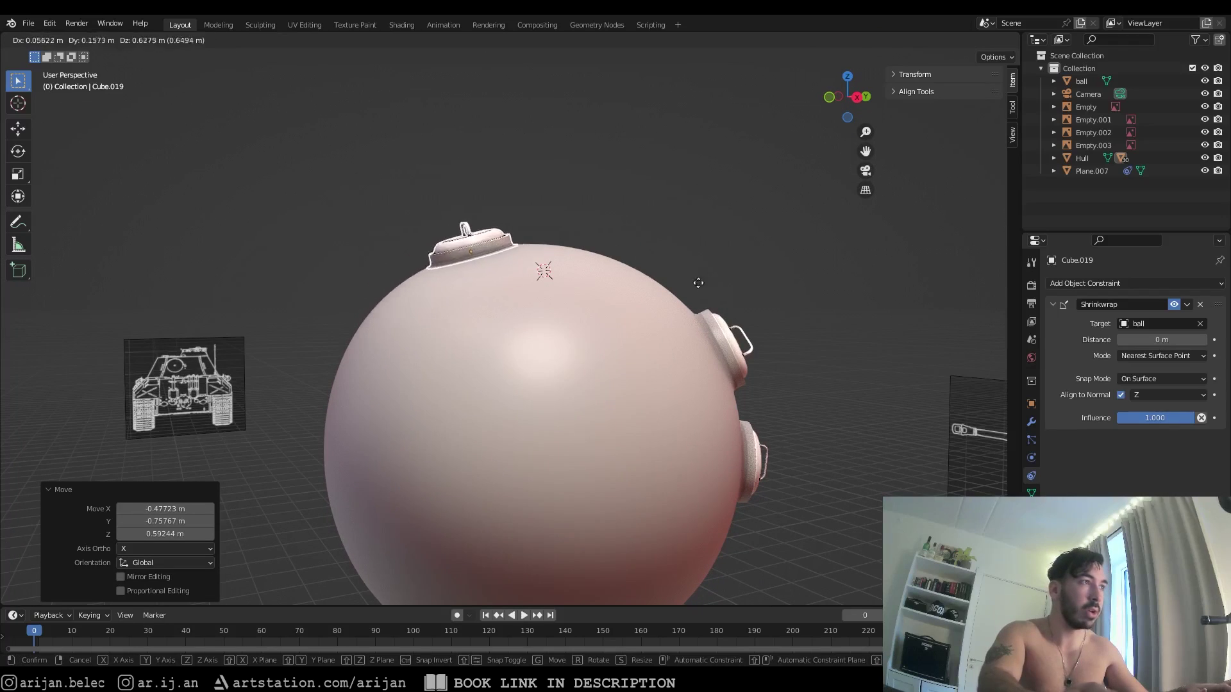
click(667, 285)
scroll(565, 441, down, 4)
key(g)
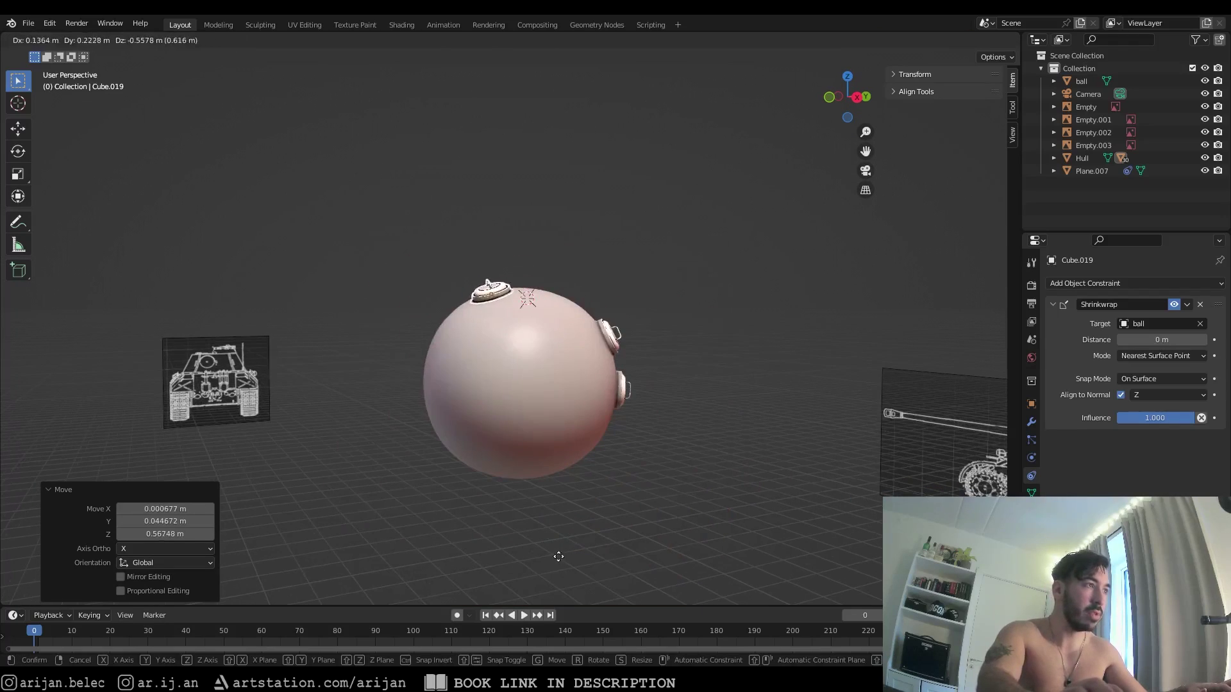
click(501, 407)
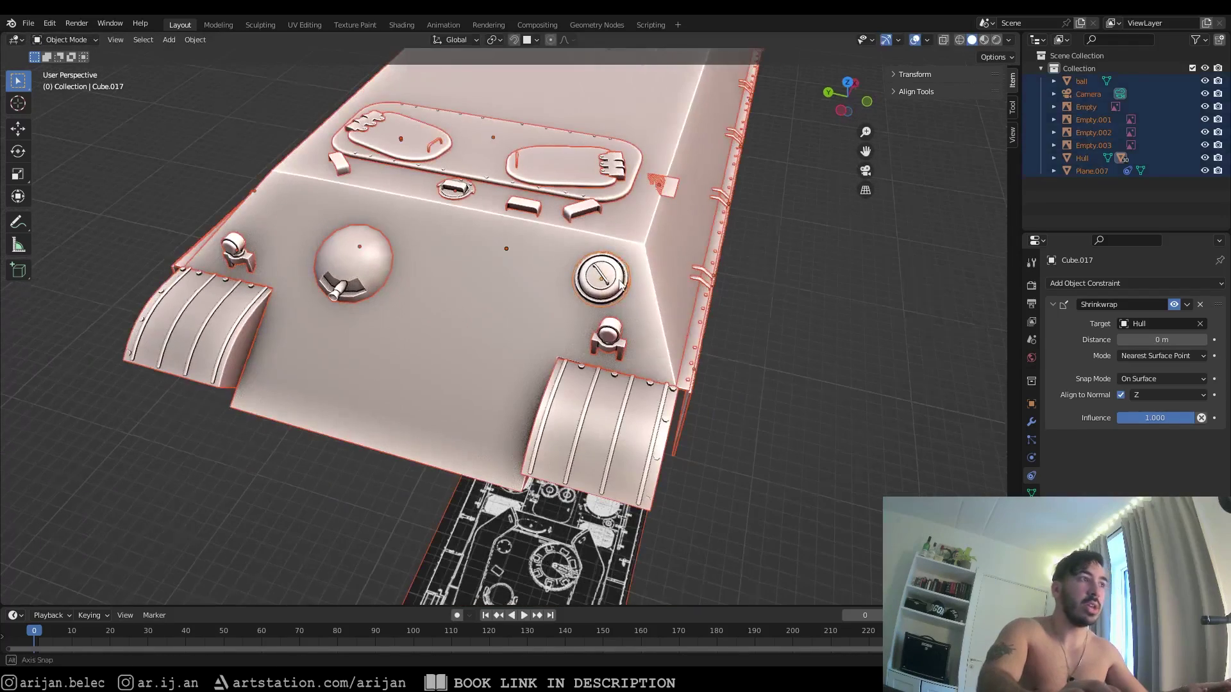
Show the whole tank again and slide the constrained cap from the front plate around the hull's front corner
middle_drag(619, 280, 574, 269)
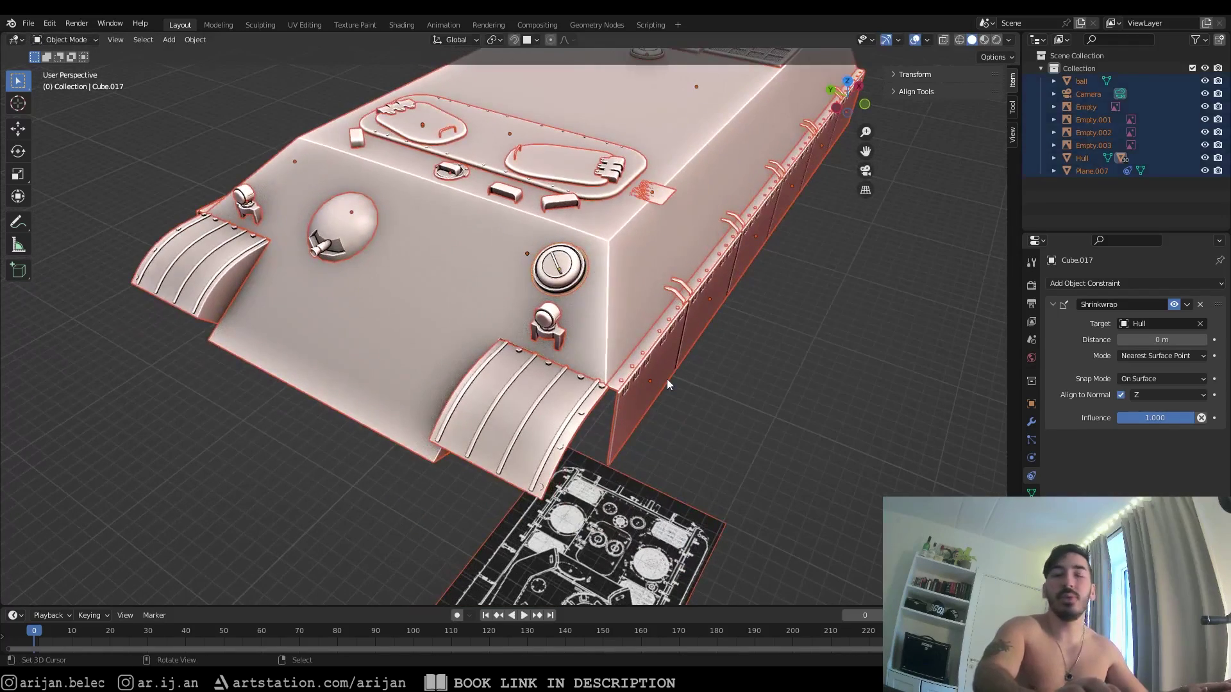
middle_drag(667, 382, 578, 320)
right_click(547, 236)
mouse_move(550, 229)
middle_down()
mouse_move(468, 236)
mouse_move(546, 292)
mouse_move(528, 305)
middle_up()
key(g)
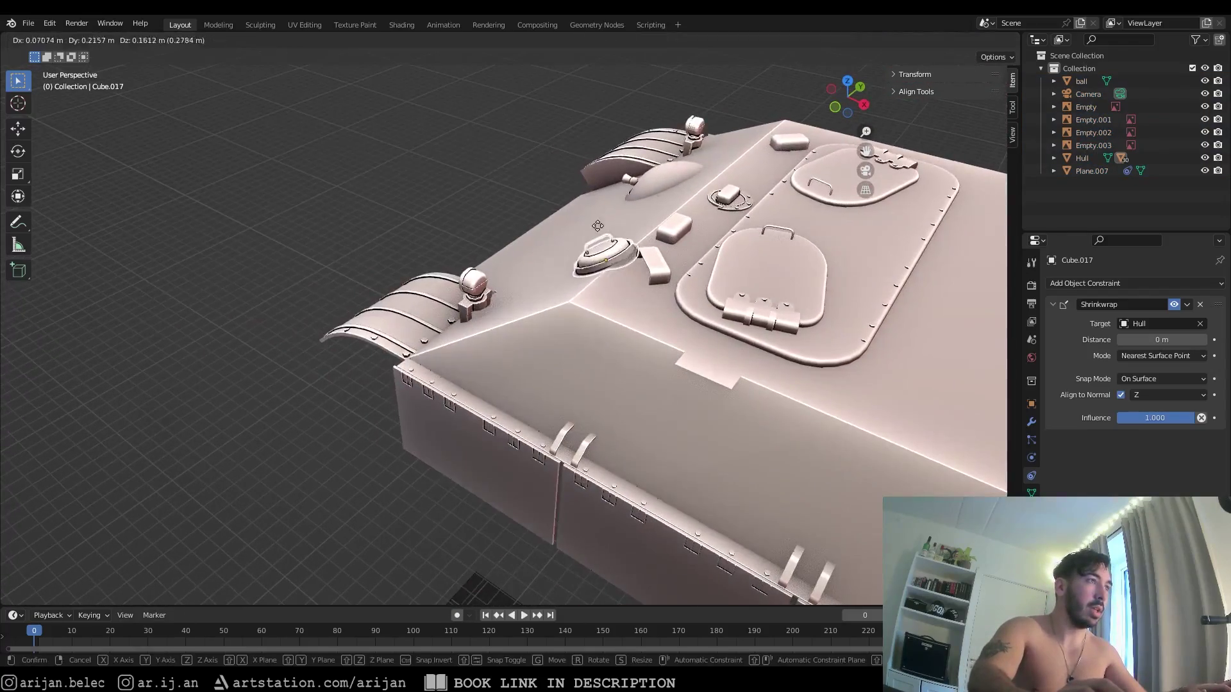
click(631, 262)
scroll(698, 295, up, 4)
mouse_move(668, 309)
middle_down()
mouse_move(610, 337)
mouse_move(638, 272)
middle_up()
key(g)
click(652, 432)
Slide the cap to the corner edge above the headlight, where the front plate meets the hull's side
scroll(653, 434, down, 3)
mouse_move(673, 310)
middle_down()
mouse_move(740, 366)
mouse_move(760, 309)
mouse_move(780, 323)
middle_up()
key(g)
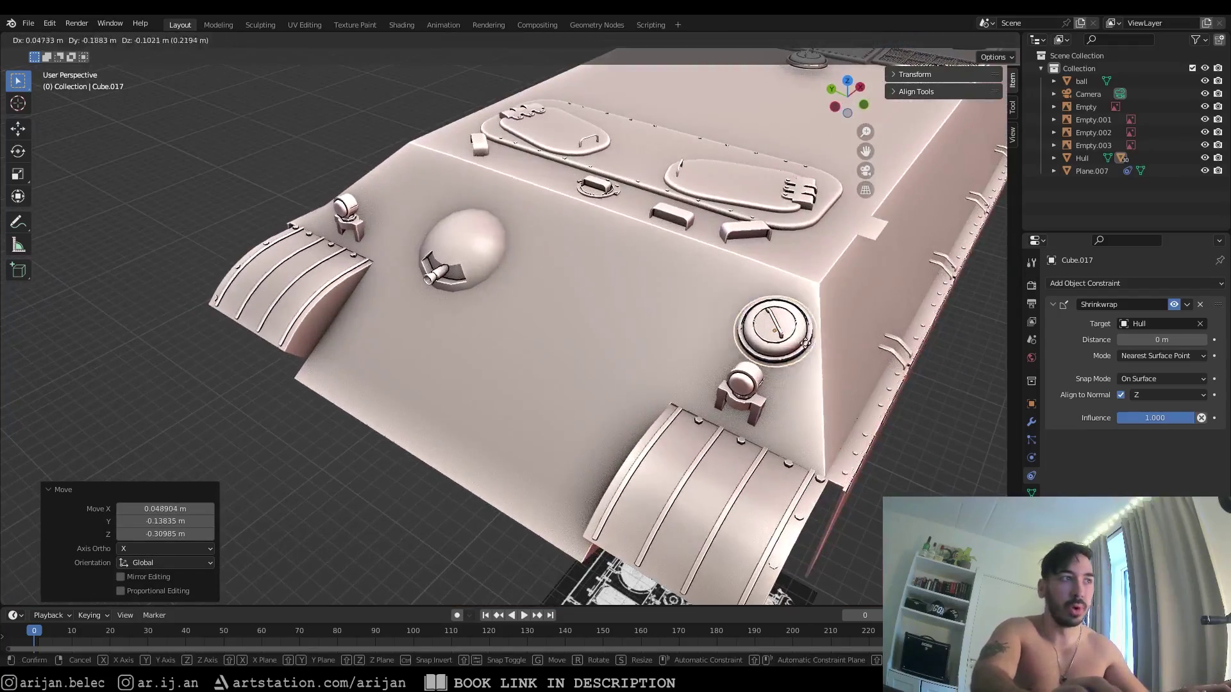
click(831, 359)
Examine from several angles how the cap's flange wraps over the hull's corner edge
mouse_move(831, 359)
middle_down()
mouse_move(743, 332)
mouse_move(500, 343)
mouse_move(494, 391)
mouse_move(545, 443)
mouse_move(644, 331)
mouse_move(756, 336)
mouse_move(432, 334)
mouse_move(559, 336)
middle_up()
right_click(494, 390)
key(alt+a)
scroll(559, 327, up, 3)
scroll(559, 301, down, 2)
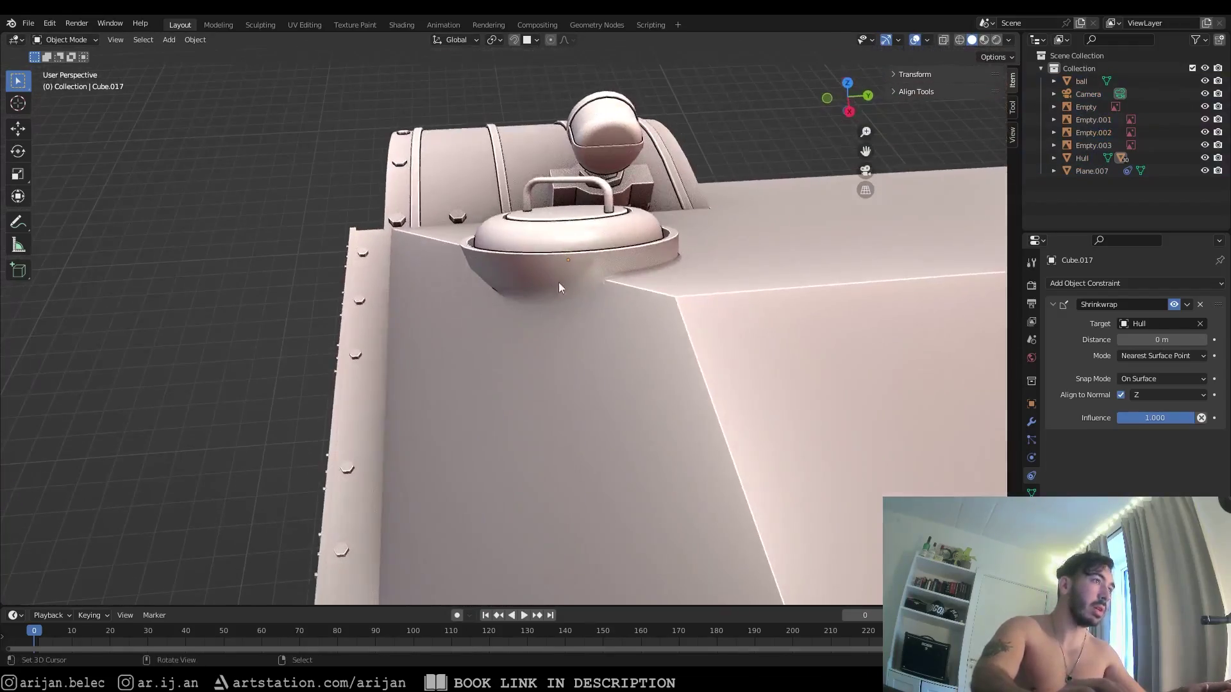
mouse_move(560, 286)
middle_down()
mouse_move(632, 277)
mouse_move(613, 363)
mouse_move(694, 268)
mouse_move(633, 292)
middle_up()
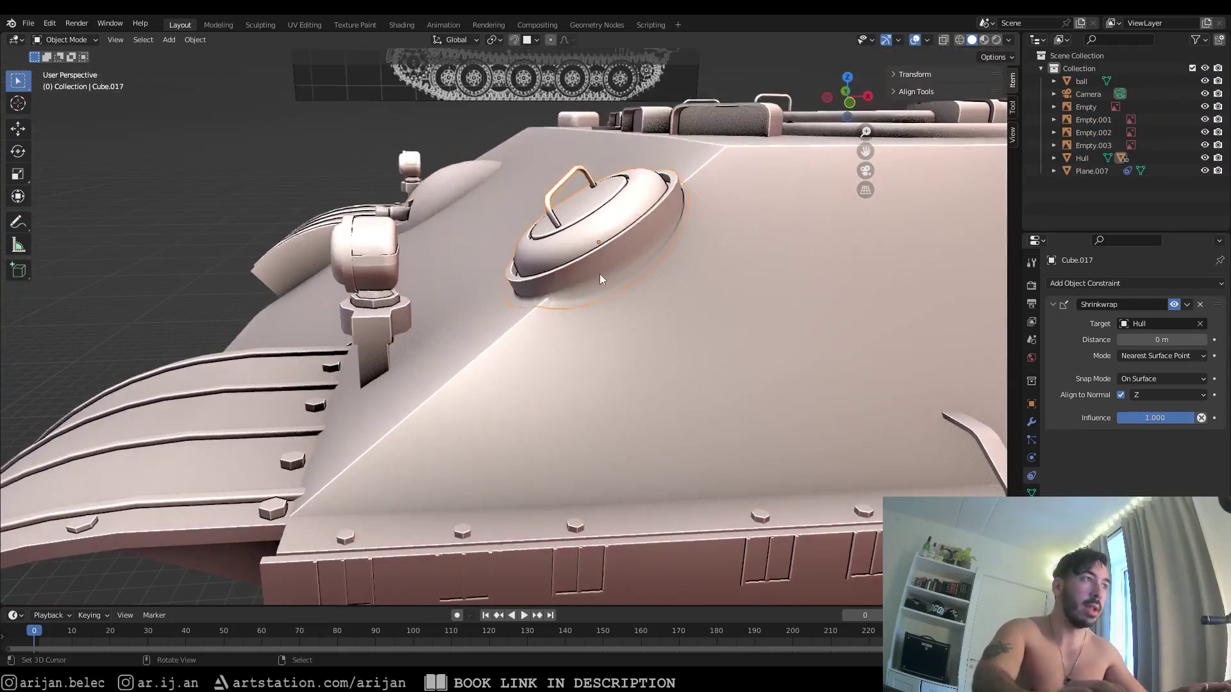
mouse_move(634, 291)
middle_down()
mouse_move(706, 275)
mouse_move(690, 283)
middle_up()
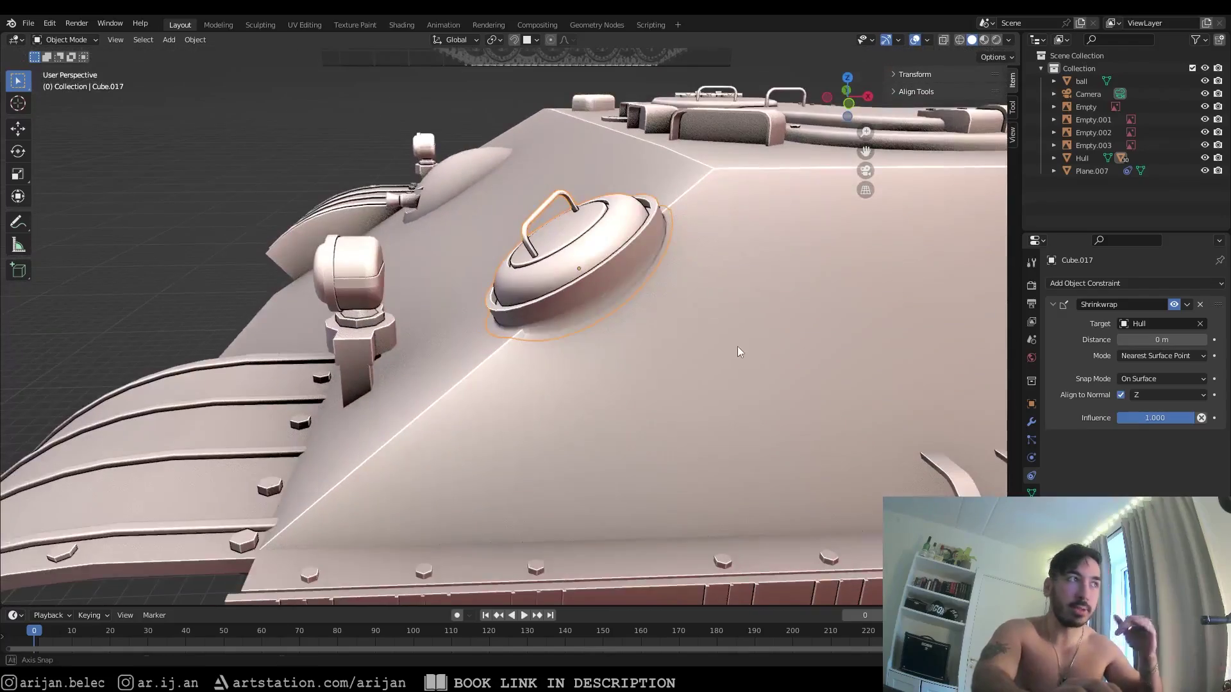
mouse_move(737, 347)
middle_down()
mouse_move(675, 376)
mouse_move(482, 402)
middle_up()
mouse_move(345, 395)
middle_down()
mouse_move(664, 479)
mouse_move(601, 363)
mouse_move(636, 377)
middle_up()
scroll(602, 333, up, 3)
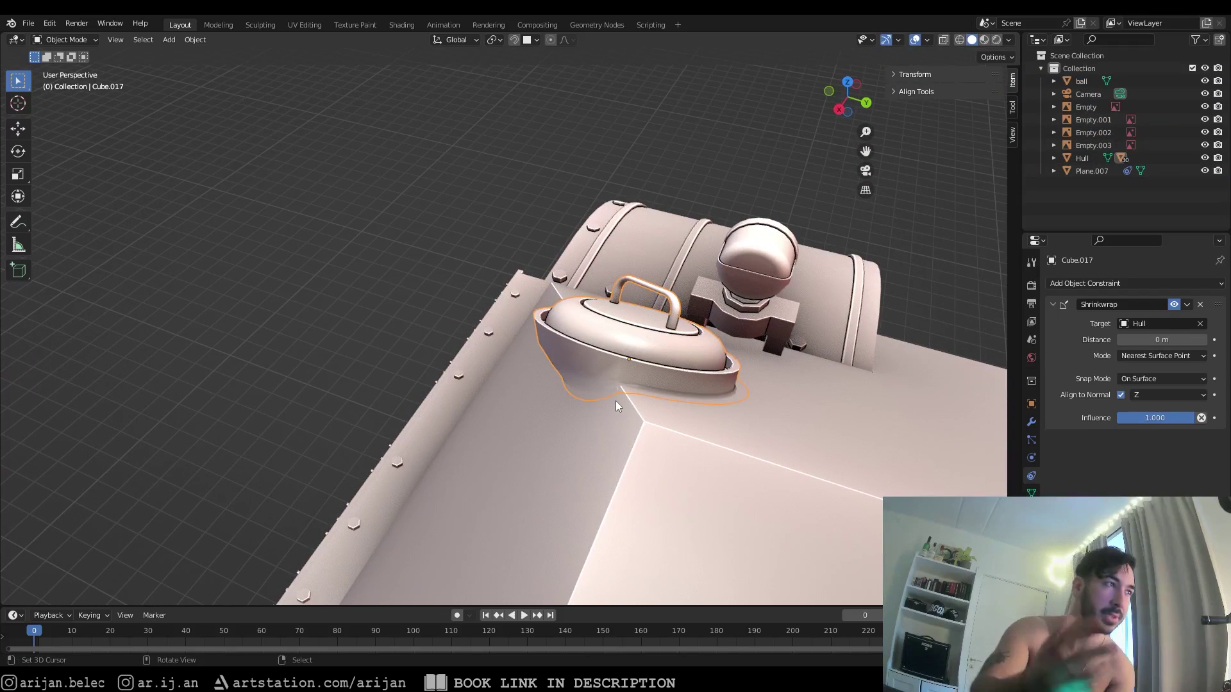
Slide the cap off the corner onto the front plate and on to further spots around the hull's front
key(g)
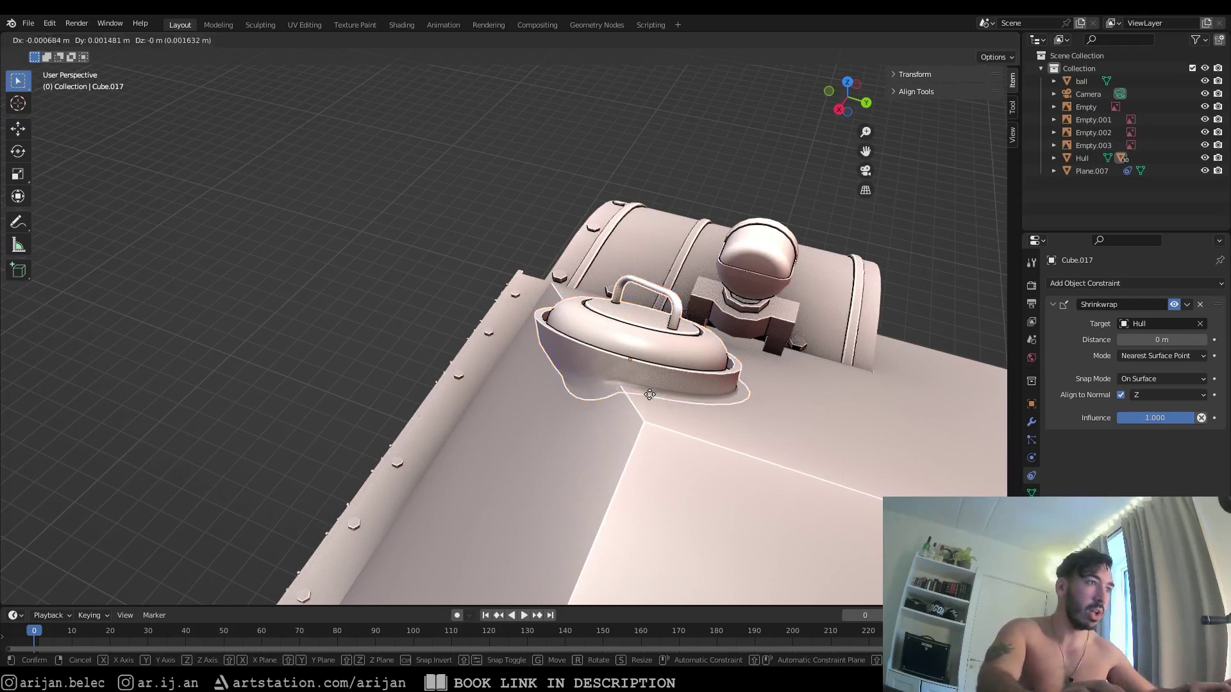
click(699, 398)
middle_drag(699, 397, 794, 434)
scroll(733, 399, down, 3)
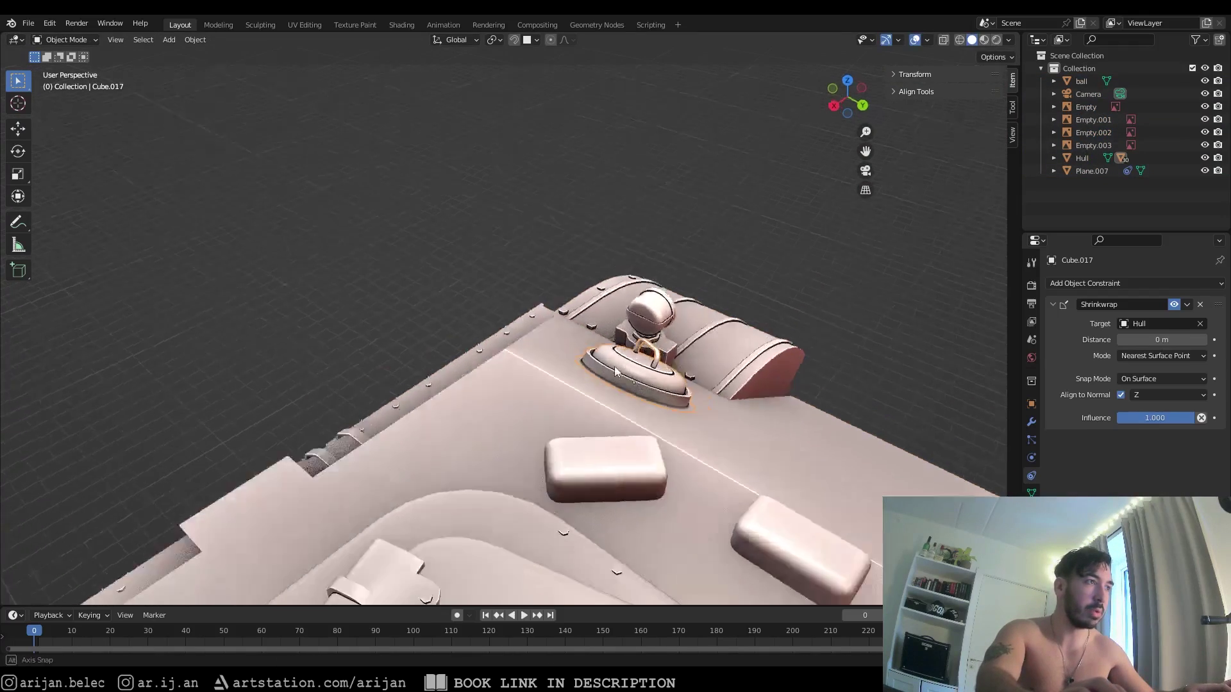
middle_drag(621, 370, 518, 346)
key(g)
click(385, 316)
mouse_move(385, 322)
middle_down()
mouse_move(451, 366)
mouse_move(522, 390)
mouse_move(481, 341)
middle_up()
key(g)
click(557, 397)
Slide the cap along the hull's upper side edge and onto the sloped side plate beside the front hatches
scroll(557, 397, down, 7)
key(g)
click(513, 375)
key(g)
click(510, 383)
mouse_move(509, 384)
middle_down()
mouse_move(509, 368)
mouse_move(569, 497)
mouse_move(622, 468)
mouse_move(652, 490)
middle_up()
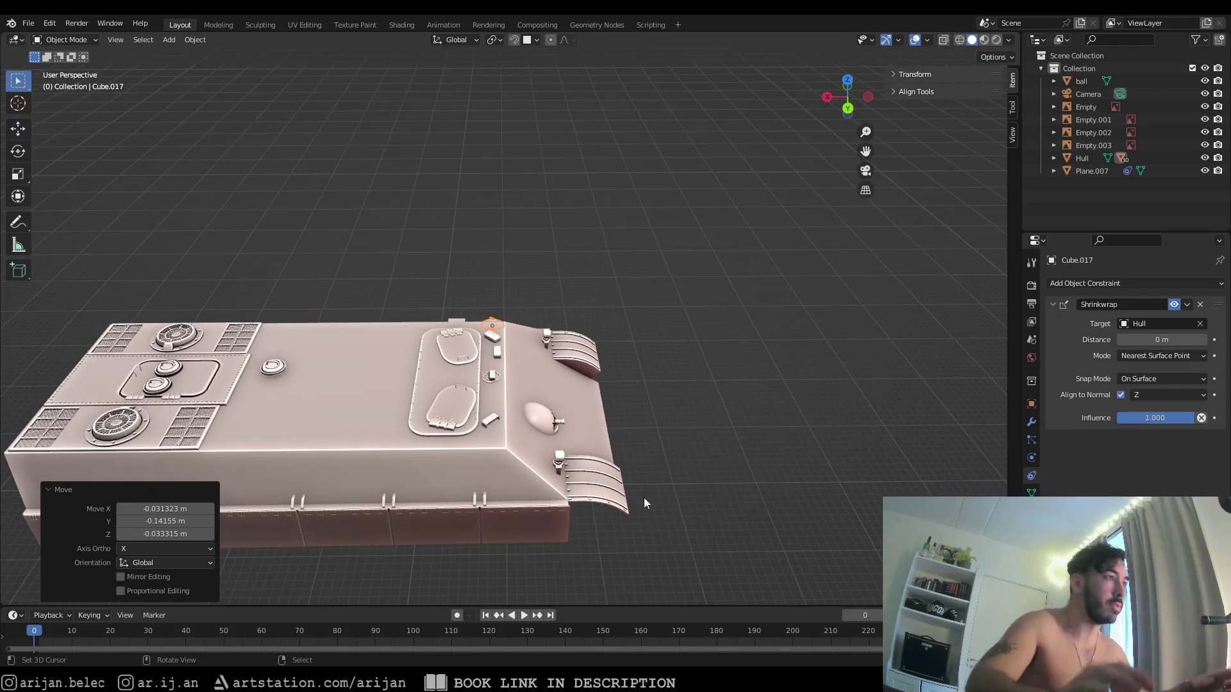
mouse_move(644, 498)
middle_down()
mouse_move(637, 396)
mouse_move(560, 341)
mouse_move(406, 360)
mouse_move(472, 360)
middle_up()
click(473, 361)
key(g)
click(575, 299)
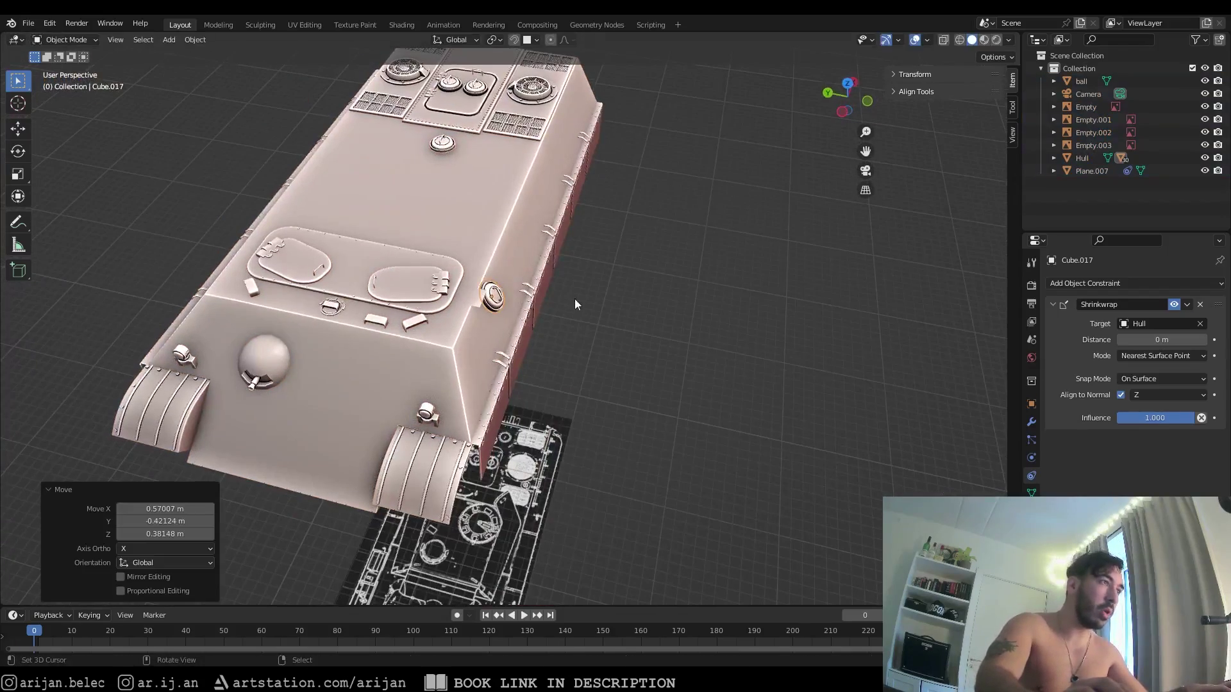